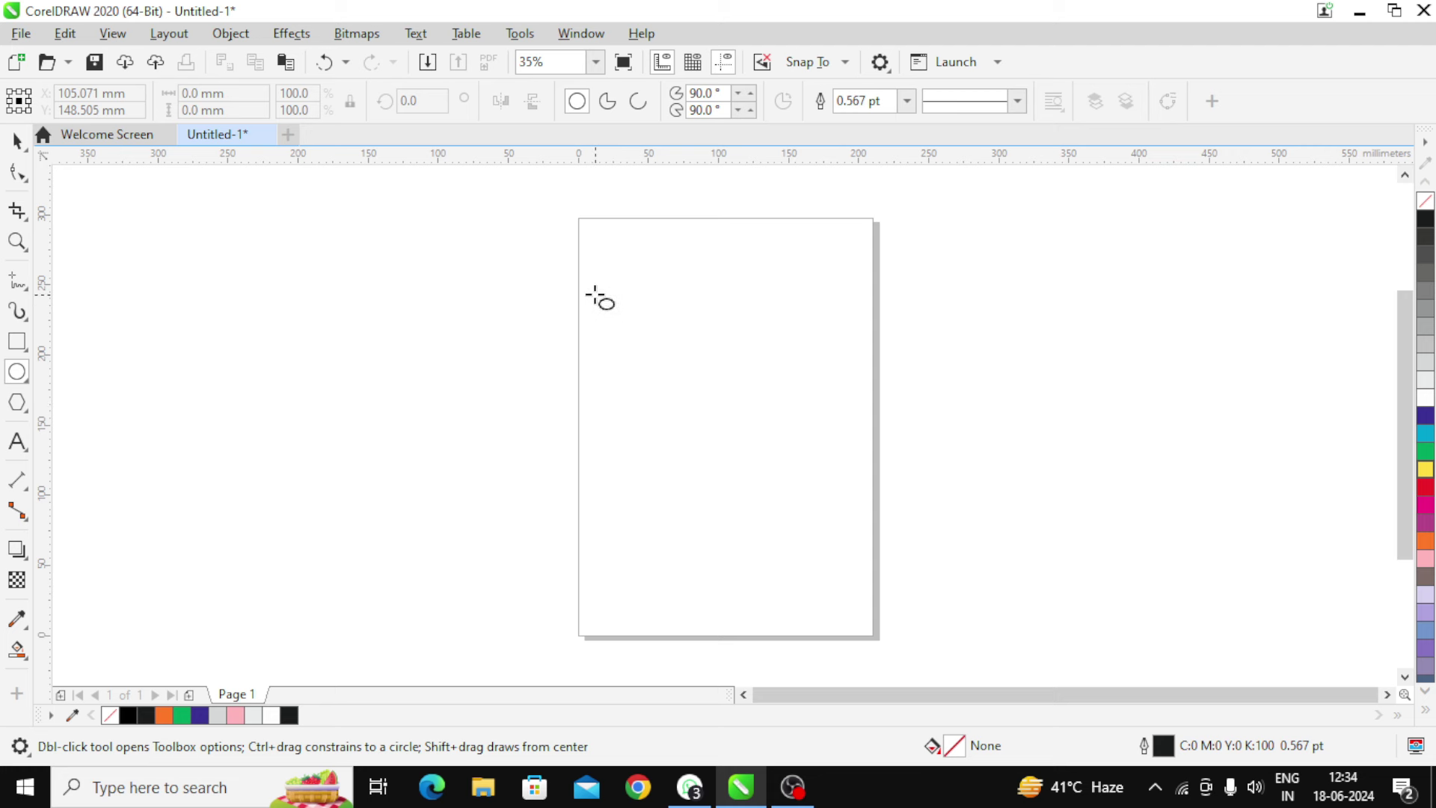
# - Draw a perfect circle about 178.5 mm in diameter on the page
pyautogui.moveTo(595, 281); pyautogui.dragTo(792, 564)
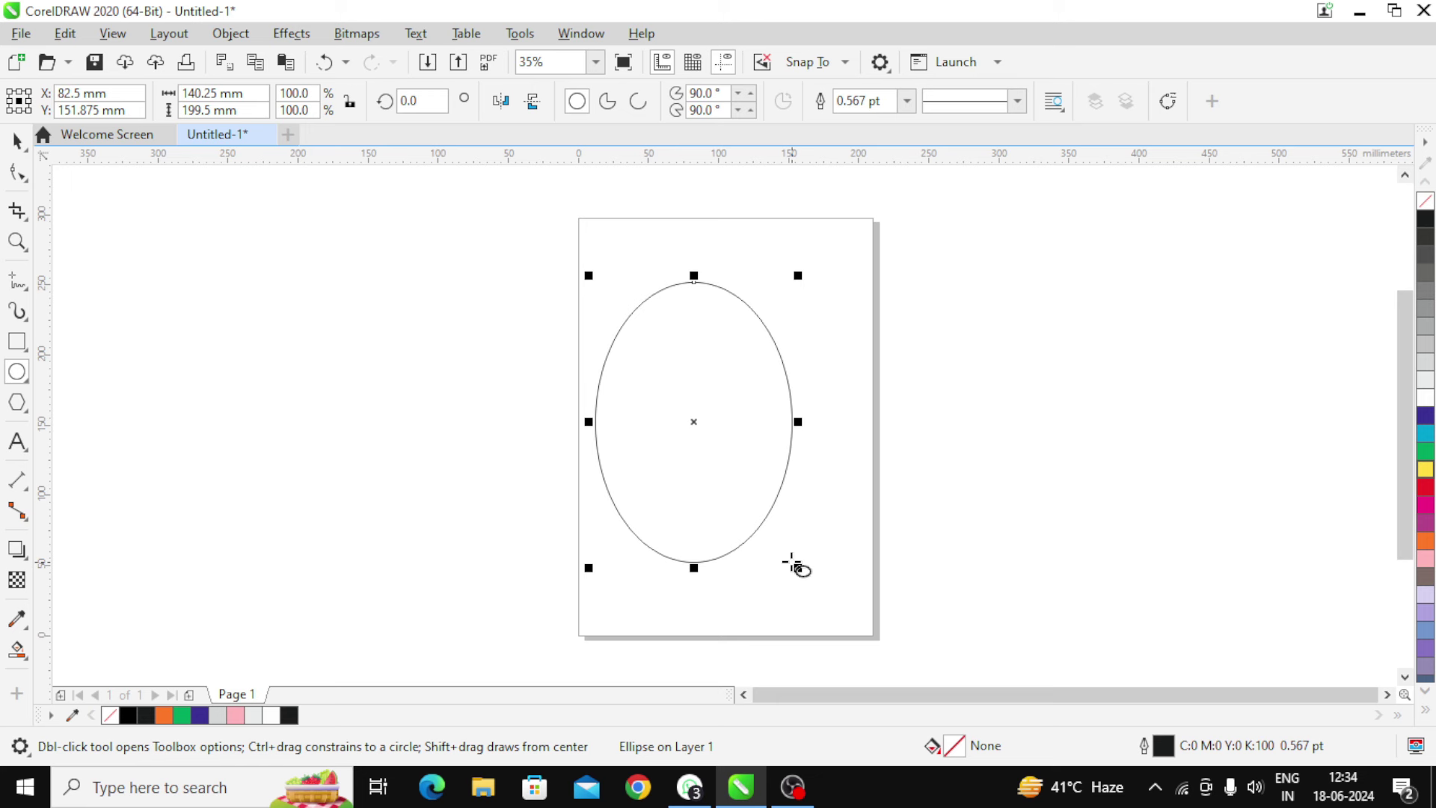
pyautogui.press('Delete')
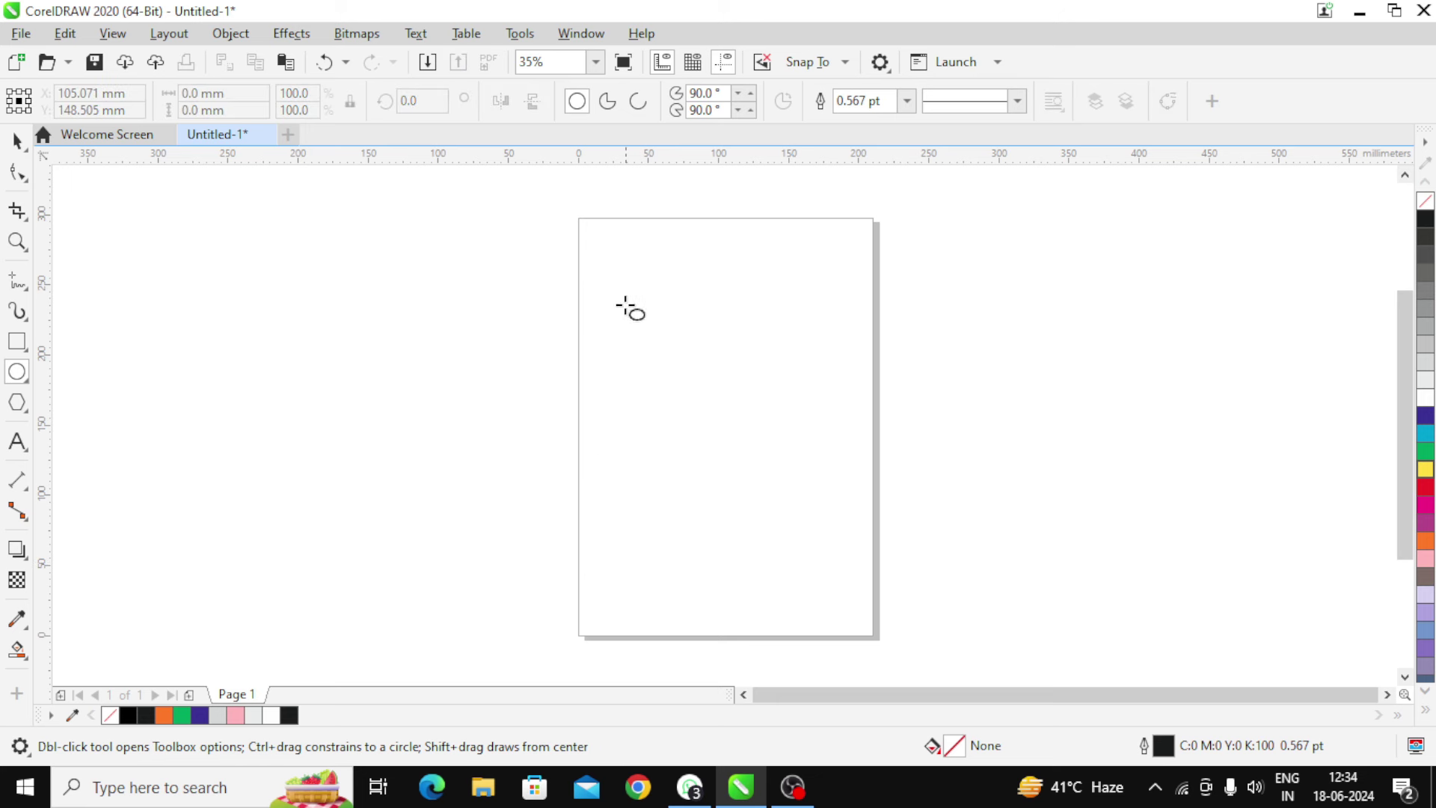
pyautogui.moveTo(627, 296); pyautogui.dragTo(786, 542)
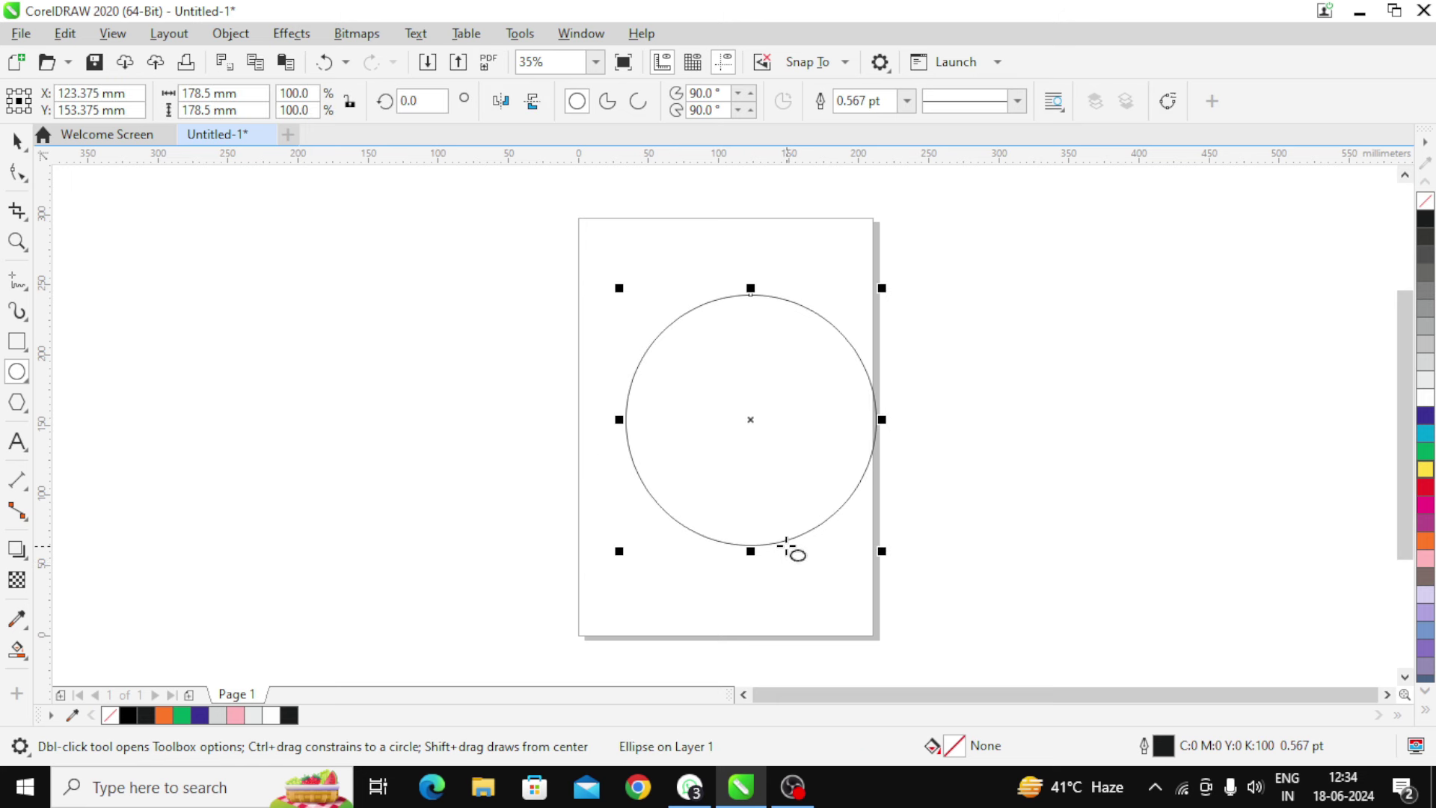
pyautogui.click(16, 140)
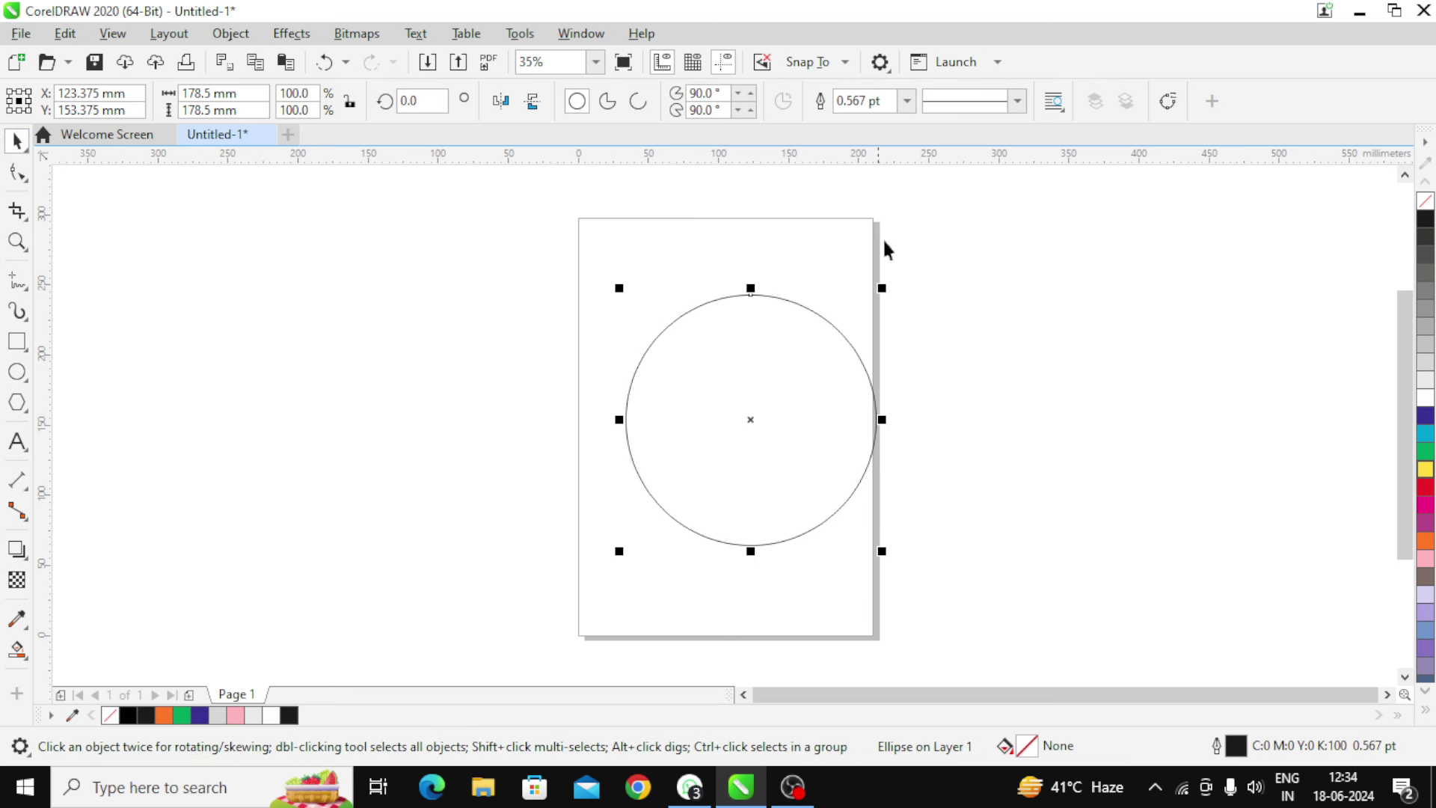
# - Set the document's drawing units to millimetres
pyautogui.click(1104, 383)
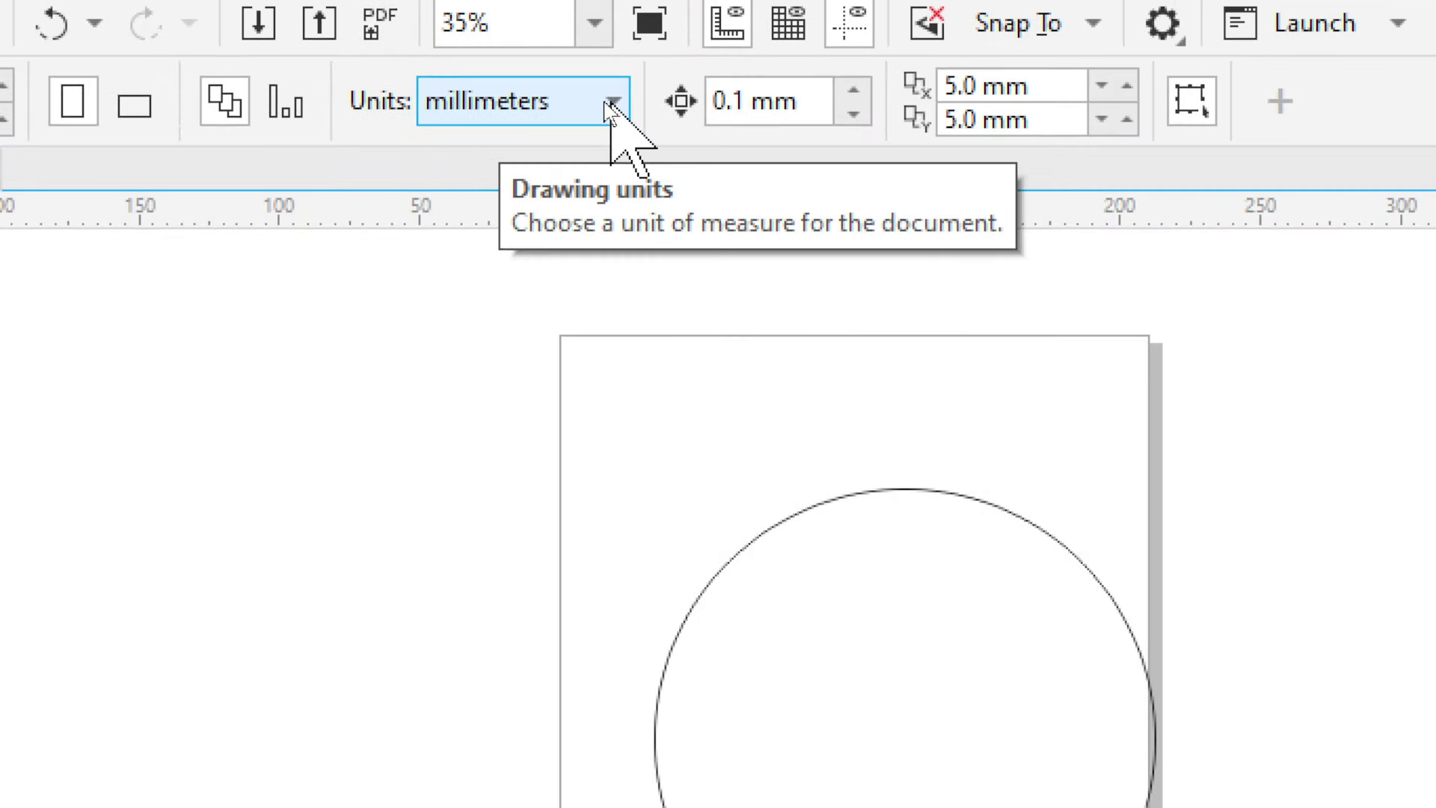
pyautogui.click(606, 108)
pyautogui.click(525, 196)
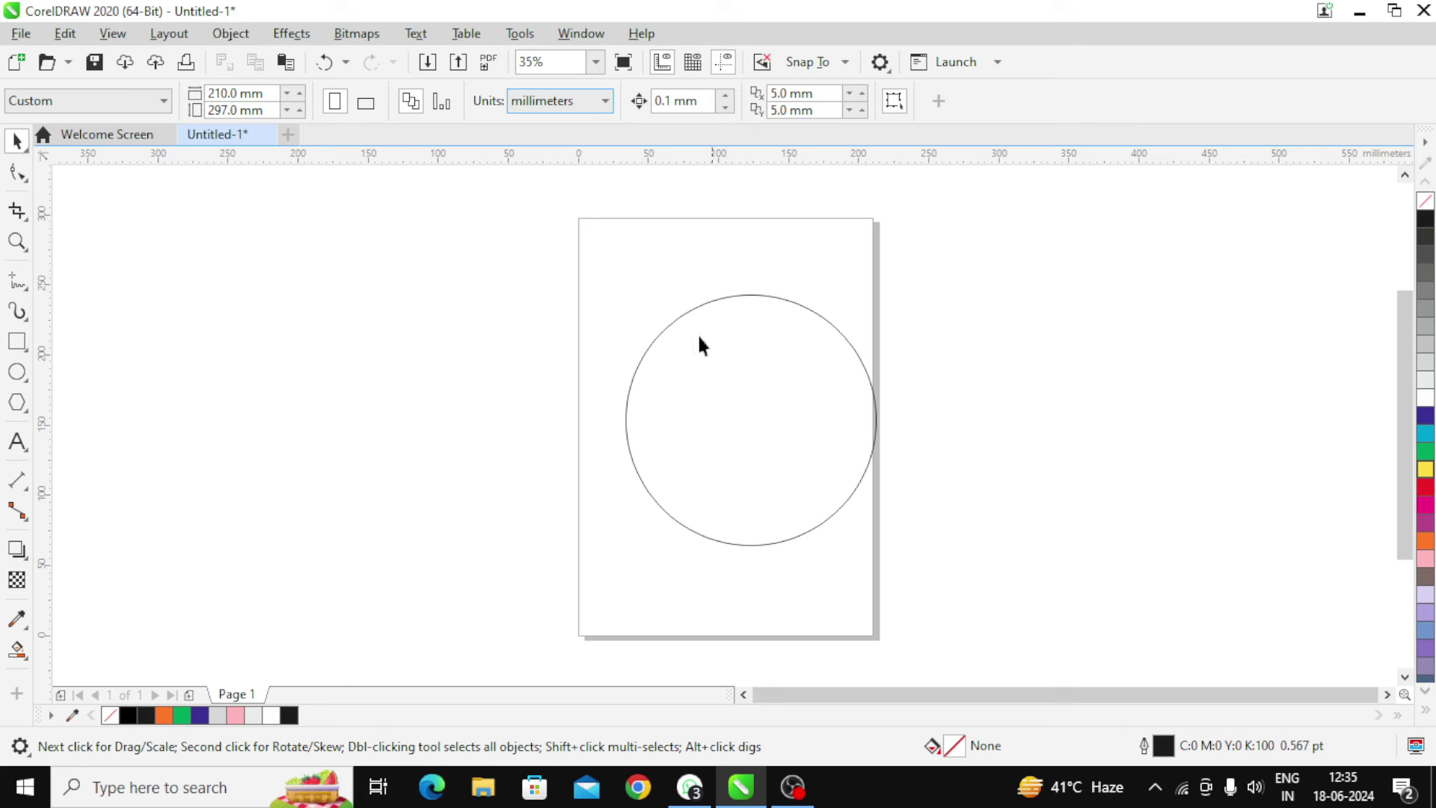
# - Resize the circle to 200 by 200 mm and move it within the page, centred at about X 101.6, Y 157.9 mm
pyautogui.click(770, 372)
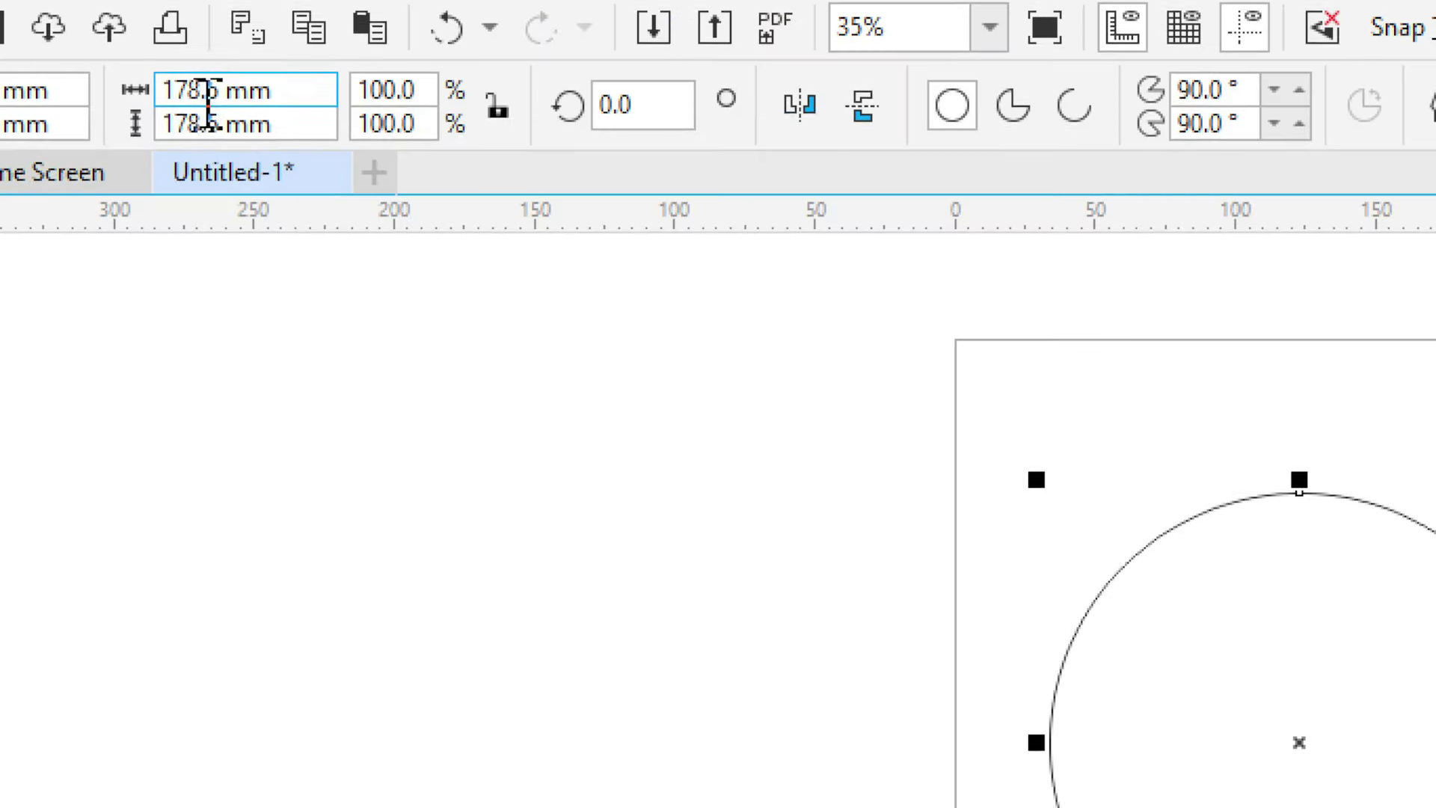
pyautogui.doubleClick(203, 94)
pyautogui.write('200')
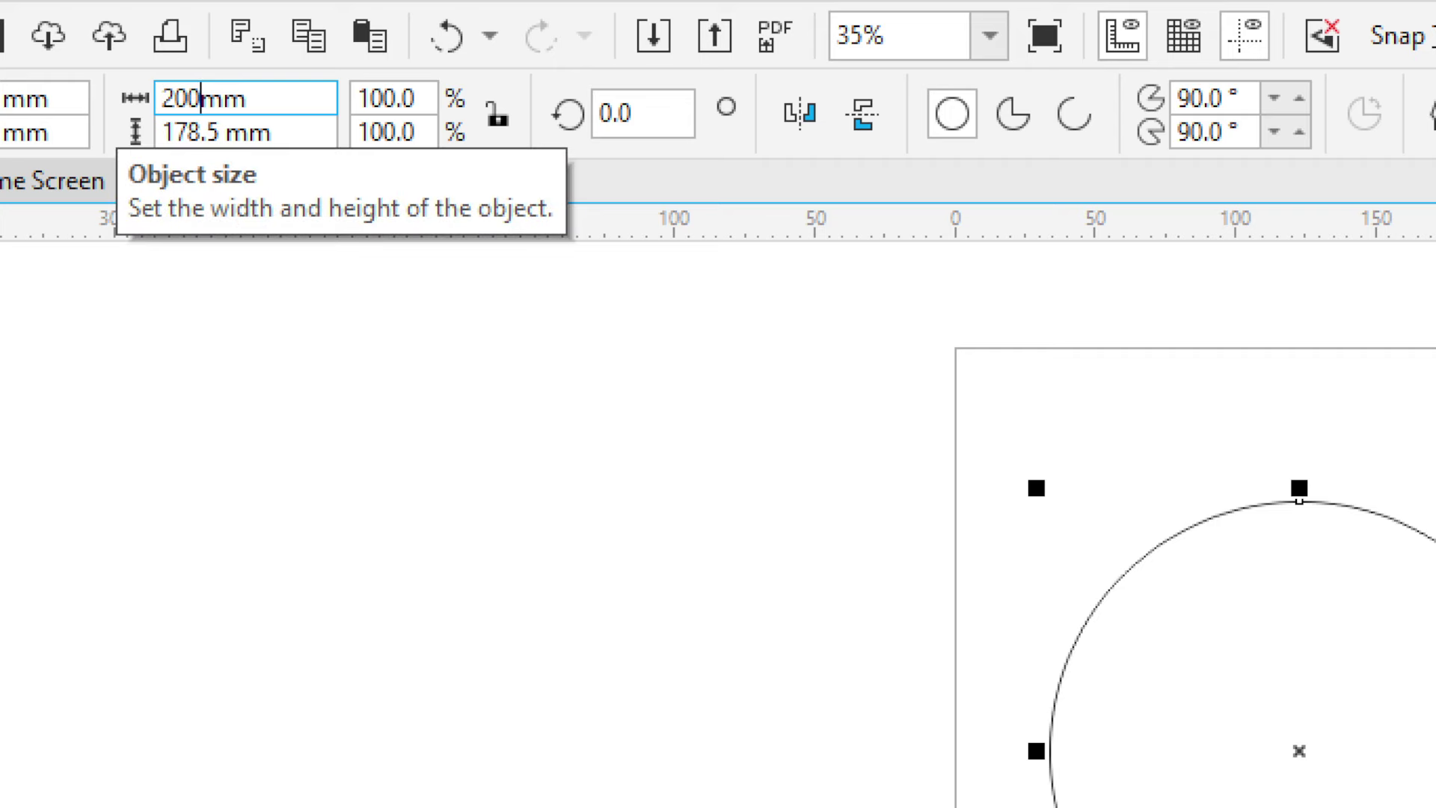
pyautogui.doubleClick(285, 134)
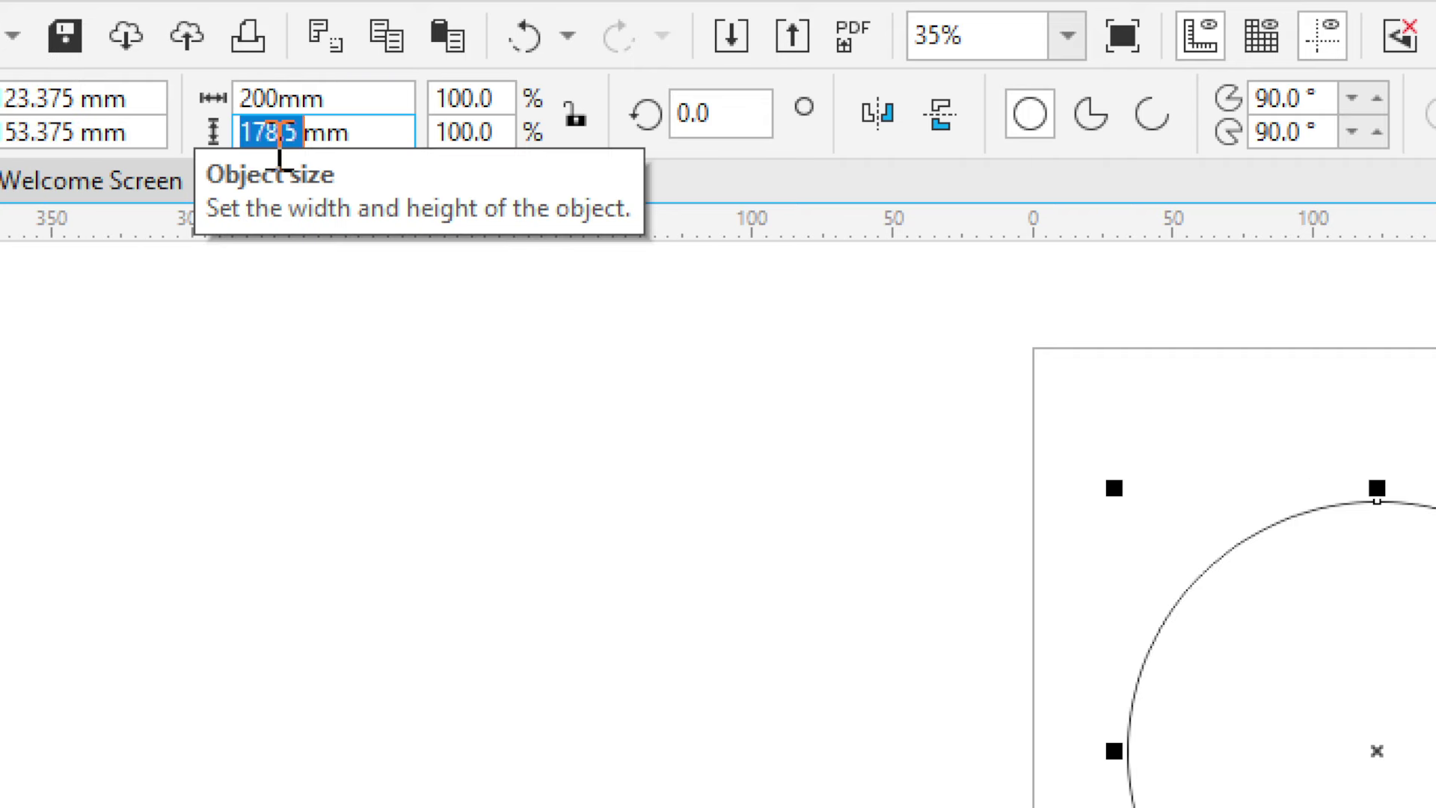
pyautogui.write('200')
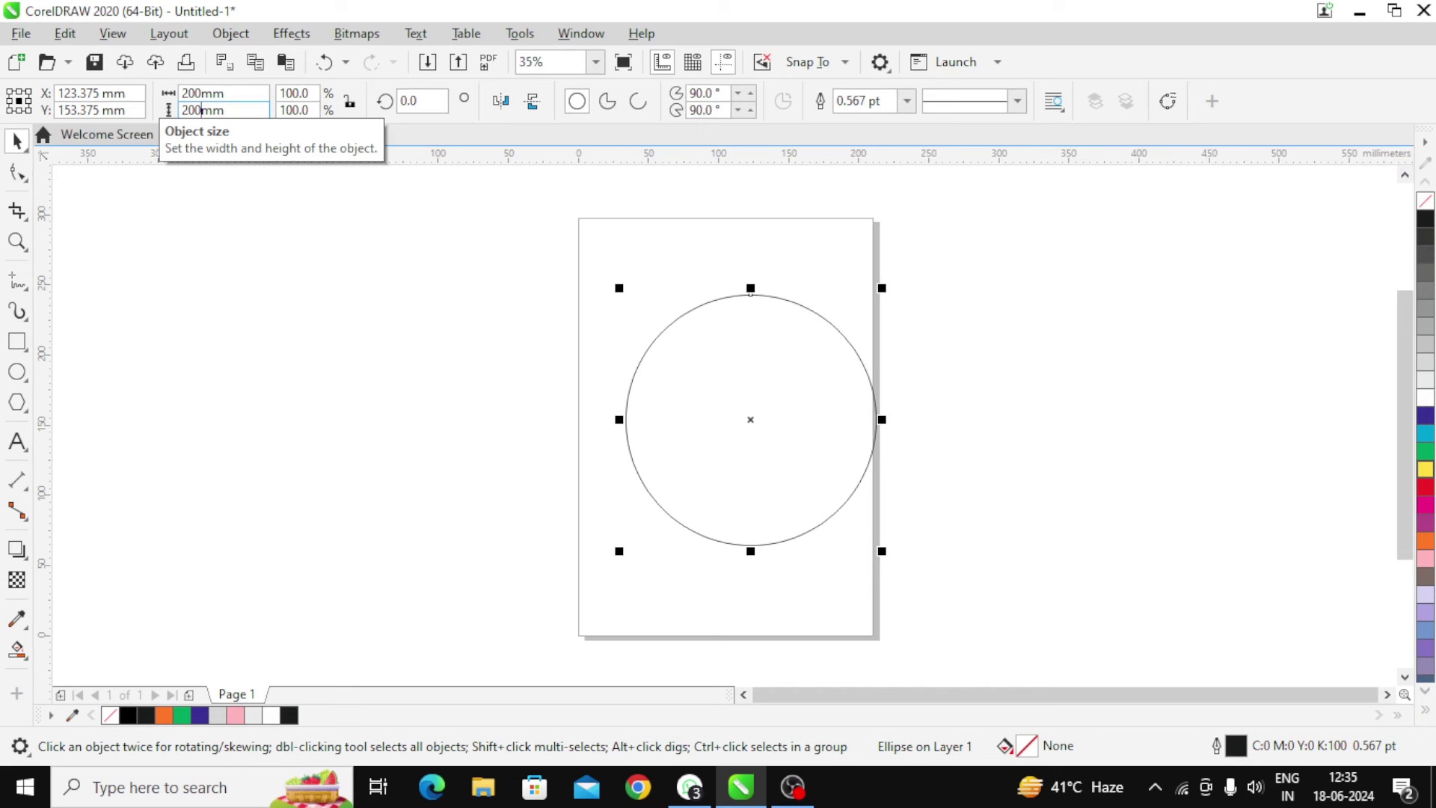
pyautogui.press('Return')
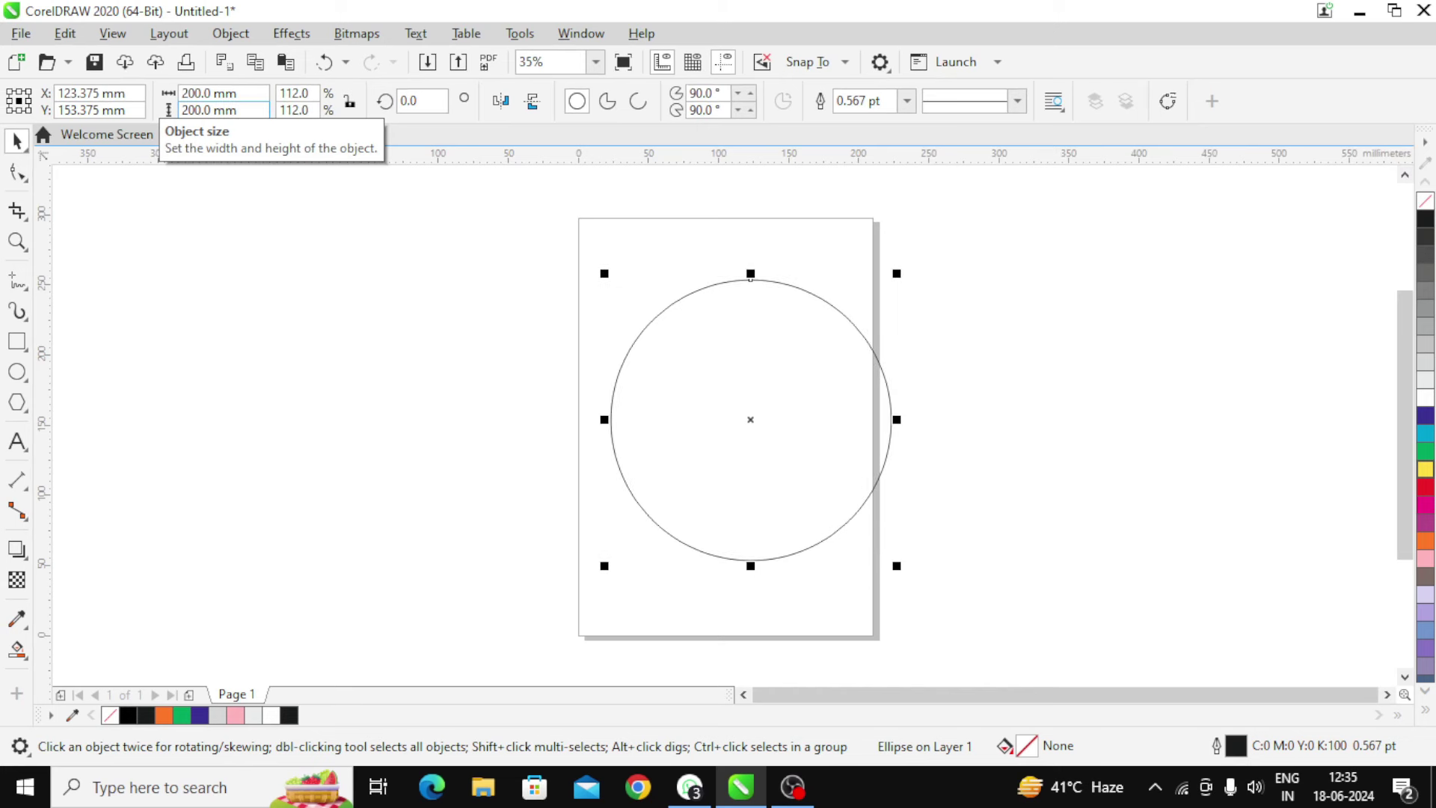
pyautogui.moveTo(748, 401); pyautogui.dragTo(717, 393)
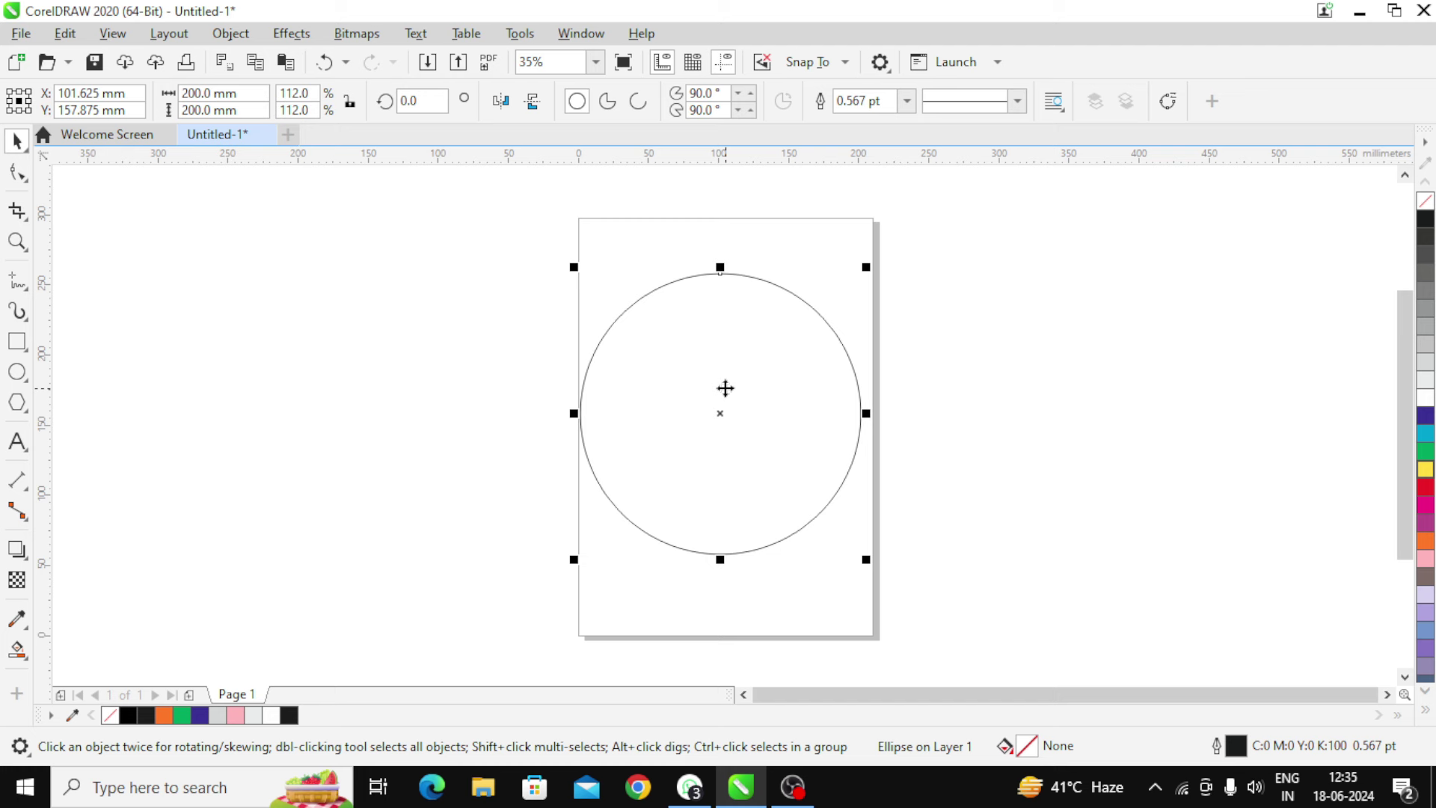
# - Paste a copy of the circle in place and resize it to an ellipse 175 mm wide and 70 mm high
pyautogui.hotkey('ctrl', 'v')
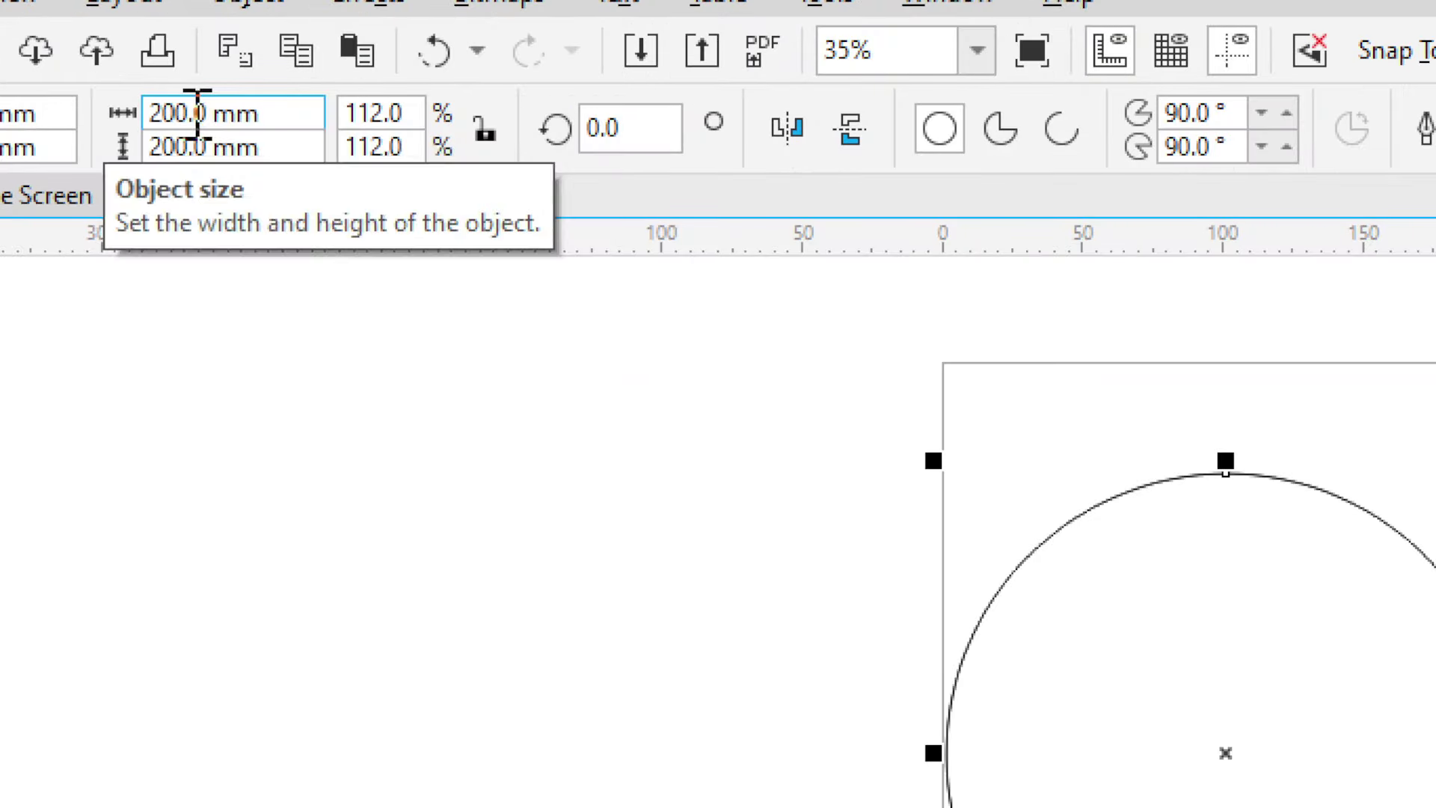
pyautogui.click(203, 93)
pyautogui.write('175')
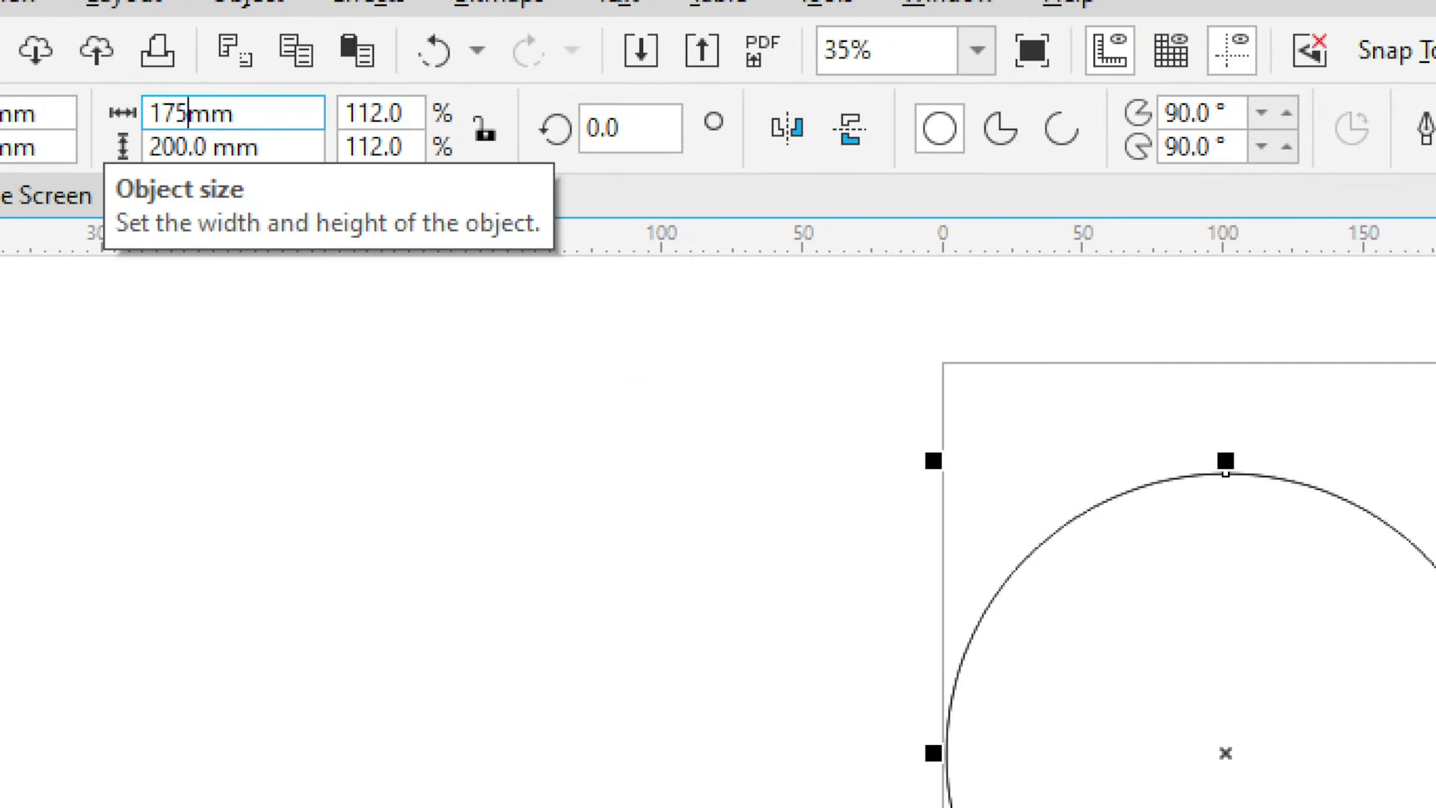
pyautogui.click(193, 146)
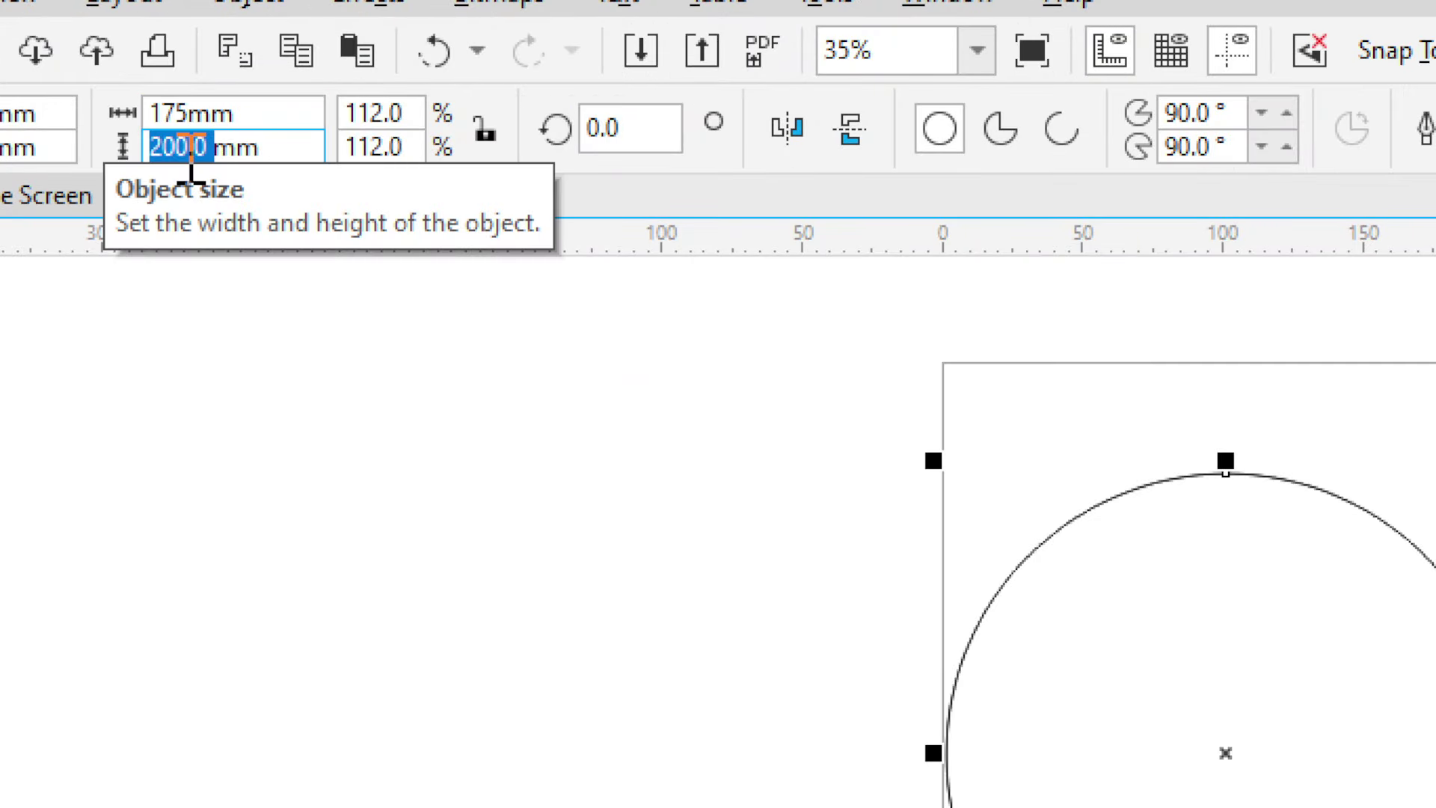
pyautogui.write('70')
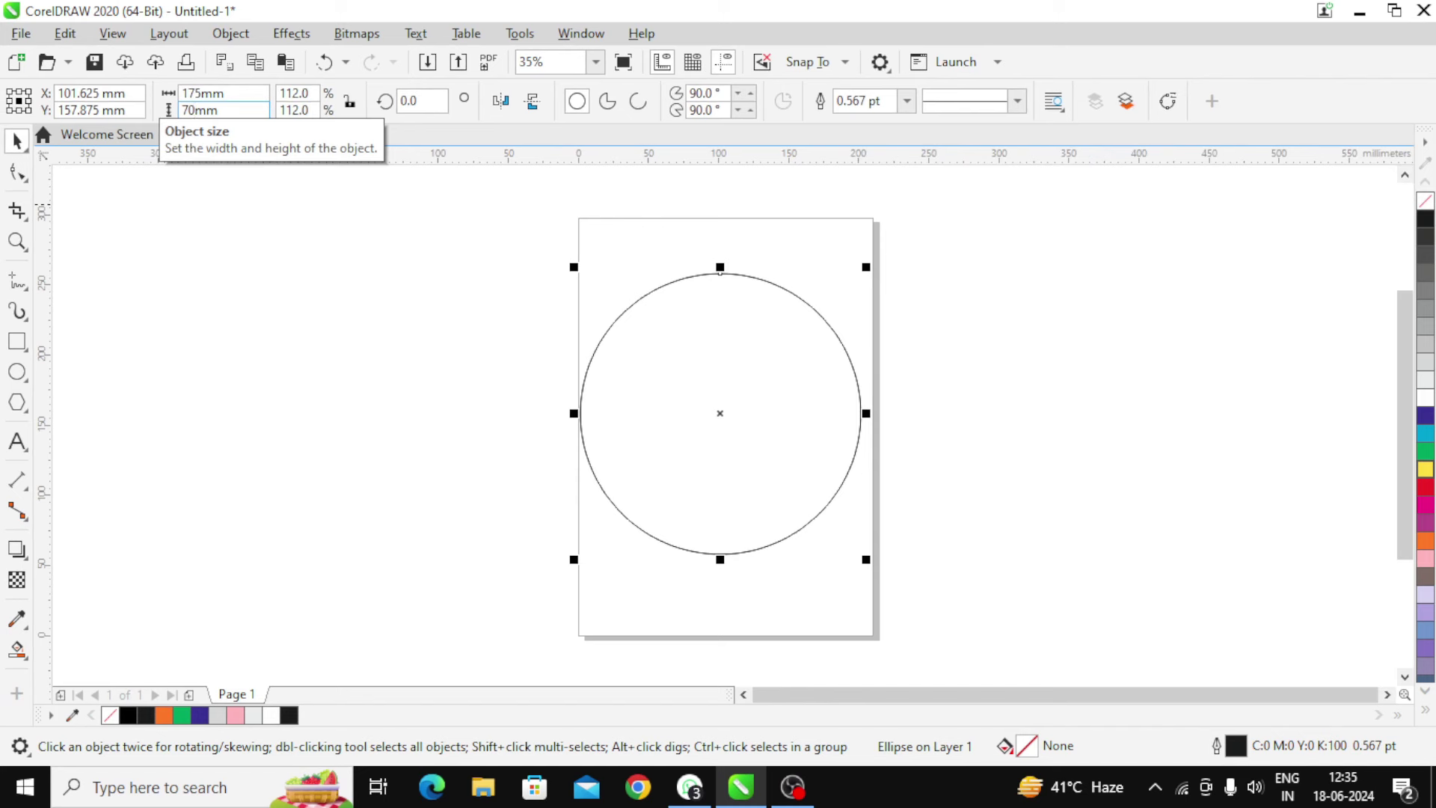
pyautogui.press('Return')
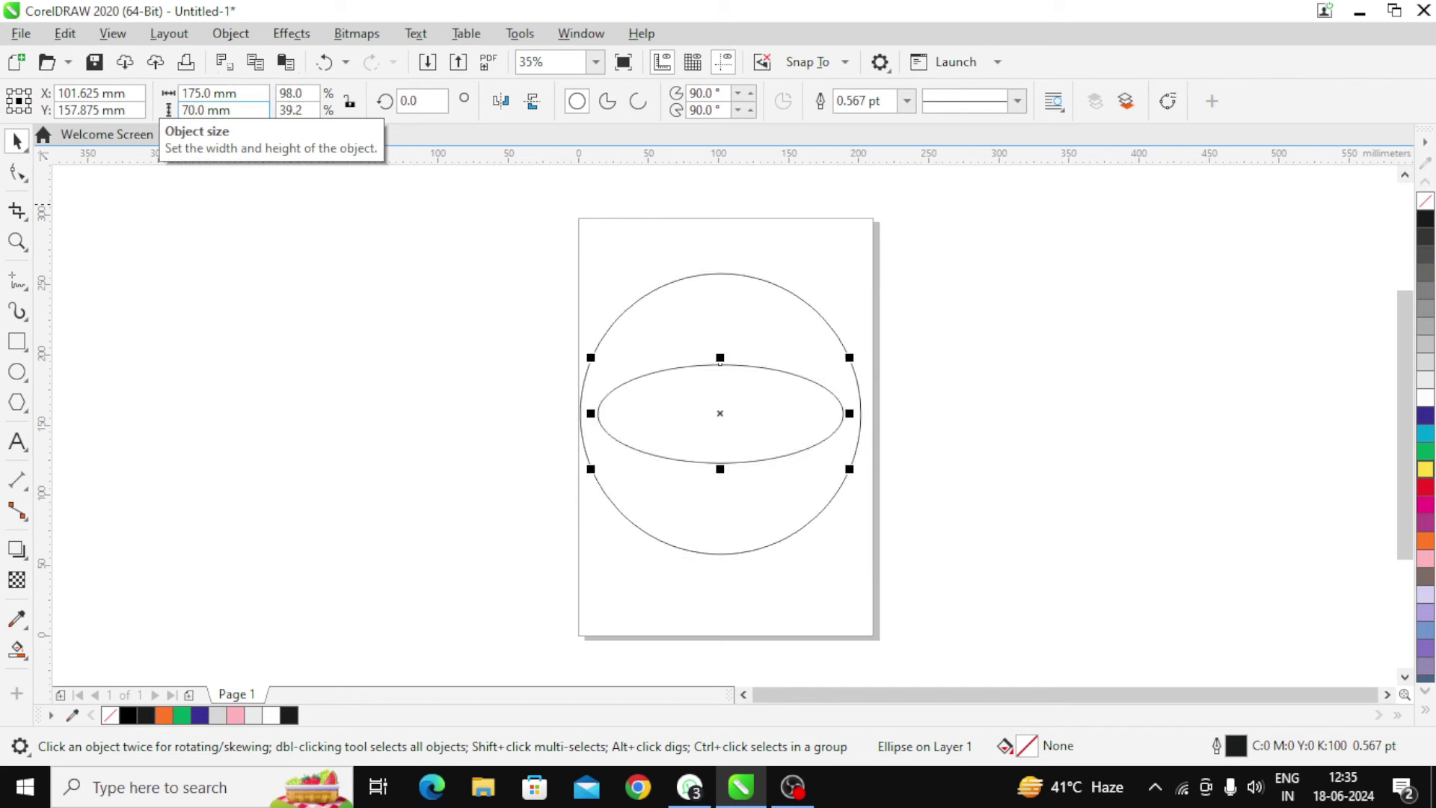
# - Move the ellipse straight up to about Y 201 mm, so its ends meet the circle's outline
pyautogui.moveTo(737, 409); pyautogui.dragTo(735, 350)
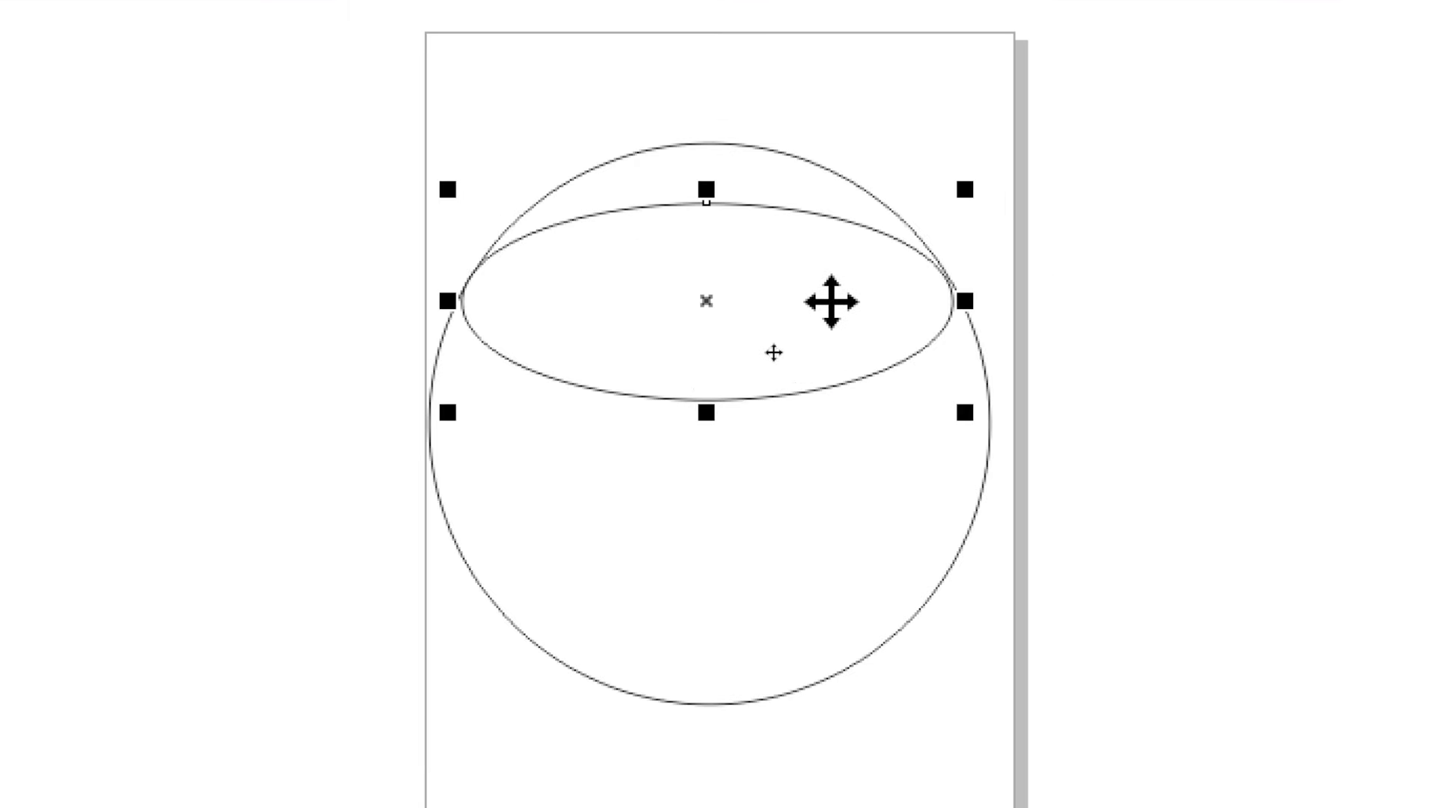
pyautogui.click(800, 299)
pyautogui.moveTo(802, 299)
pyautogui.mouseDown()
pyautogui.moveTo(812, 293)
pyautogui.moveTo(795, 299)
pyautogui.moveTo(805, 305)
pyautogui.mouseUp()
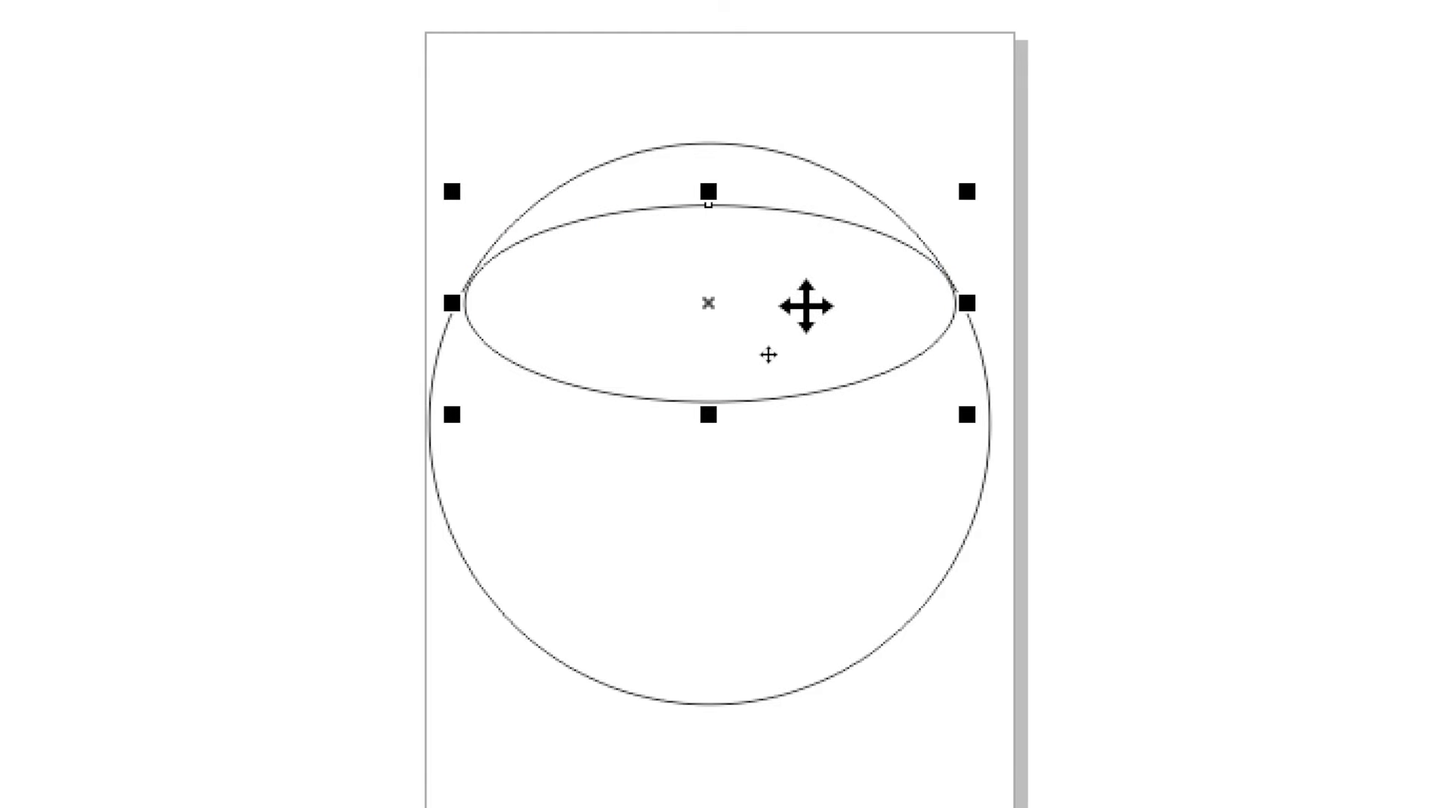
pyautogui.press('Up')
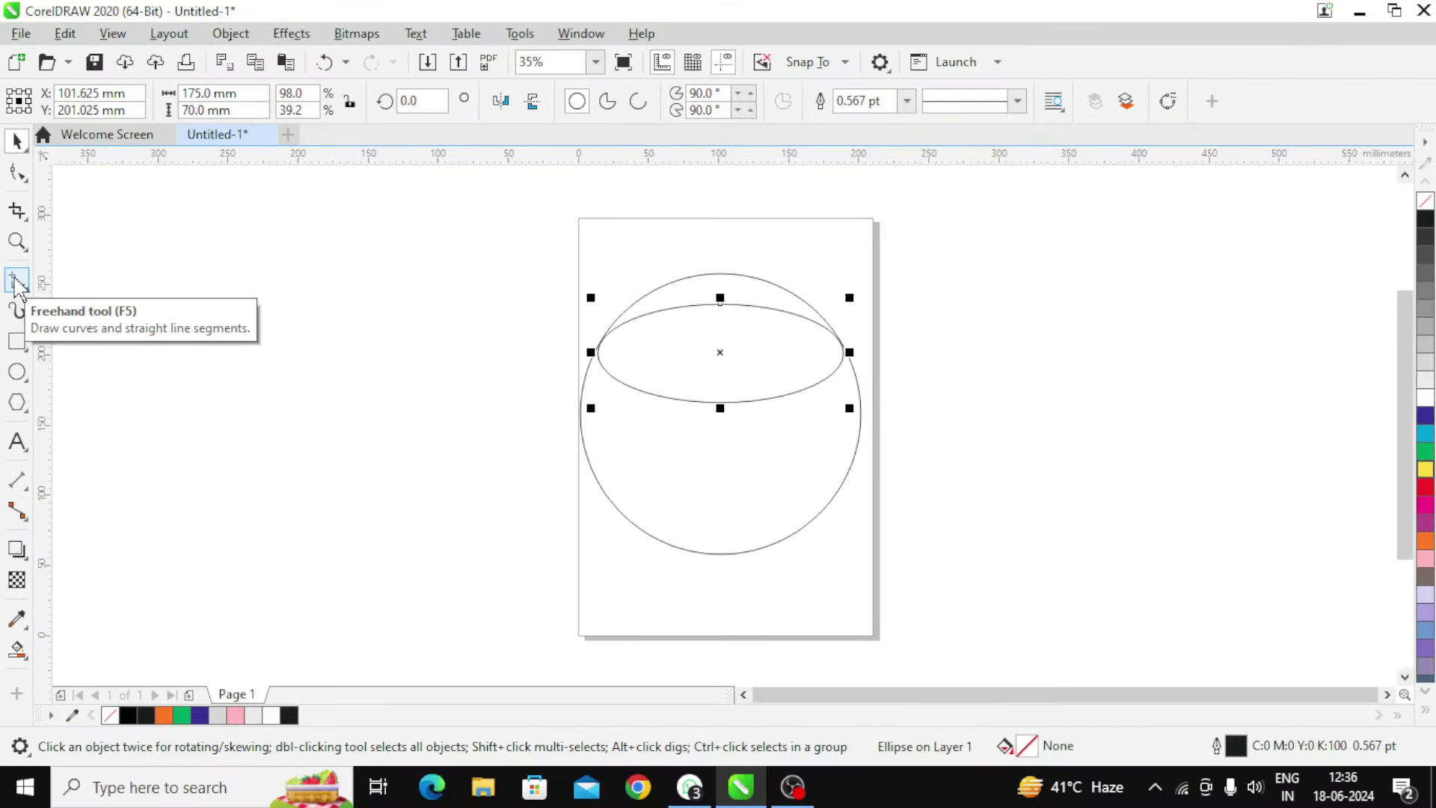
# - Draw a straight horizontal guide line about 55.5 mm long beside the page with the Freehand tool
pyautogui.click(17, 283)
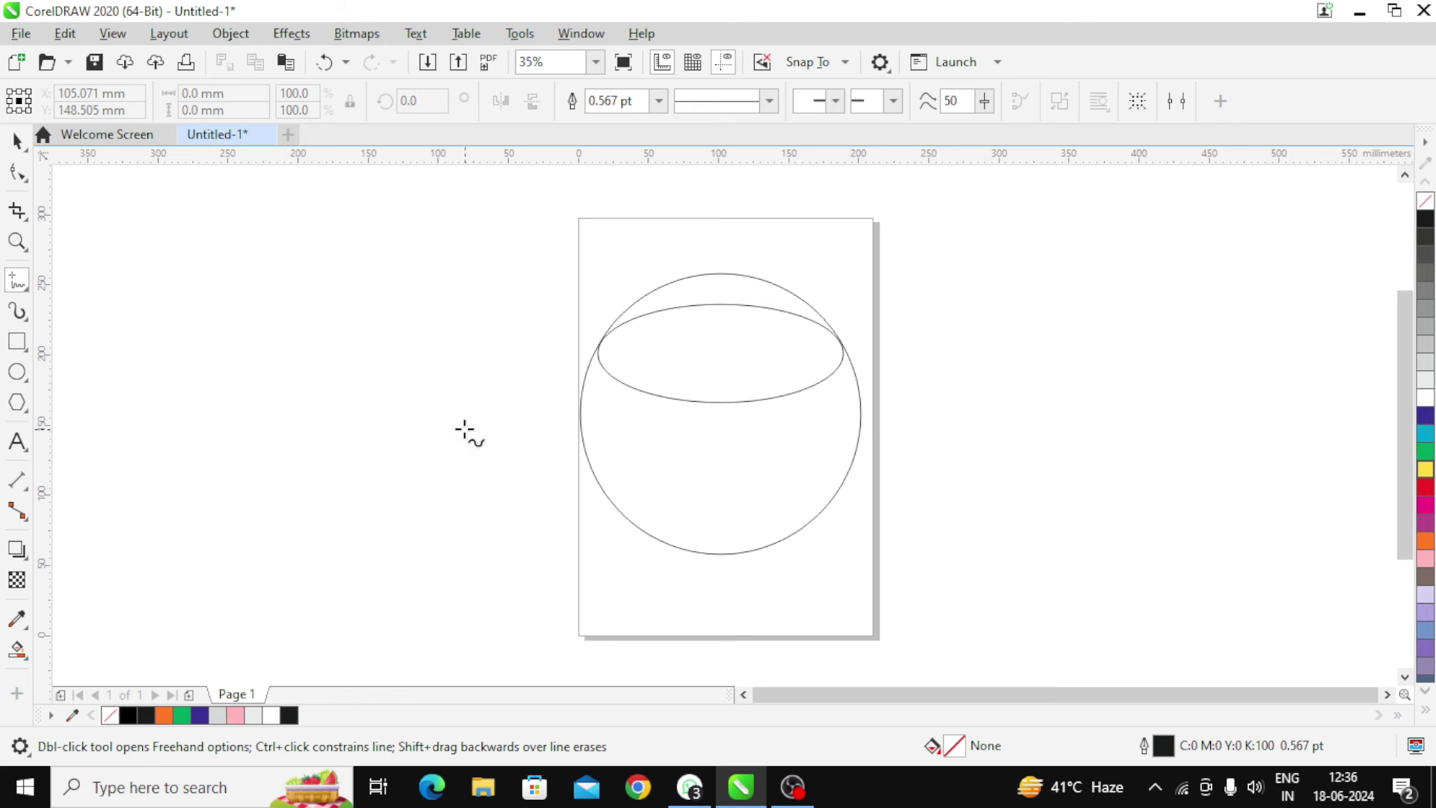
pyautogui.click(456, 423)
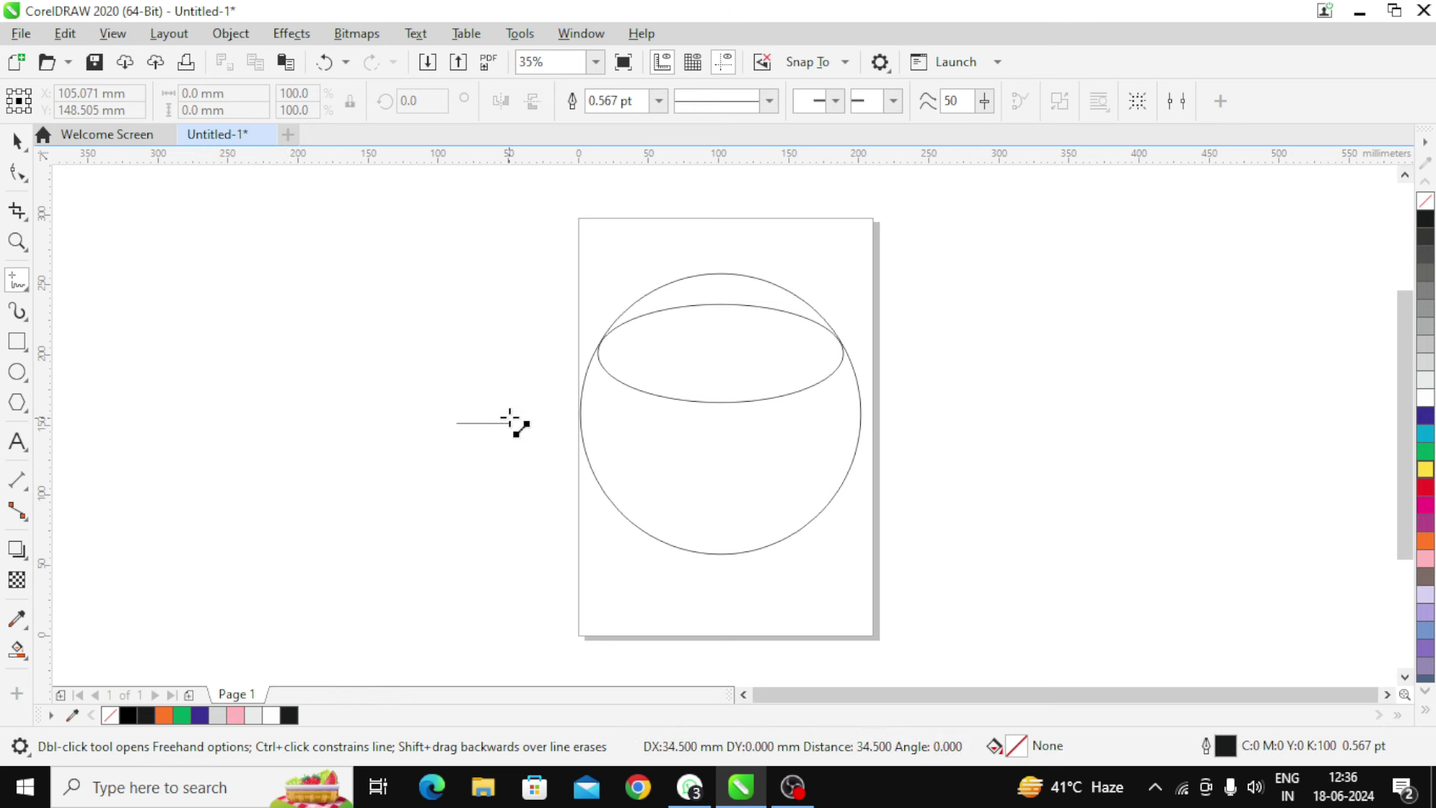
pyautogui.click(535, 423)
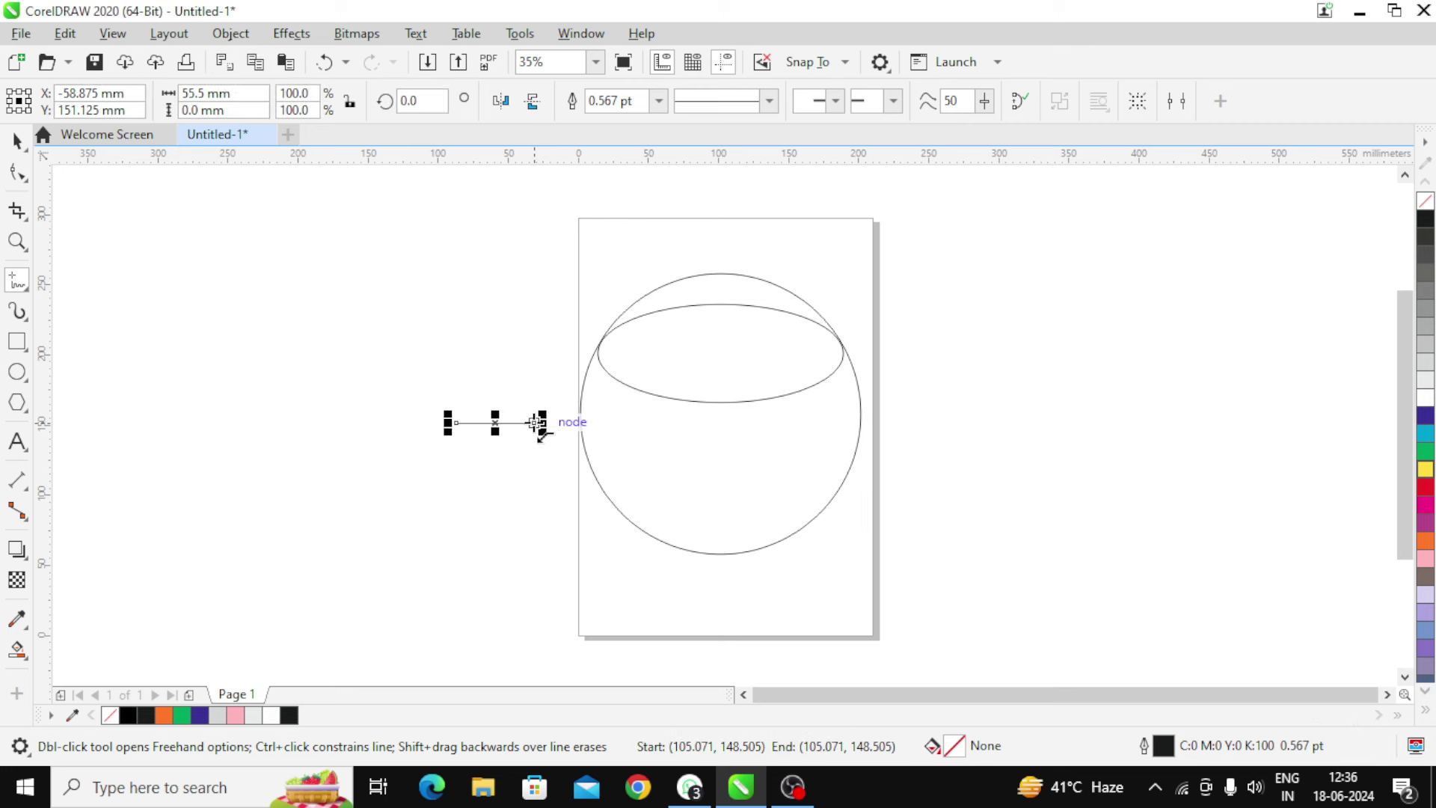
pyautogui.click(16, 141)
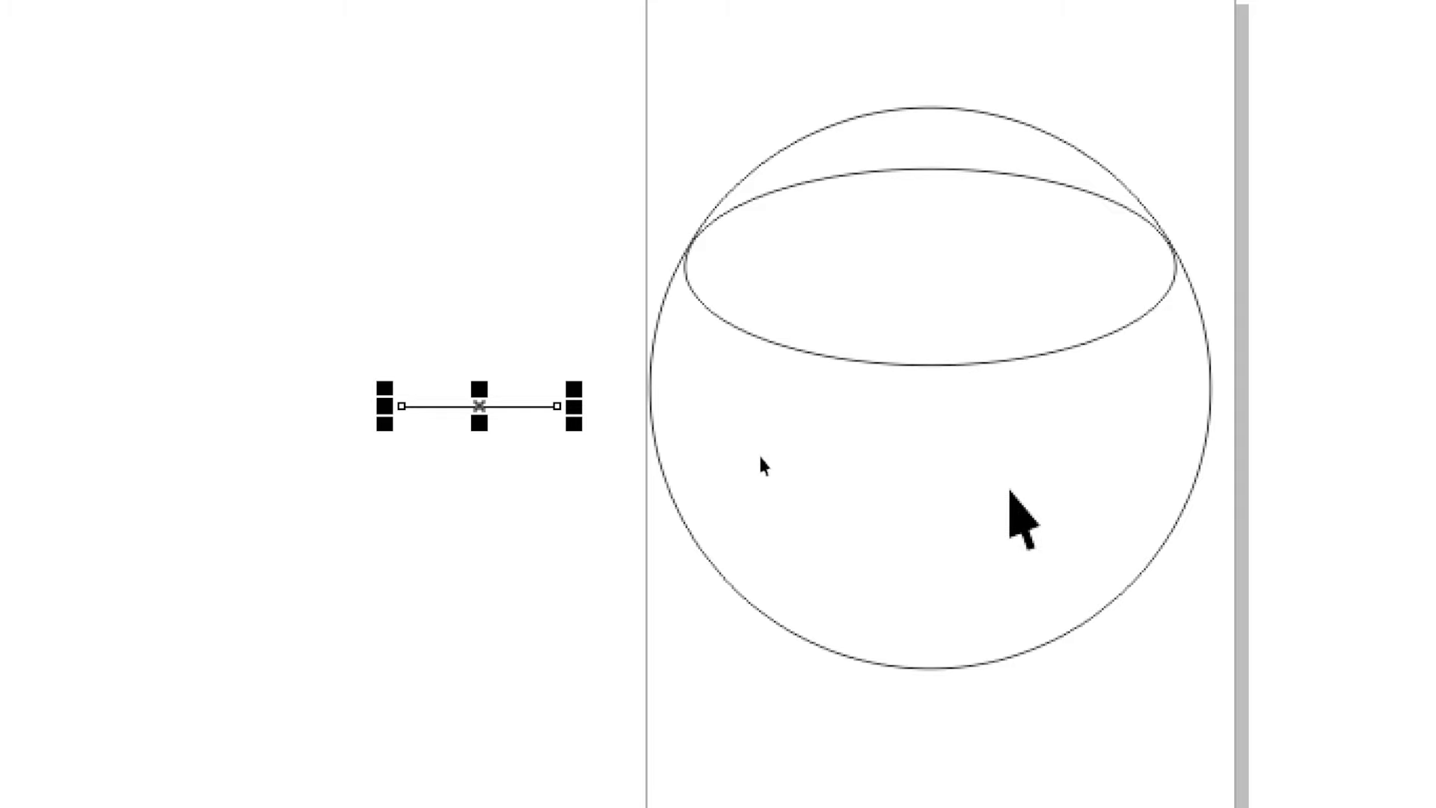
# - Align the guide line vertically with the centre of the large circle
pyautogui.keyDown('shift'); pyautogui.click(1160, 454); pyautogui.keyUp('shift')
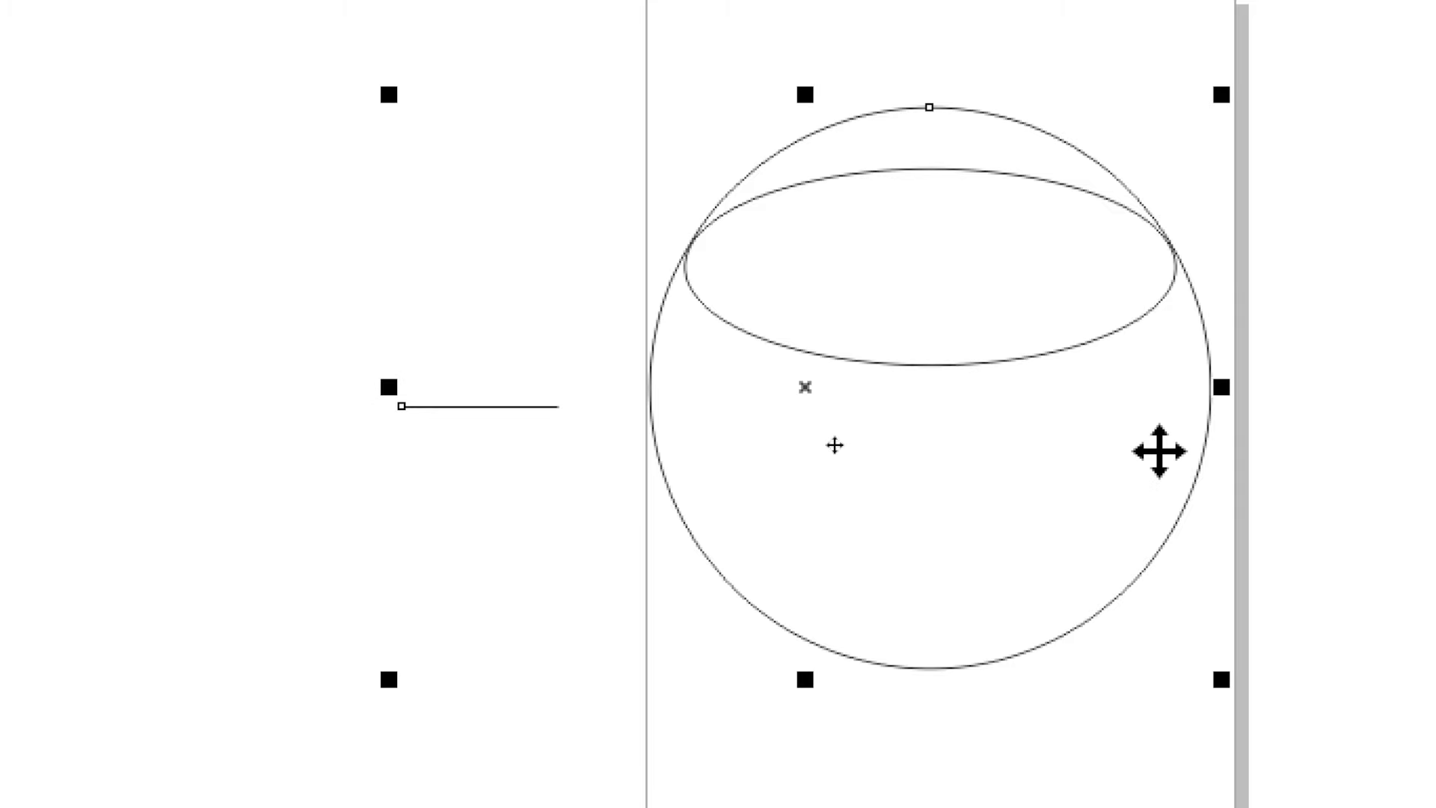
pyautogui.press('e')
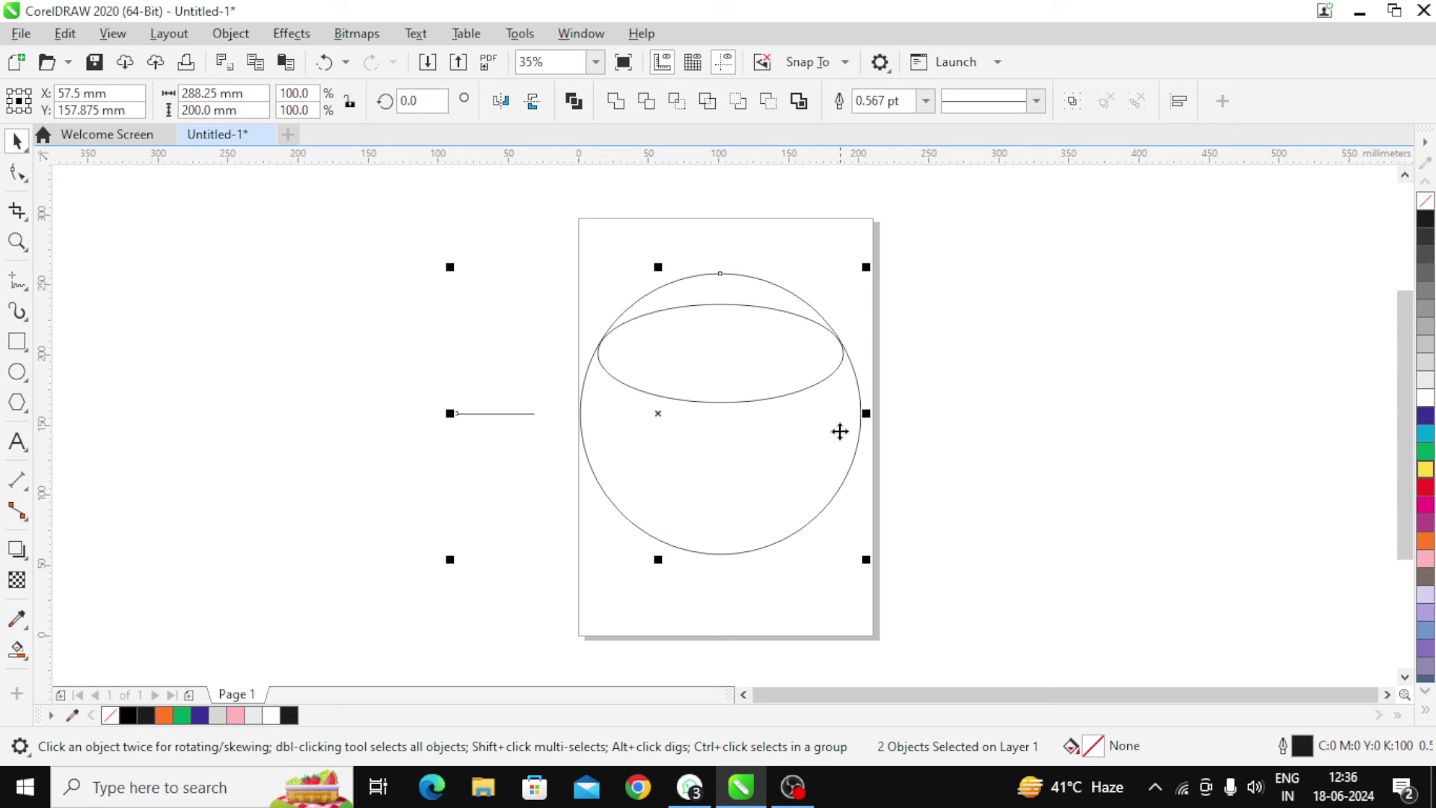
pyautogui.click(963, 385)
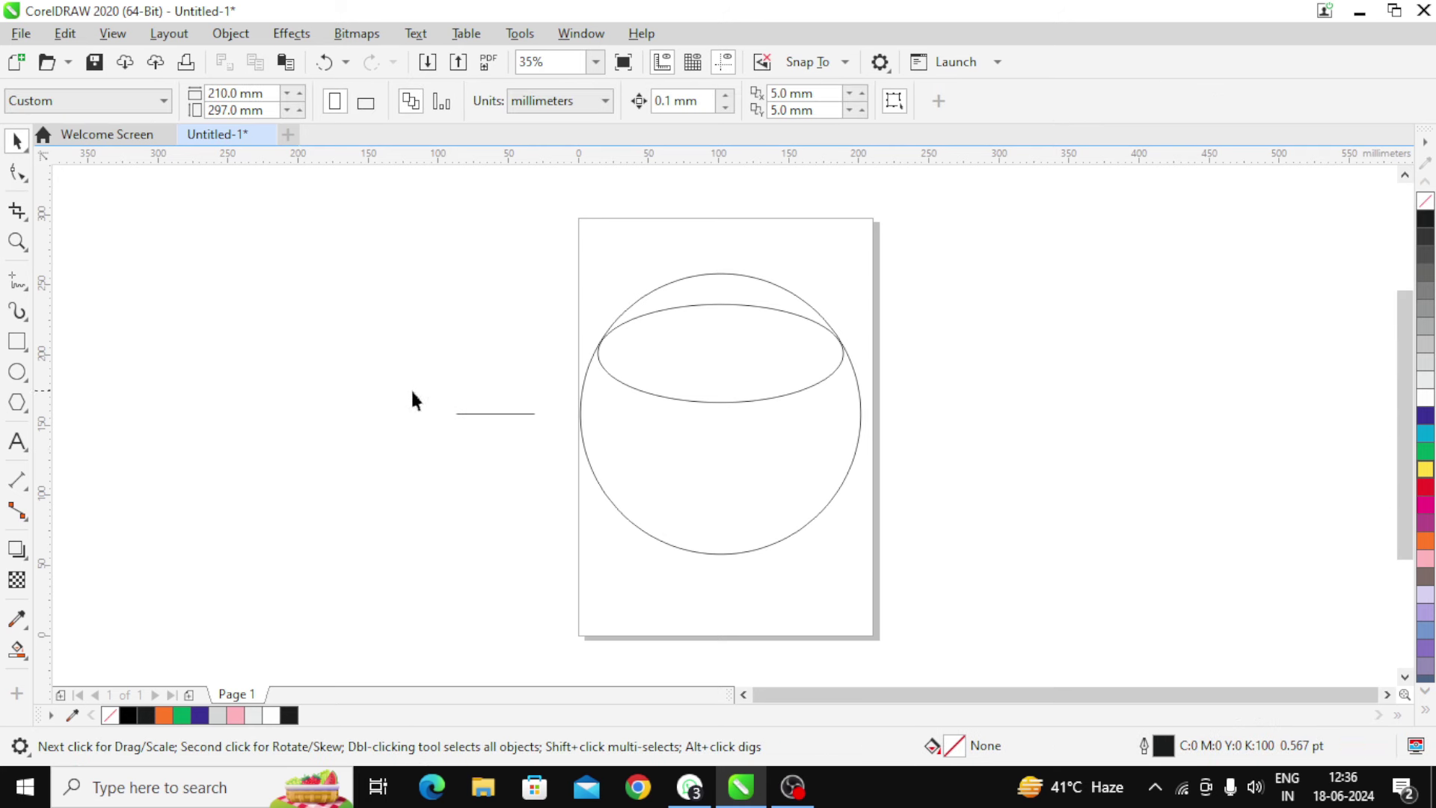
# - Mirror a copy of the ellipse and guide line downward into the circle's lower half, and delete both guide lines
pyautogui.moveTo(519, 451); pyautogui.dragTo(546, 463)
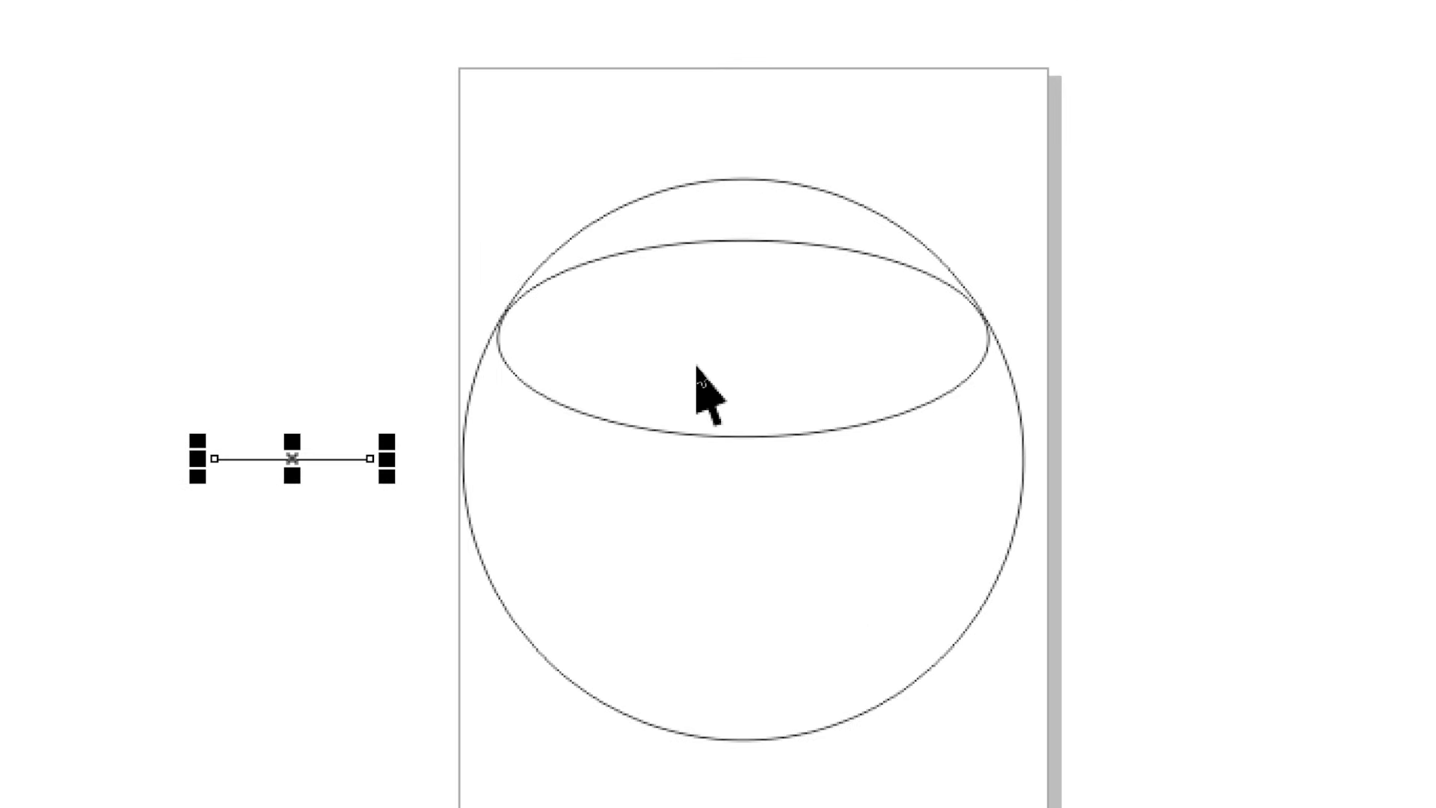
pyautogui.keyDown('shift'); pyautogui.click(699, 361); pyautogui.keyUp('shift')
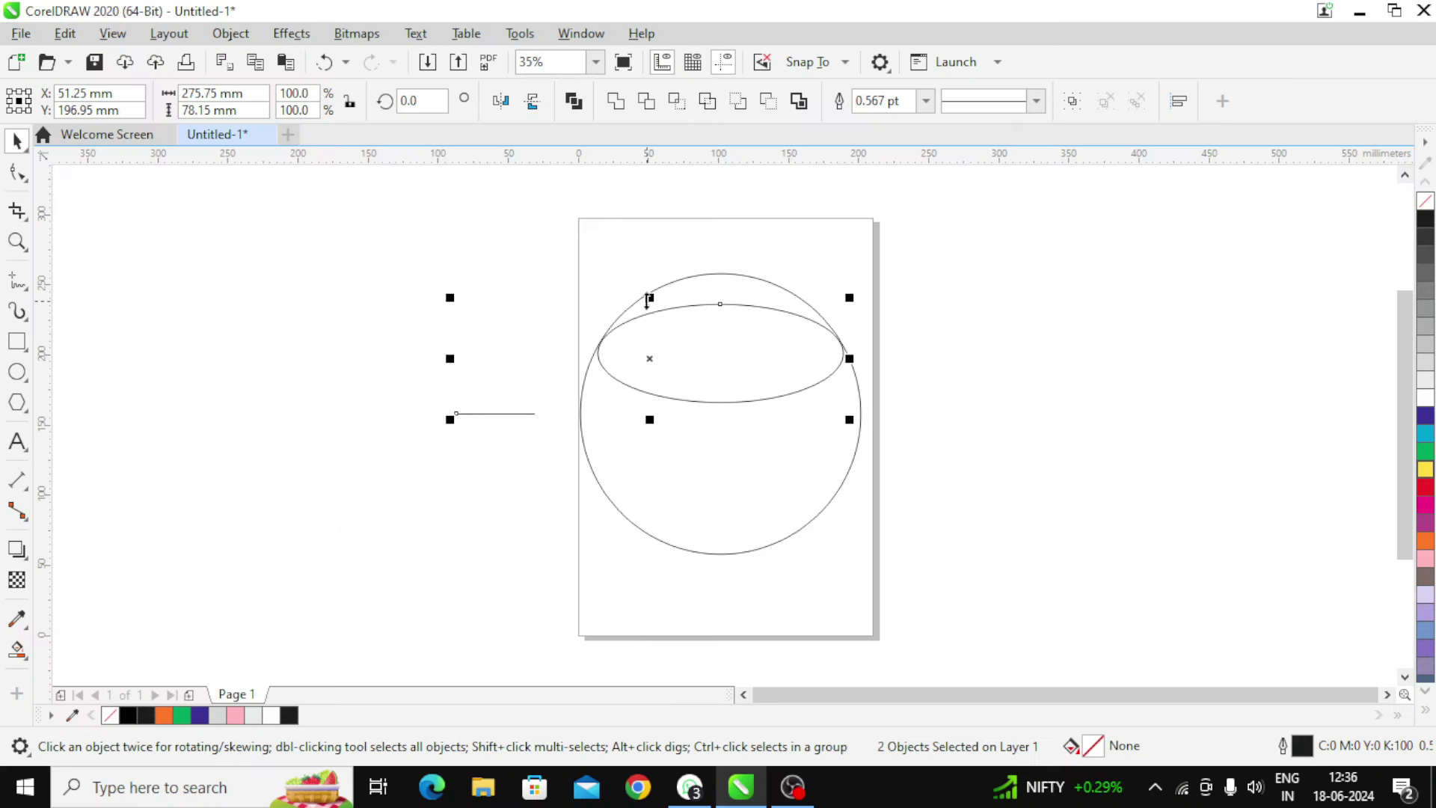
pyautogui.moveTo(649, 297); pyautogui.dragTo(669, 450)
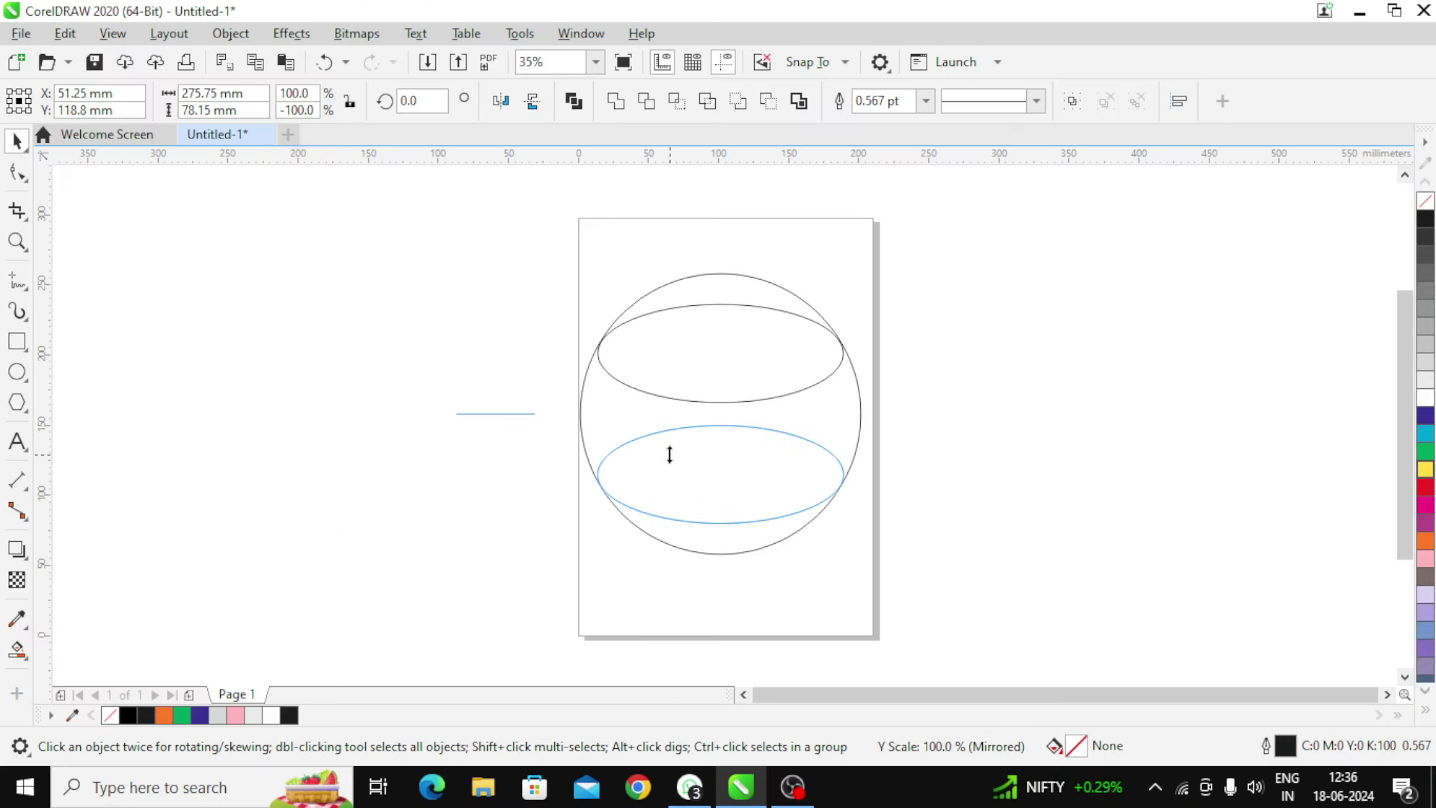
pyautogui.moveTo(669, 454); pyautogui.dragTo(669, 453)
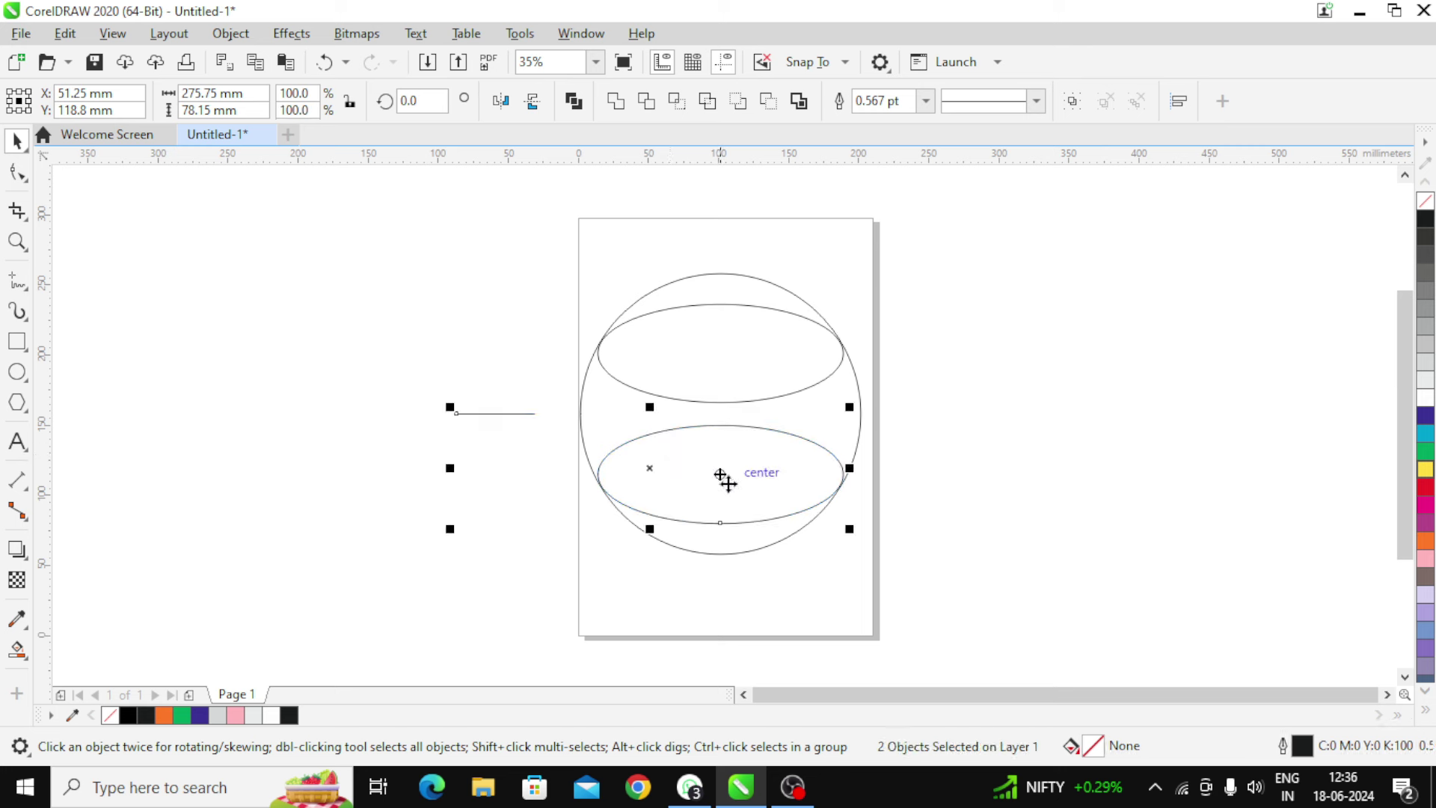
pyautogui.click(1021, 422)
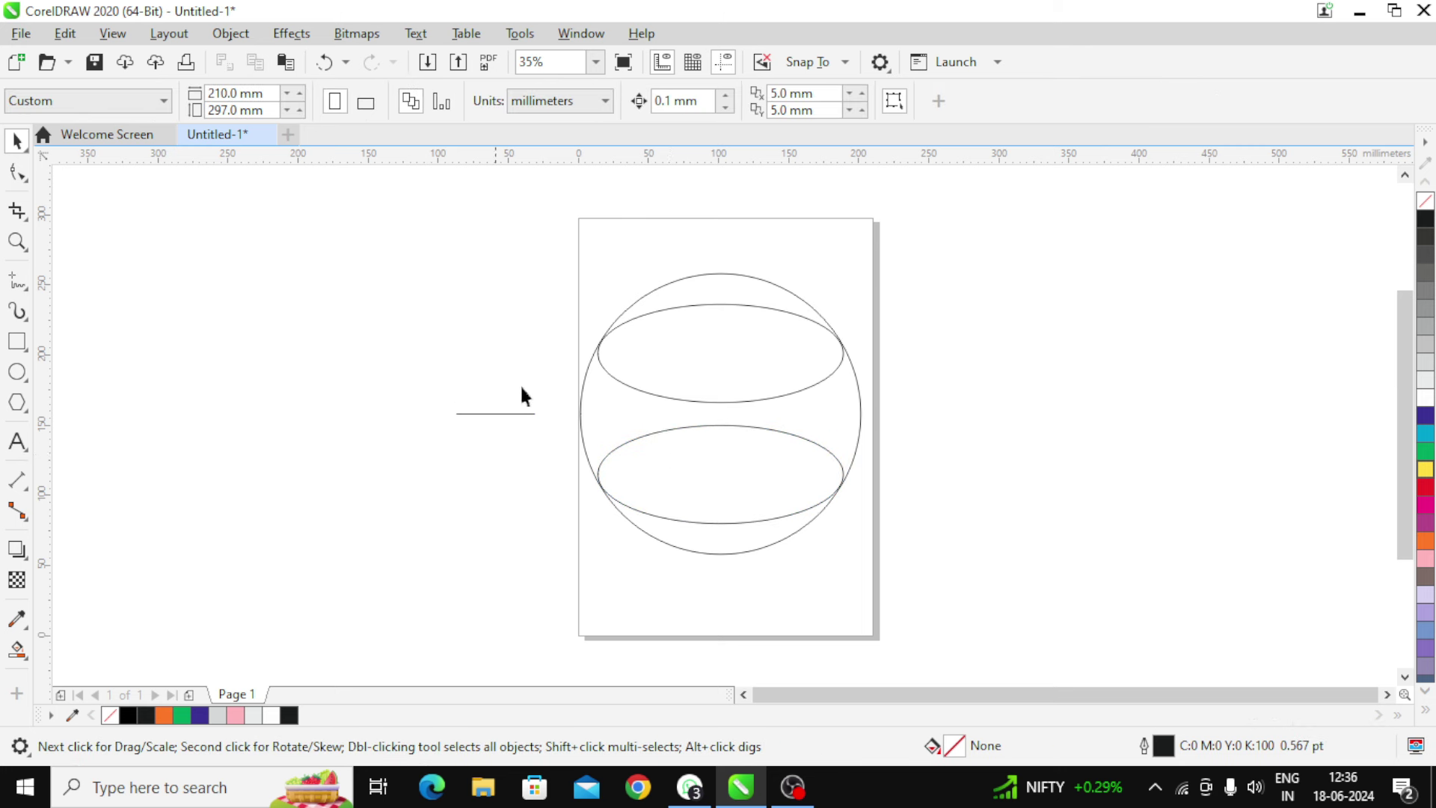
pyautogui.moveTo(532, 456); pyautogui.dragTo(561, 460)
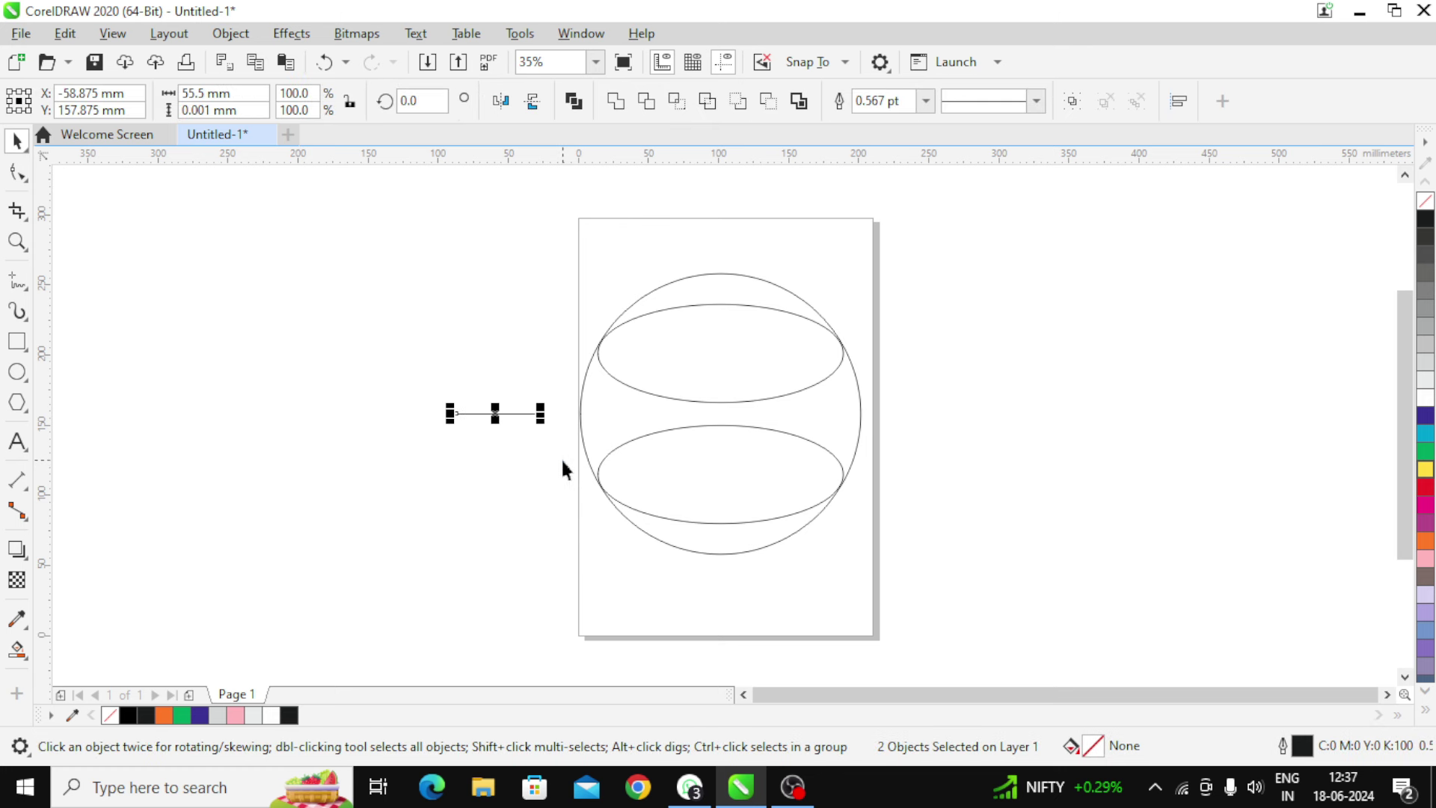
pyautogui.press('Delete')
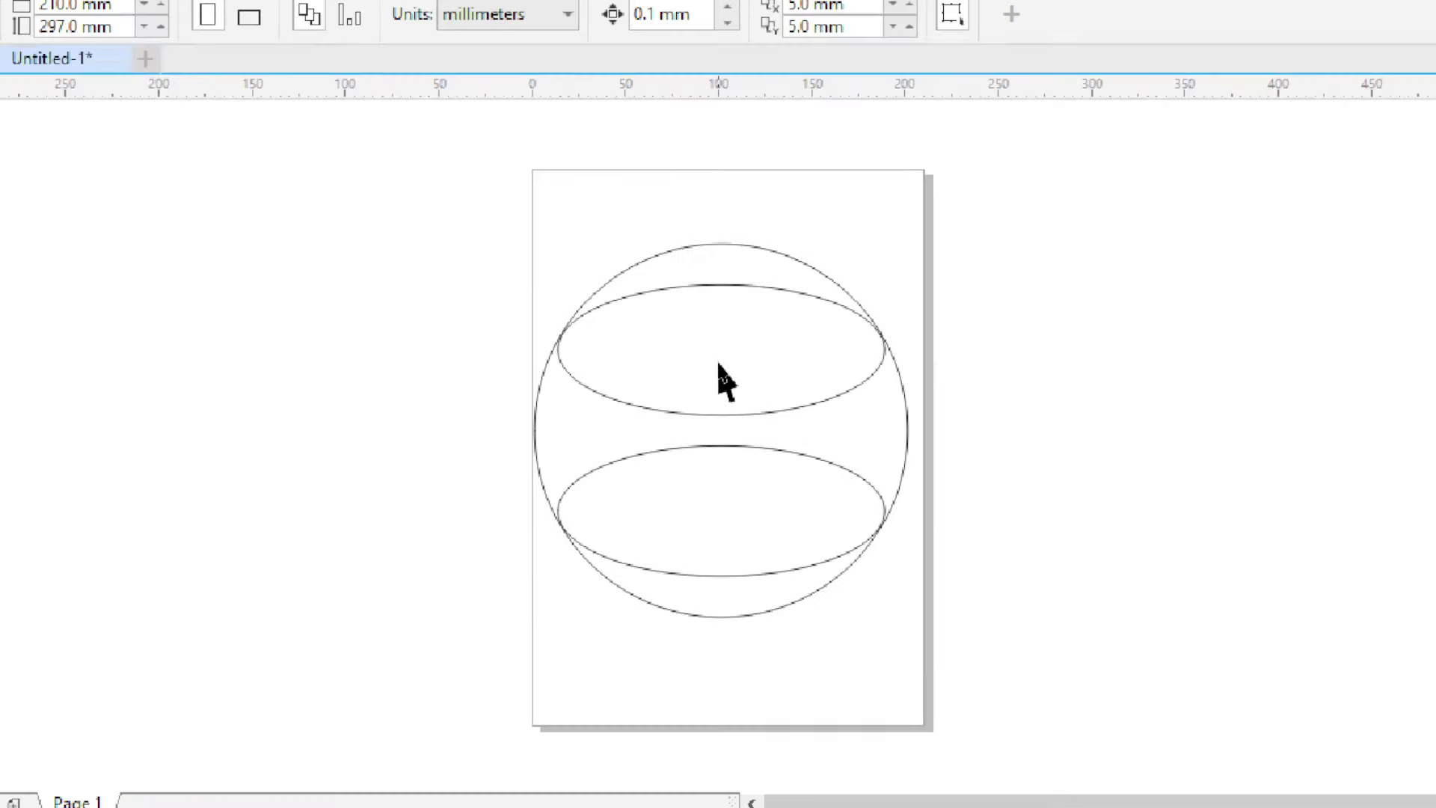
# - Nudge the lower ellipse down to Y 112.325 mm and the upper ellipse up to Y 203.125 mm
pyautogui.click(699, 358)
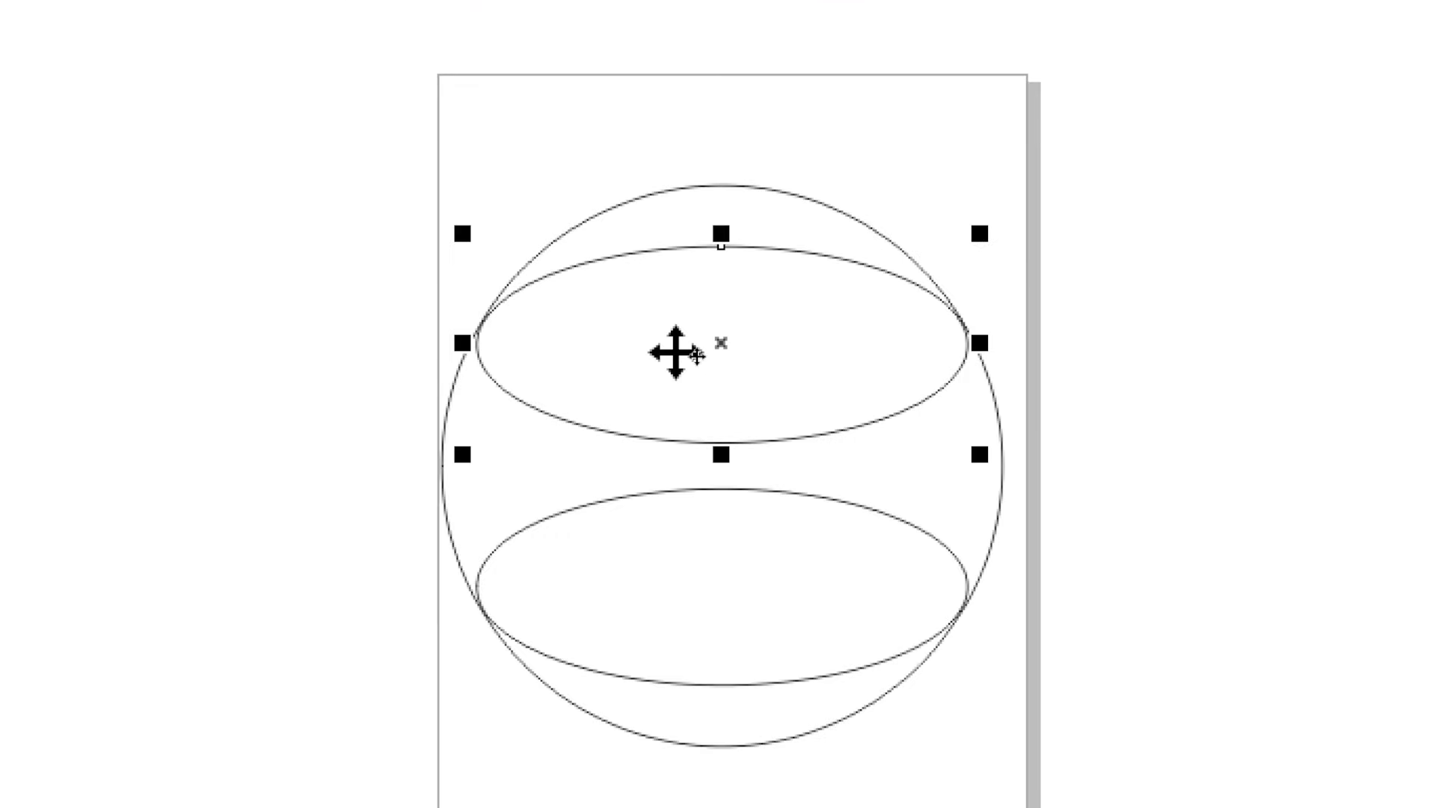
pyautogui.press('Up')
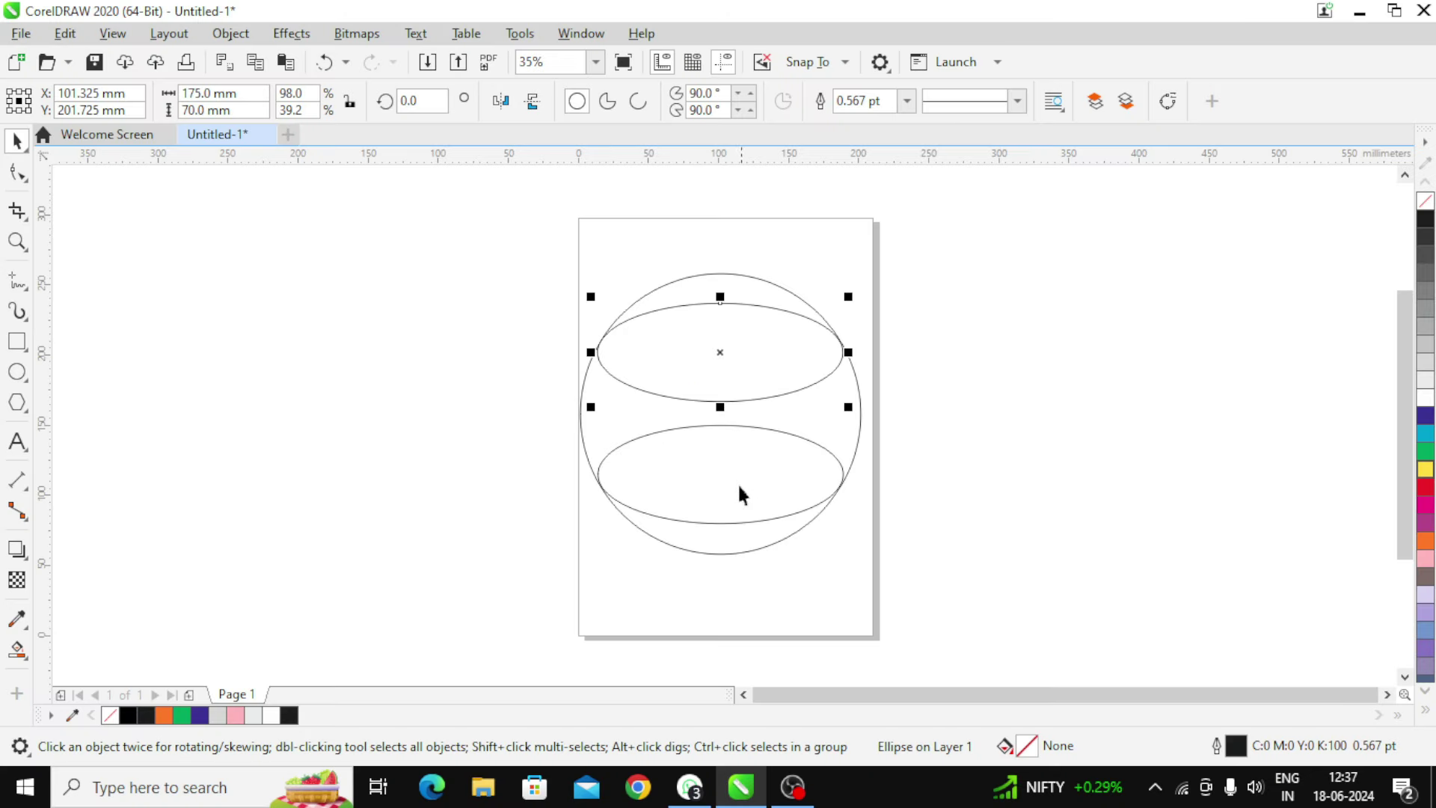
pyautogui.click(734, 477)
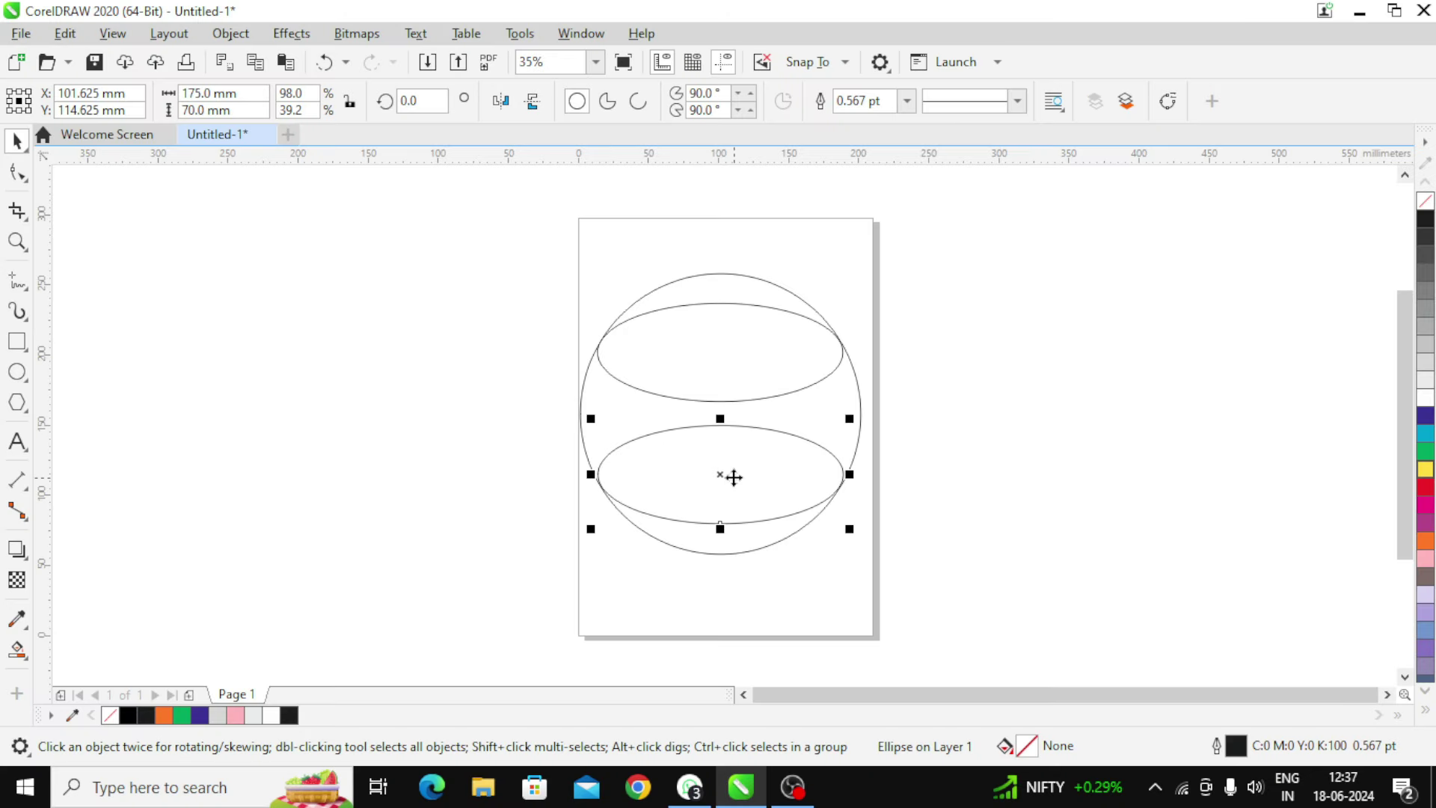
pyautogui.press('Down')
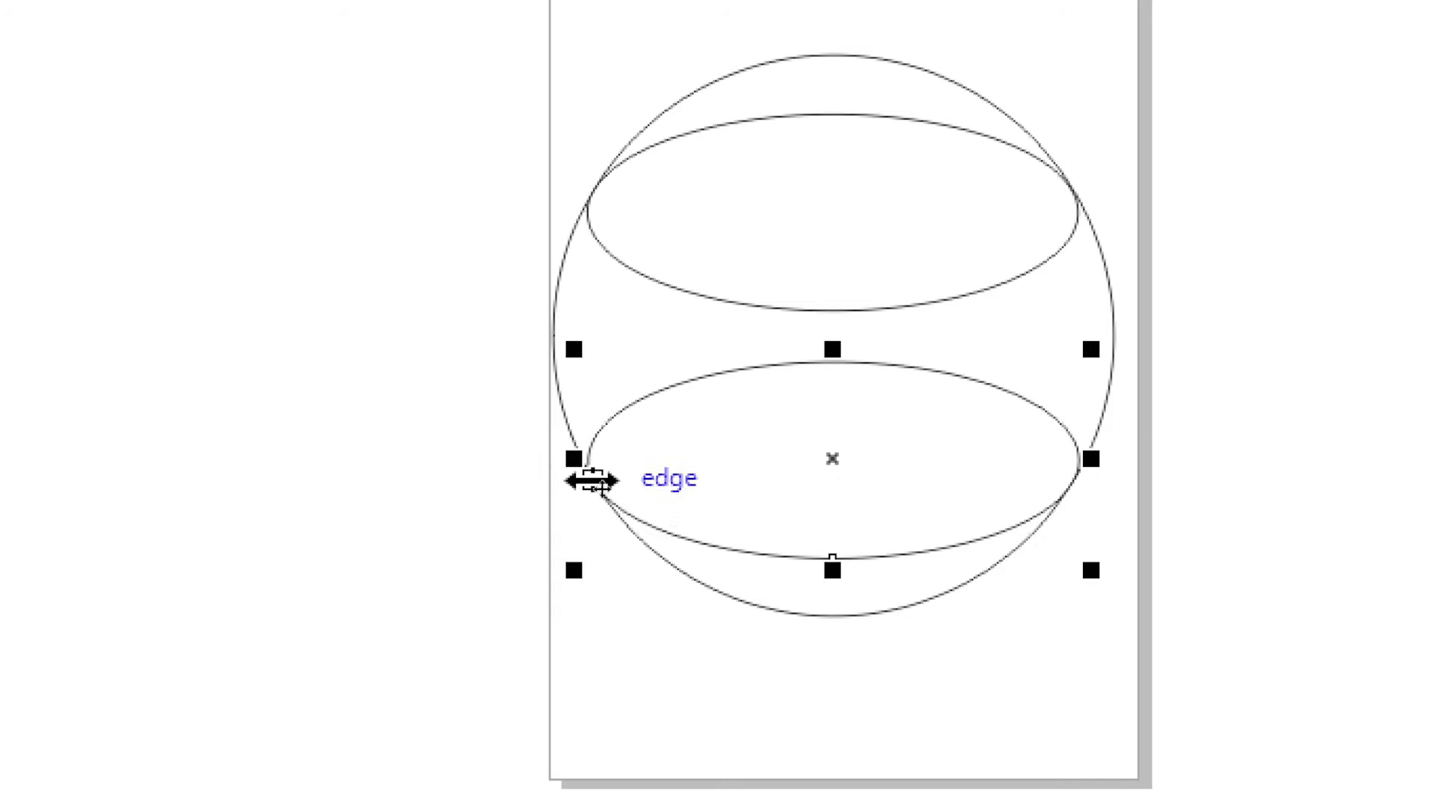
pyautogui.moveTo(606, 478); pyautogui.dragTo(605, 479)
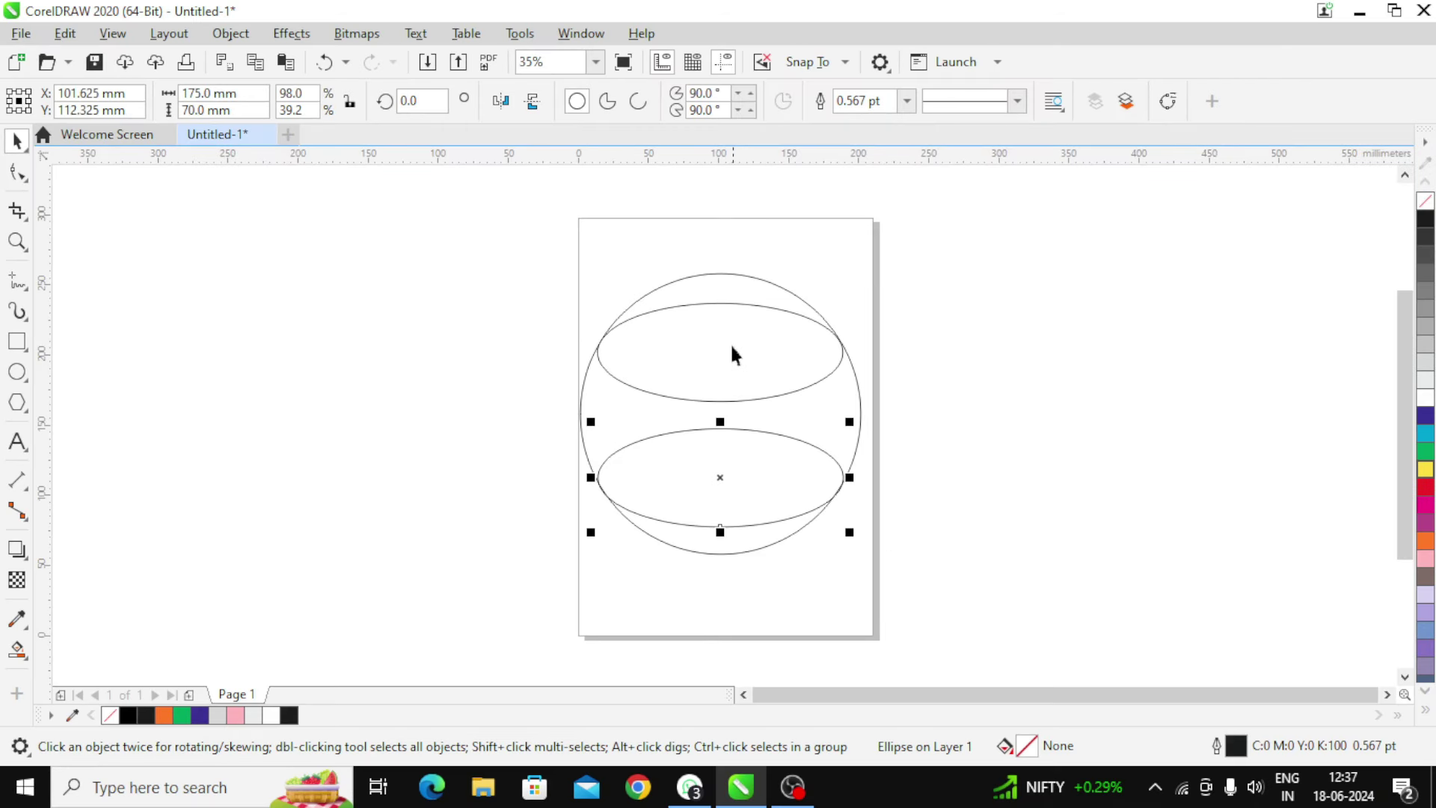
pyautogui.click(853, 197)
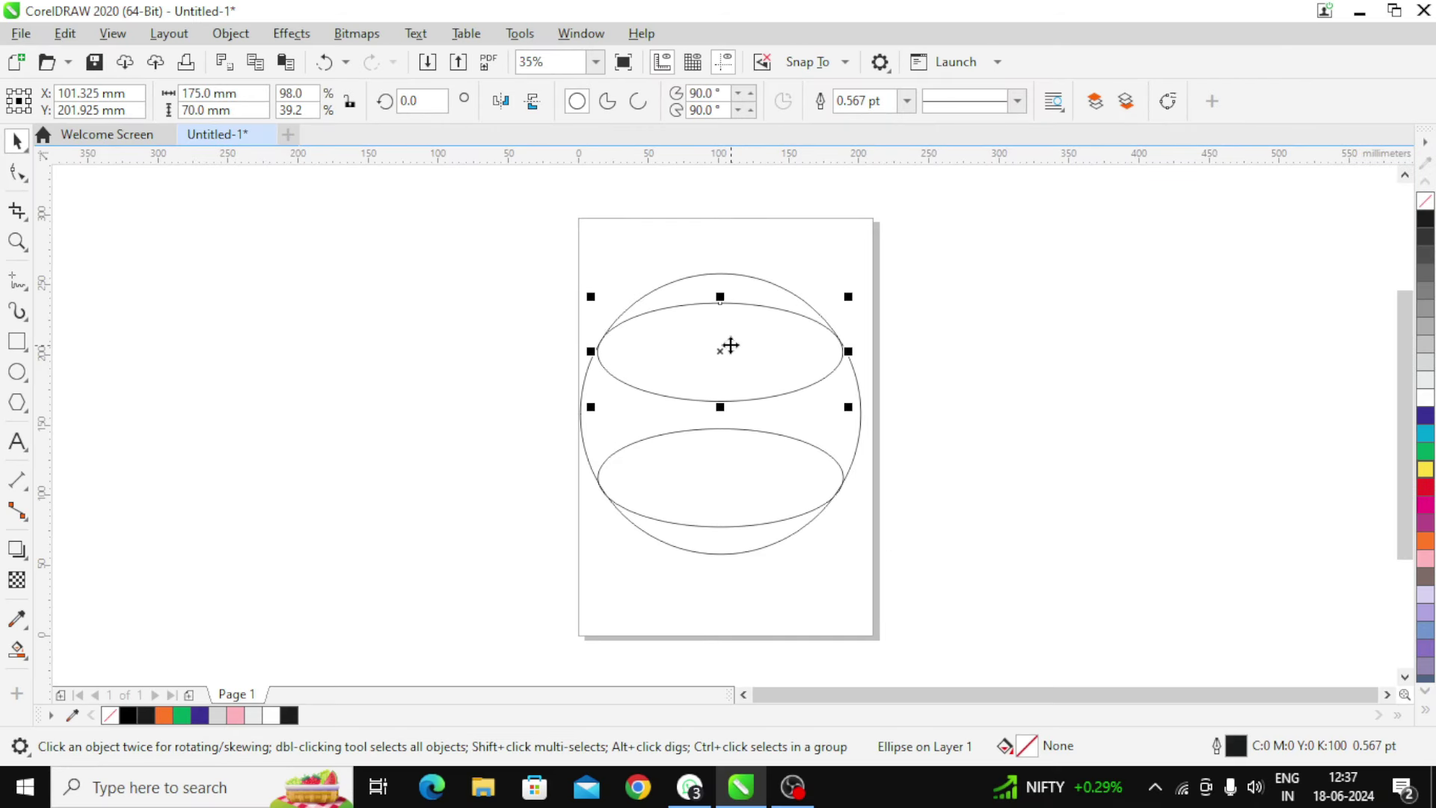
pyautogui.moveTo(730, 345); pyautogui.dragTo(730, 345)
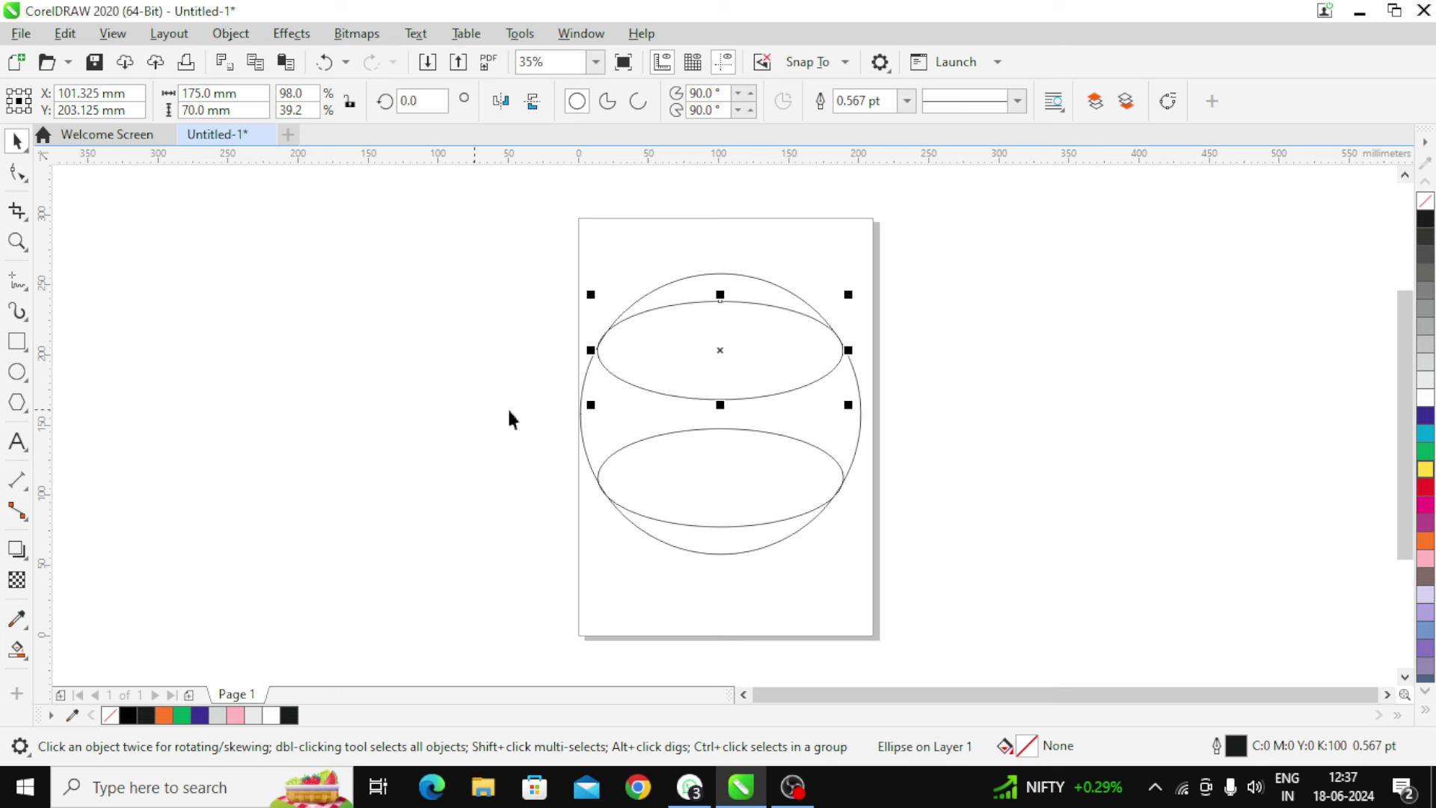
pyautogui.click(1228, 439)
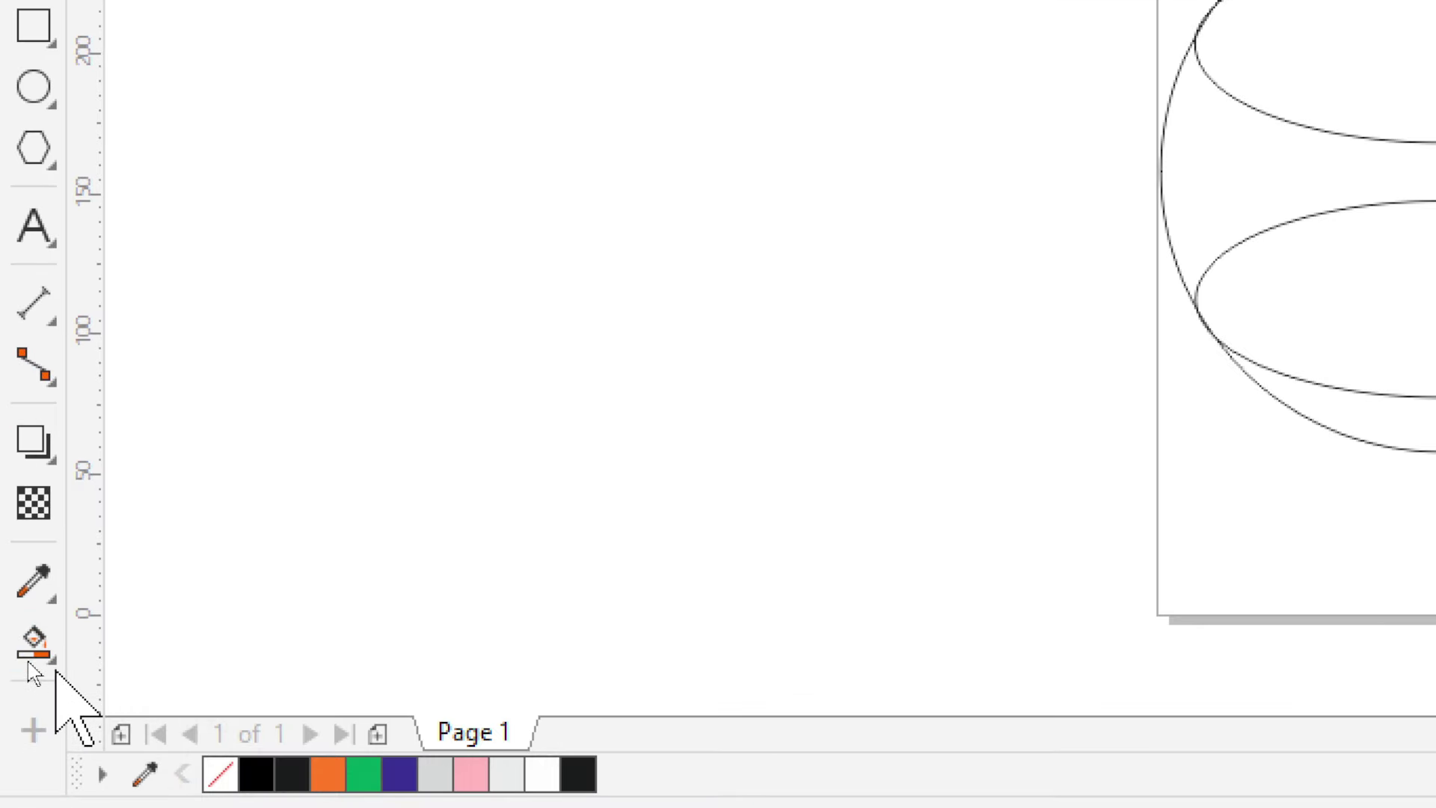
# - Smart Fill the circle's top crescent, the upper ellipse and the circle's bottom crescent with black
pyautogui.click(30, 649)
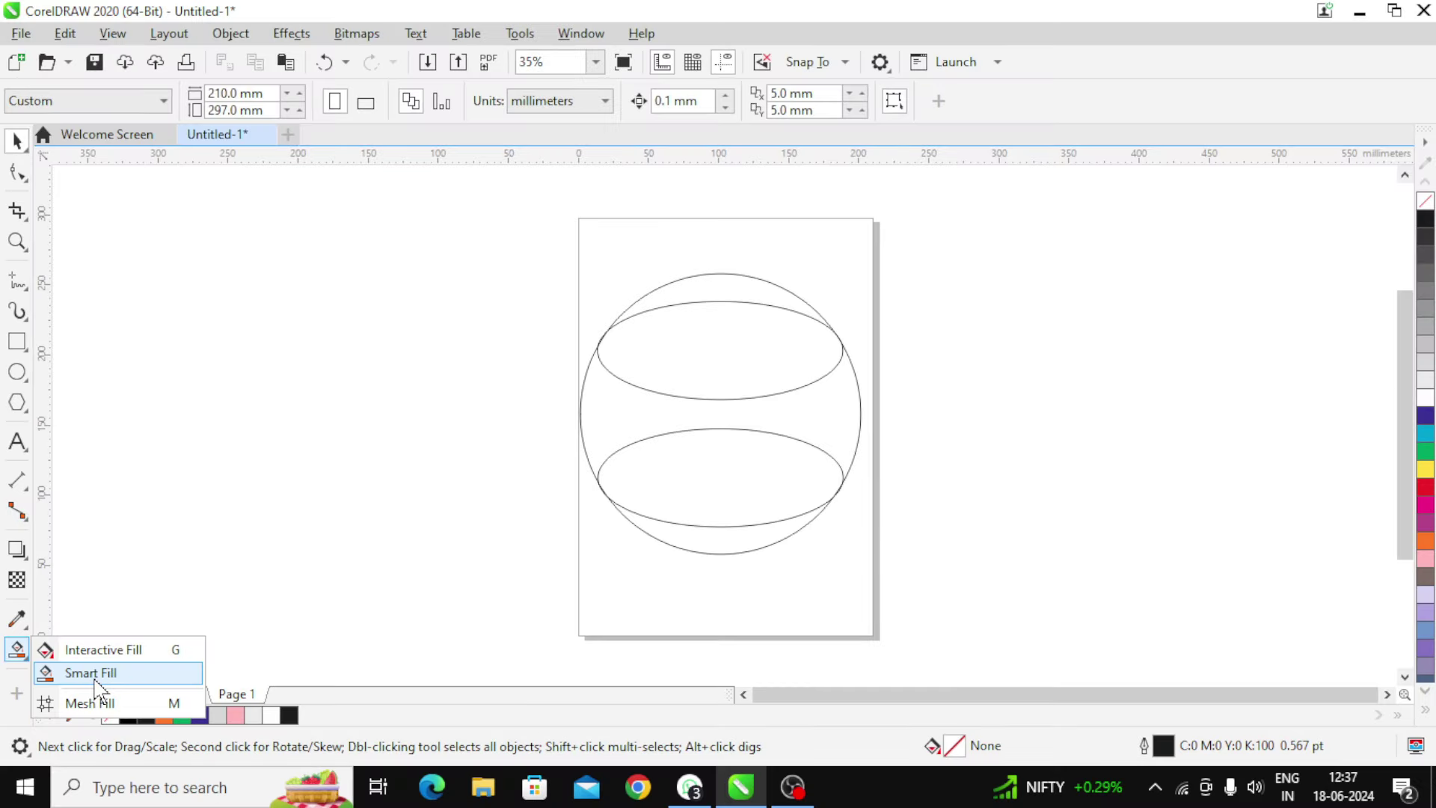
pyautogui.click(187, 696)
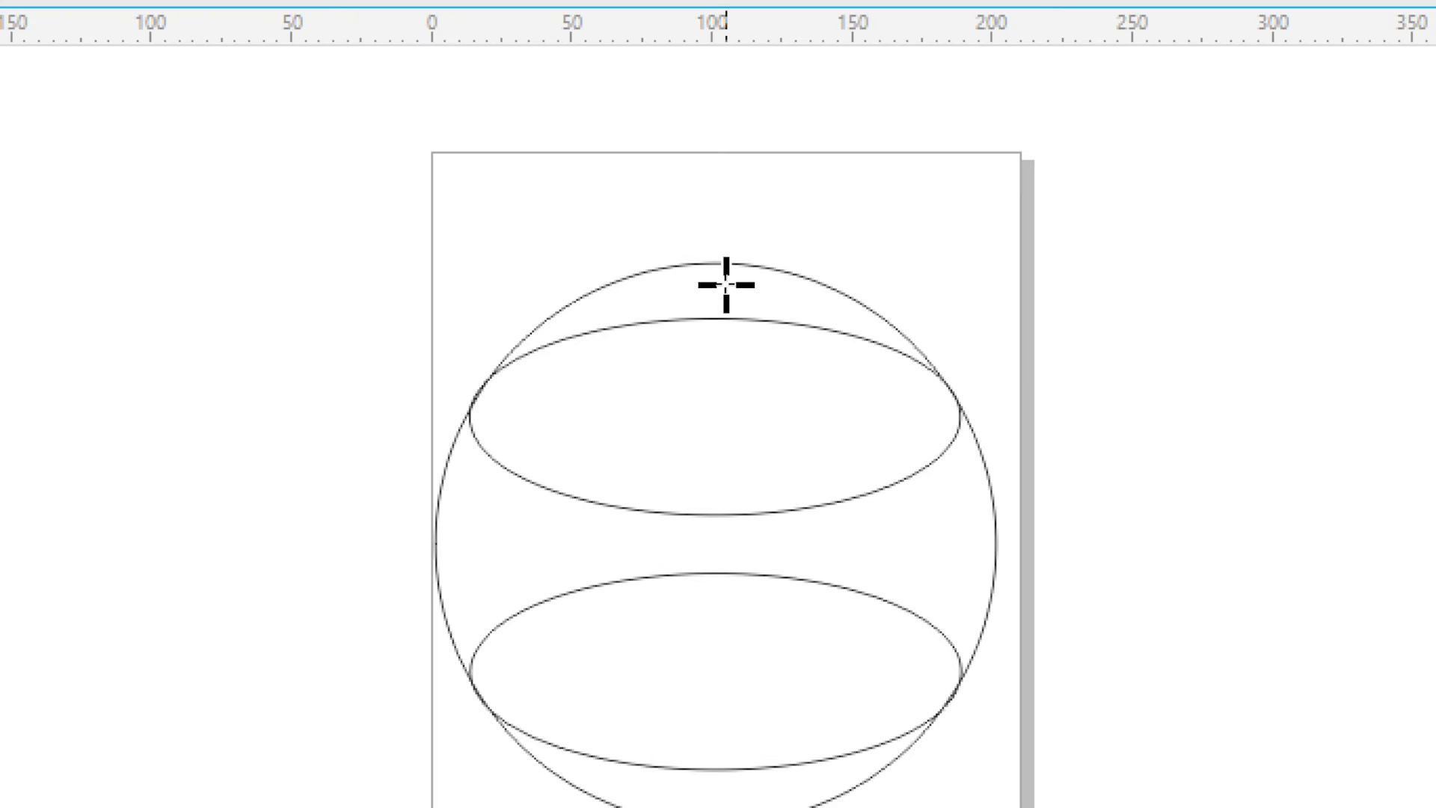
pyautogui.click(726, 285)
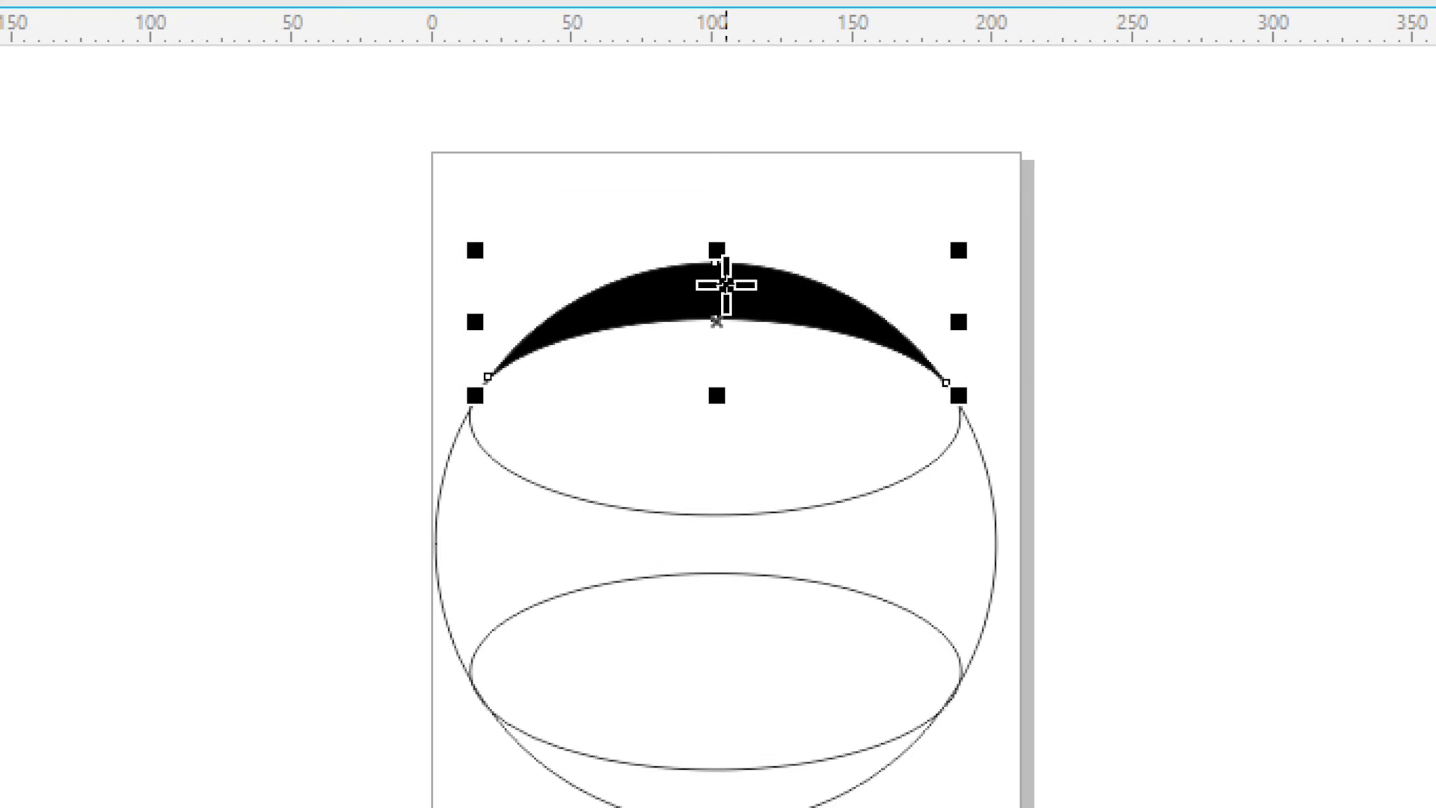
pyautogui.click(638, 397)
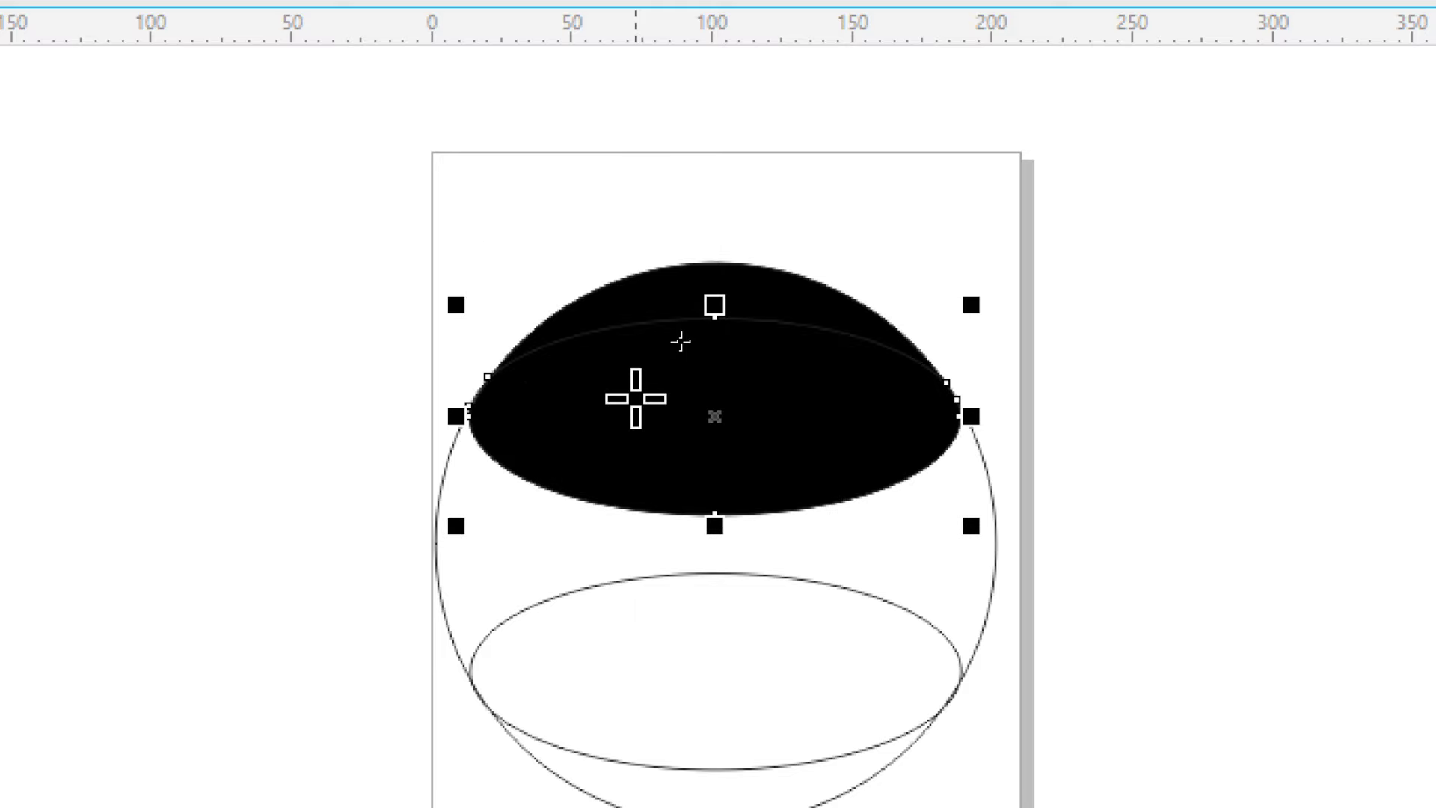
pyautogui.click(721, 540)
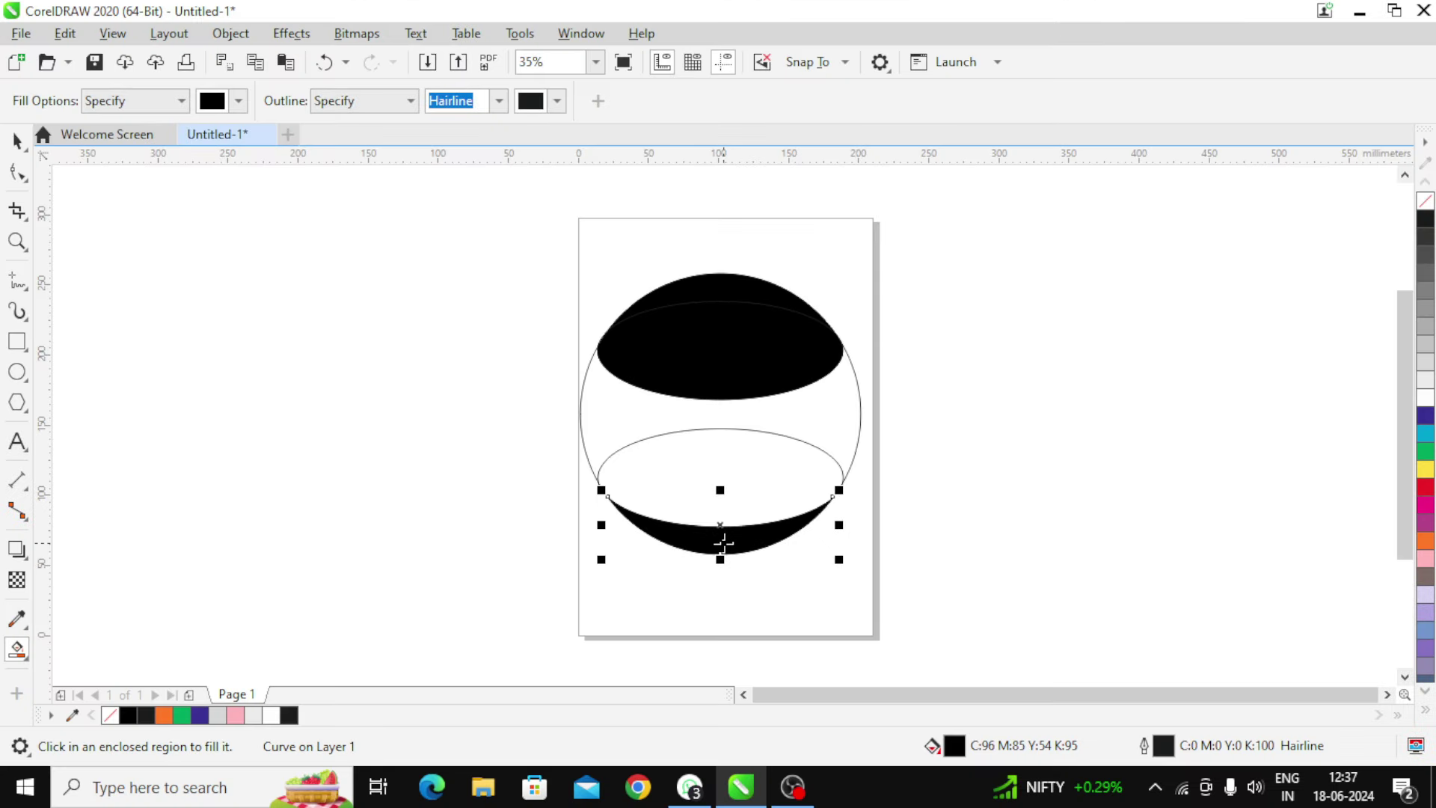
pyautogui.click(16, 140)
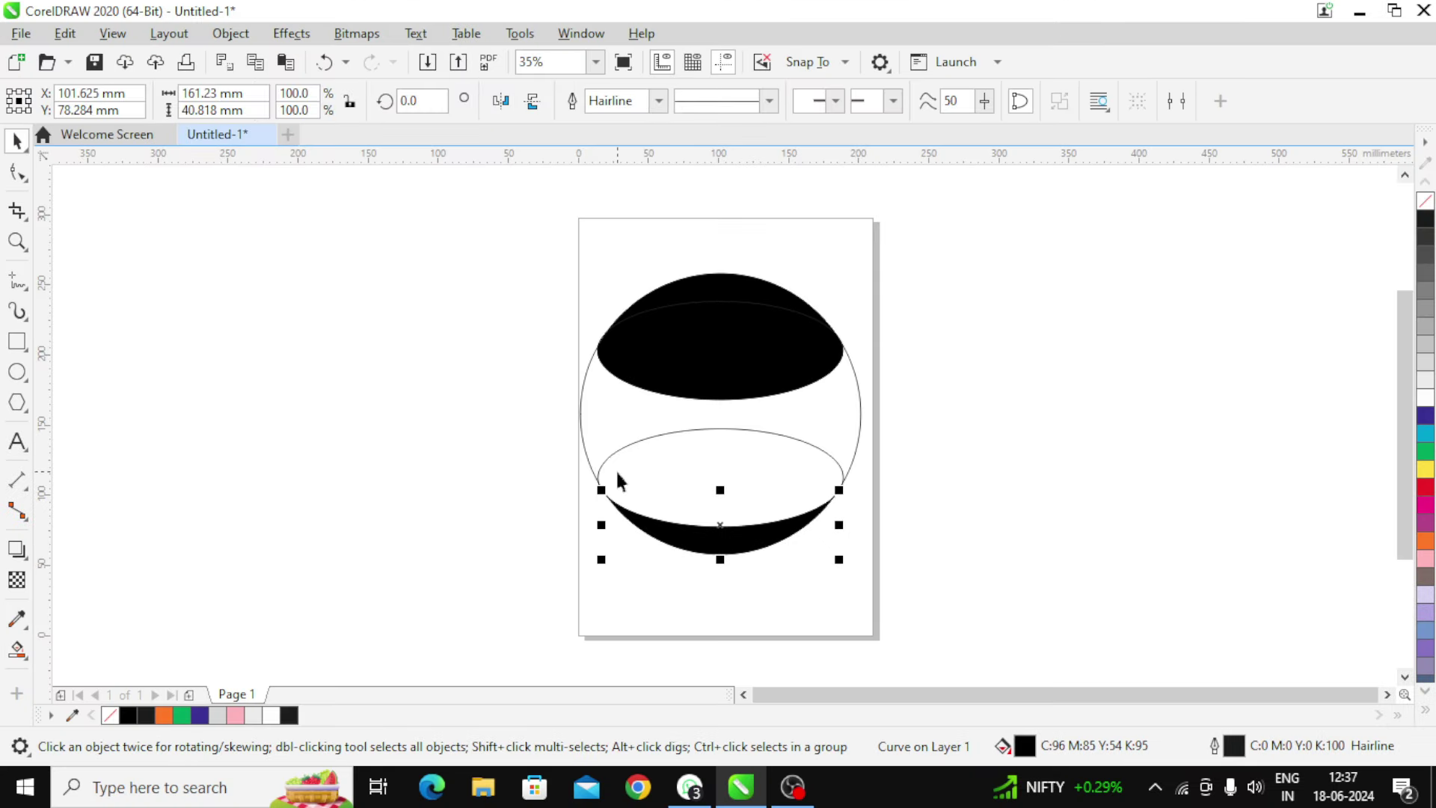
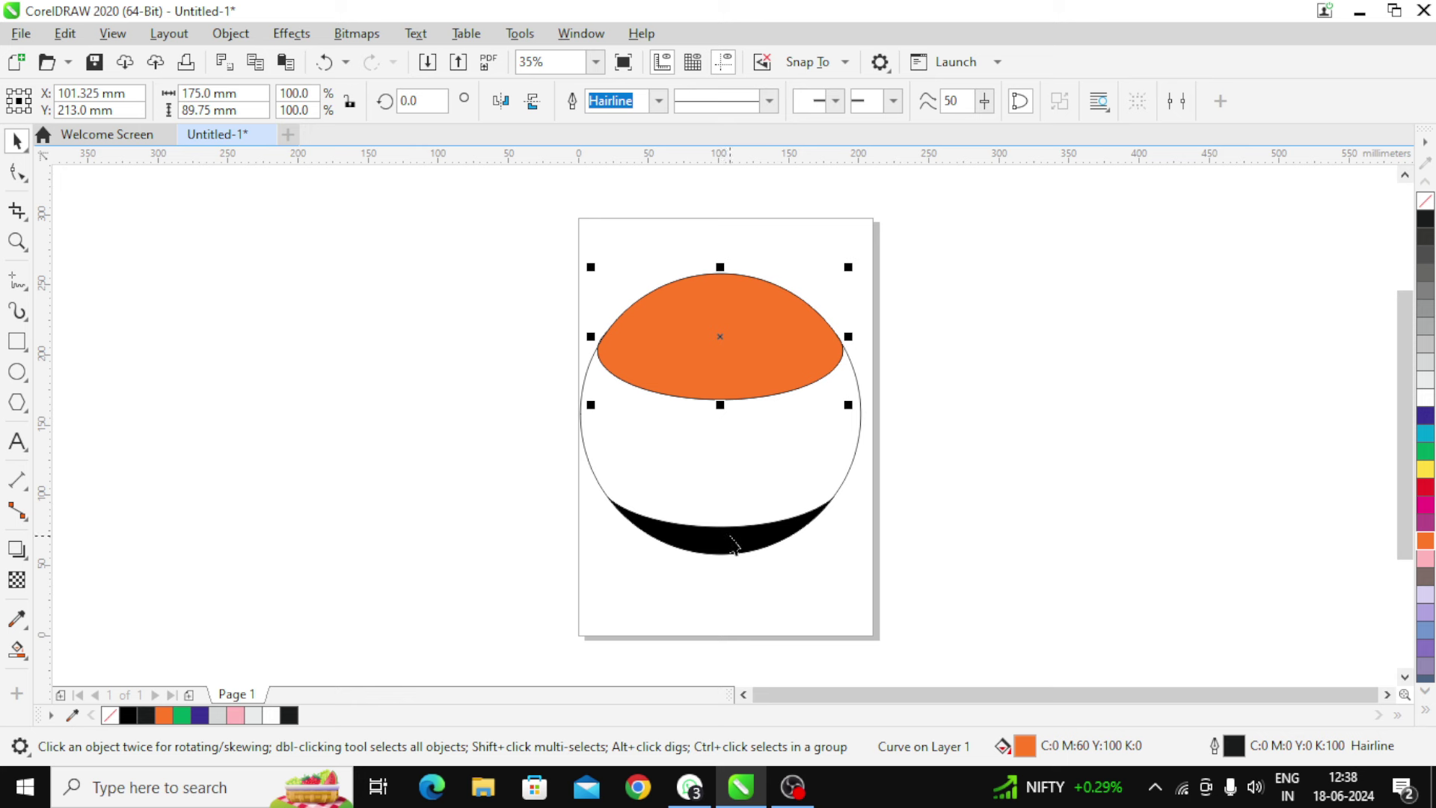
# - Fill the bottom crescent with green (C100 M0 Y100 K0)
pyautogui.click(729, 535)
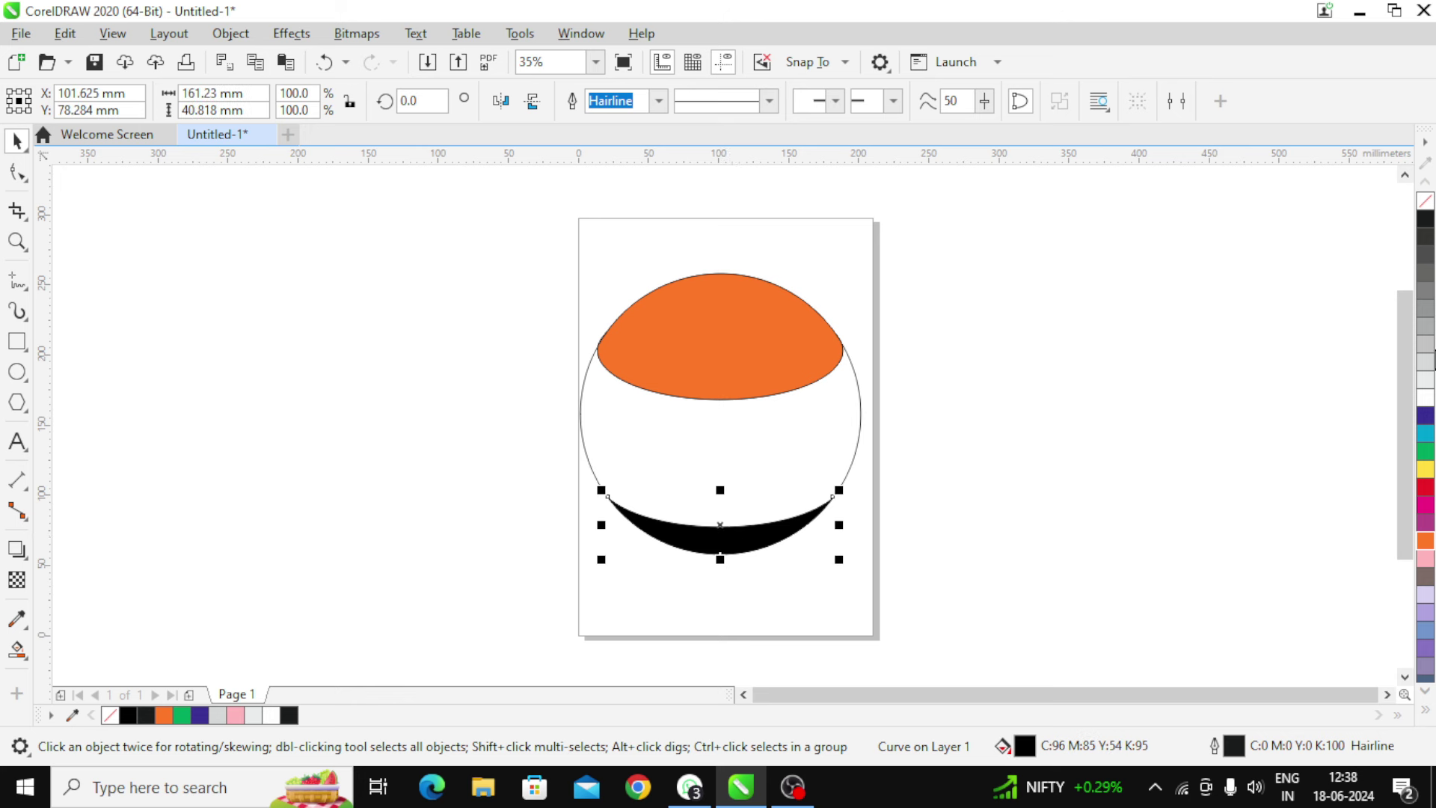
pyautogui.click(1426, 452)
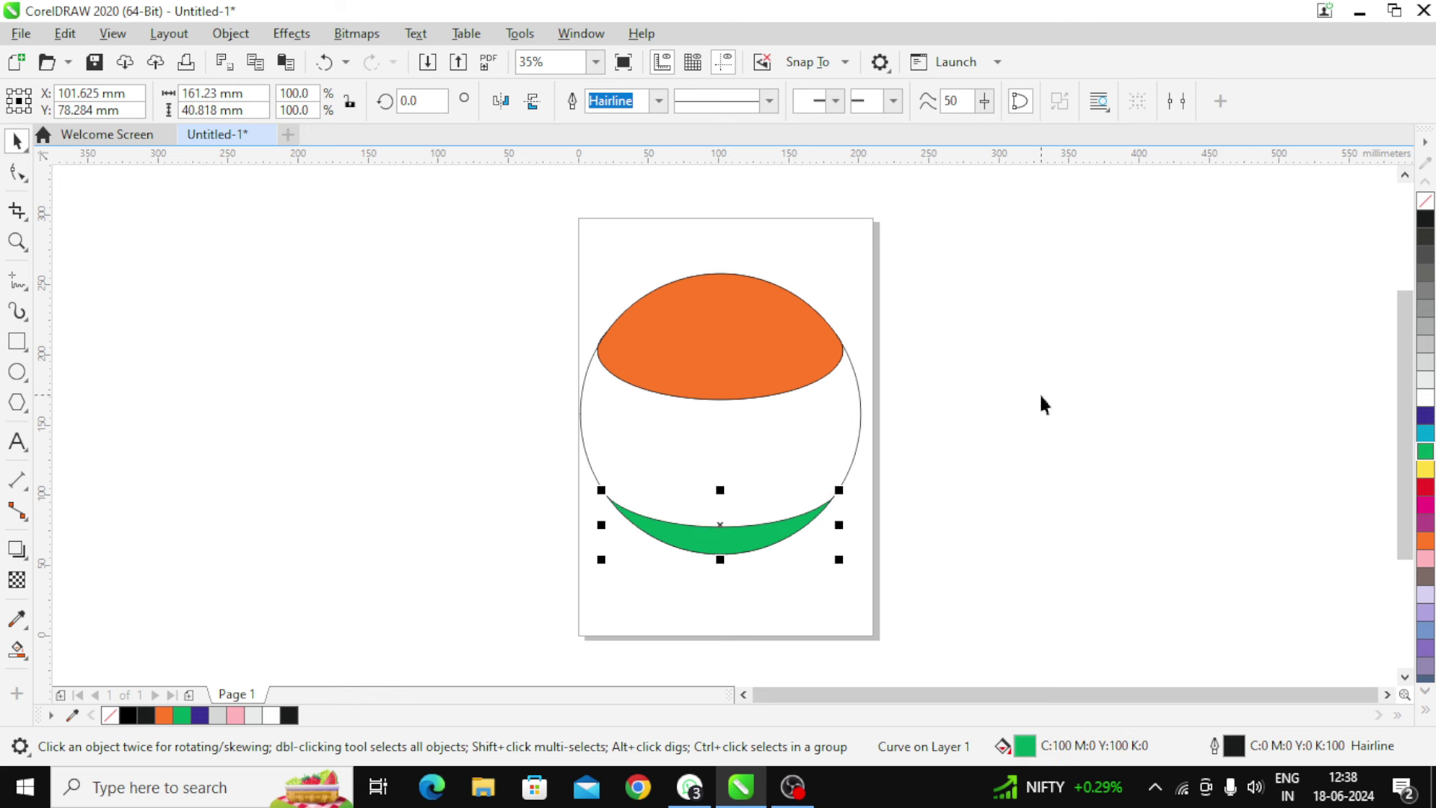
pyautogui.click(1074, 402)
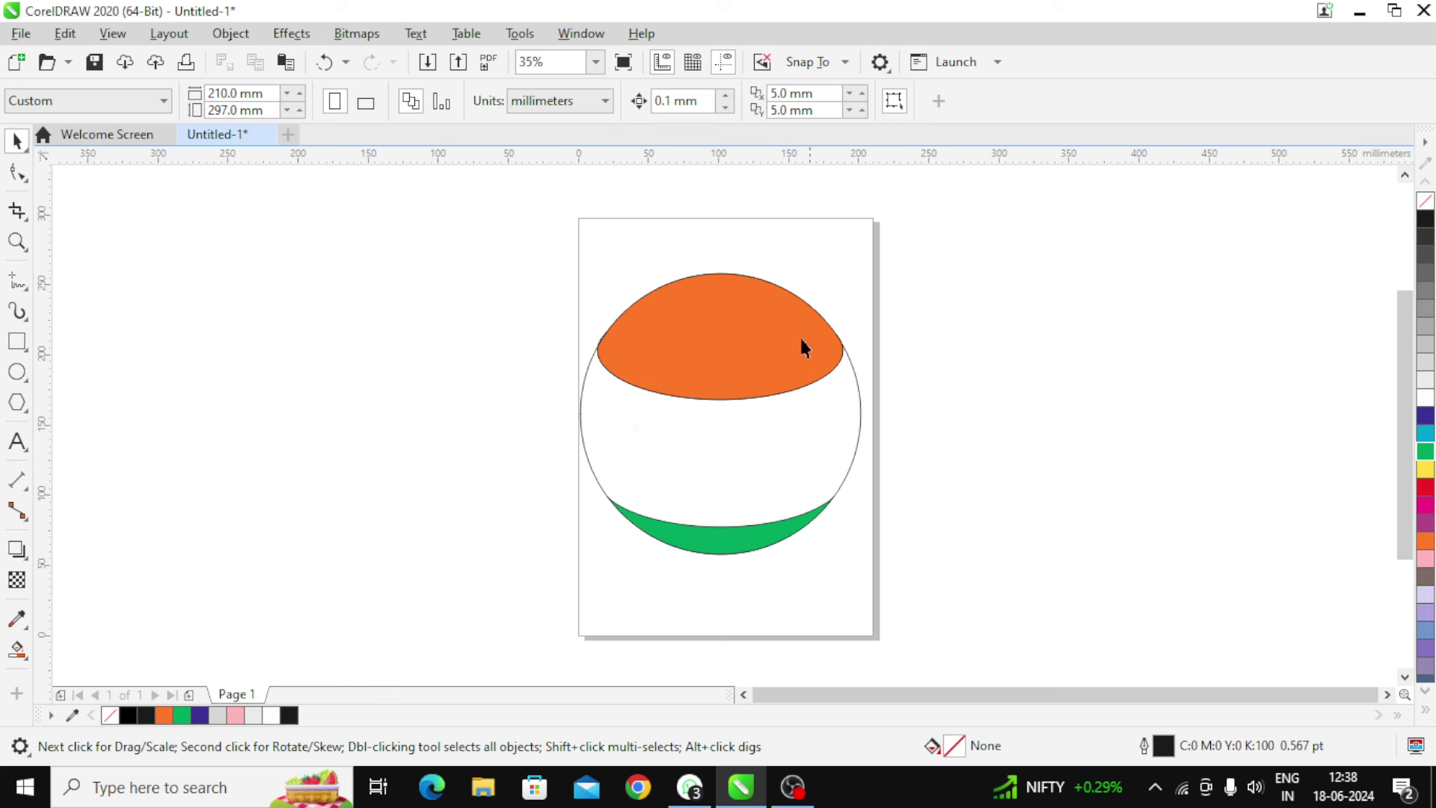
# - Place a copy of the large circle on the empty area beside the page and resize it to 100 by 100 mm
pyautogui.click(797, 449)
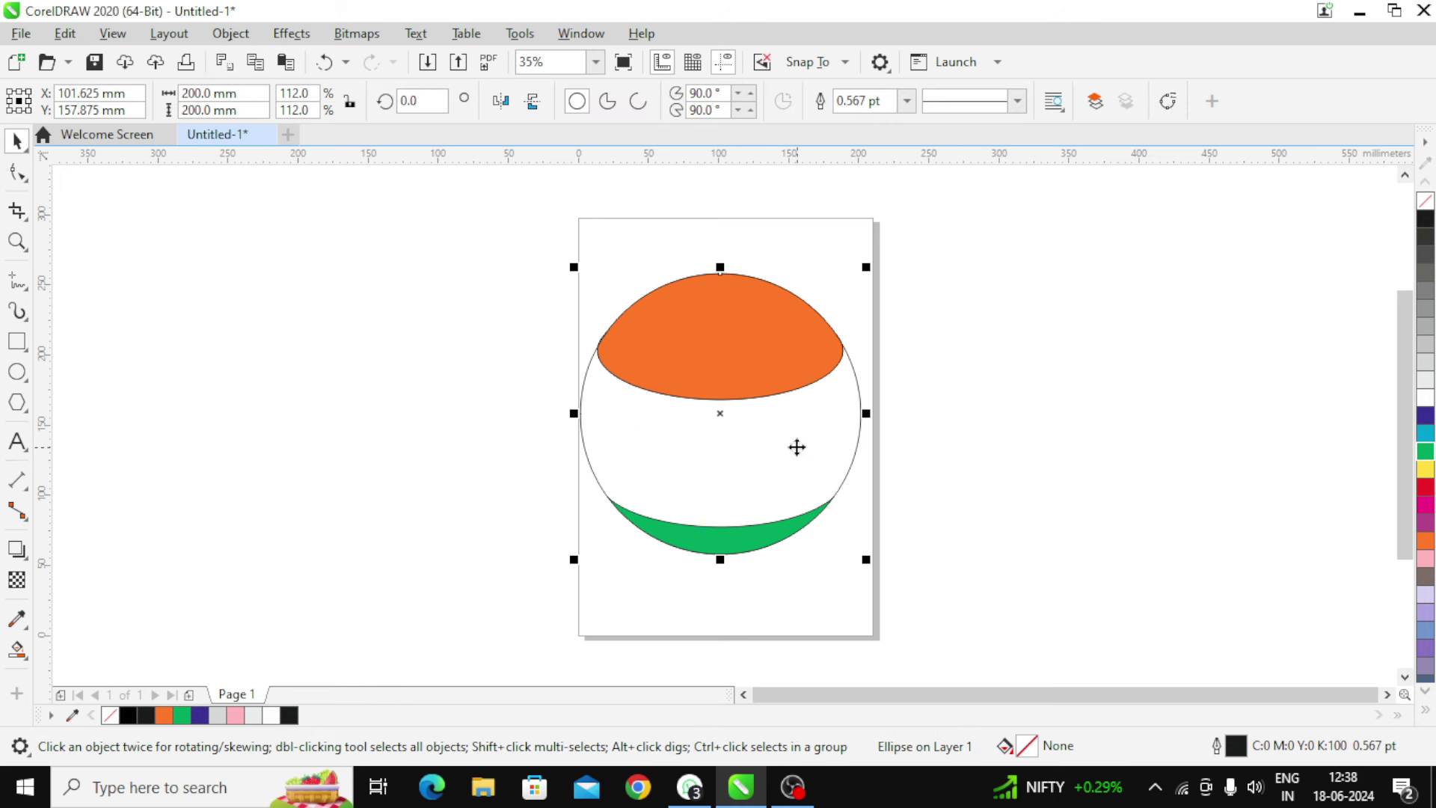
pyautogui.moveTo(797, 448)
pyautogui.mouseDown()
pyautogui.moveTo(641, 468)
pyautogui.moveTo(420, 433)
pyautogui.moveTo(409, 396)
pyautogui.mouseUp()
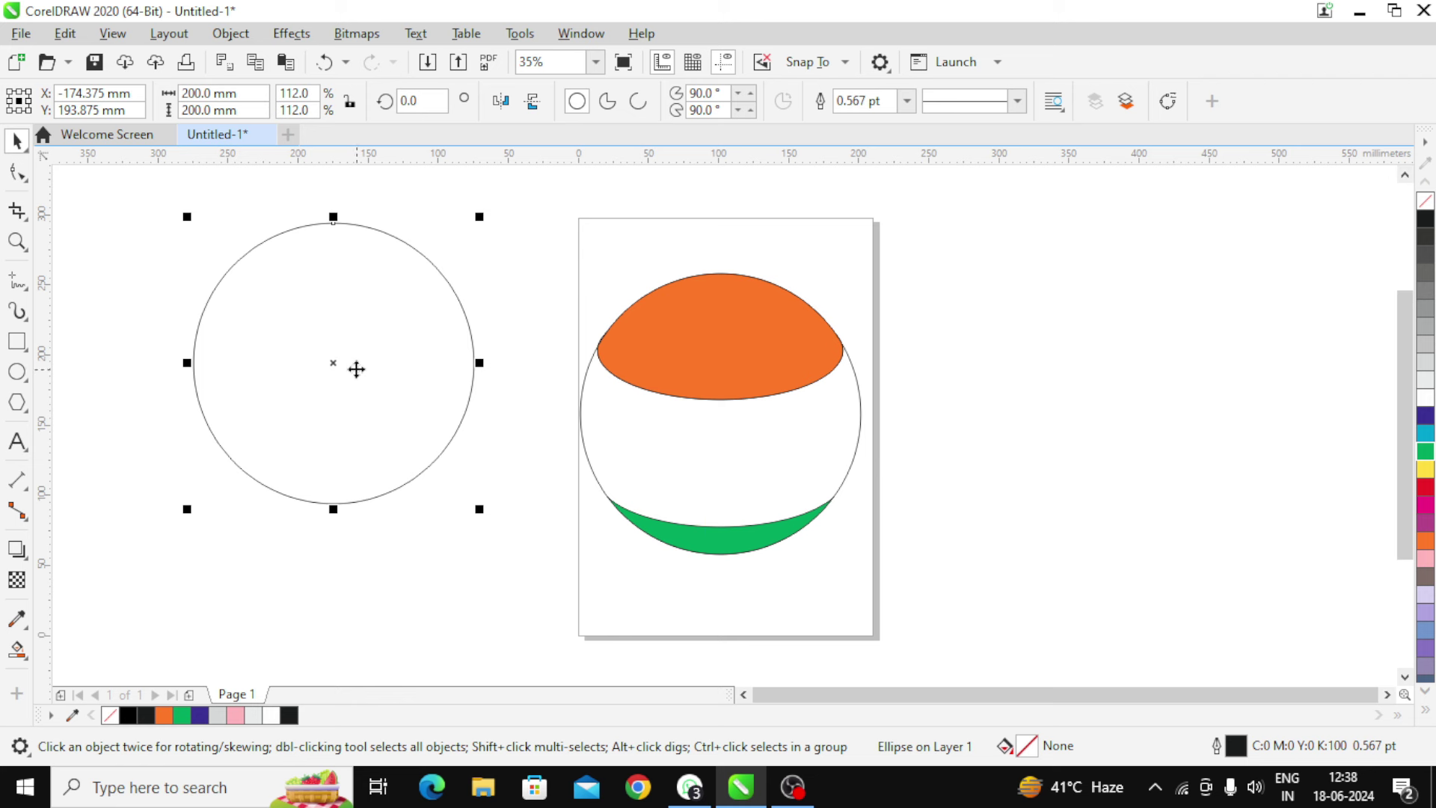
pyautogui.doubleClick(196, 93)
pyautogui.write('100')
pyautogui.doubleClick(198, 110)
pyautogui.write('100')
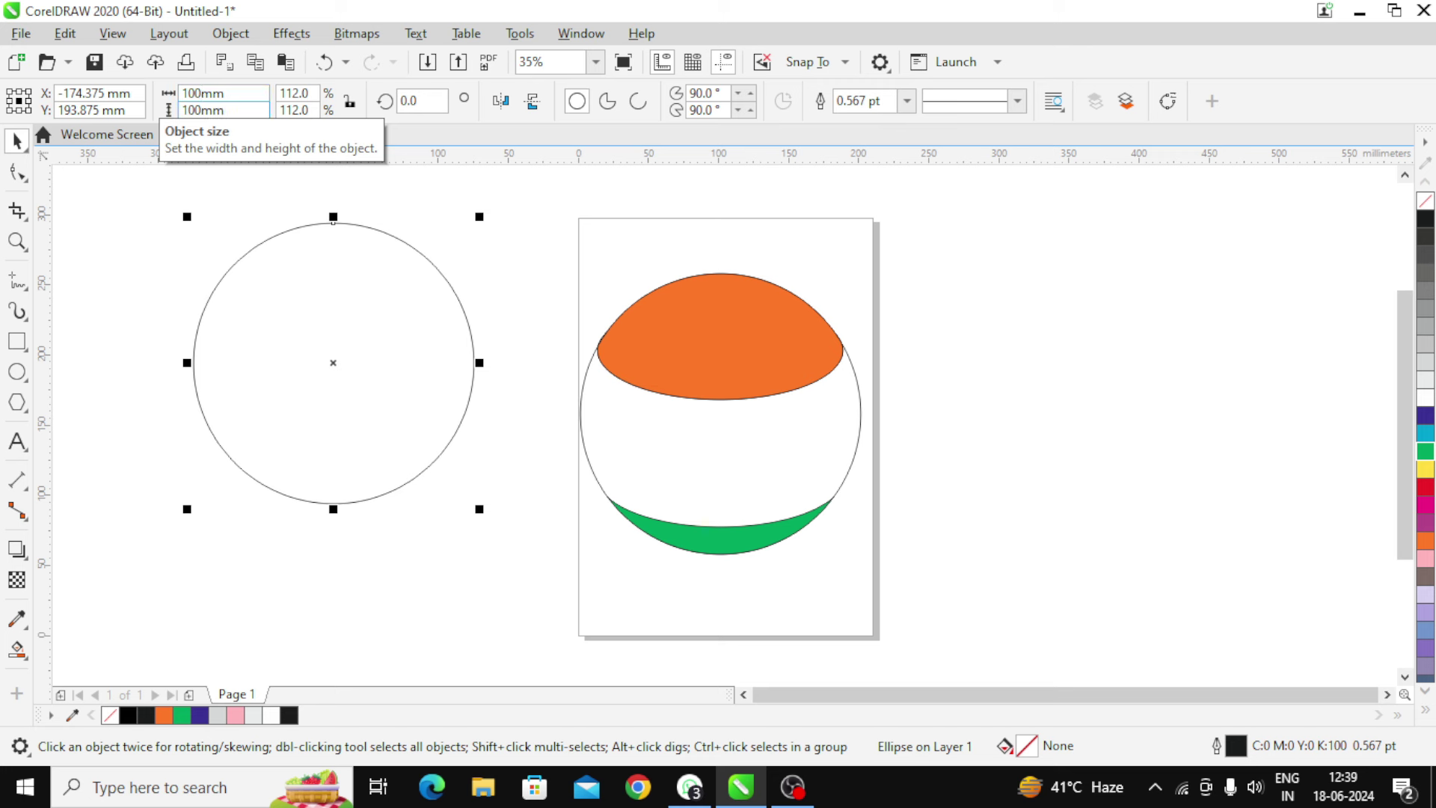
pyautogui.press('Return')
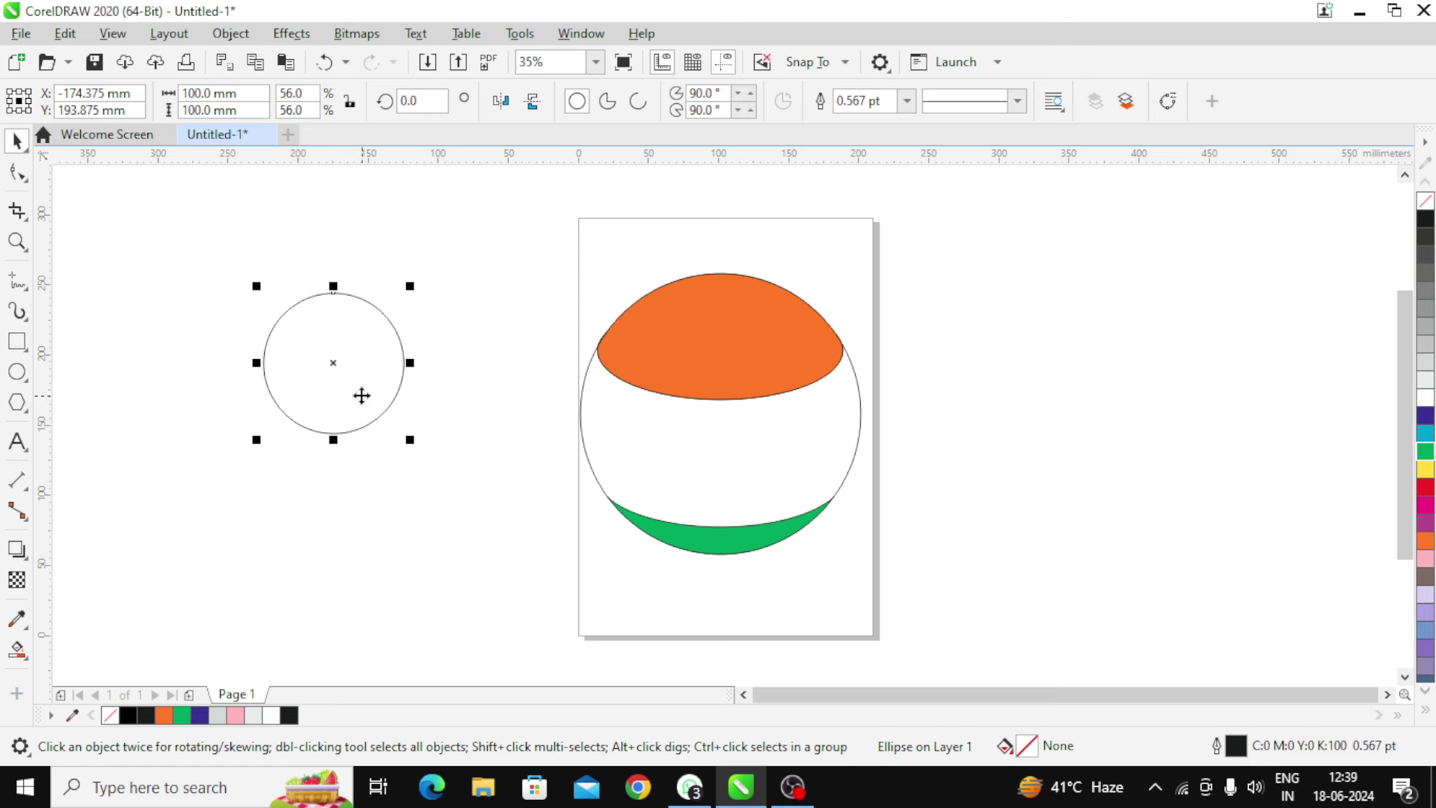
# - Create a concentric copy of the 100 mm circle sized 95 by 95 mm
pyautogui.scroll(2, 361, 395)
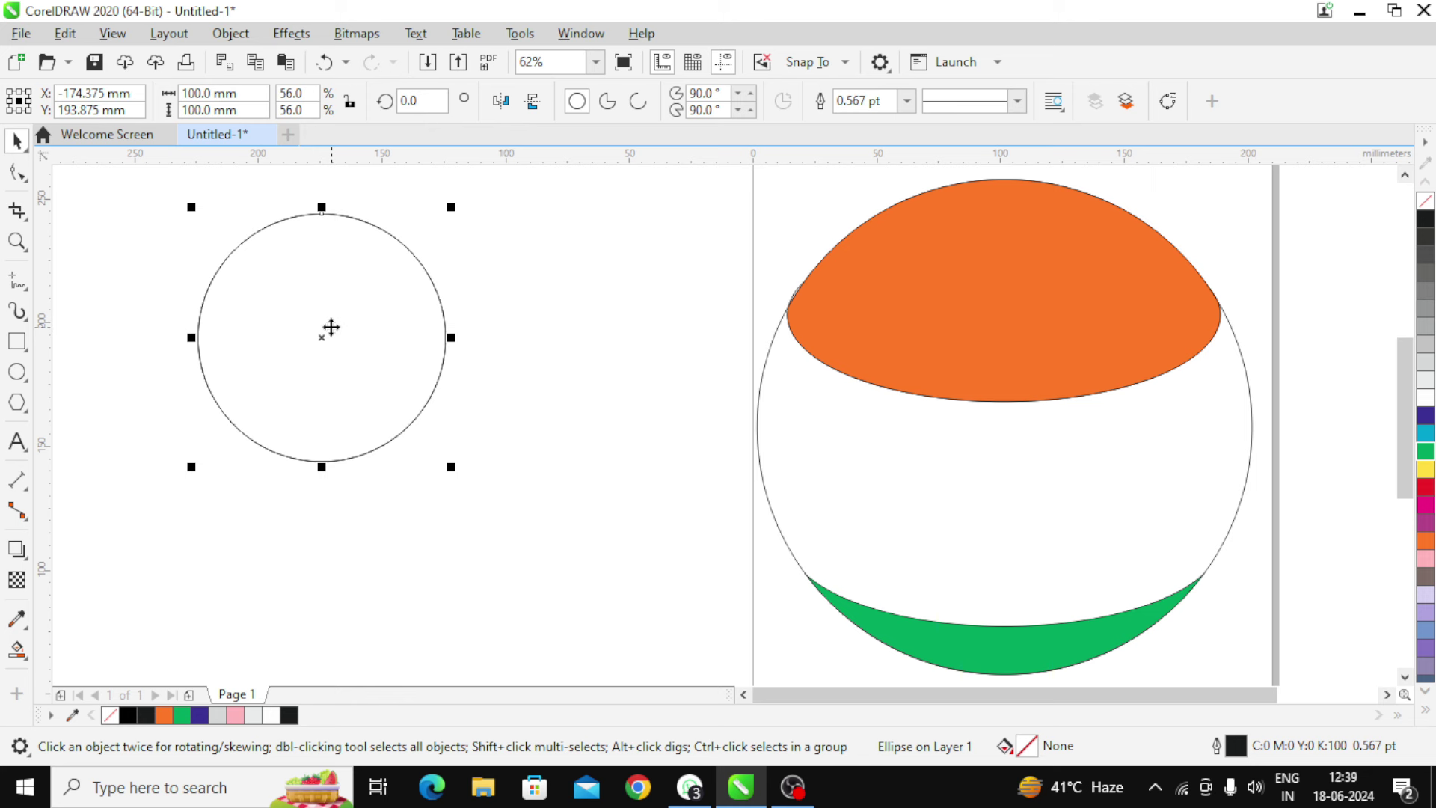
pyautogui.doubleClick(204, 93)
pyautogui.write('95')
pyautogui.doubleClick(199, 110)
pyautogui.write('95')
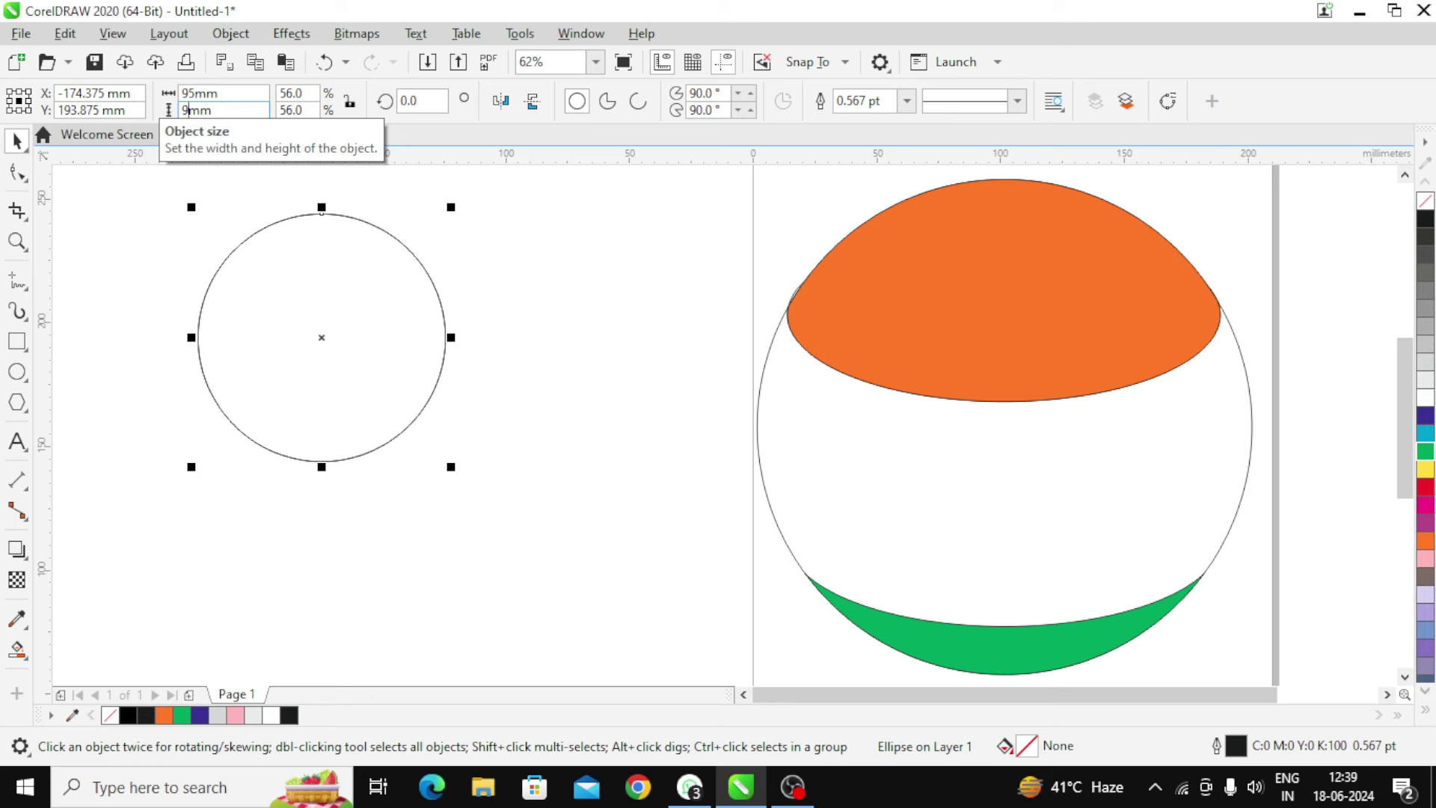
pyautogui.press('Return')
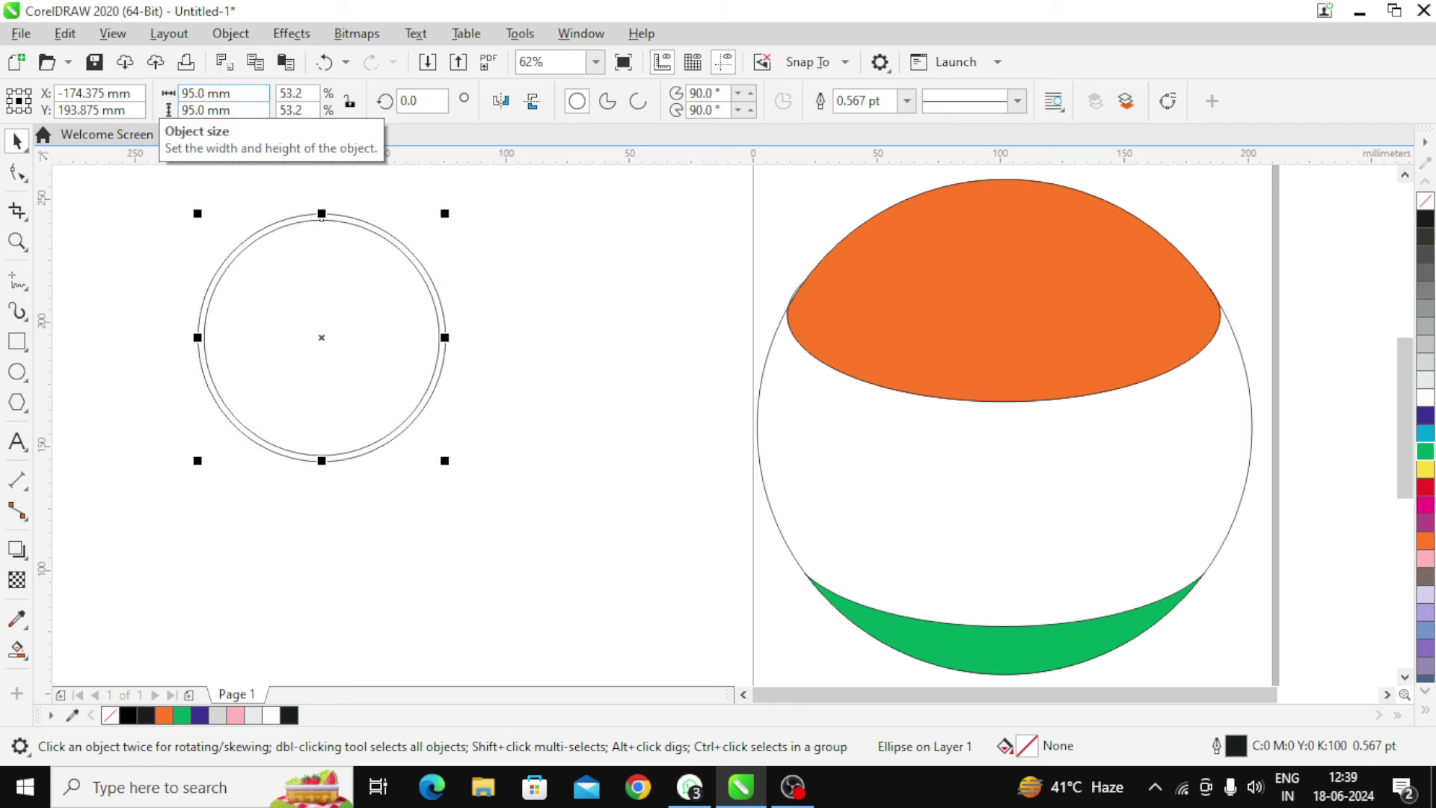
# - Cut the 95 mm circle out of the 100 mm circle with Back minus front to form a ring
pyautogui.click(204, 192)
pyautogui.moveTo(129, 202); pyautogui.dragTo(529, 521)
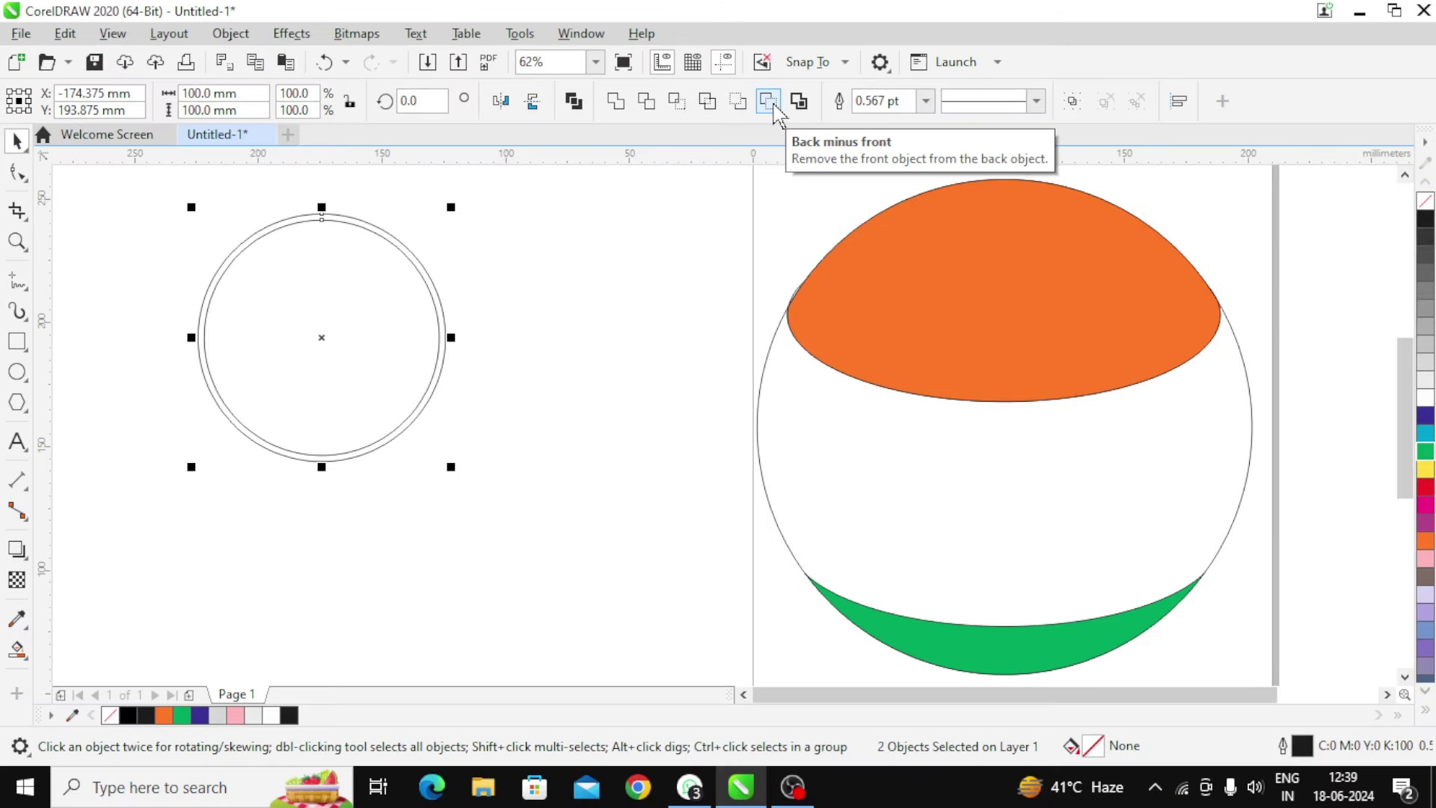
pyautogui.click(776, 110)
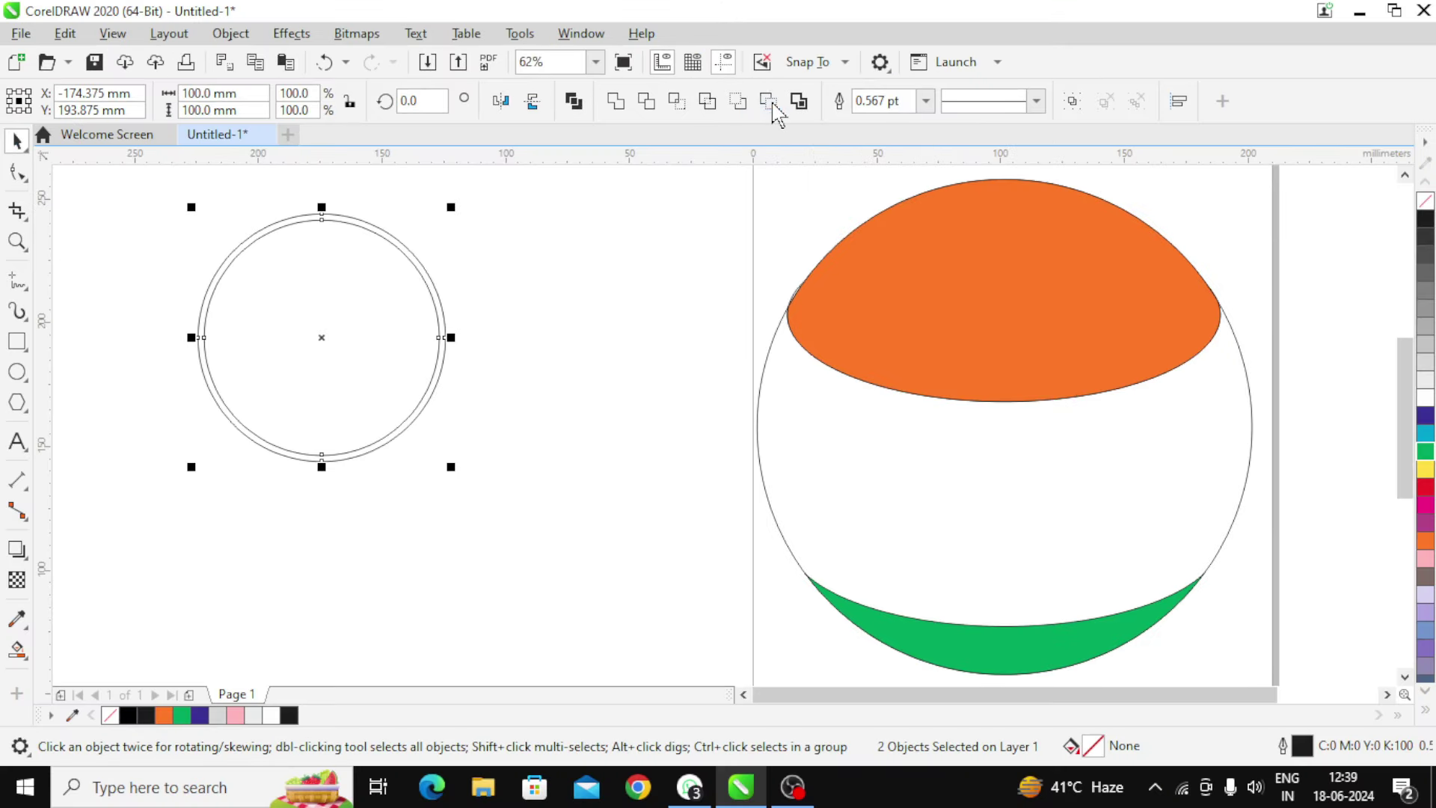
pyautogui.click(557, 334)
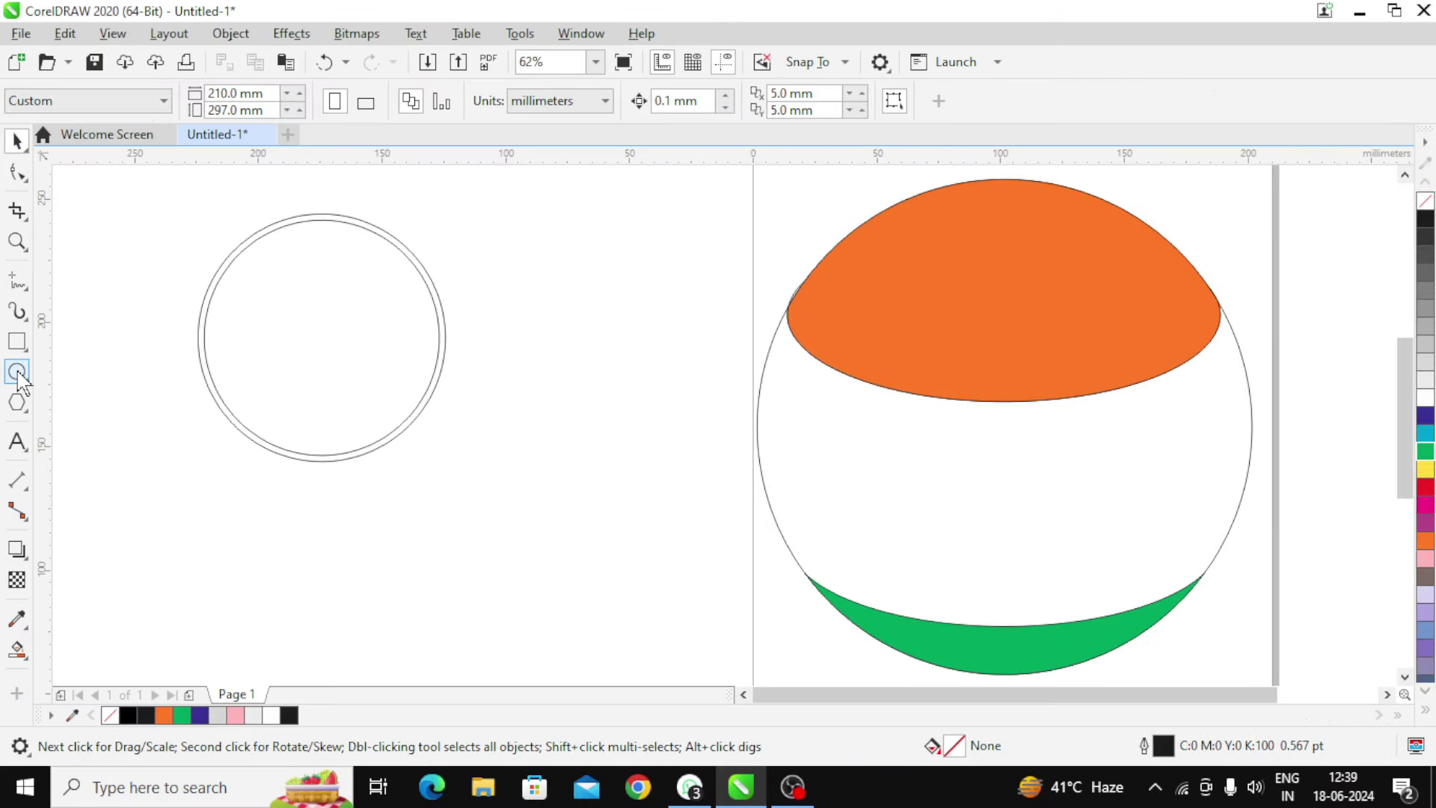
# - Draw a circle about 8.9 mm in diameter inside the ring and align it to the ring's top centre
pyautogui.click(17, 373)
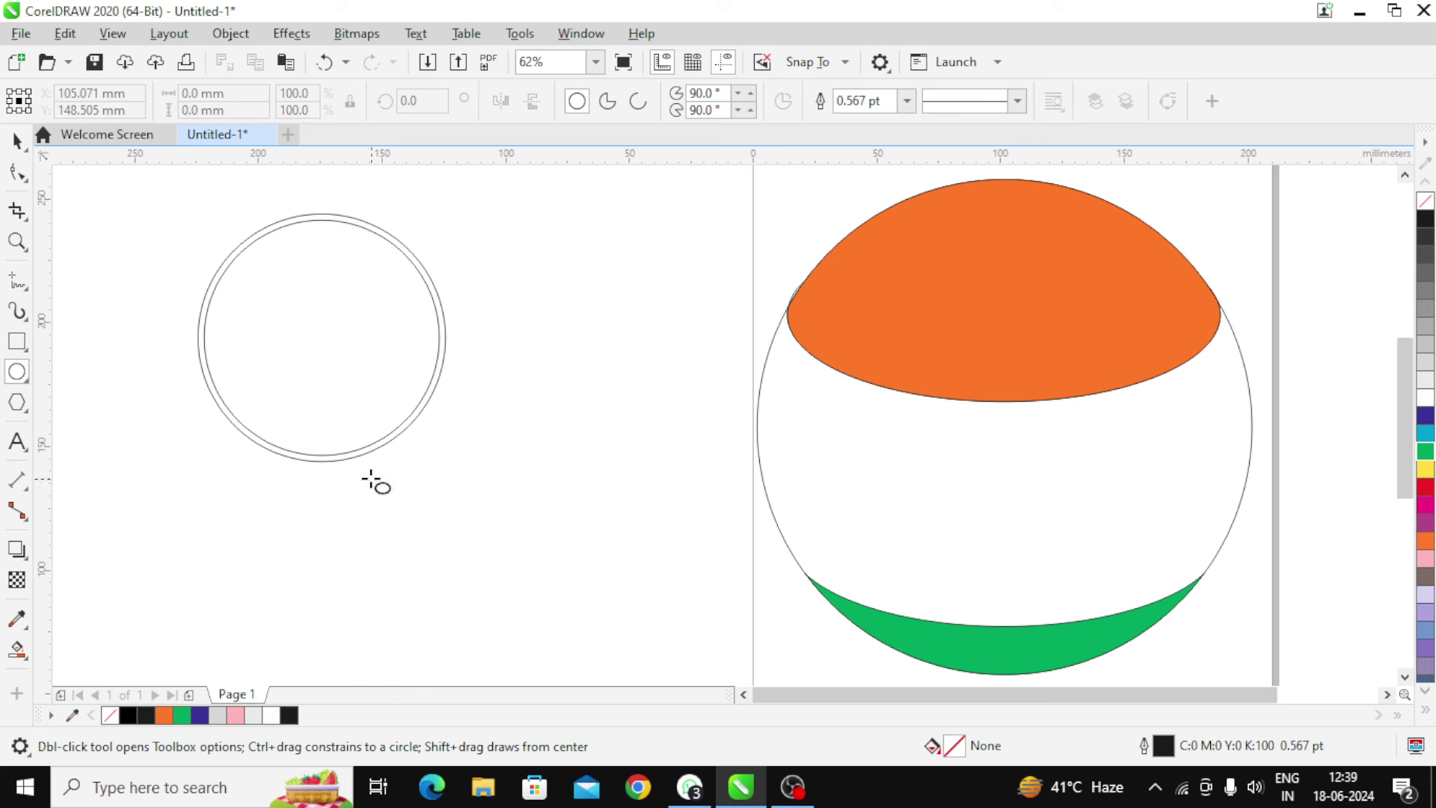
pyautogui.moveTo(329, 293); pyautogui.dragTo(342, 312)
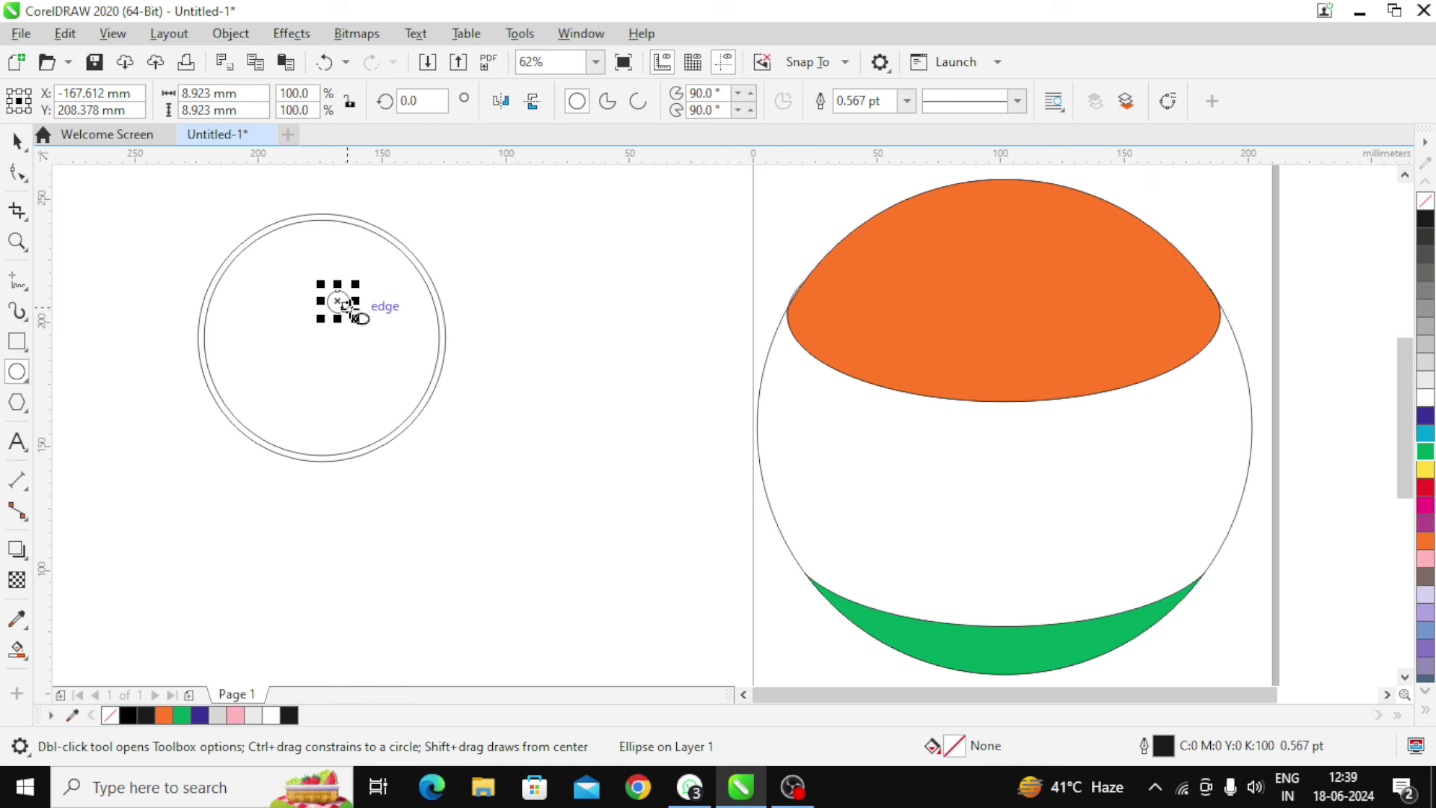
pyautogui.press('space')
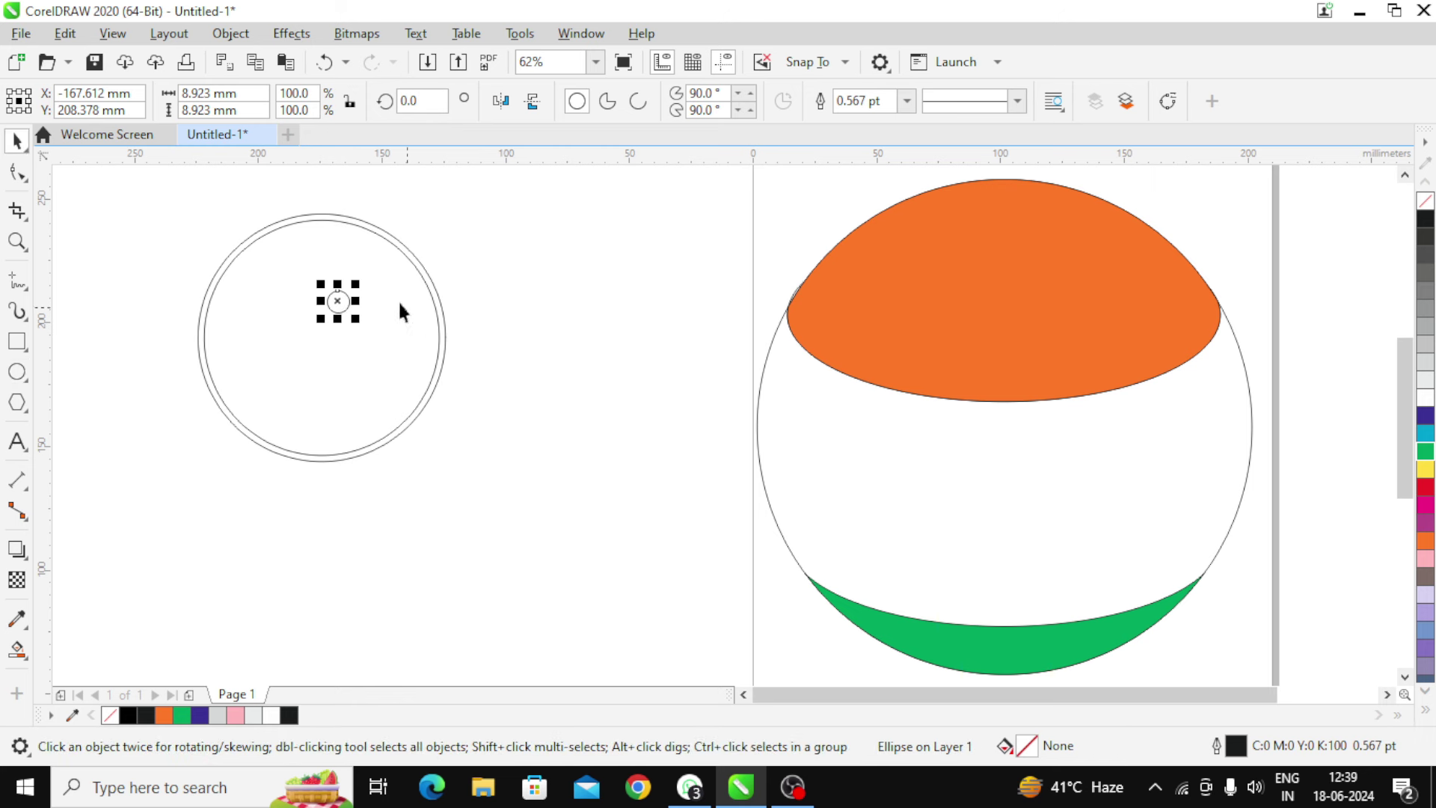
pyautogui.keyDown('shift'); pyautogui.click(401, 246); pyautogui.keyUp('shift')
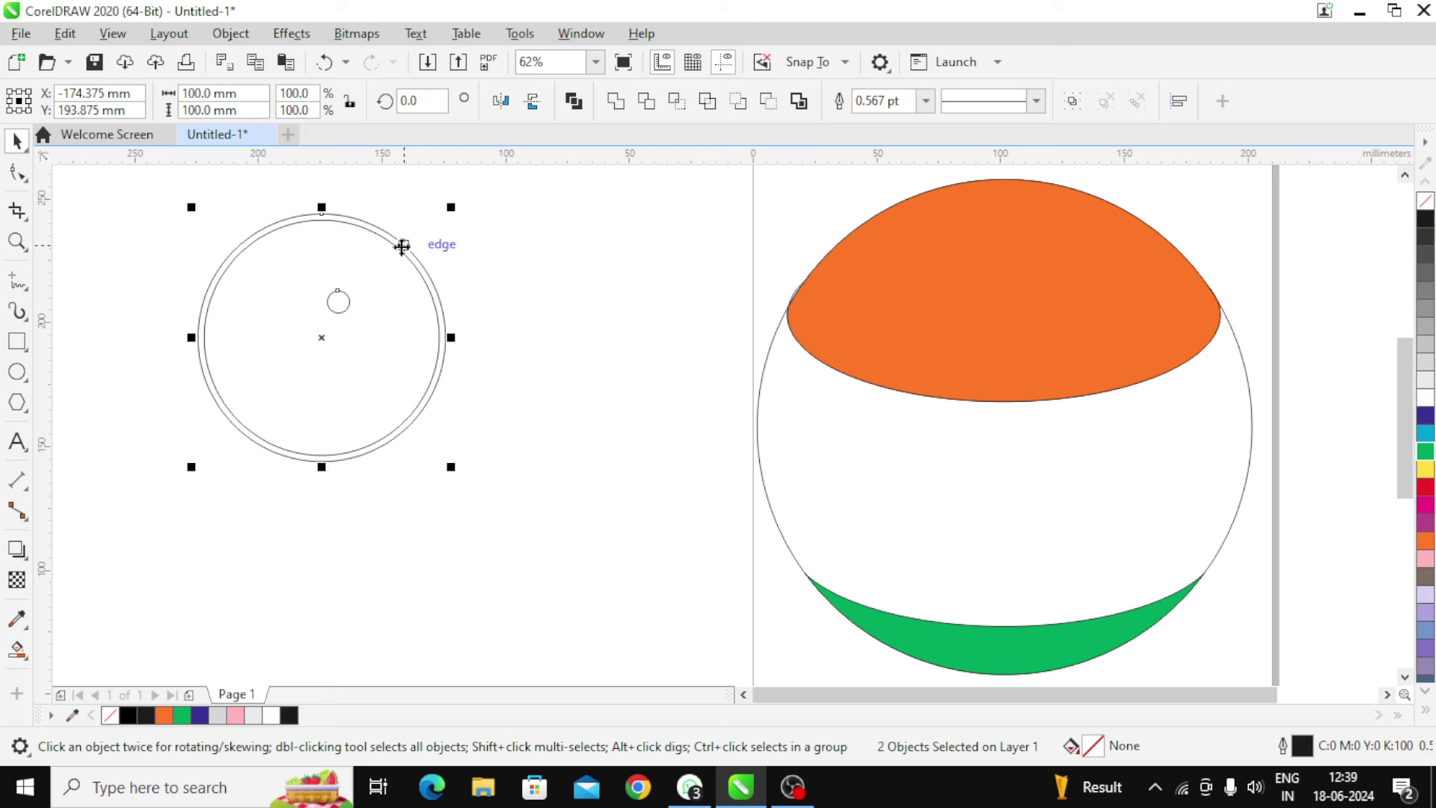
pyautogui.press('c')
pyautogui.press('t')
pyautogui.click(347, 201)
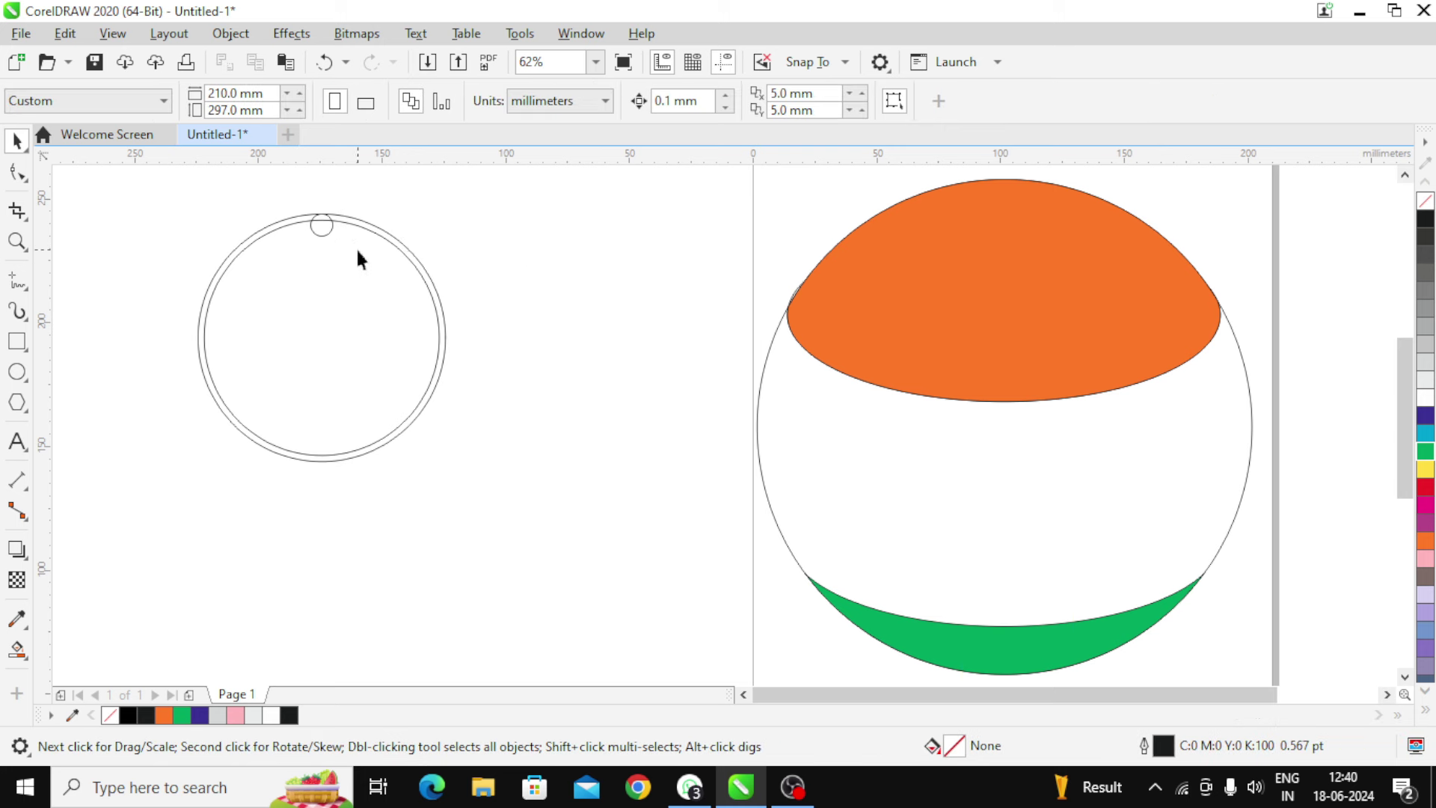
# - Place a copy of the small circle straight below it at the ring's centre
pyautogui.moveTo(392, 274); pyautogui.dragTo(392, 273)
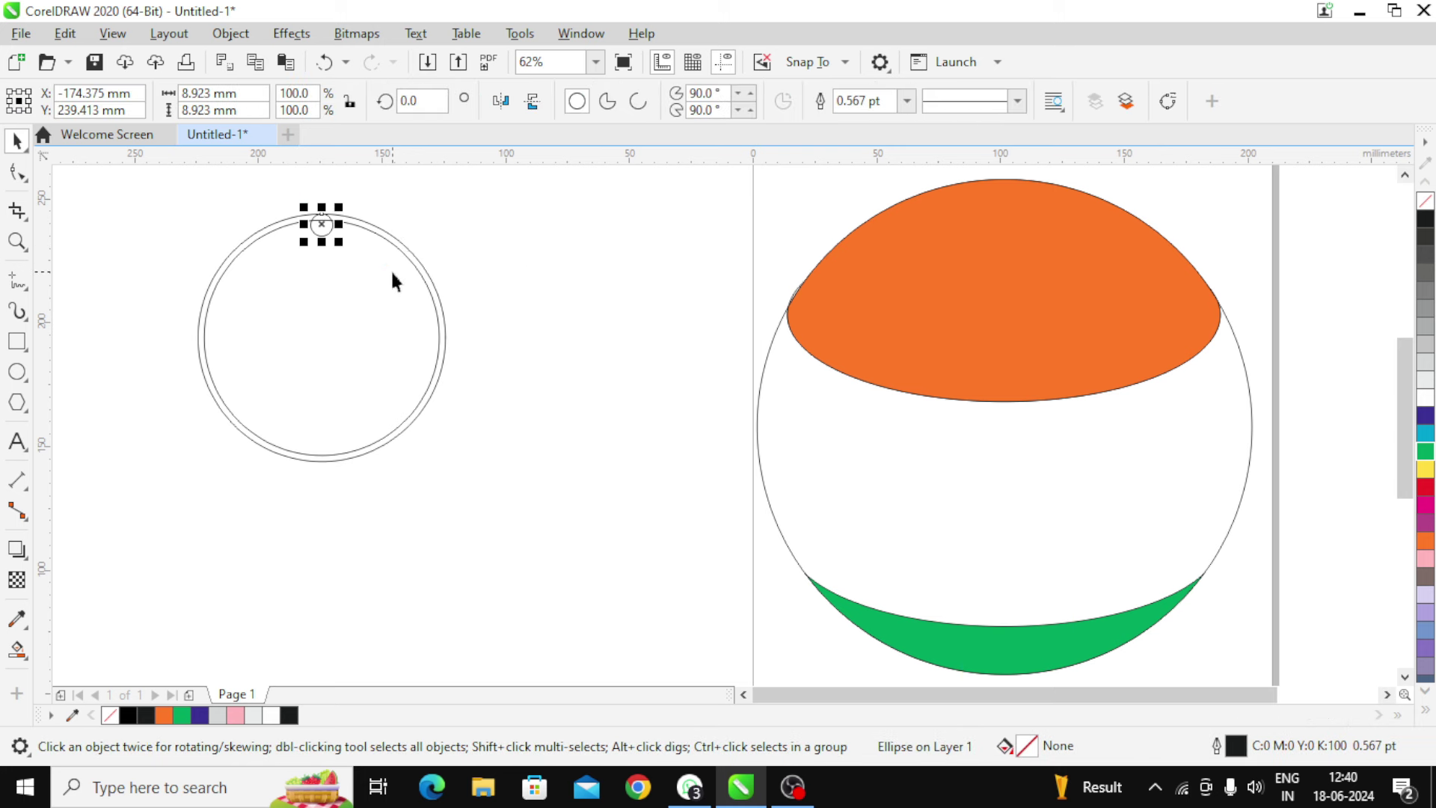
pyautogui.moveTo(323, 219); pyautogui.dragTo(321, 337)
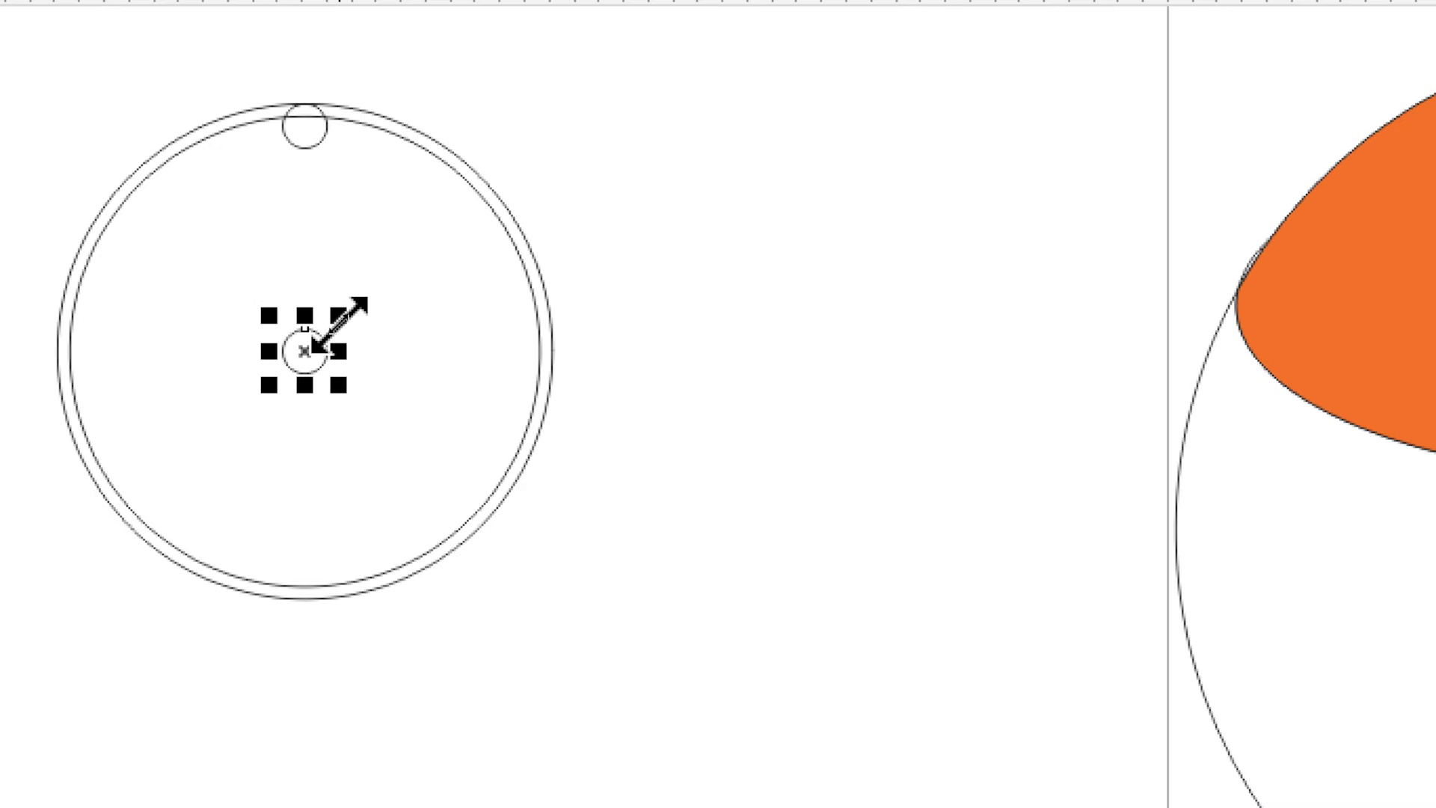
# - Enlarge the circle at the ring's centre to about 15.8 mm in diameter, keeping it concentric with the ring
pyautogui.press('Escape')
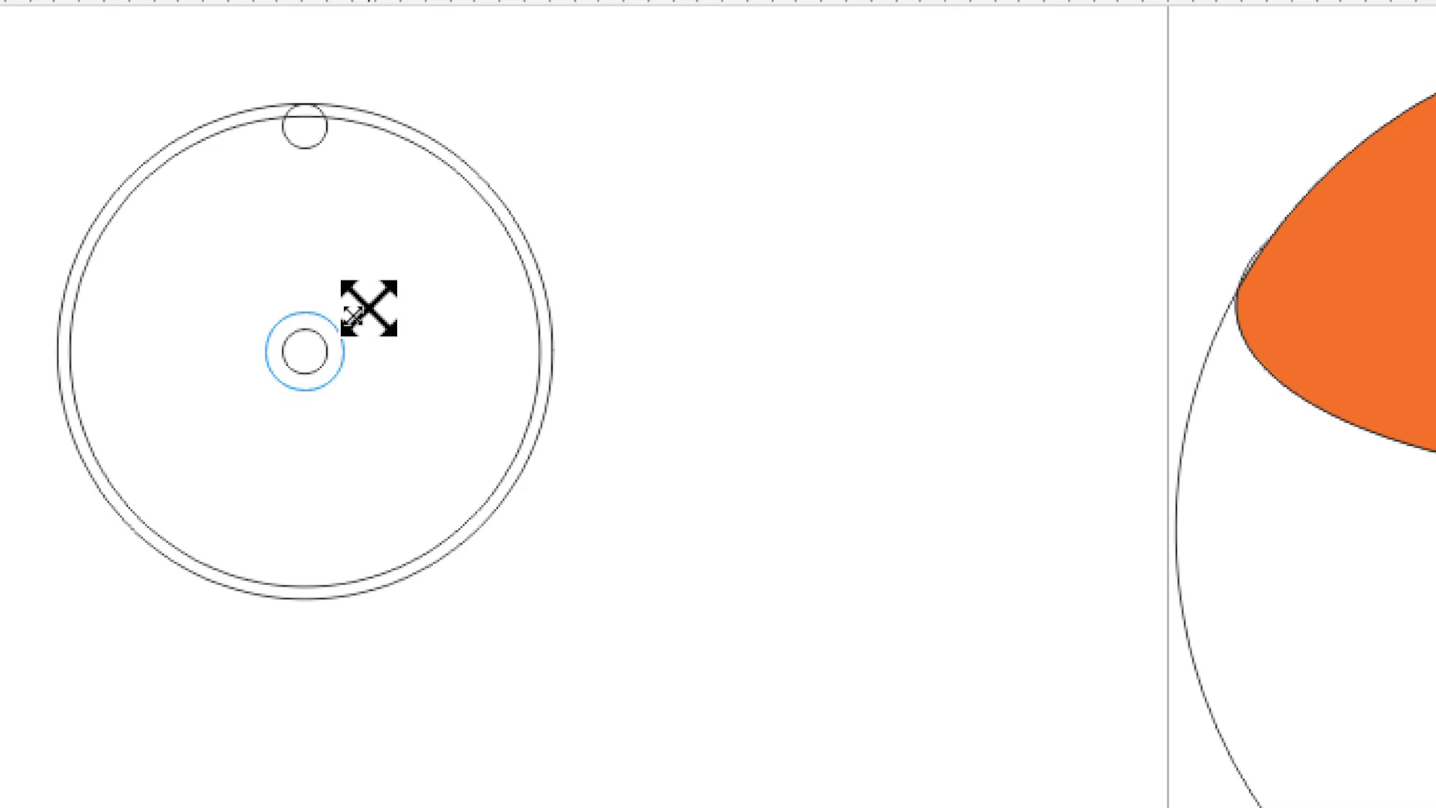
pyautogui.click(354, 317)
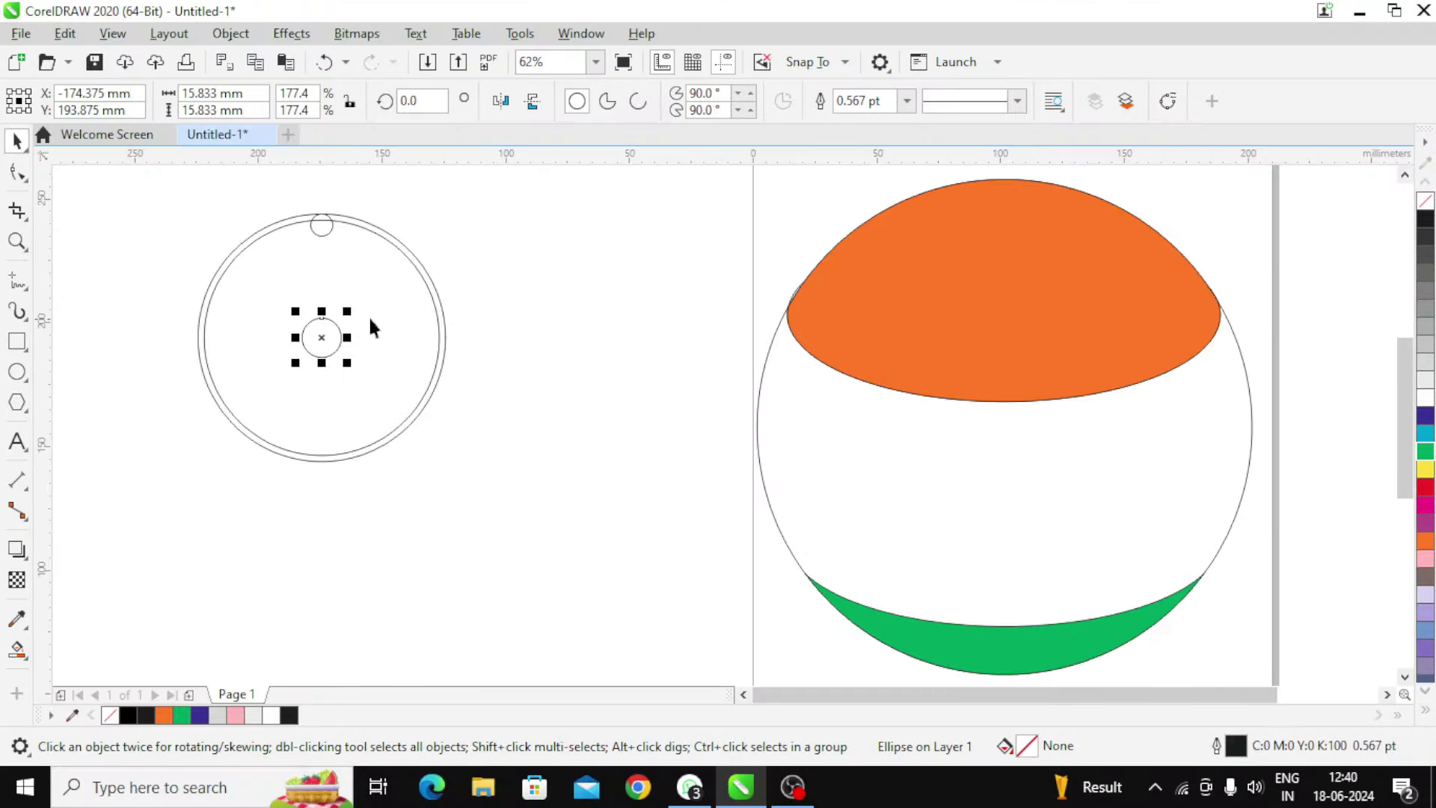
pyautogui.keyDown('shift'); pyautogui.click(396, 241); pyautogui.keyUp('shift')
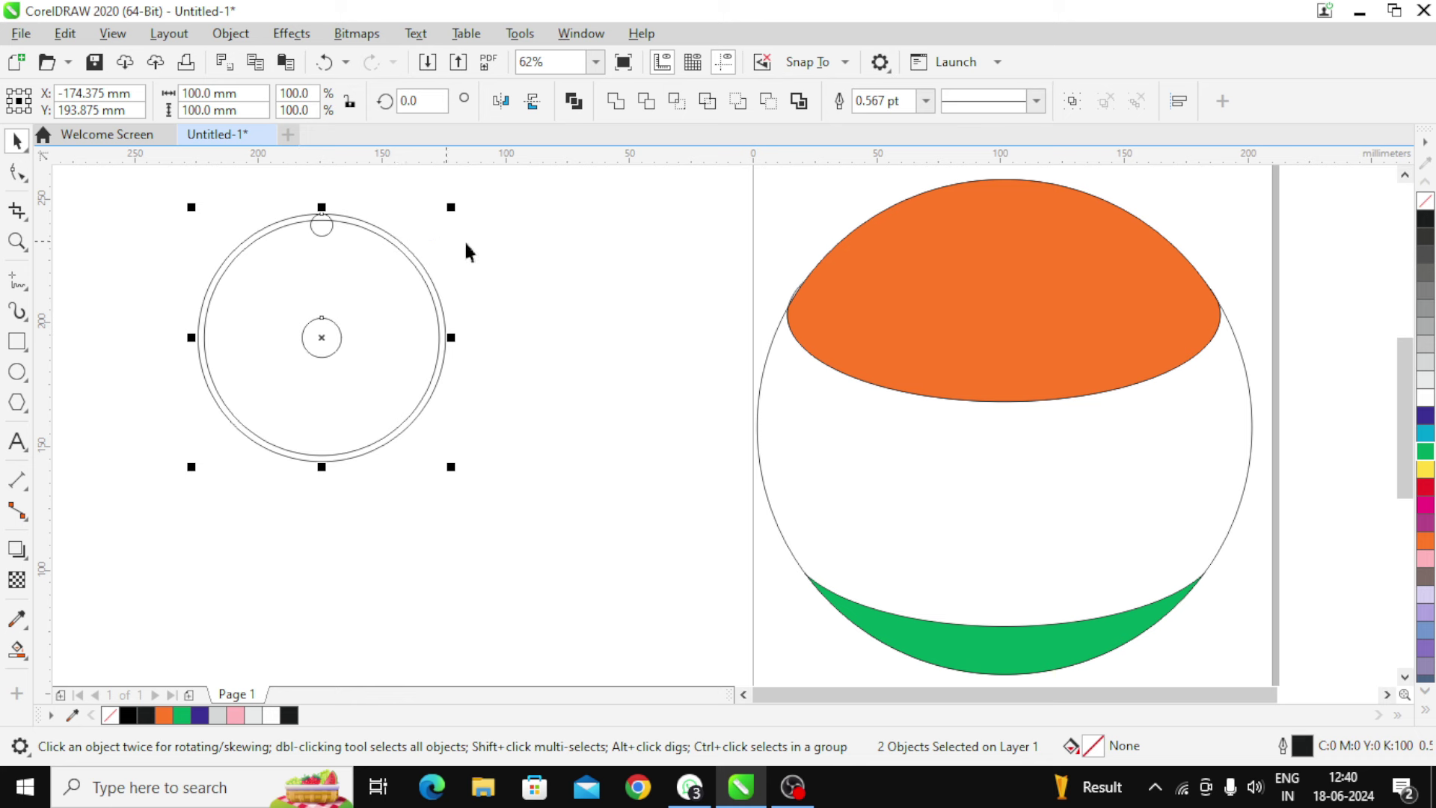
pyautogui.click(554, 251)
# - Move the rotation centre of the small circle at the ring's top to the centre of the ring
pyautogui.click(323, 223)
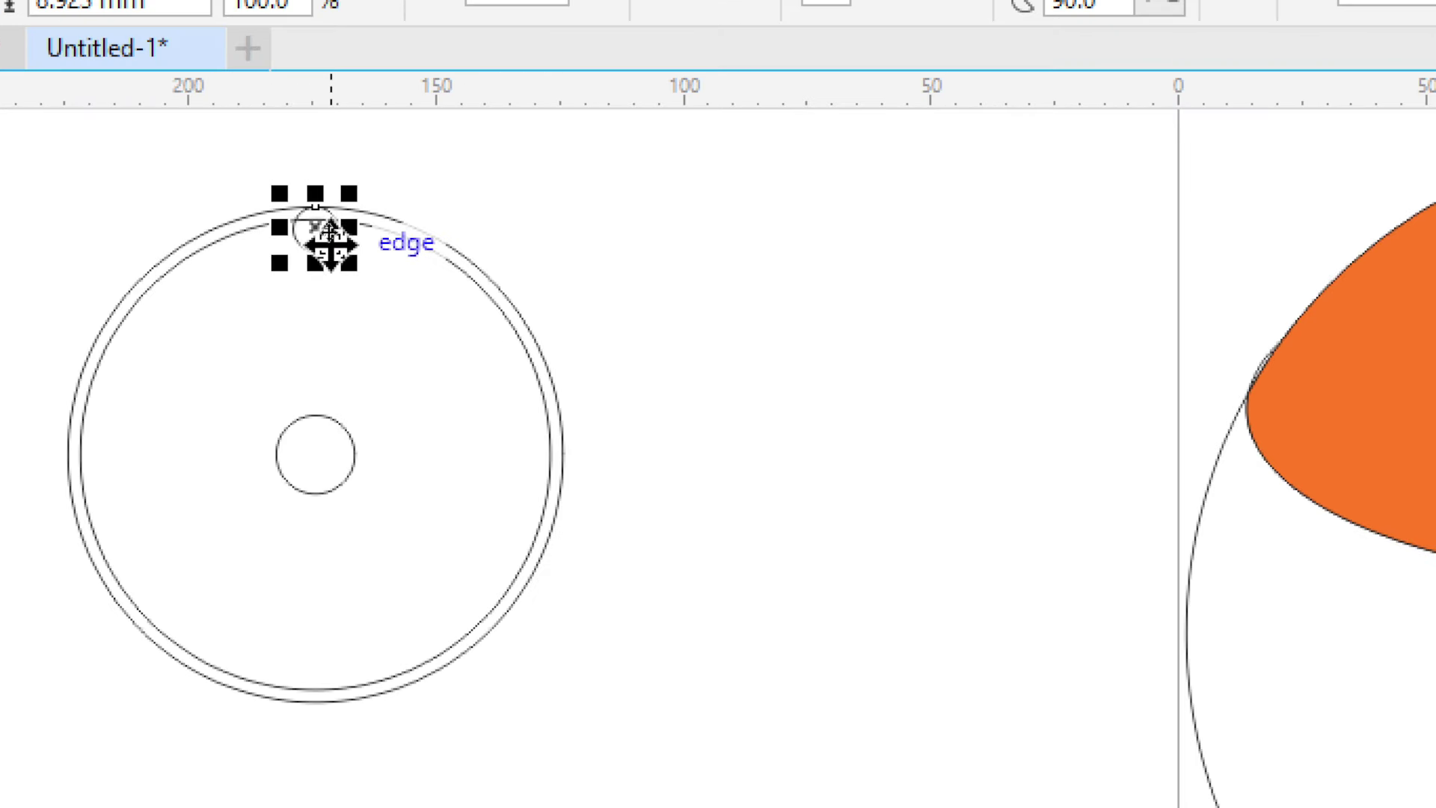
pyautogui.click(328, 233)
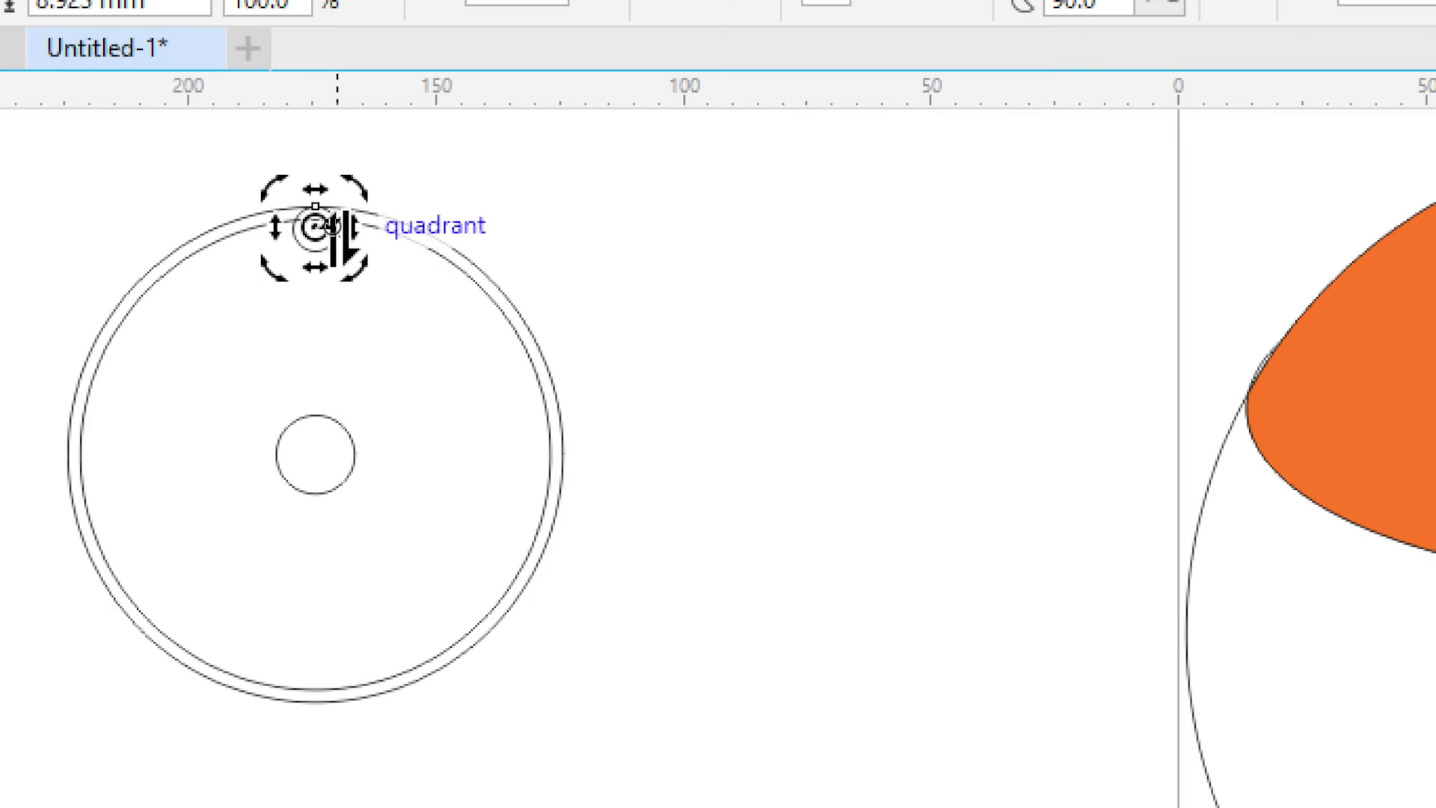
pyautogui.moveTo(323, 225); pyautogui.dragTo(317, 458)
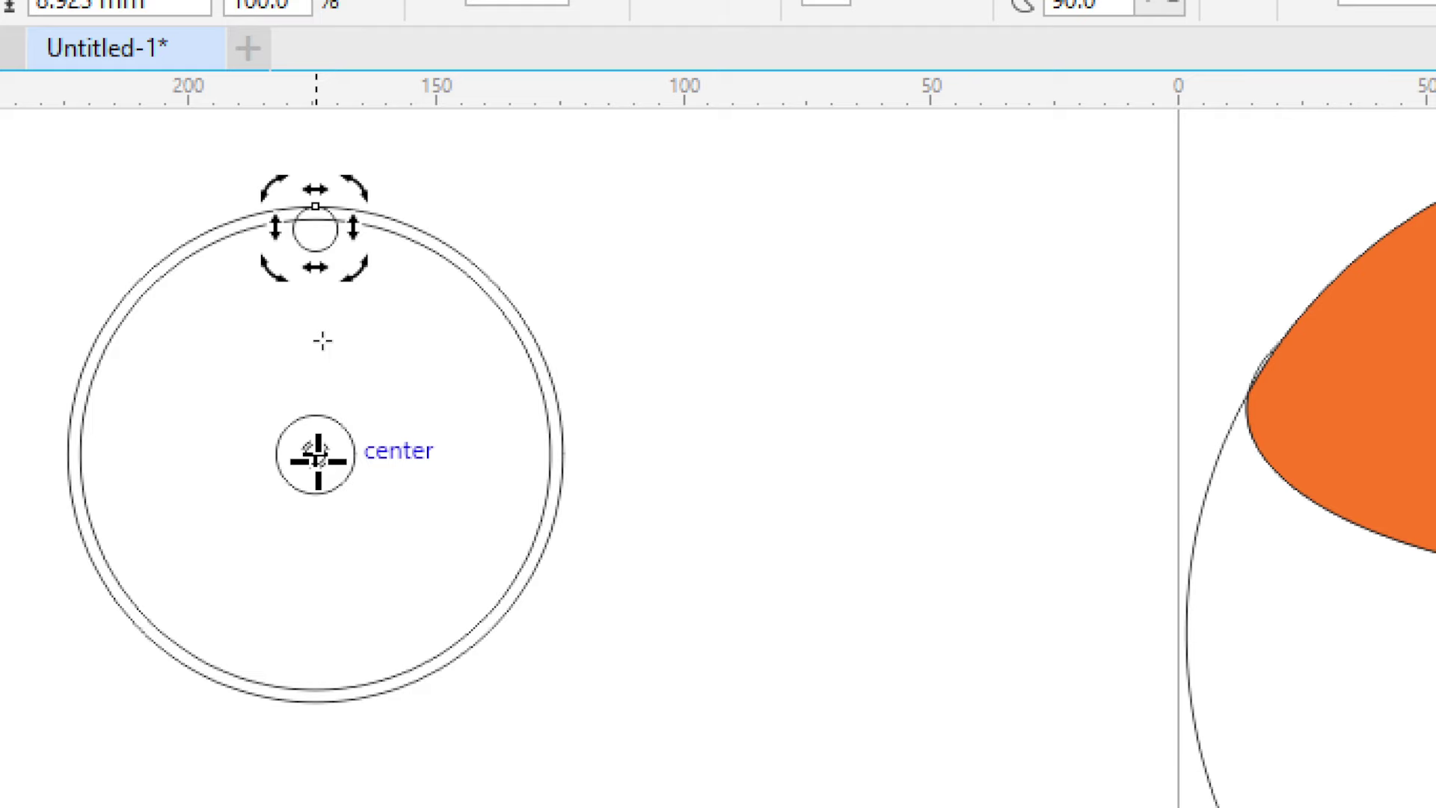
pyautogui.moveTo(317, 458); pyautogui.dragTo(315, 455)
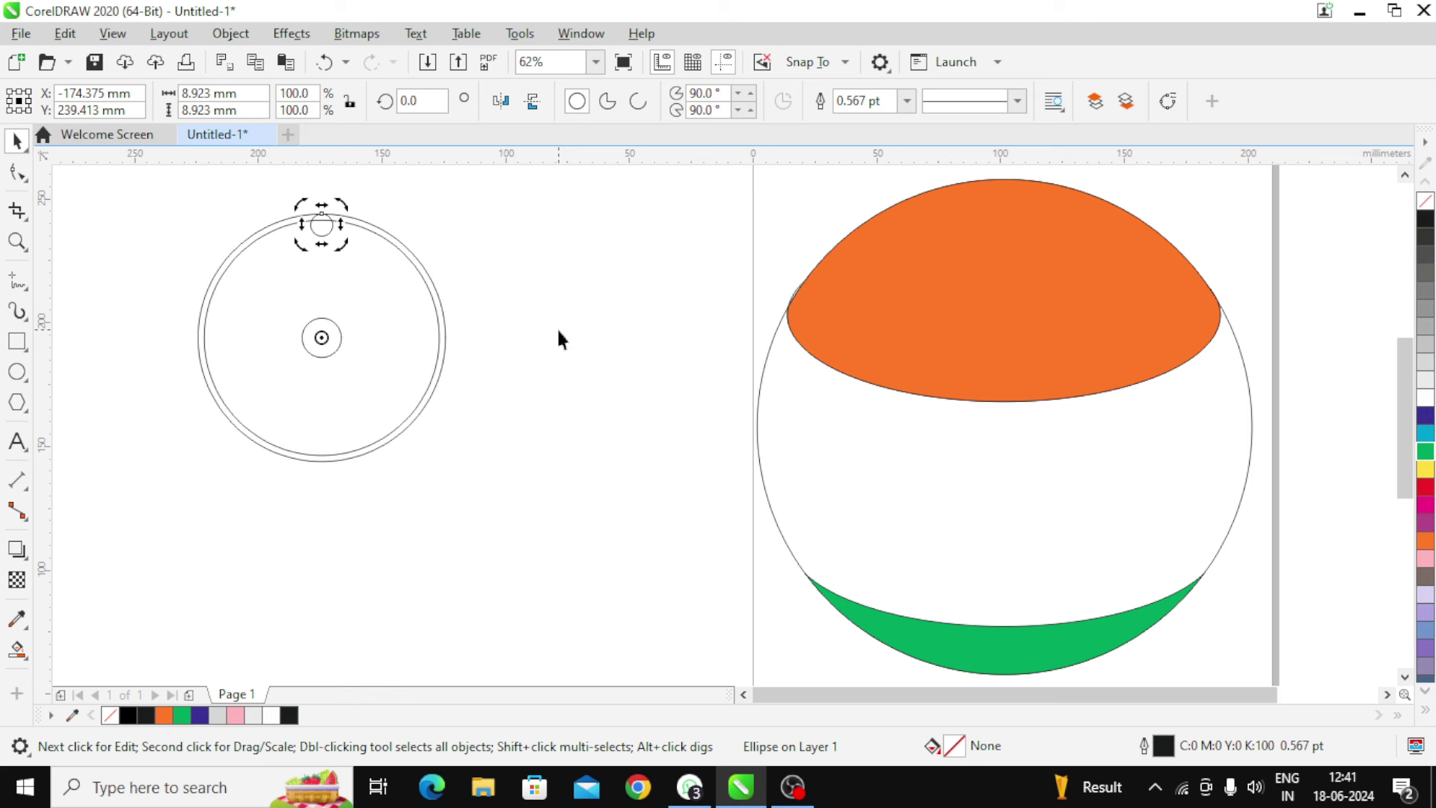
# - Rotate the top small circle by 15° around the ring's centre with 23 copies, using the Transform docker
pyautogui.click(581, 33)
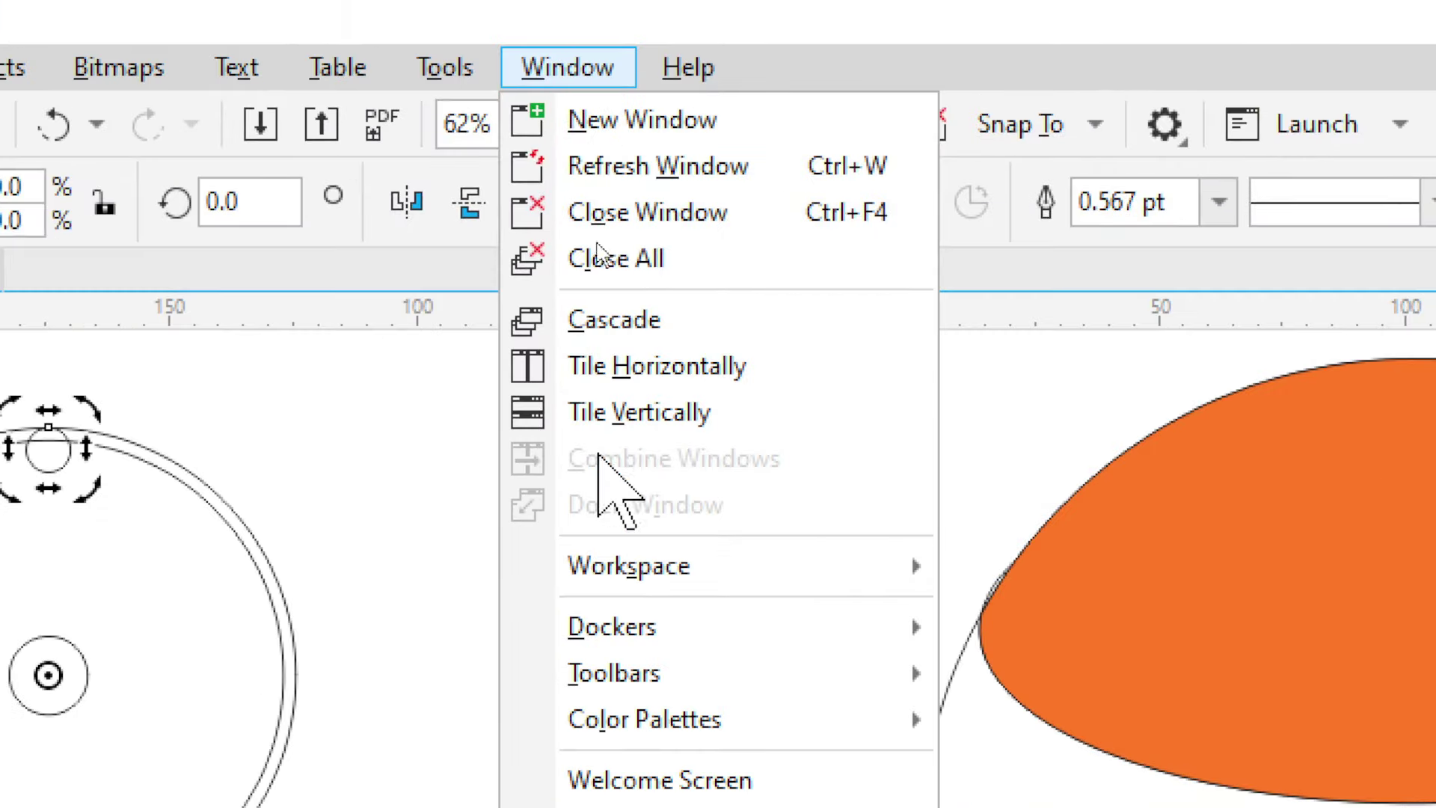
pyautogui.moveTo(650, 624)
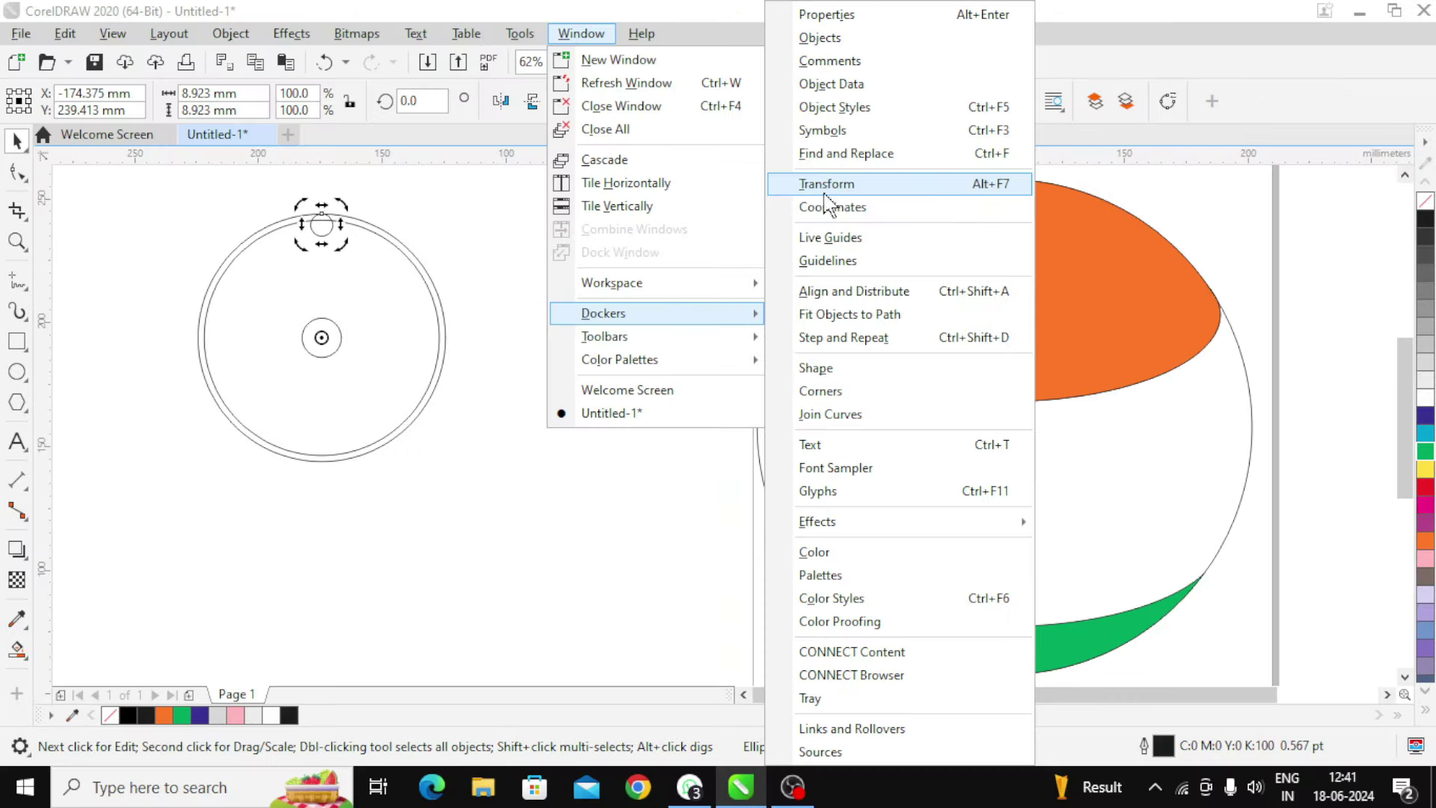
pyautogui.click(815, 180)
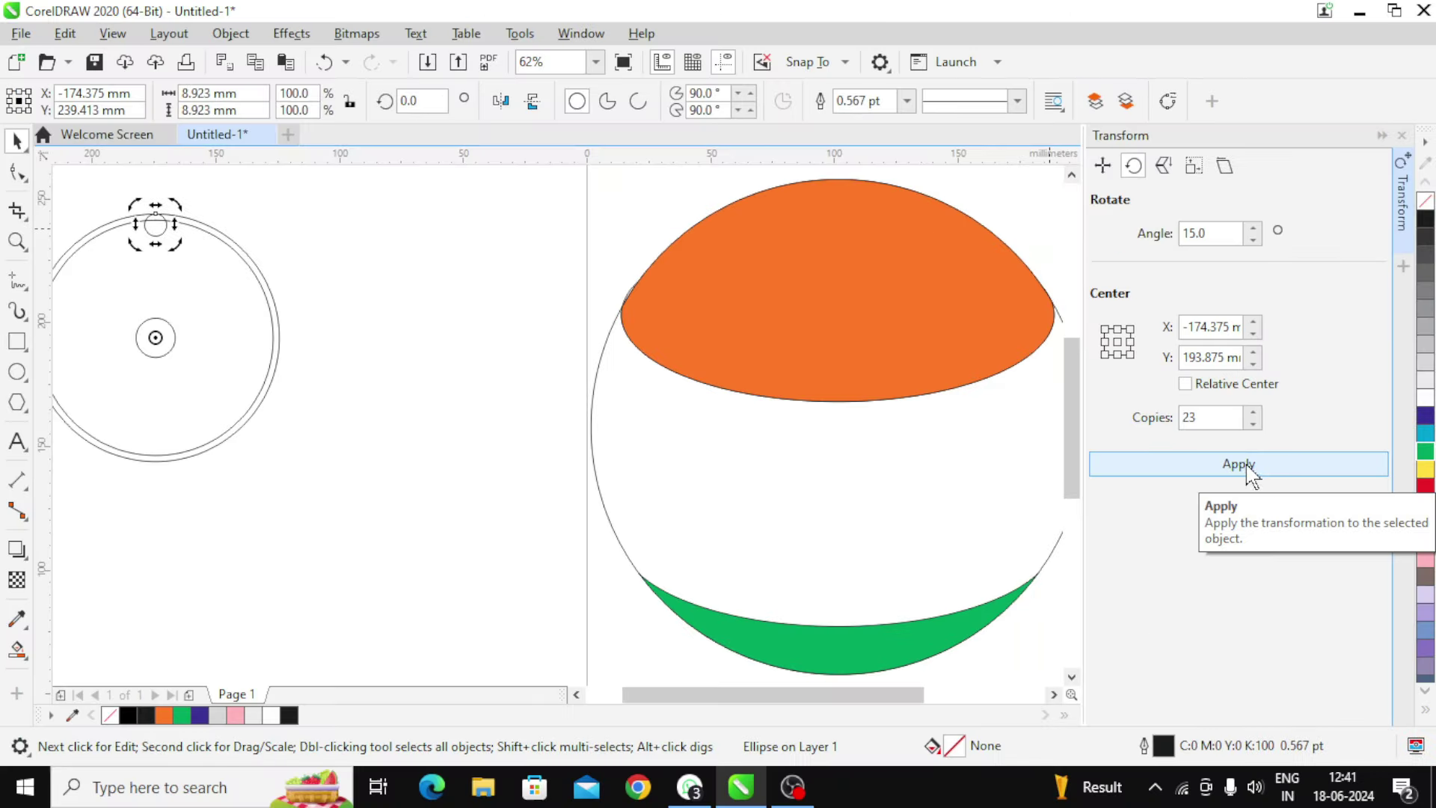
pyautogui.click(1247, 467)
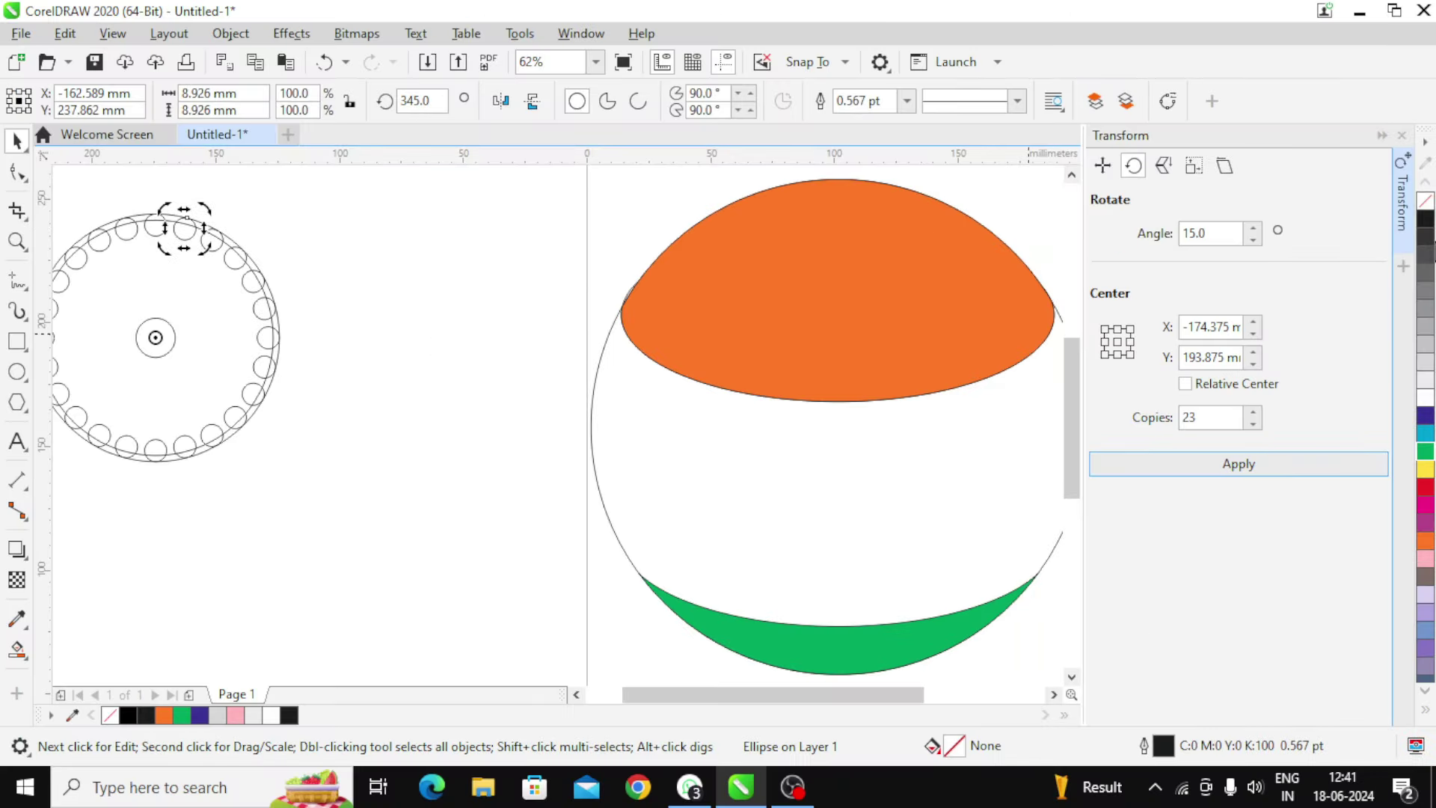
pyautogui.click(1401, 135)
pyautogui.click(569, 387)
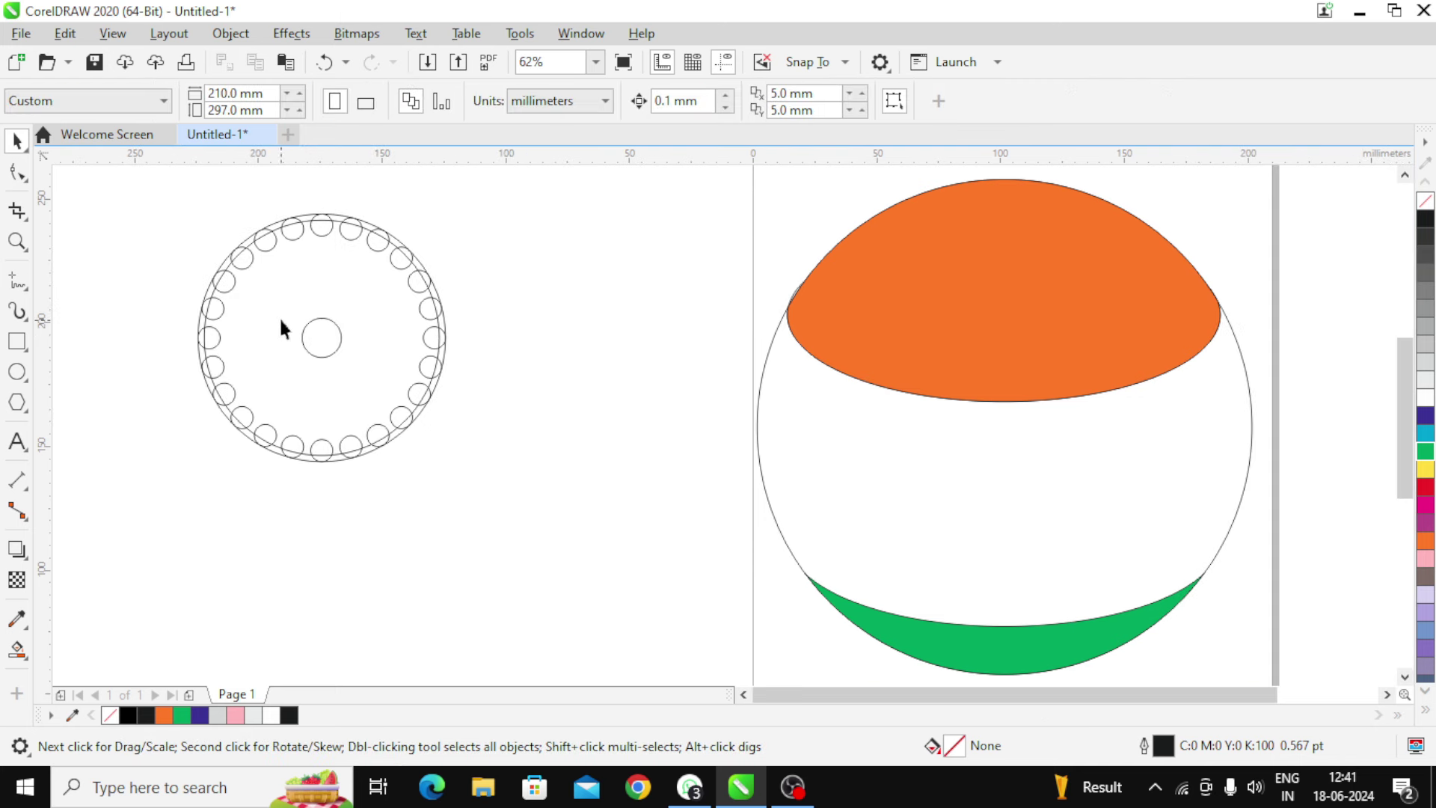
# - Move the centre circle out of the ring, weld the ring with its small circles, and fill the welded shape blue (C100 M100)
pyautogui.moveTo(365, 383); pyautogui.dragTo(629, 351)
pyautogui.click(490, 382)
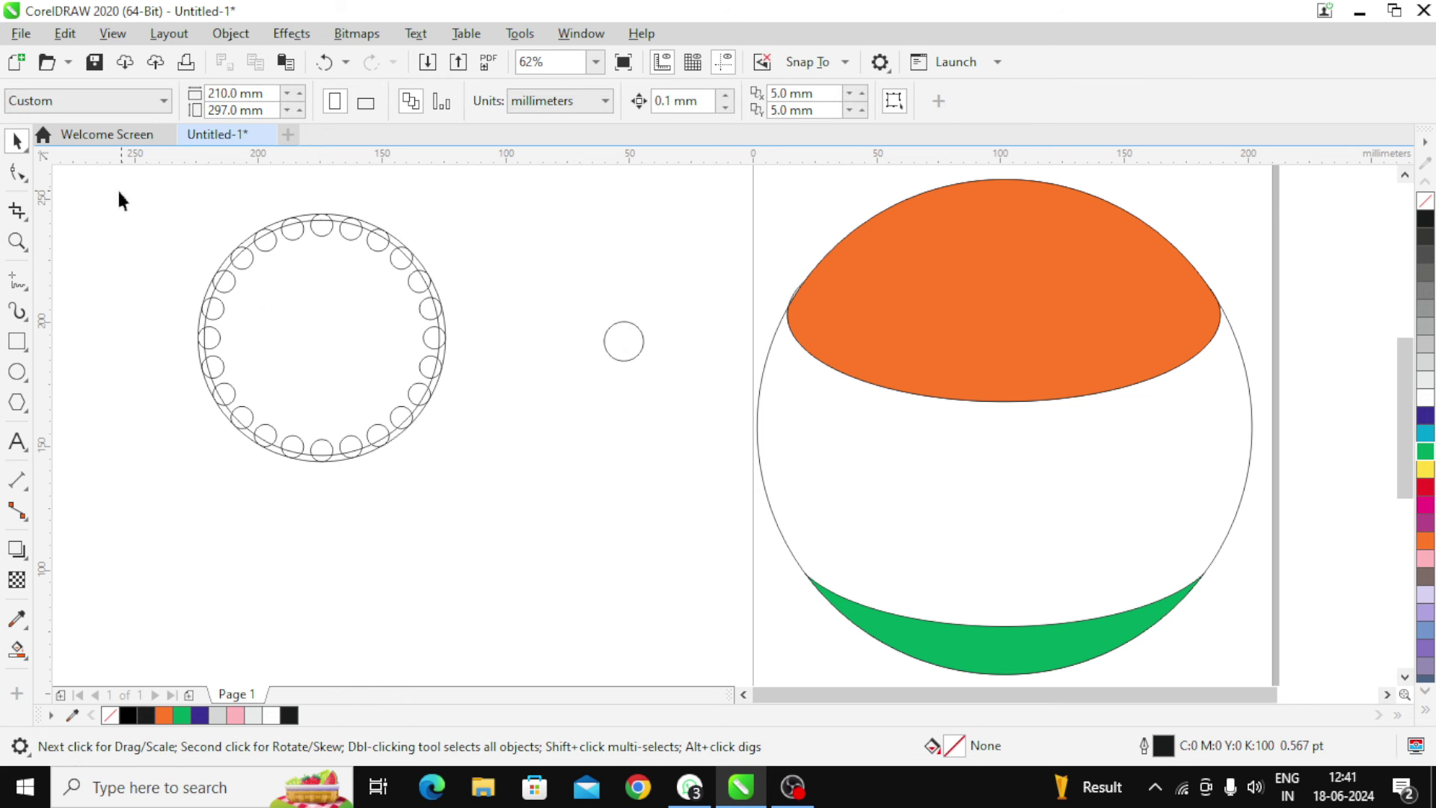
pyautogui.moveTo(117, 187); pyautogui.dragTo(534, 513)
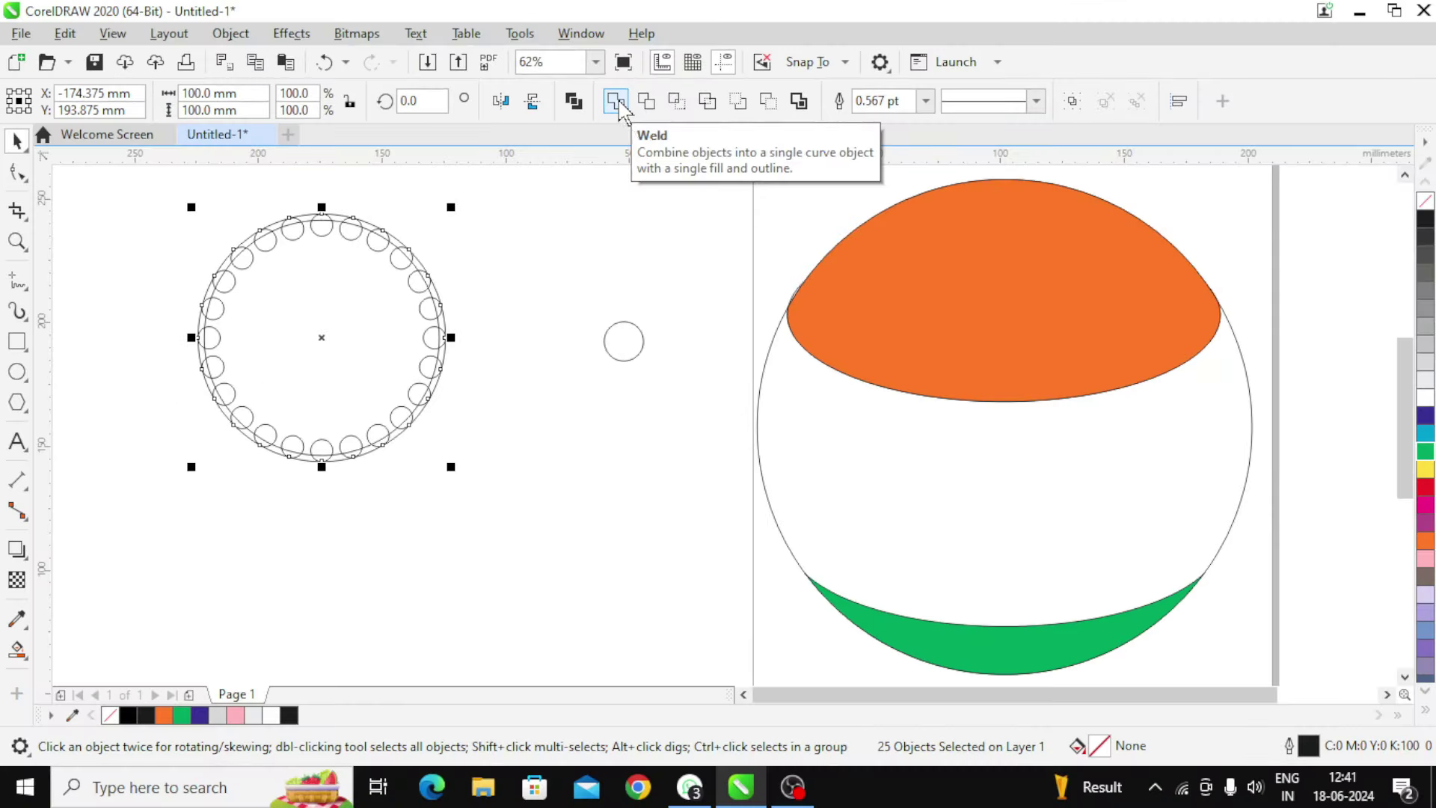
pyautogui.click(621, 105)
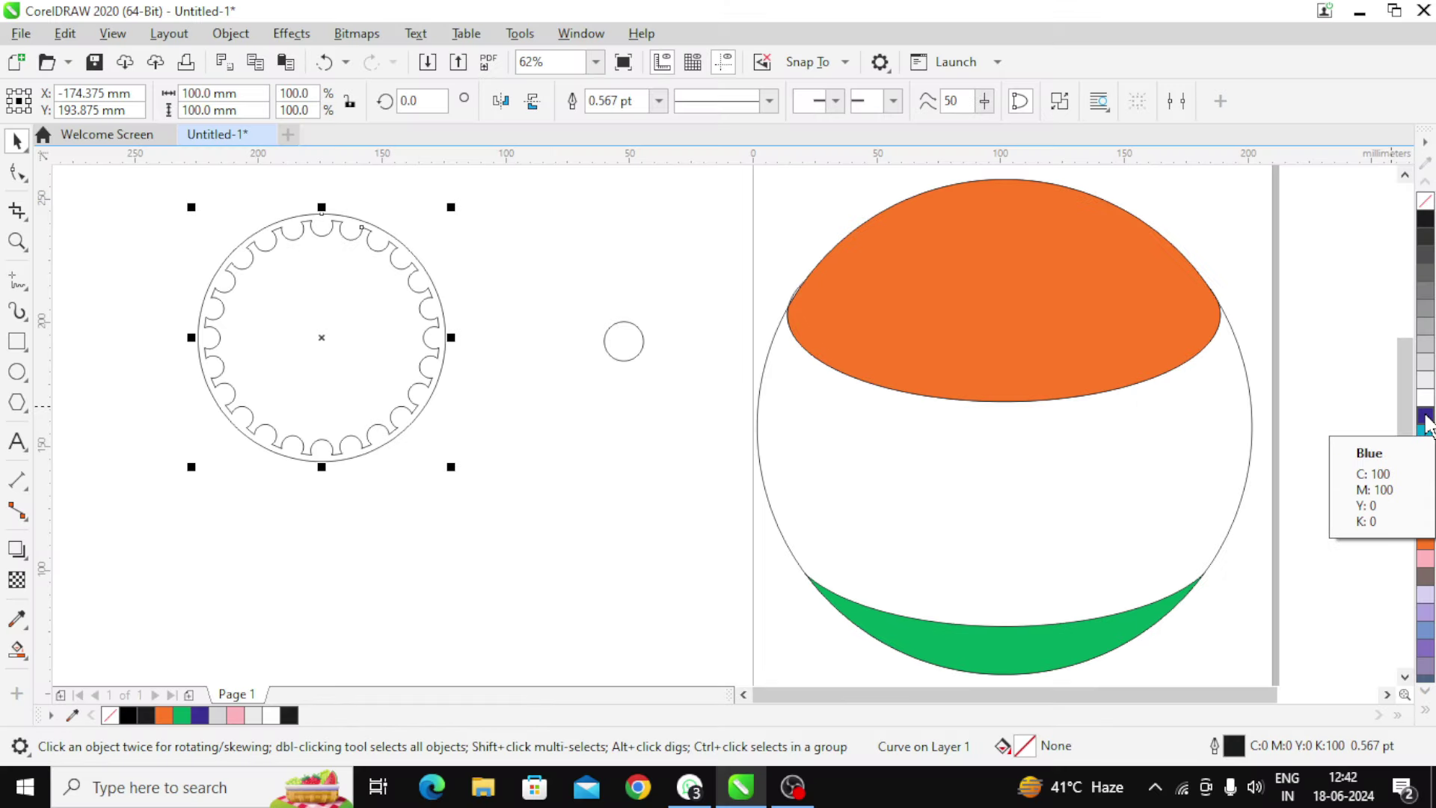
pyautogui.click(1417, 415)
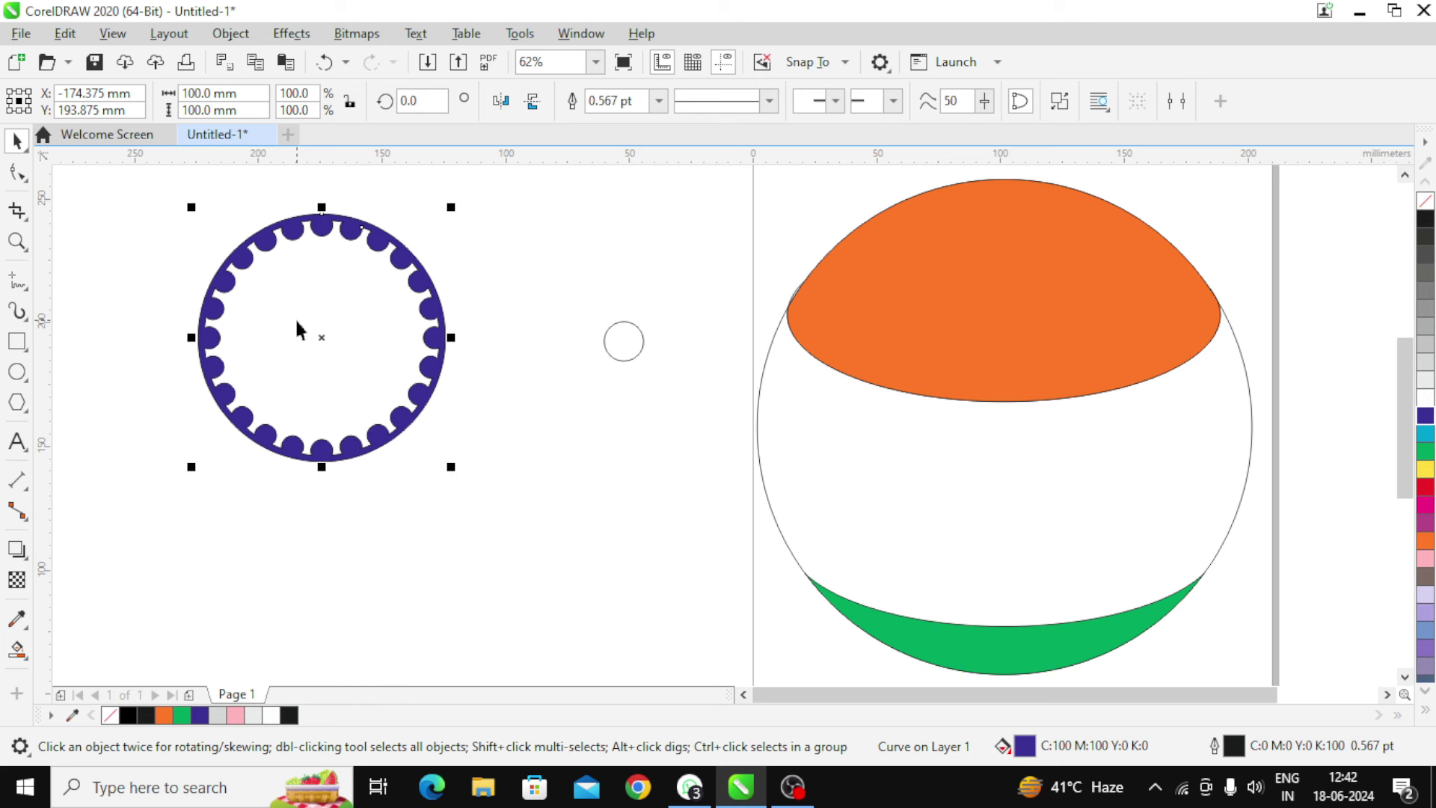
# - Align the blue ring's centre to the loose circle and move both together into the empty area beside the page
pyautogui.keyDown('shift'); pyautogui.click(622, 336); pyautogui.keyUp('shift')
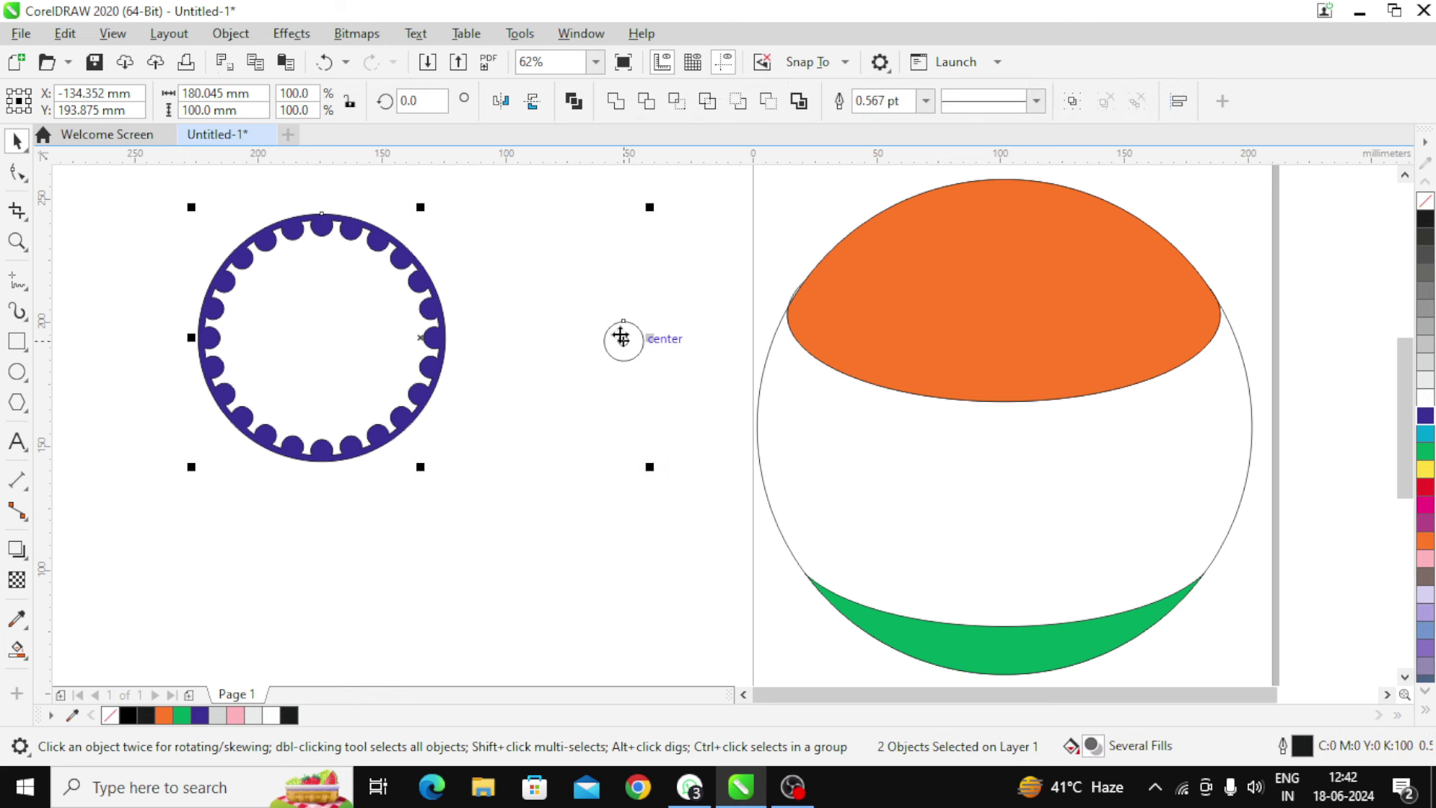
pyautogui.press('c')
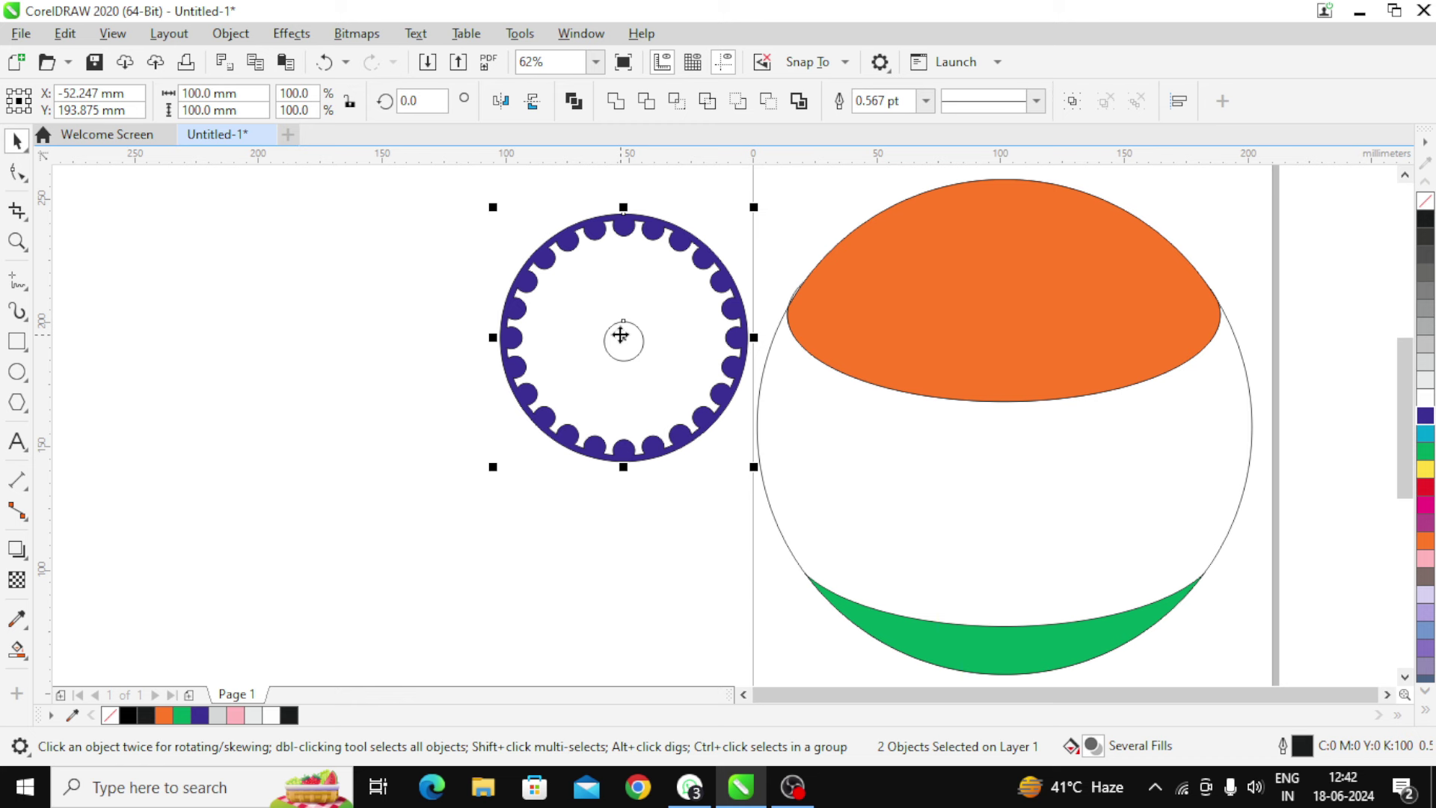
pyautogui.press('e')
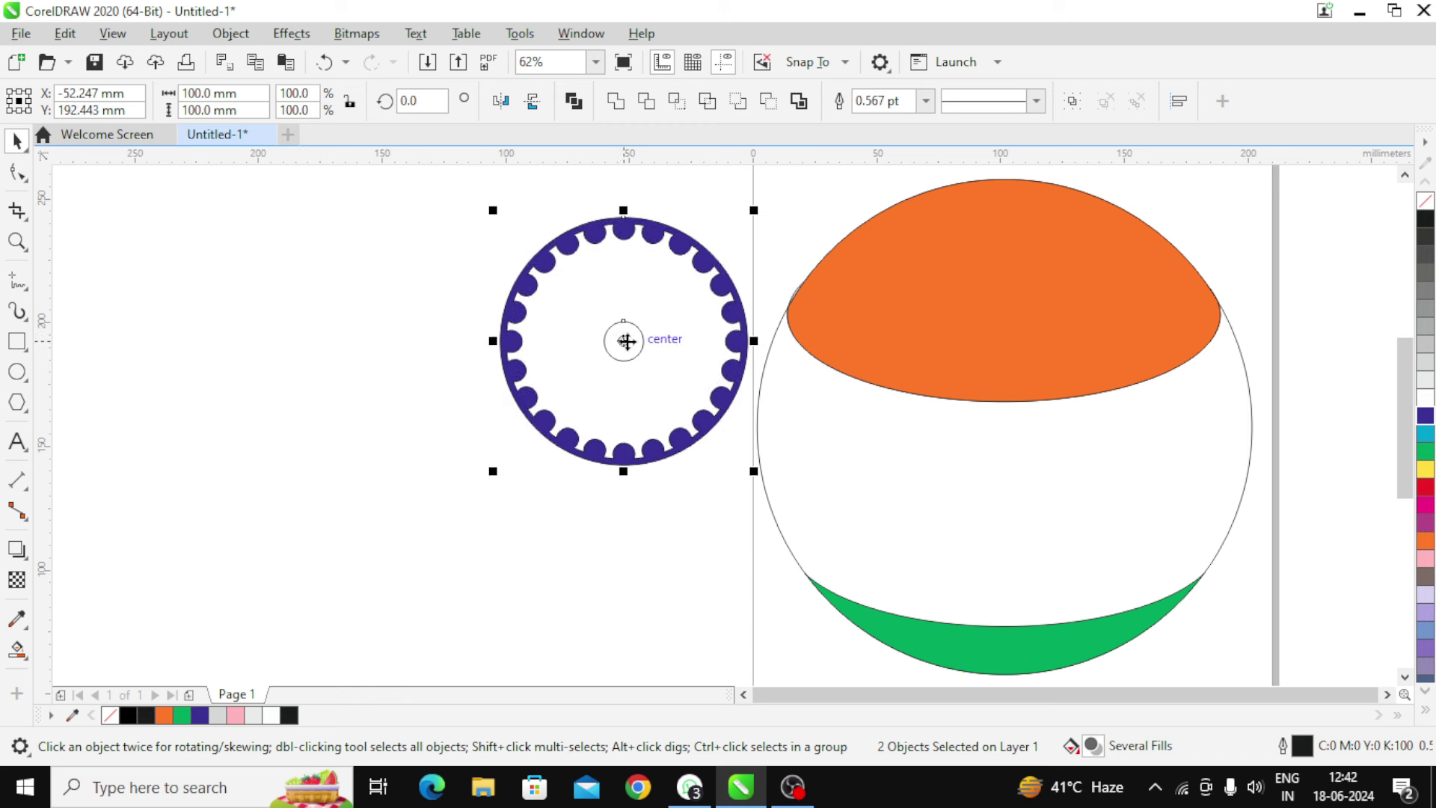
pyautogui.moveTo(625, 336); pyautogui.dragTo(375, 378)
pyautogui.click(595, 366)
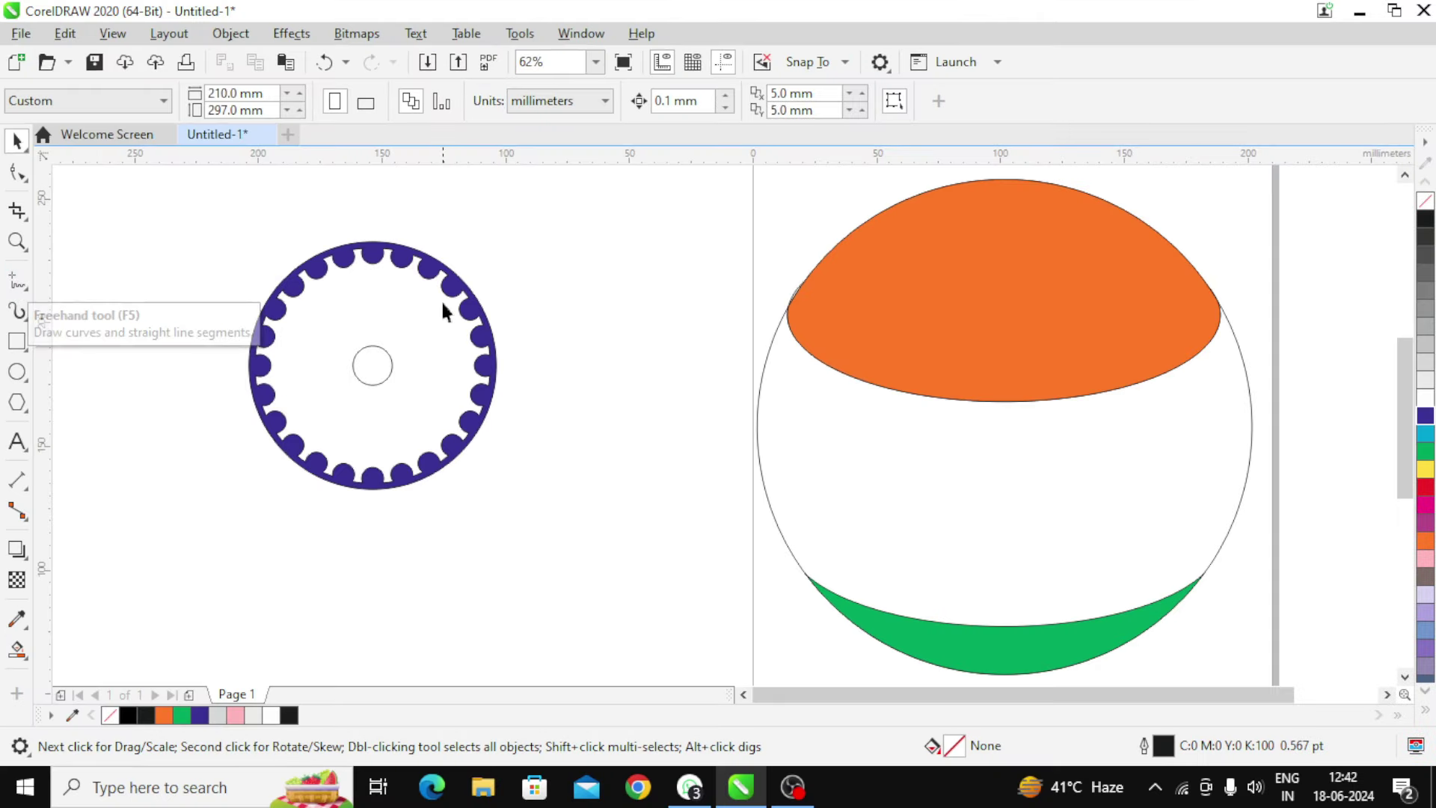
# - Draw a vertical line about 41 mm long from the ring's centre to the top tooth and a horizontal line about 5.1 mm long beside it
pyautogui.press('F5')
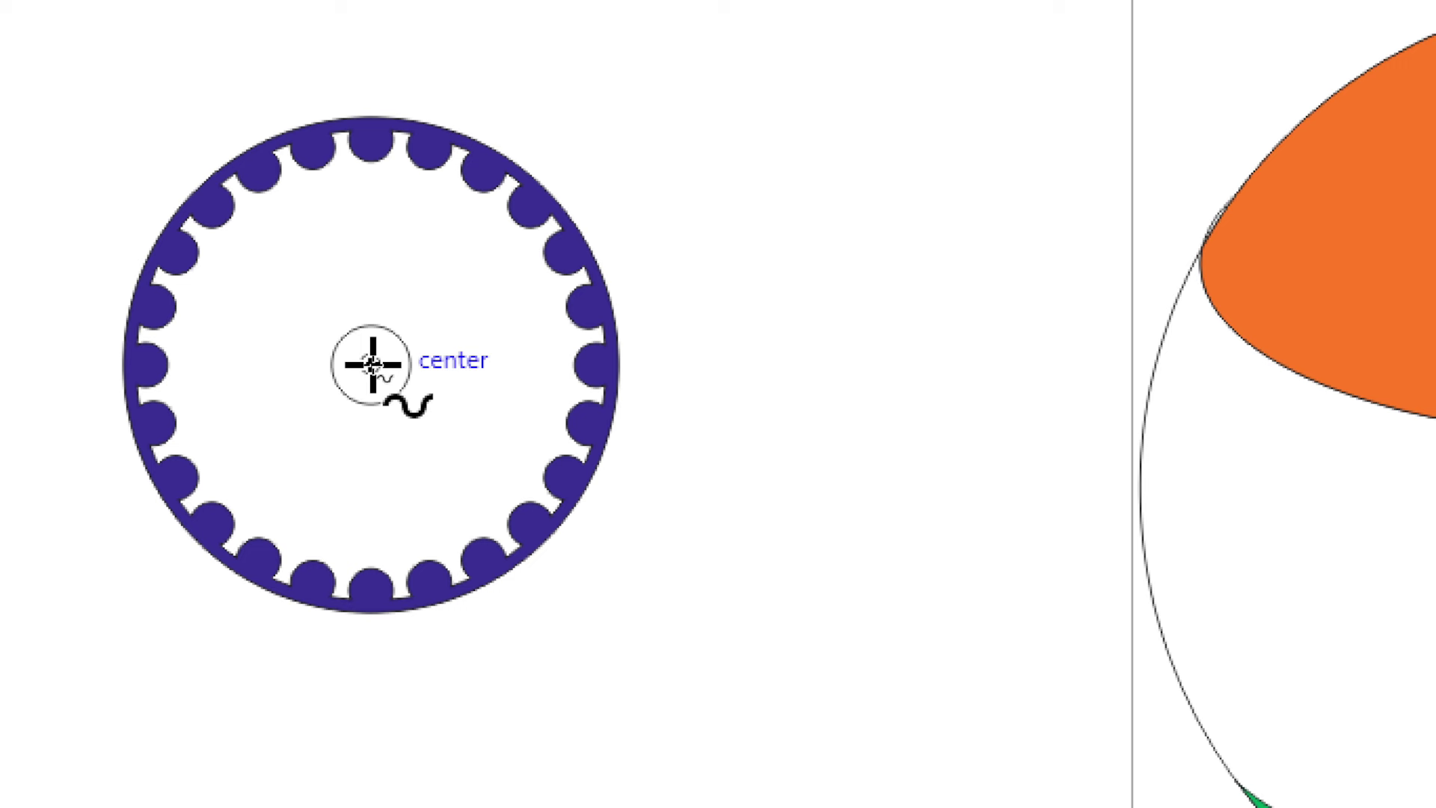
pyautogui.click(372, 365)
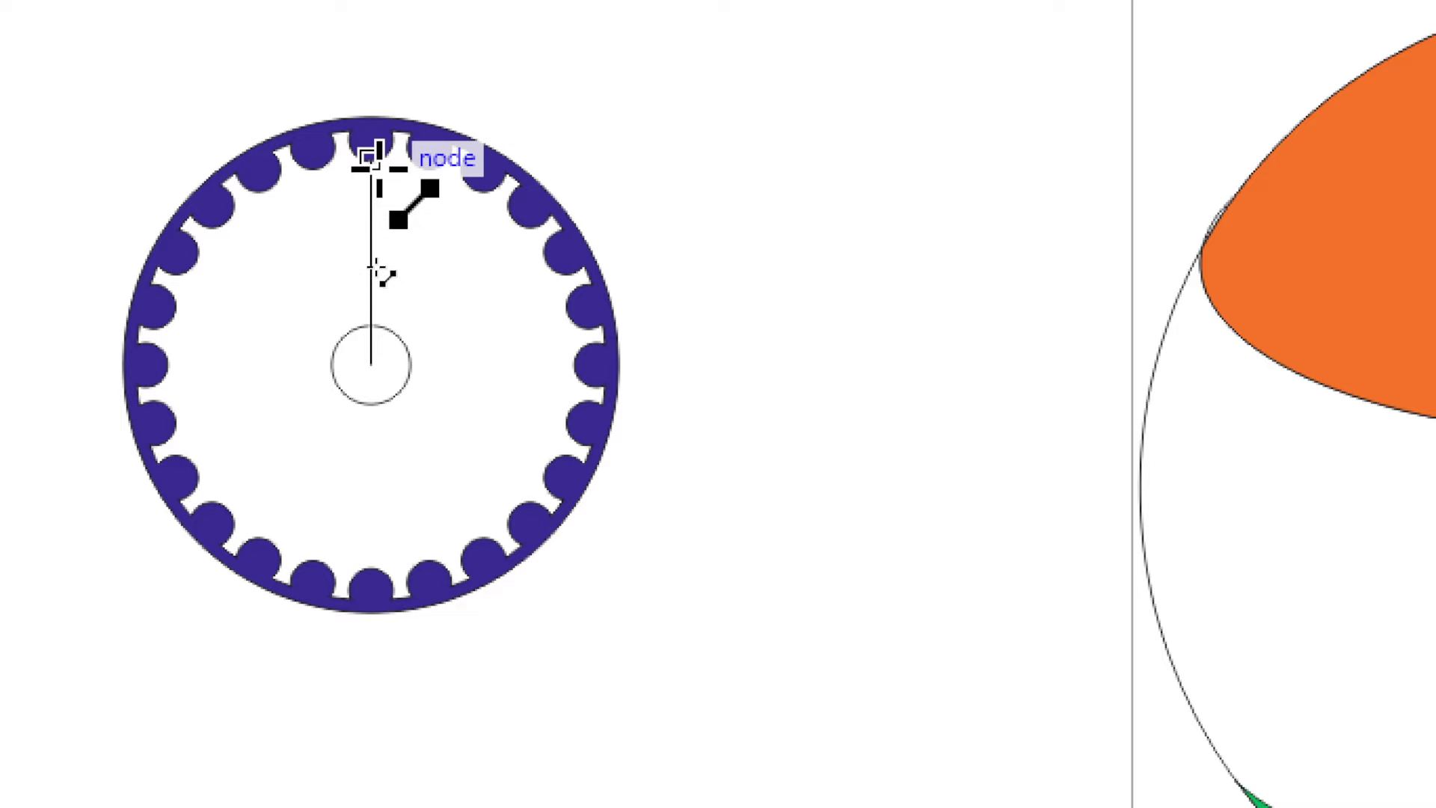
pyautogui.doubleClick(372, 159)
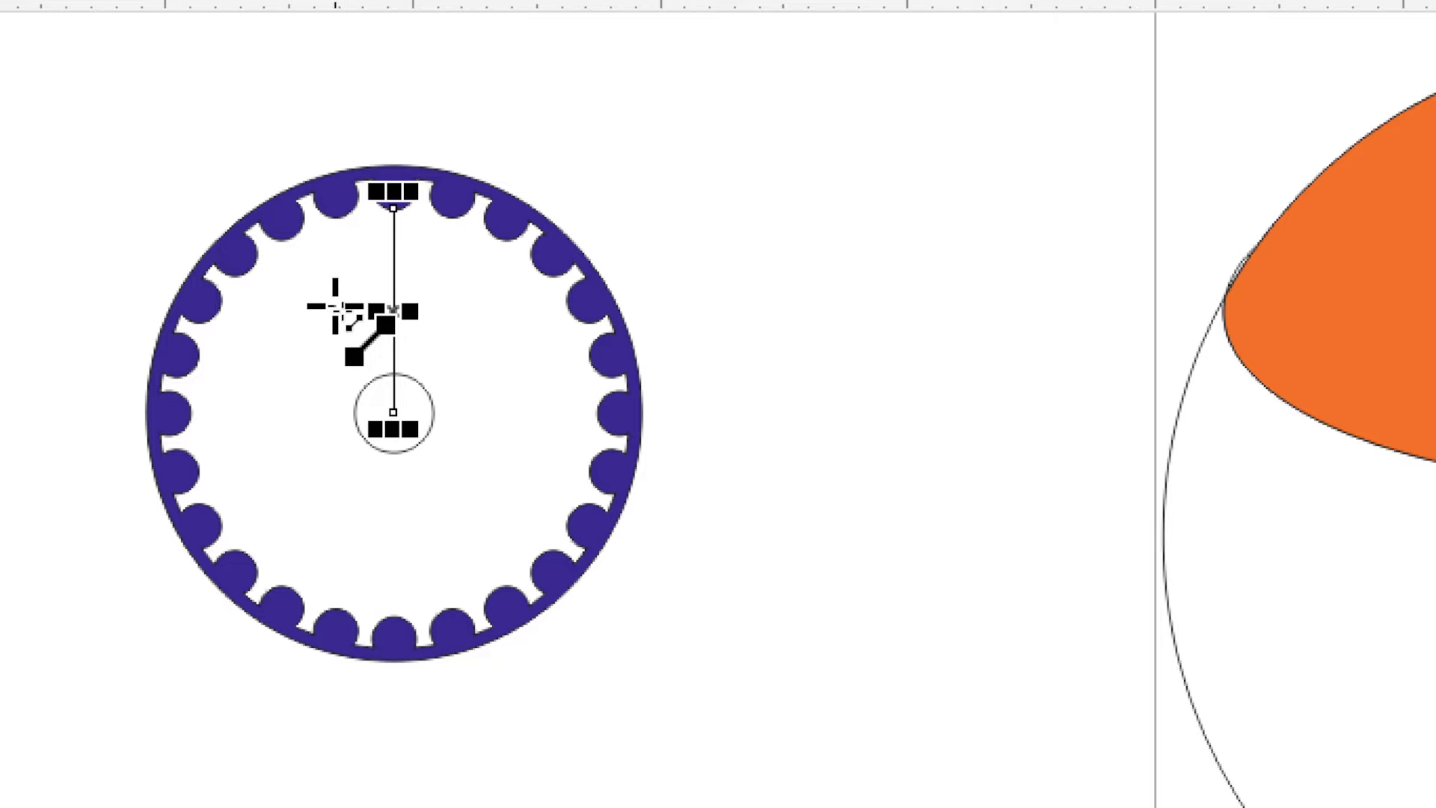
pyautogui.click(336, 307)
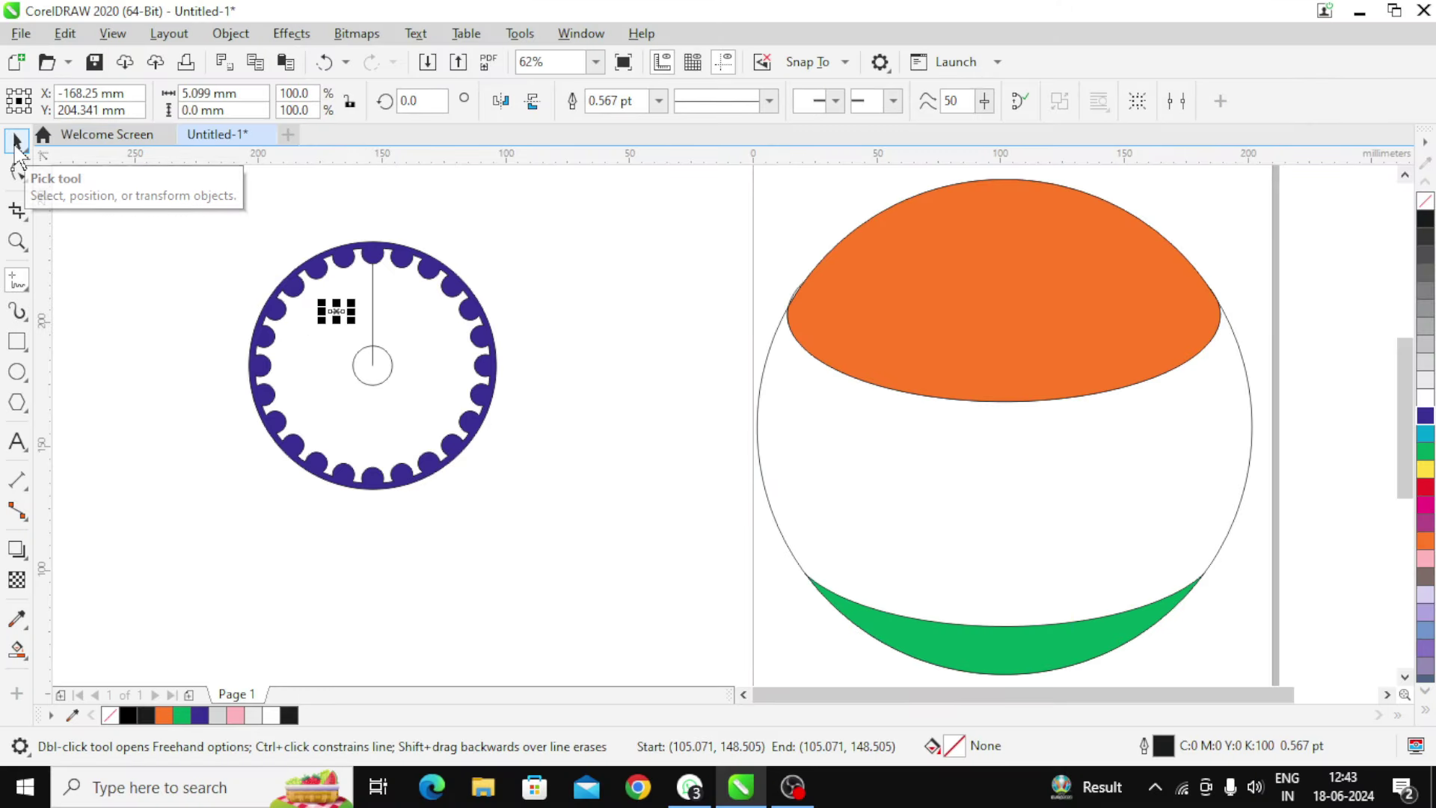
# - Centre the short horizontal line on the middle of the vertical line and set both outline widths to 1.5 pt
pyautogui.click(17, 142)
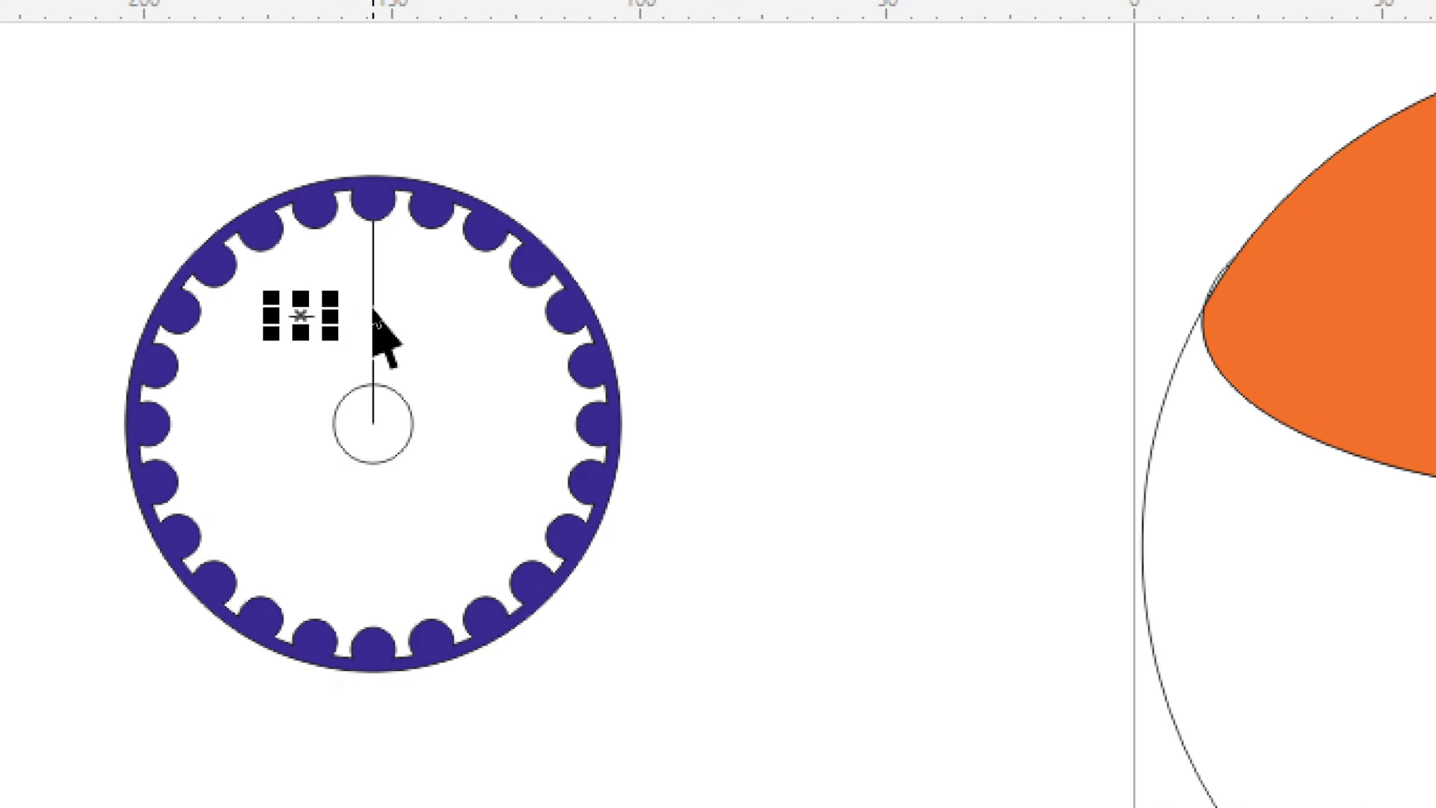
pyautogui.click(373, 308)
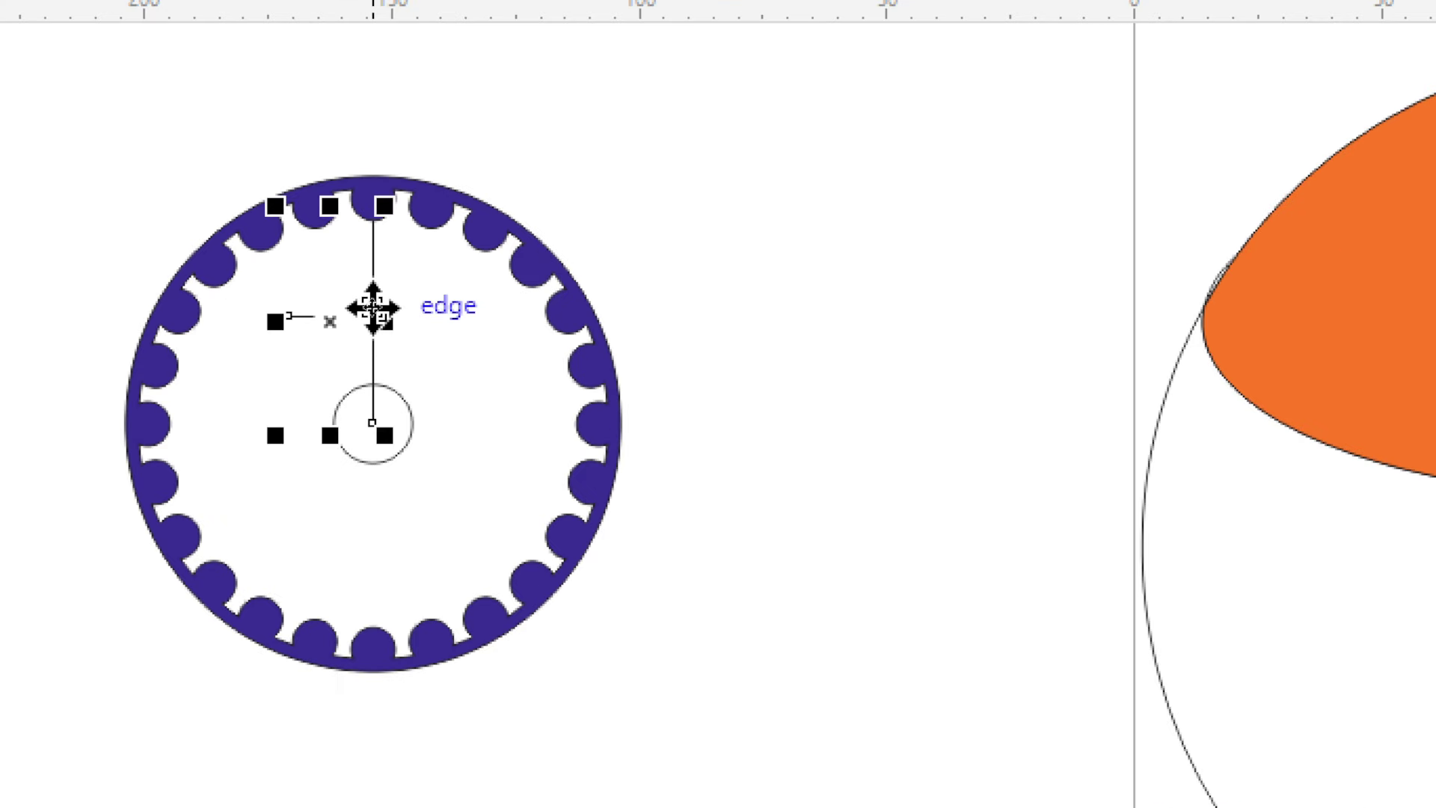
pyautogui.moveTo(373, 309); pyautogui.dragTo(372, 311)
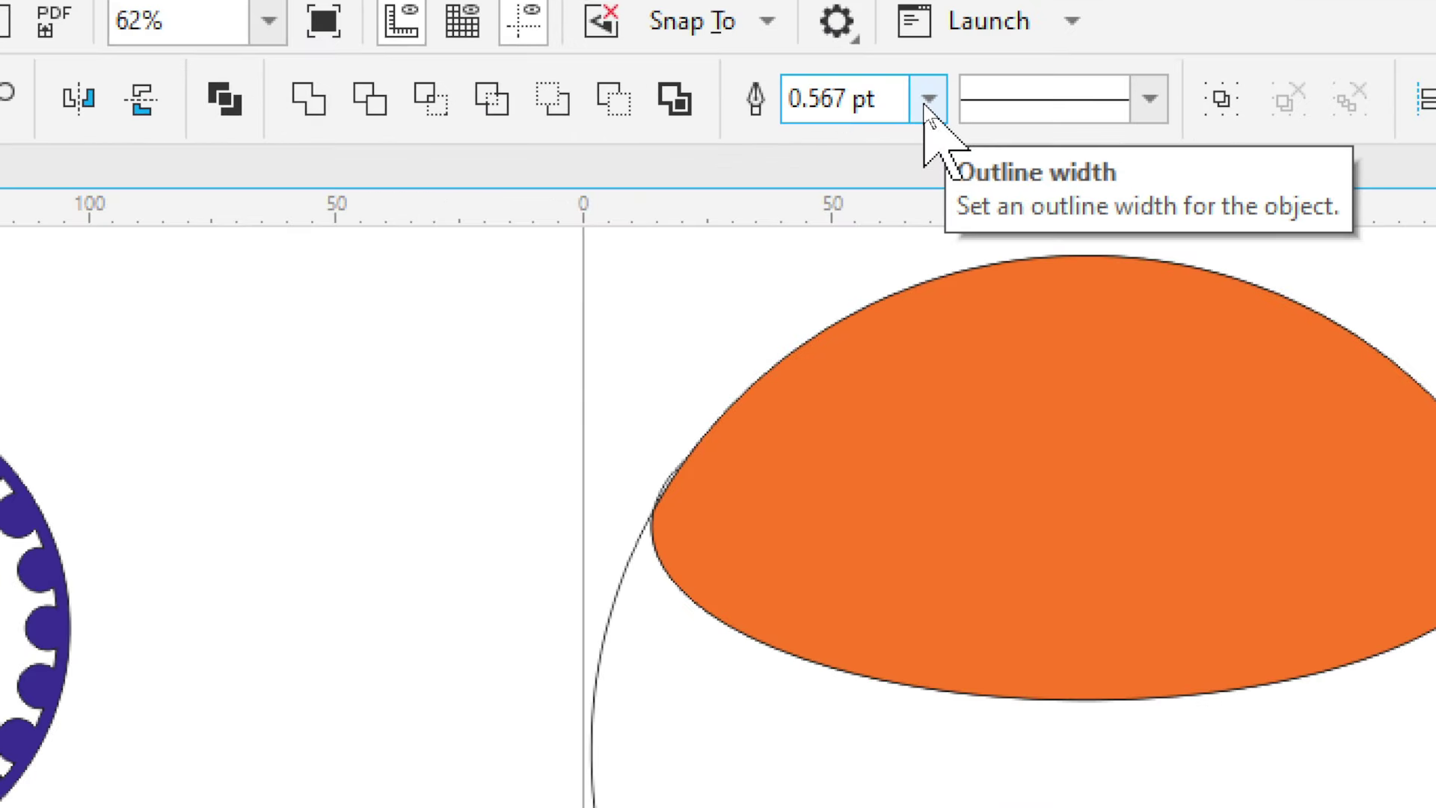
pyautogui.click(926, 101)
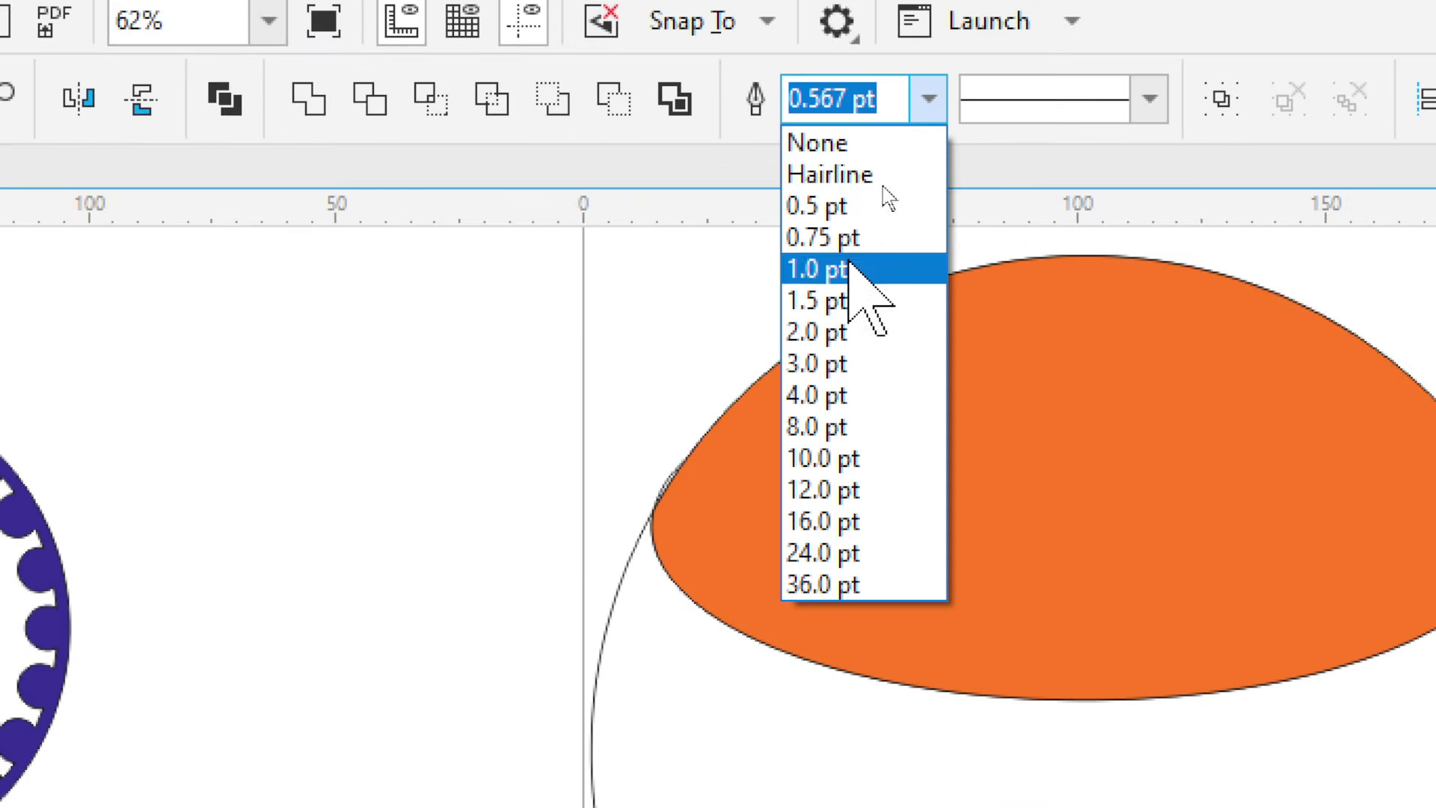
pyautogui.click(832, 302)
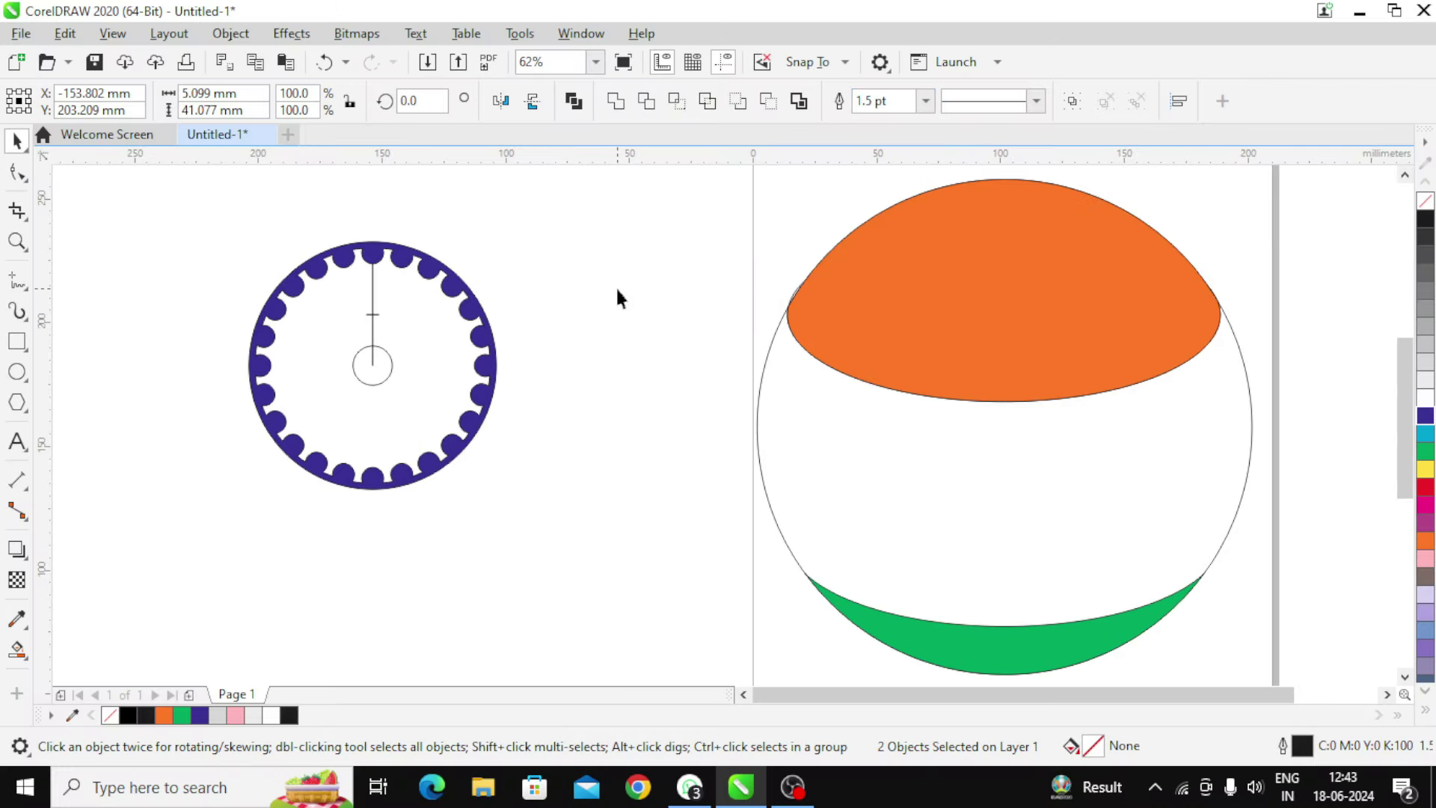
pyautogui.click(618, 292)
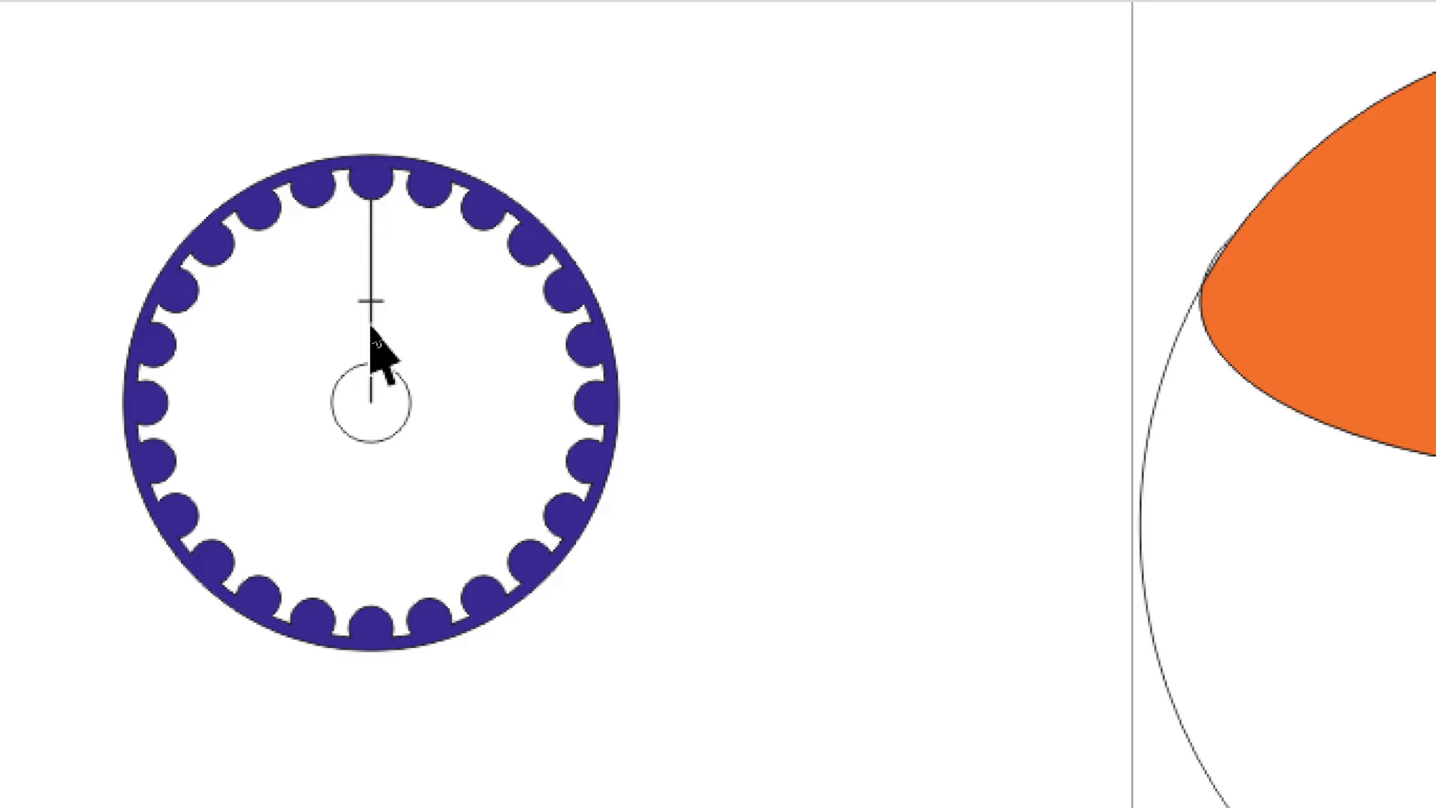
# - Convert the vertical line's outline to an object
pyautogui.click(371, 329)
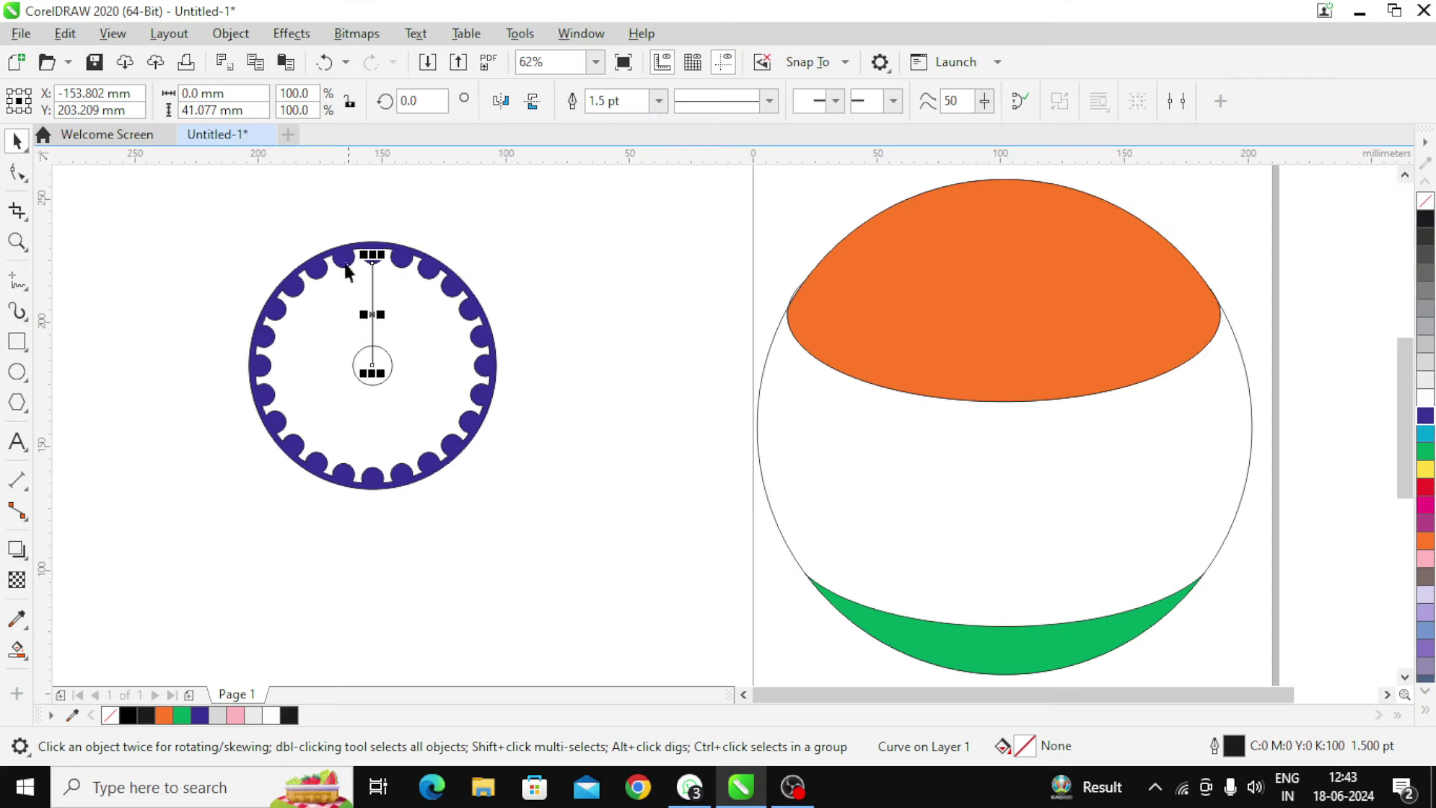
pyautogui.click(234, 35)
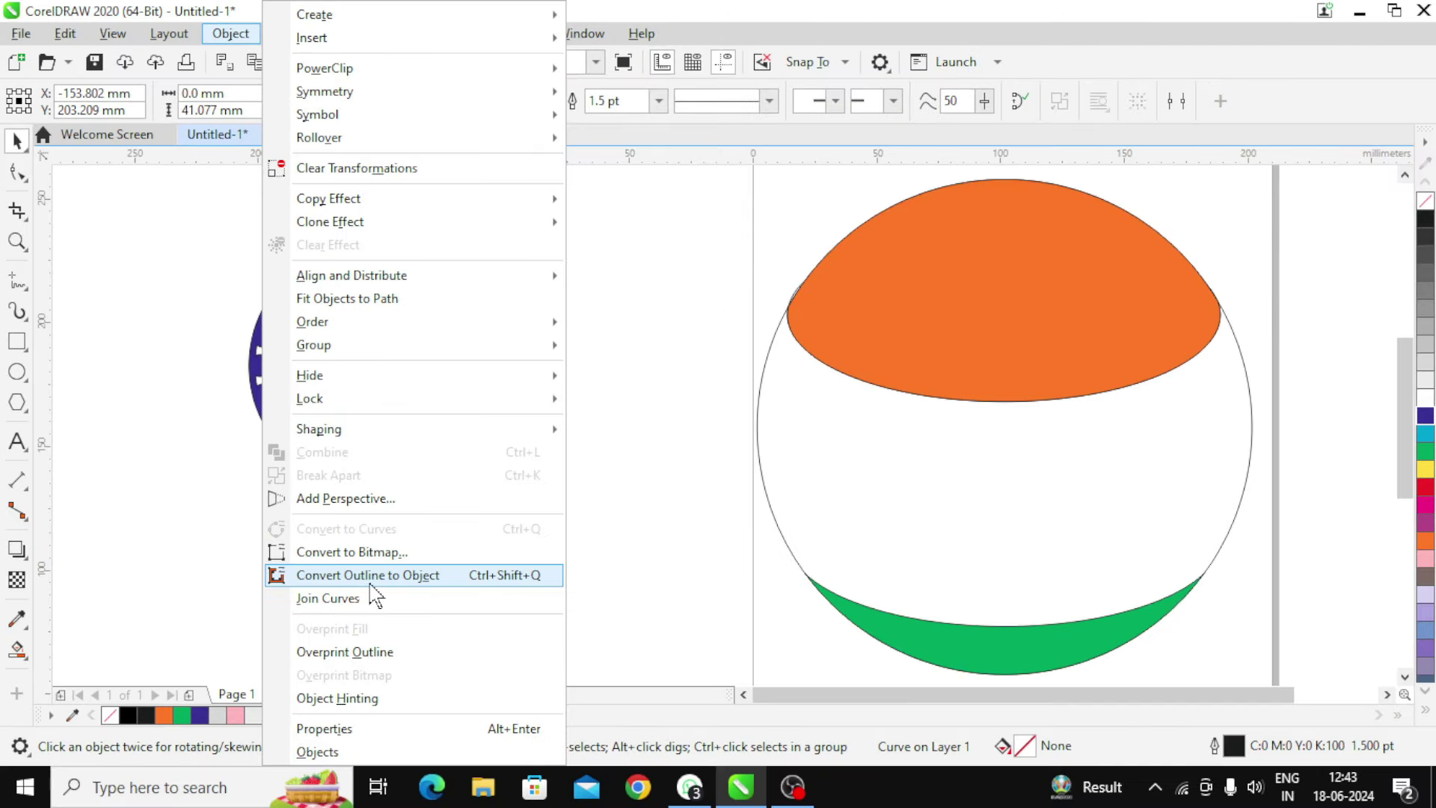
pyautogui.click(355, 583)
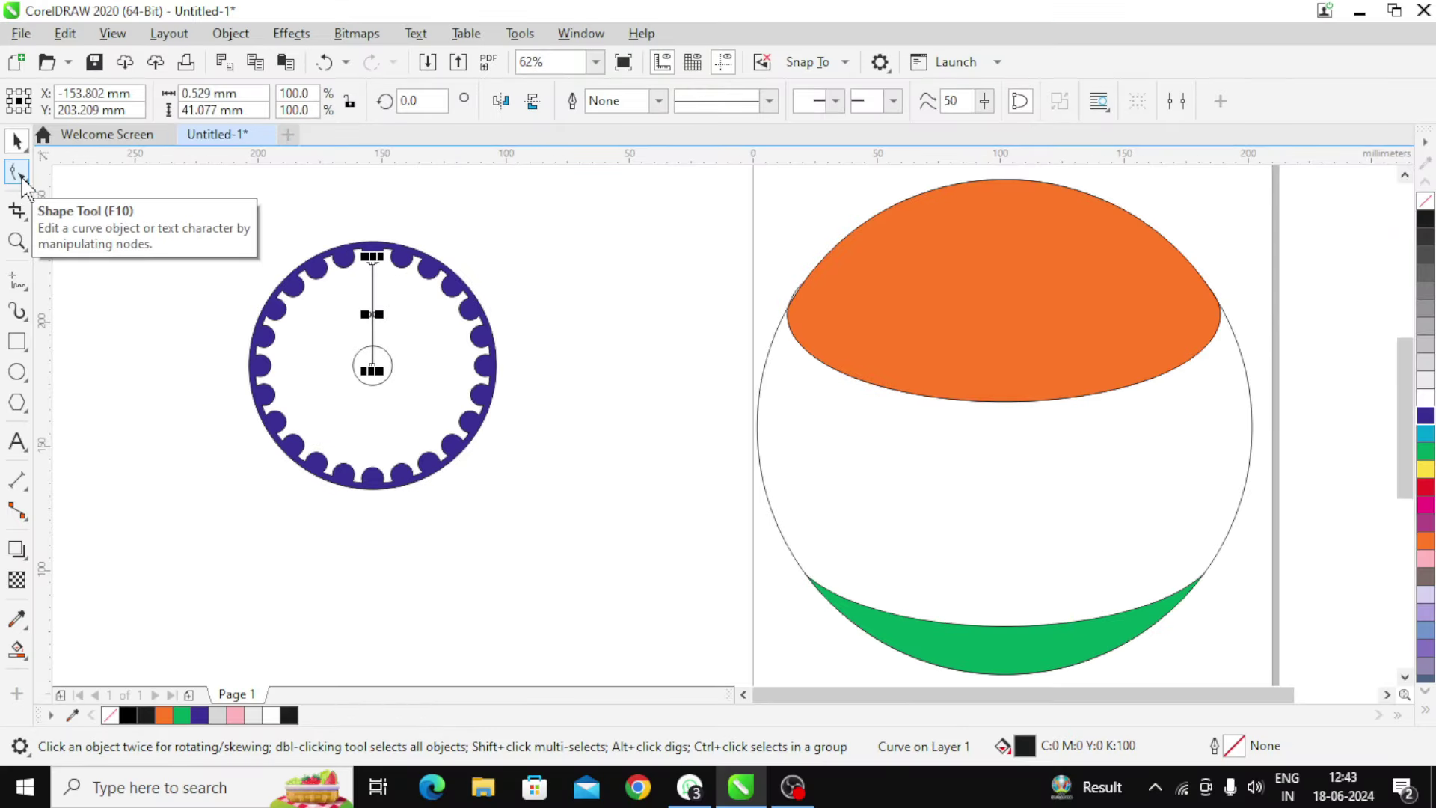
# - Shape the vertical spoke into a slim diamond by adding a midpoint node on each side and moving them to the short line's ends
pyautogui.click(22, 179)
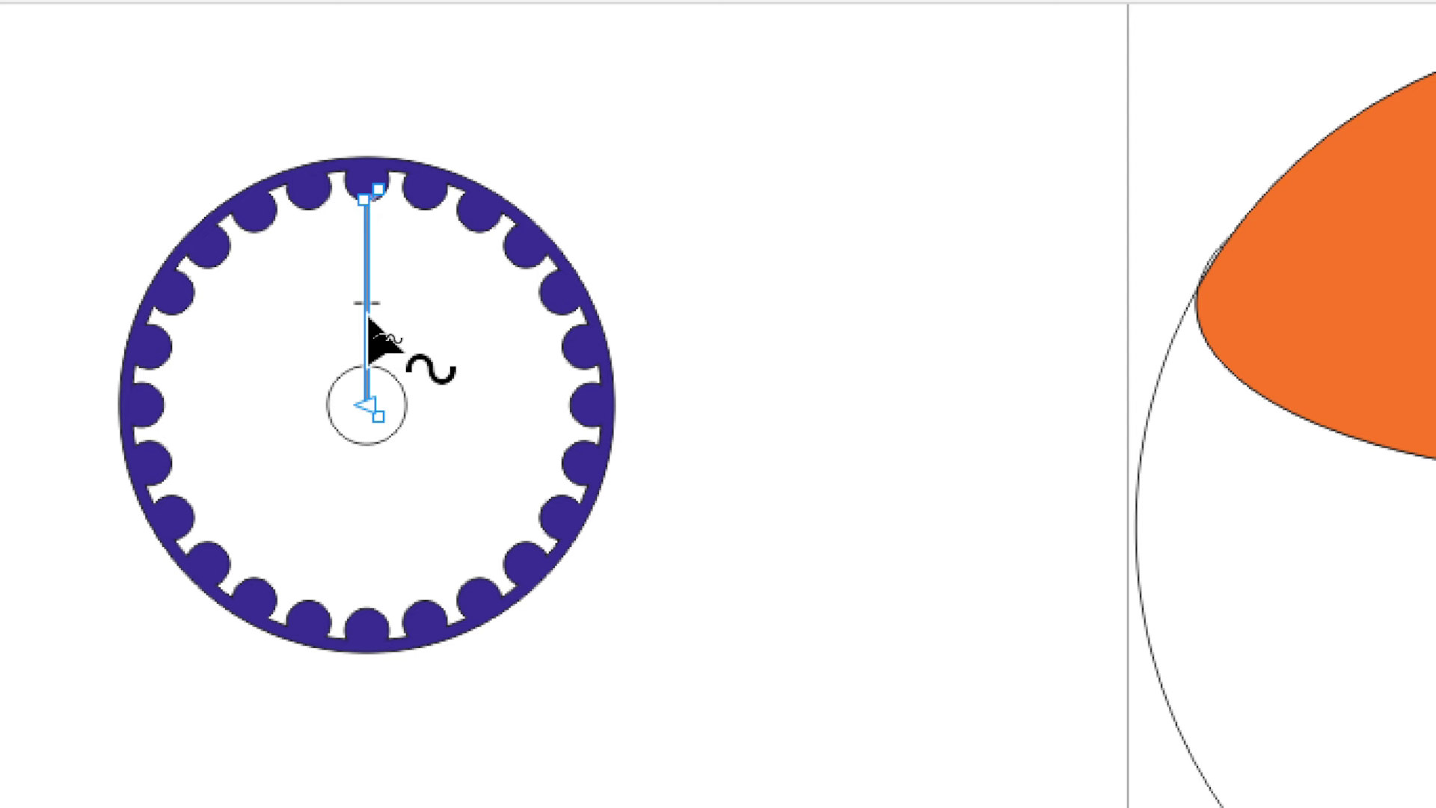
pyautogui.click(365, 316)
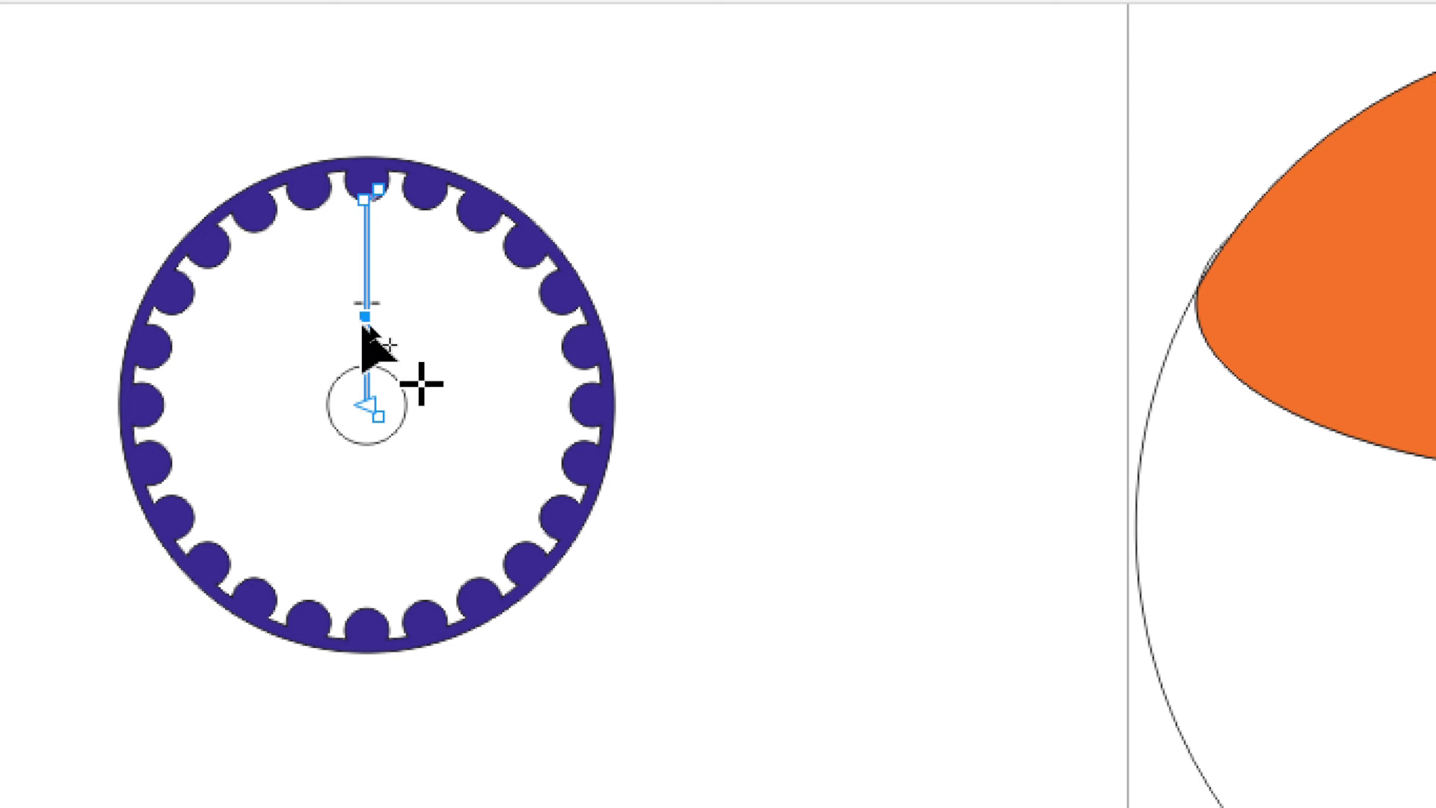
pyautogui.moveTo(365, 323); pyautogui.dragTo(389, 320)
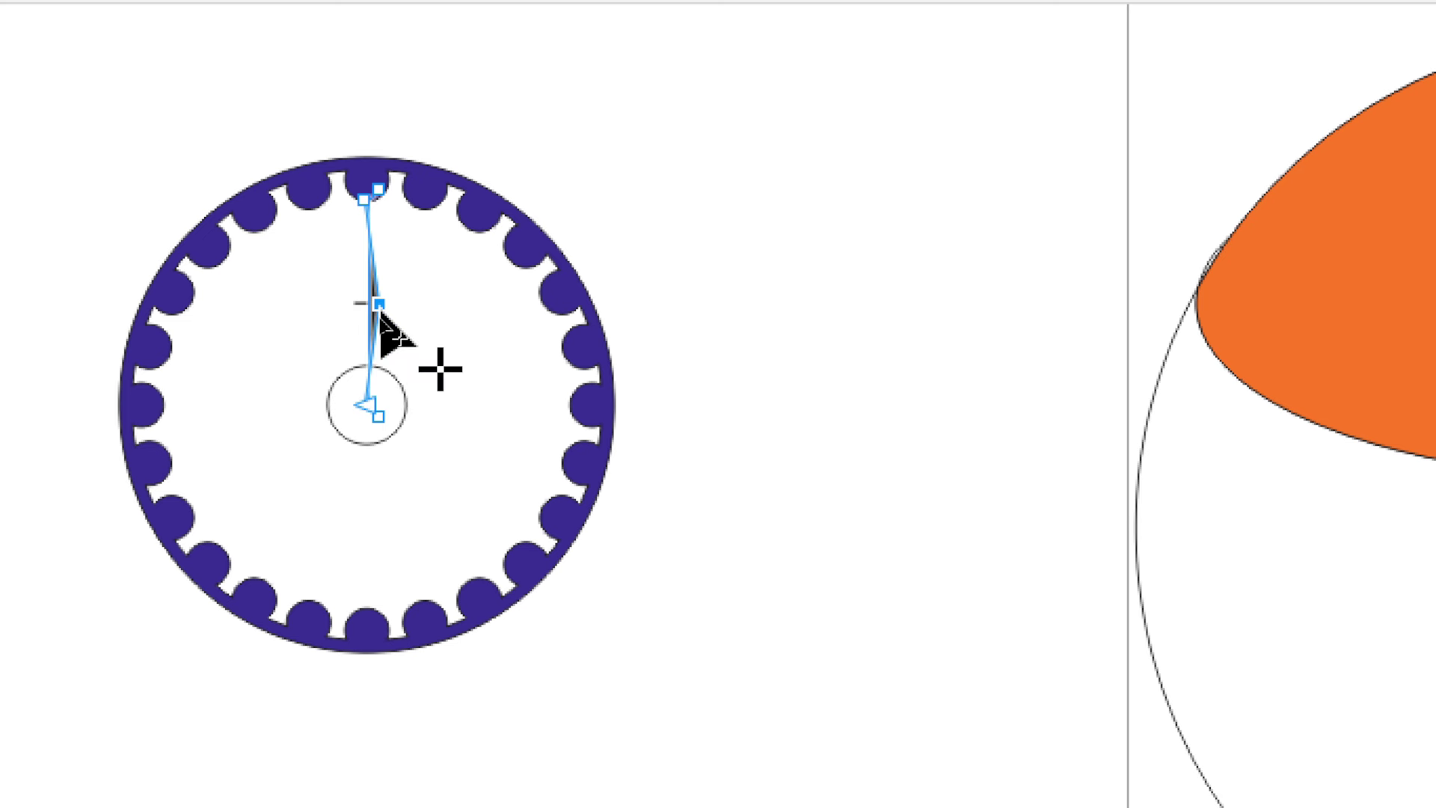
pyautogui.doubleClick(368, 318)
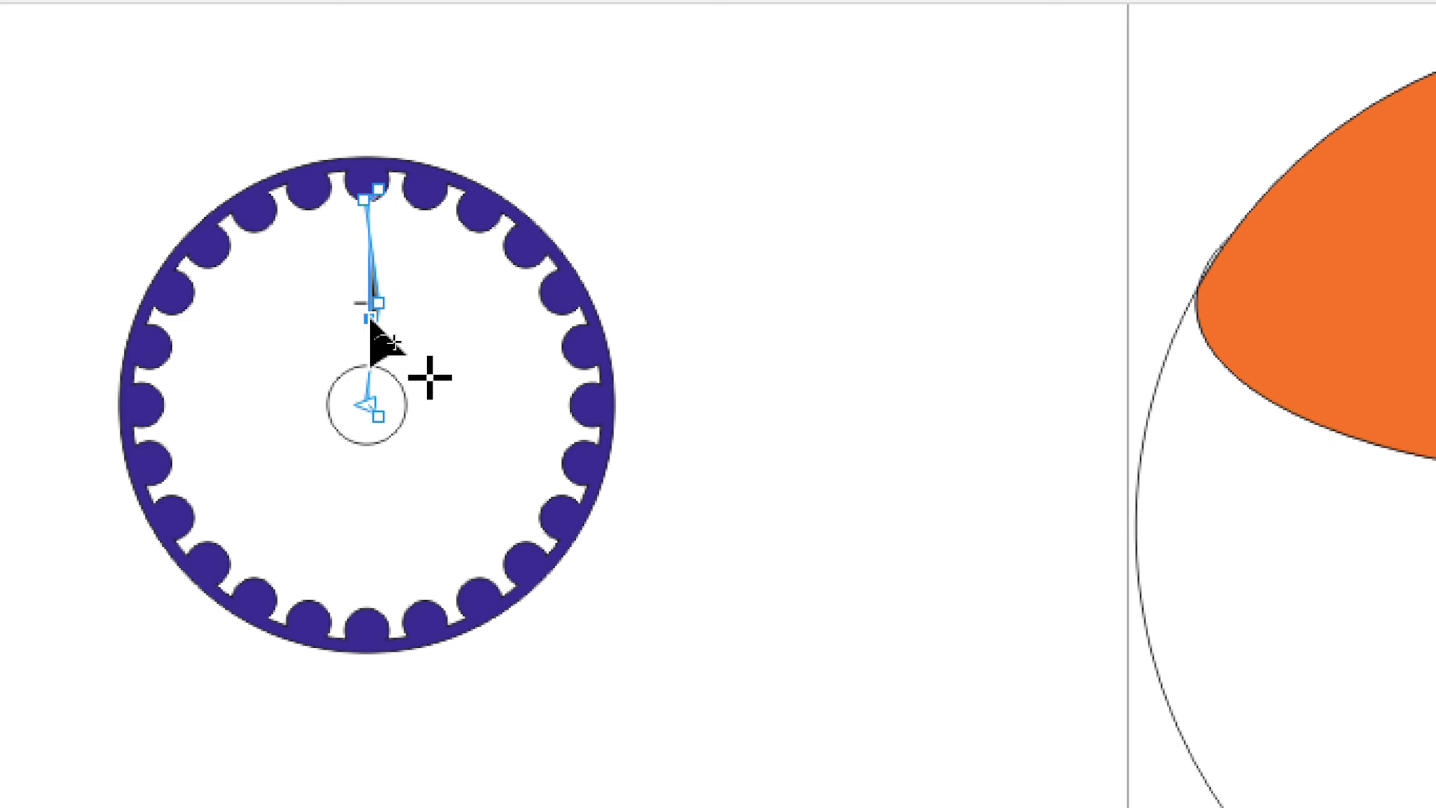
pyautogui.moveTo(370, 319); pyautogui.dragTo(358, 313)
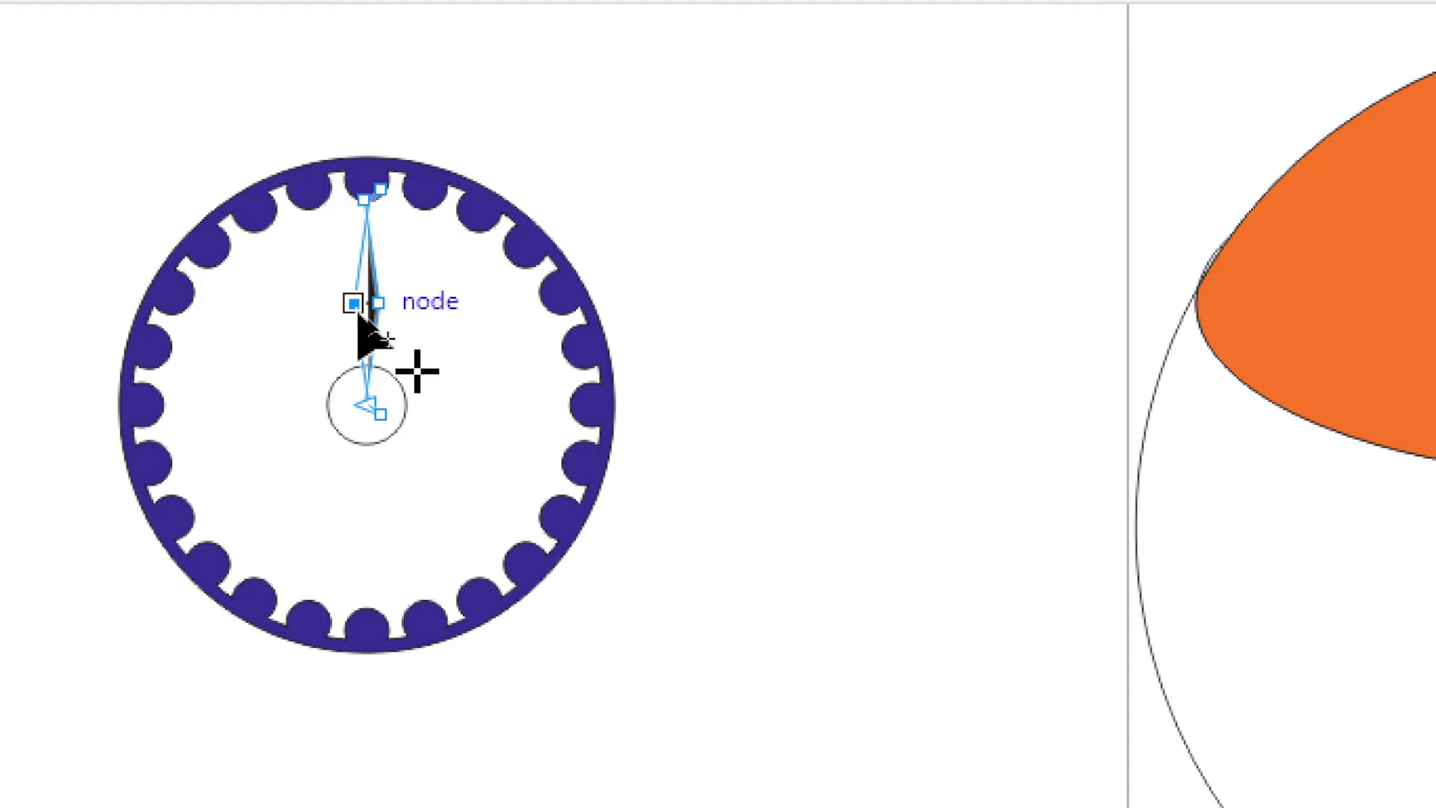
pyautogui.moveTo(357, 313); pyautogui.dragTo(357, 313)
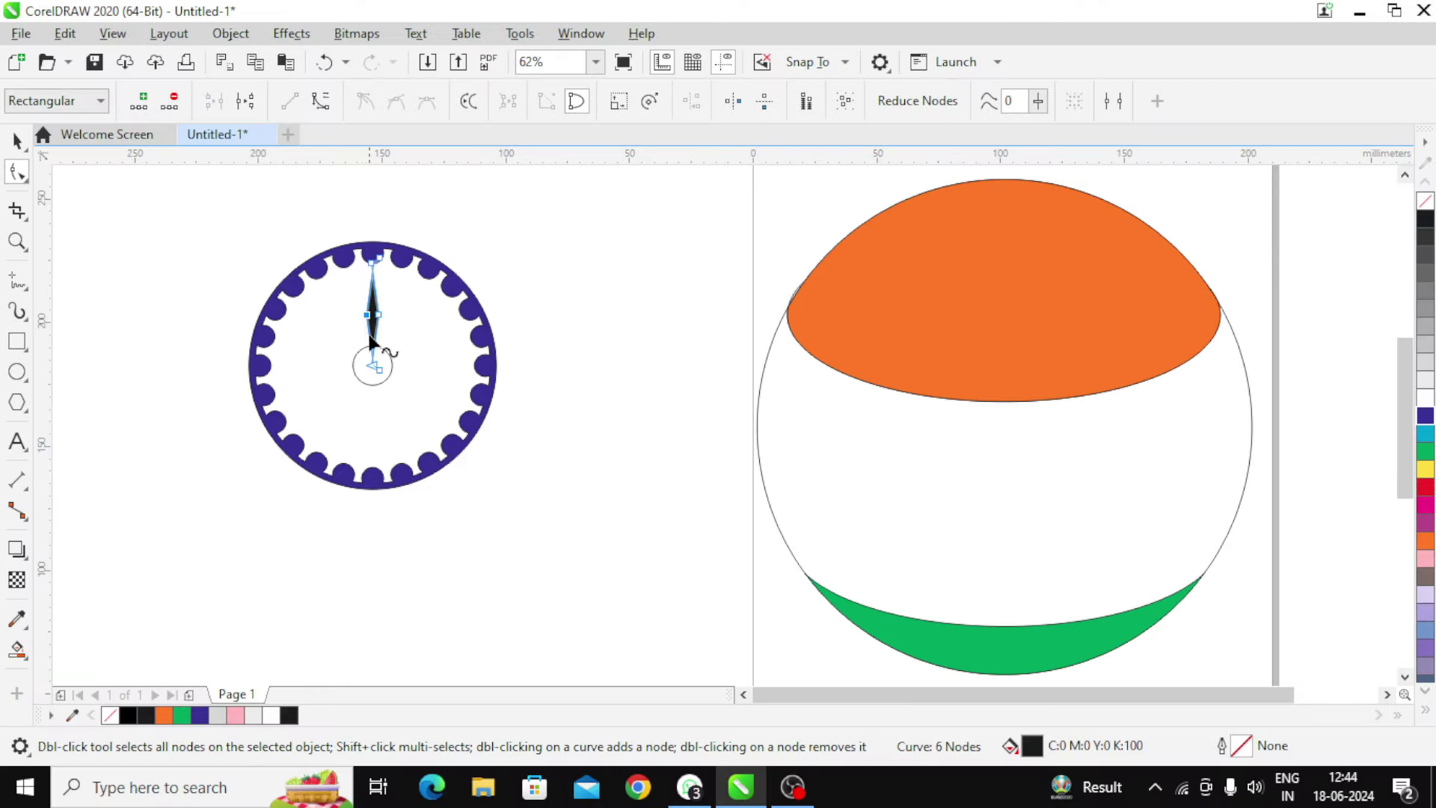
pyautogui.click(16, 140)
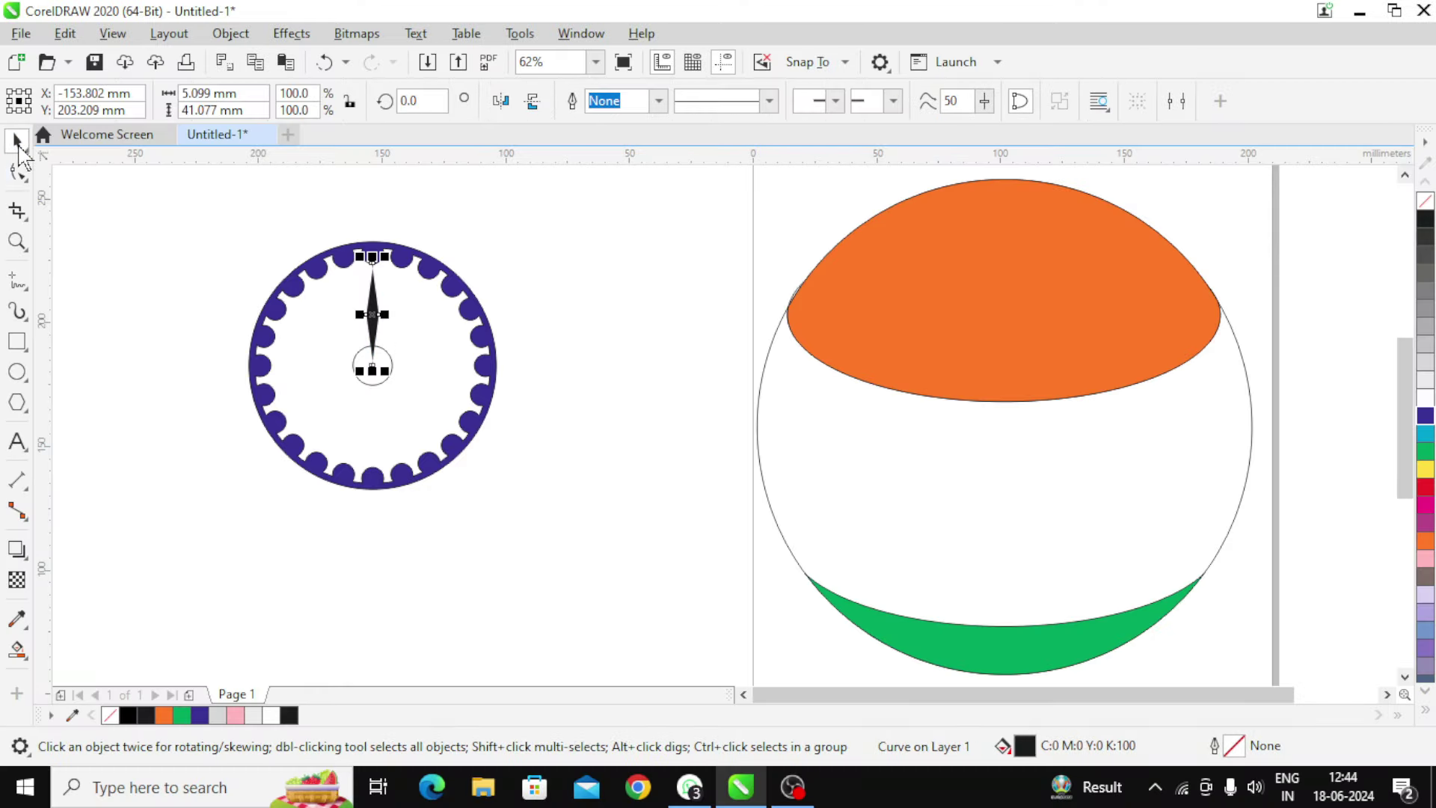
# - Move the diamond spoke's rotation centre to the centre of the small hub circle
pyautogui.click(372, 314)
pyautogui.moveTo(372, 314); pyautogui.dragTo(372, 369)
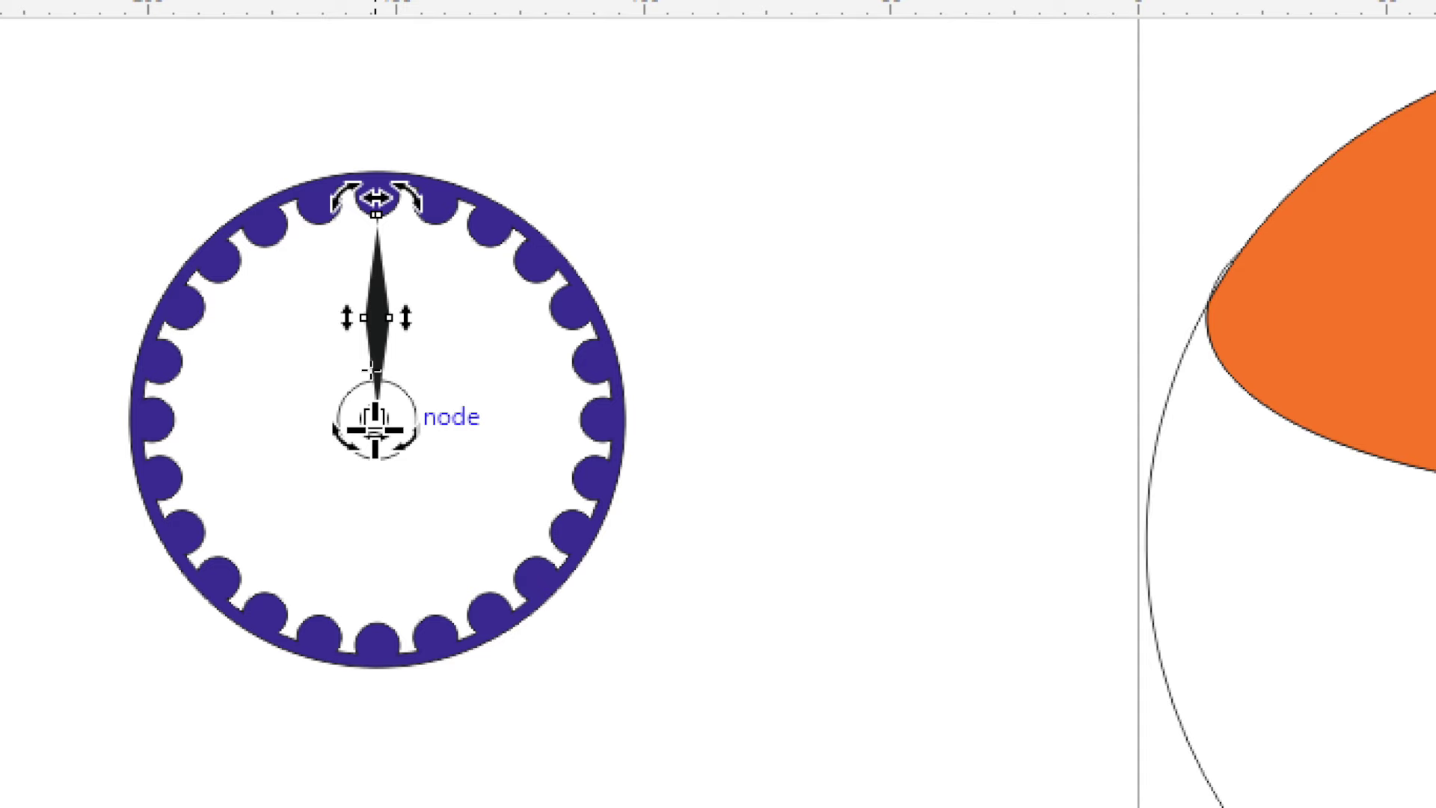
pyautogui.moveTo(372, 369); pyautogui.dragTo(371, 368)
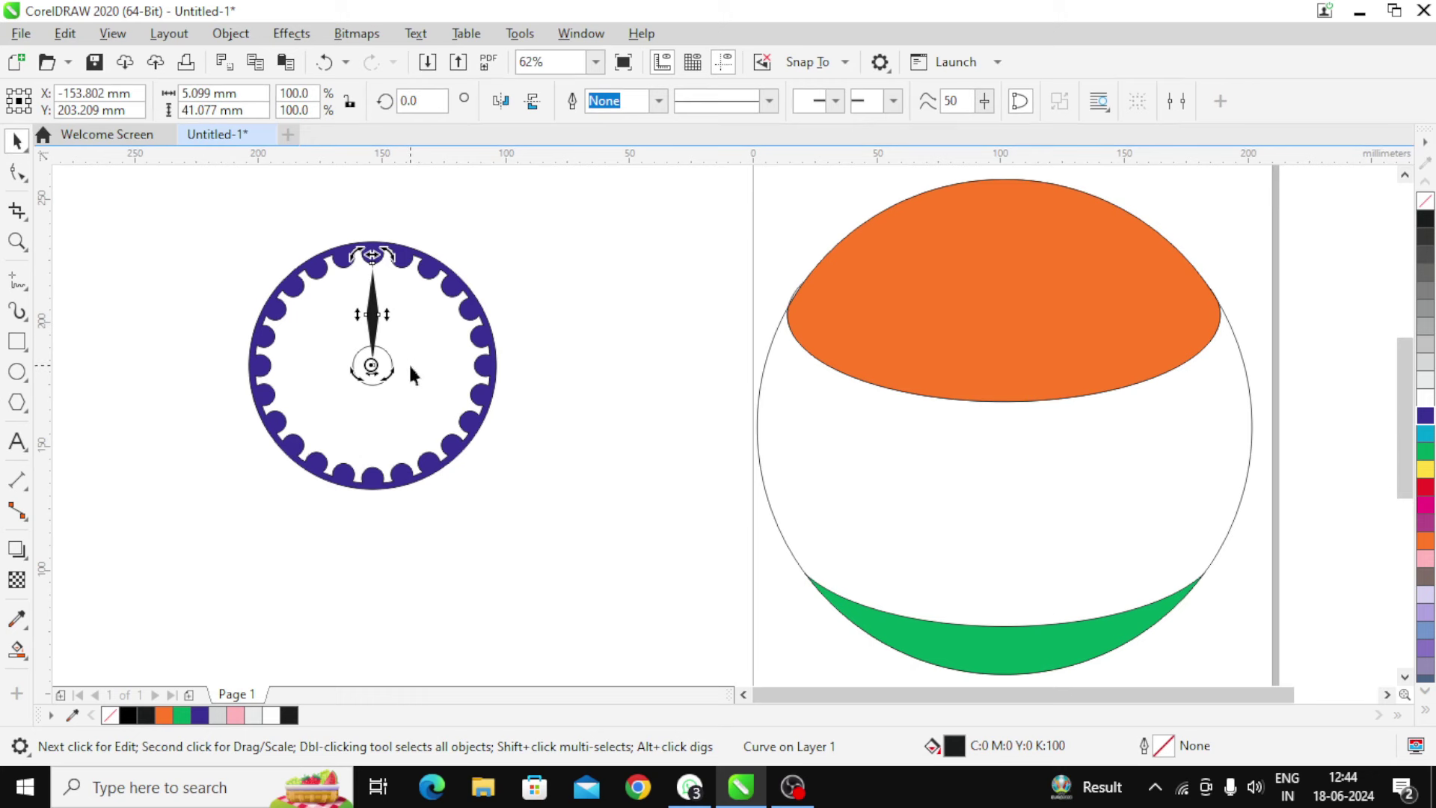
# - Rotate the spoke by 15° around the hub with 23 copies to complete the wheel
pyautogui.hotkey('alt', 'F8')
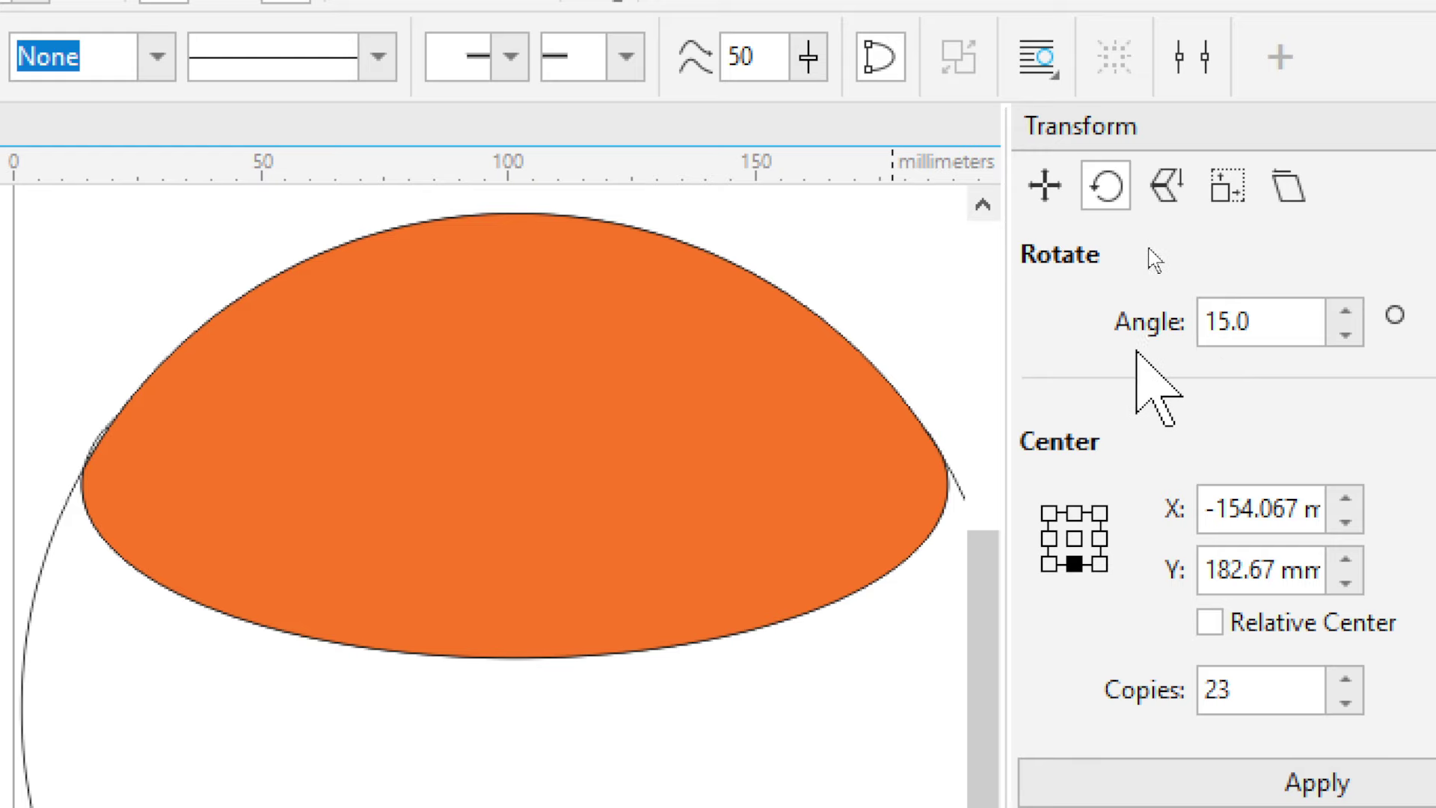
pyautogui.click(1227, 335)
pyautogui.click(1228, 587)
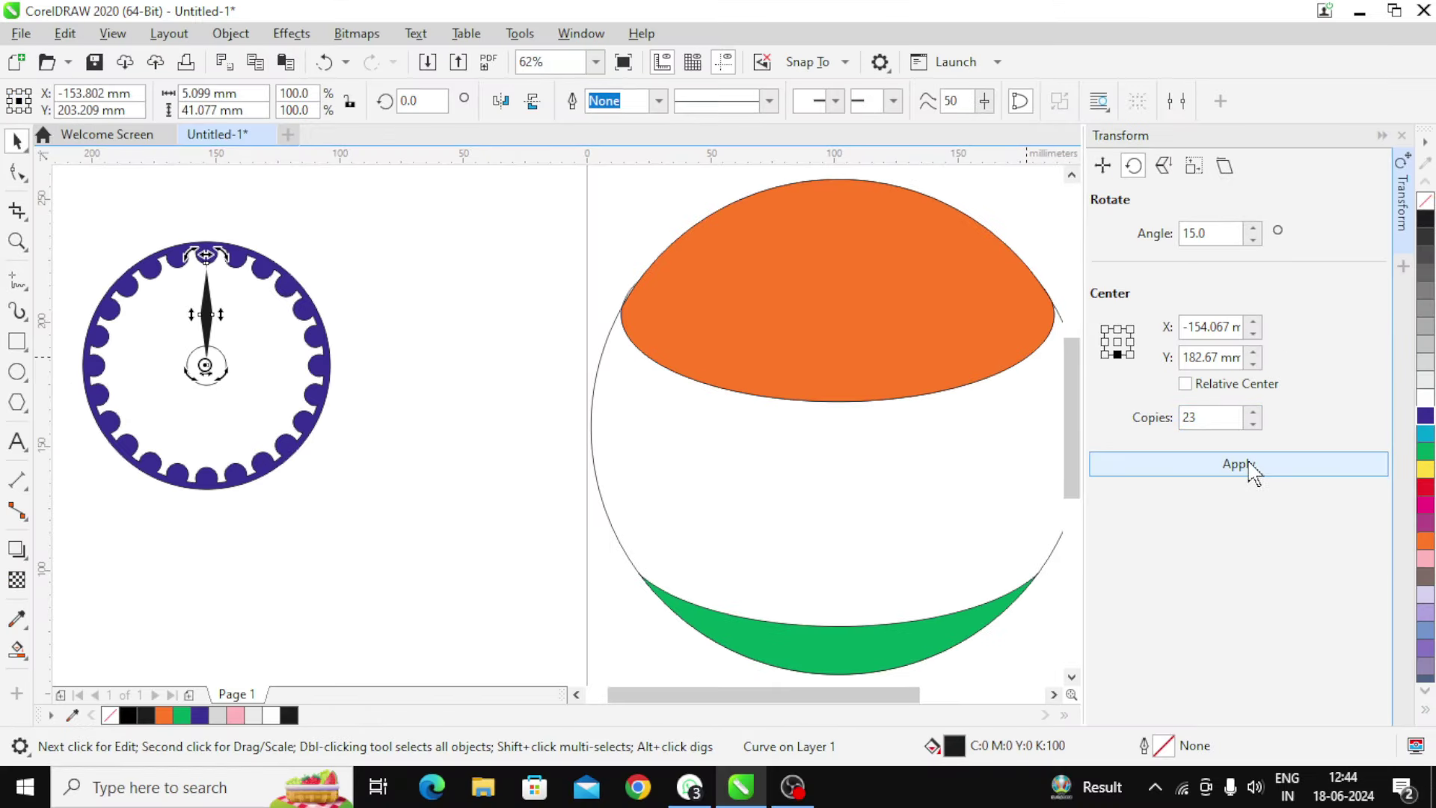
pyautogui.click(1238, 465)
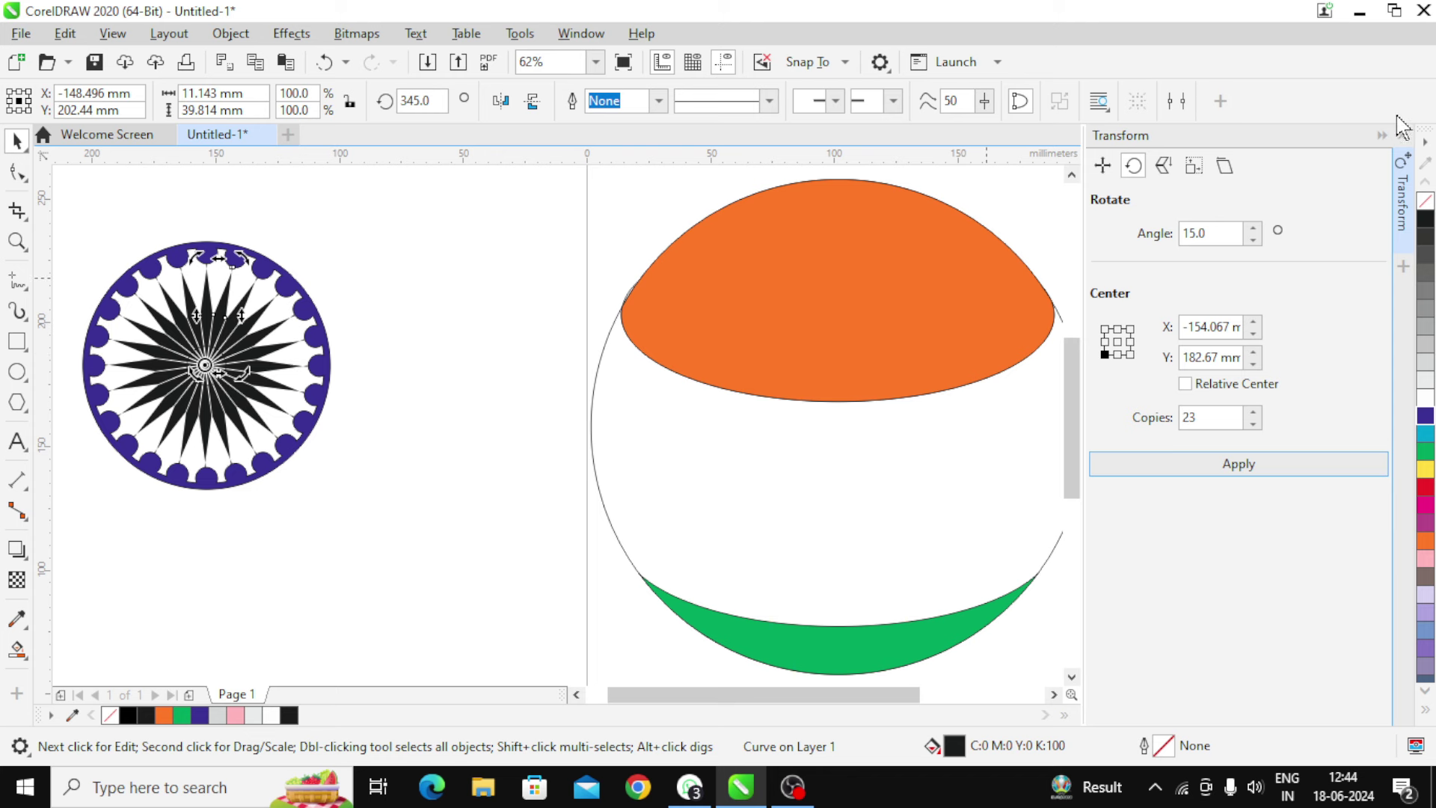
pyautogui.click(1403, 153)
pyautogui.click(570, 310)
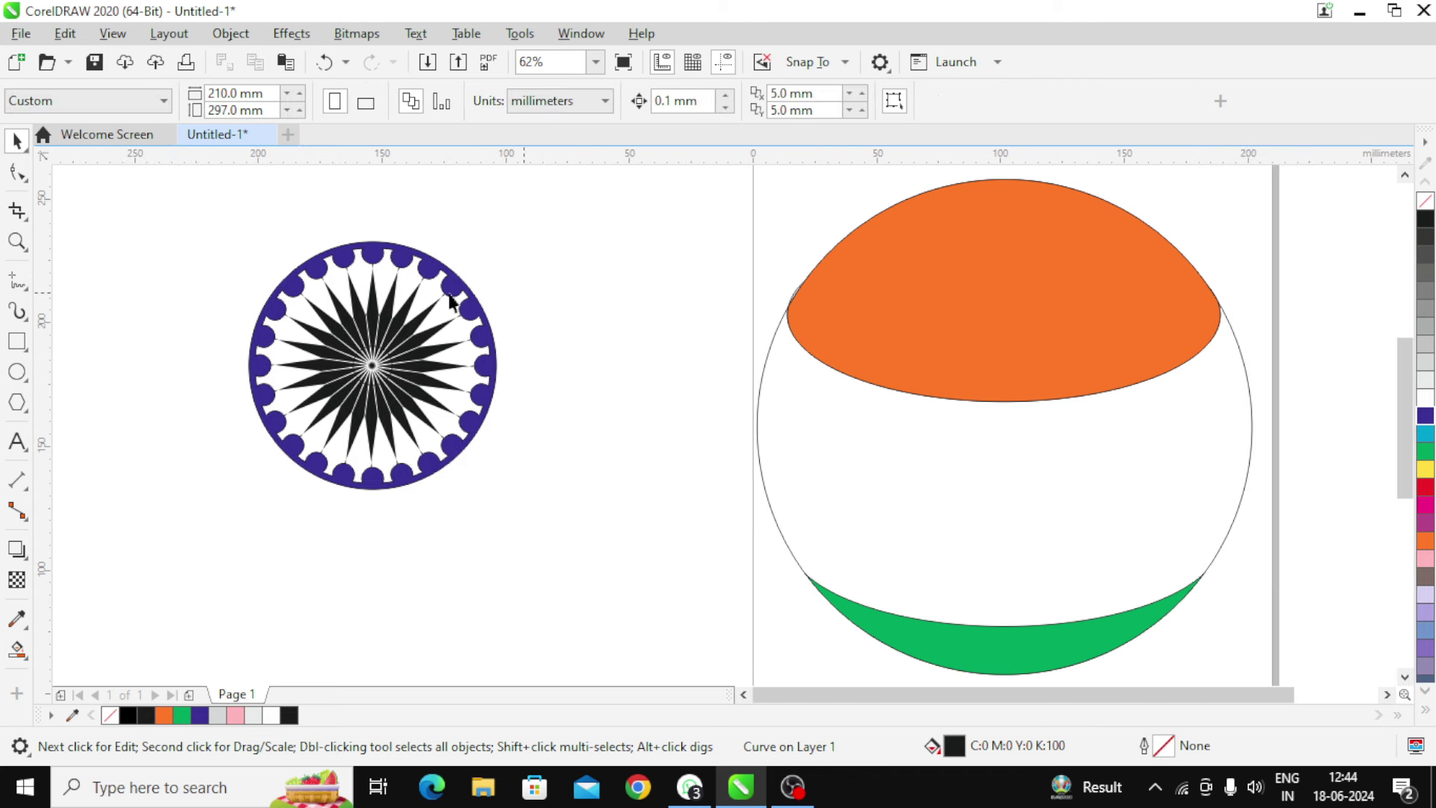
# - Weld the toothed ring, all the spokes and the hub circle into a single shape
pyautogui.moveTo(164, 211); pyautogui.dragTo(658, 567)
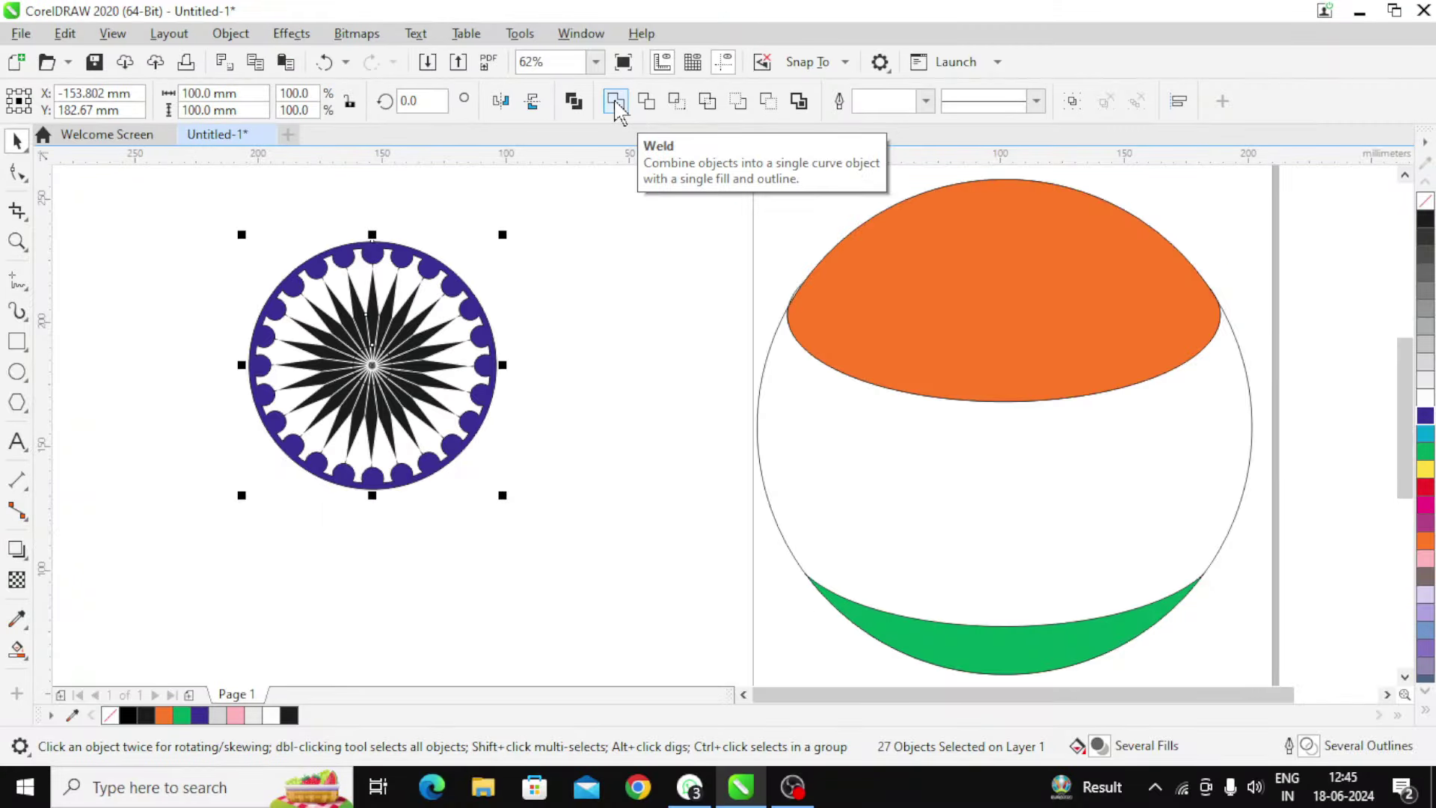
pyautogui.click(615, 105)
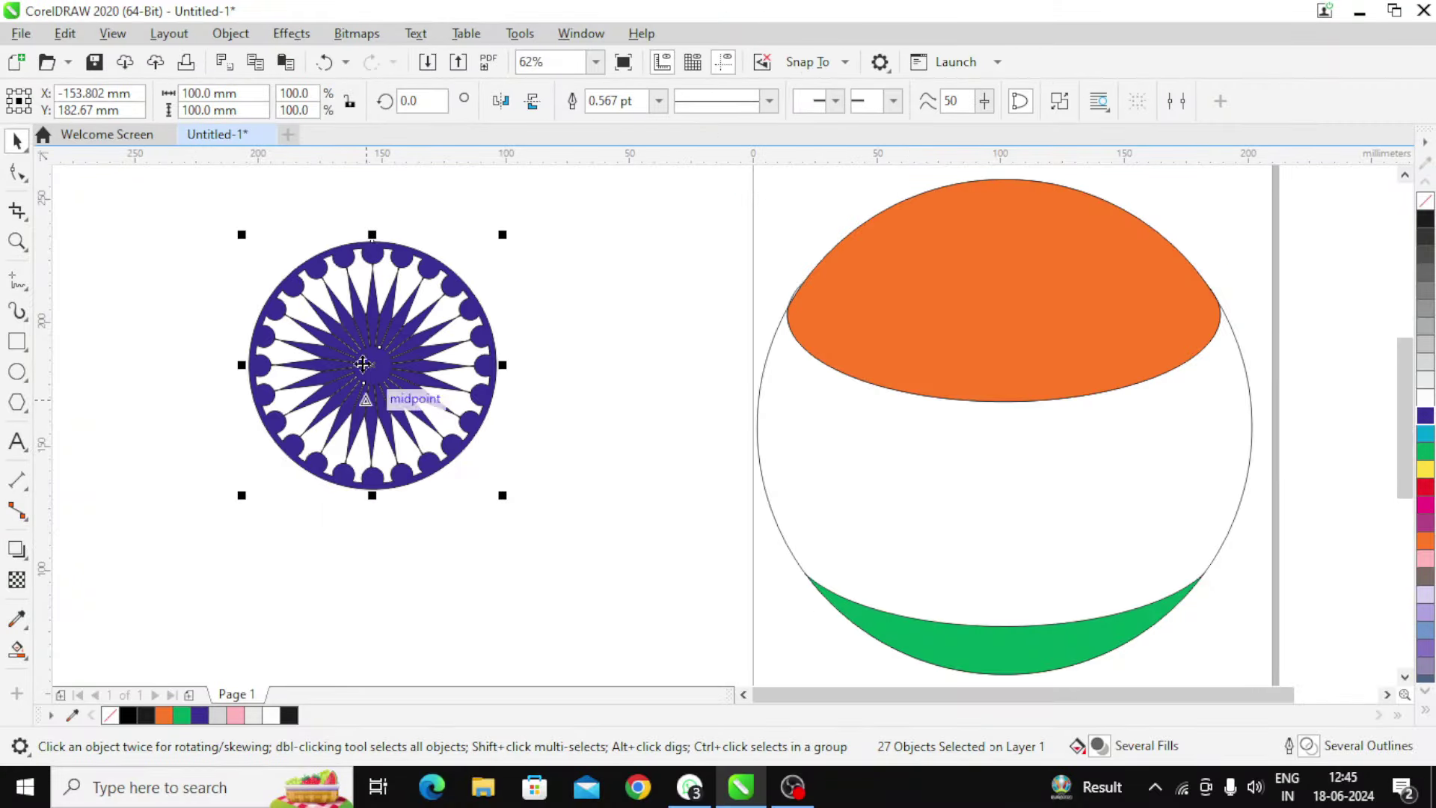
pyautogui.click(612, 326)
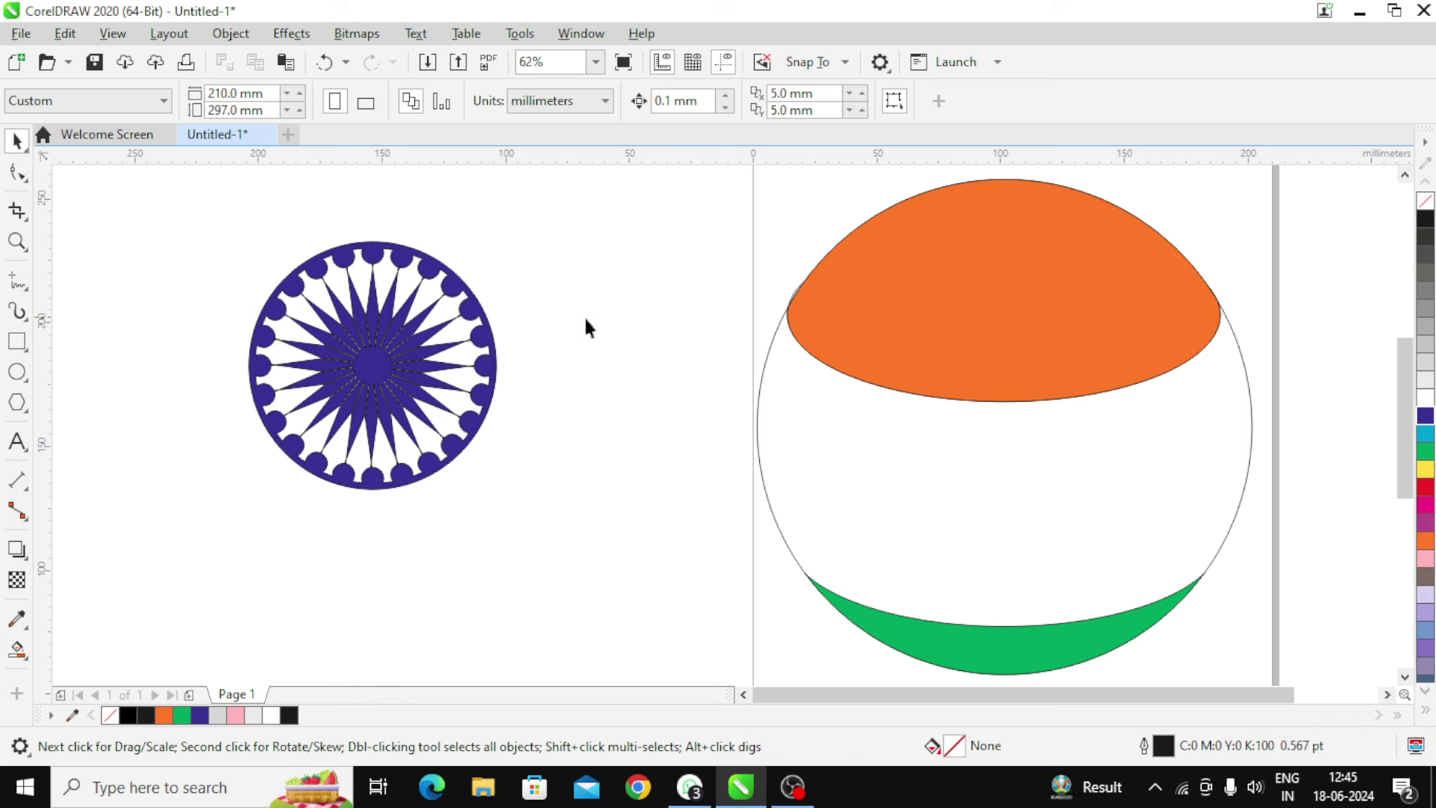
# - Place a copy of the page's 200 mm outline circle around the blue wheel and fill it with 10% Black
pyautogui.click(1240, 431)
pyautogui.moveTo(1228, 423); pyautogui.dragTo(622, 395)
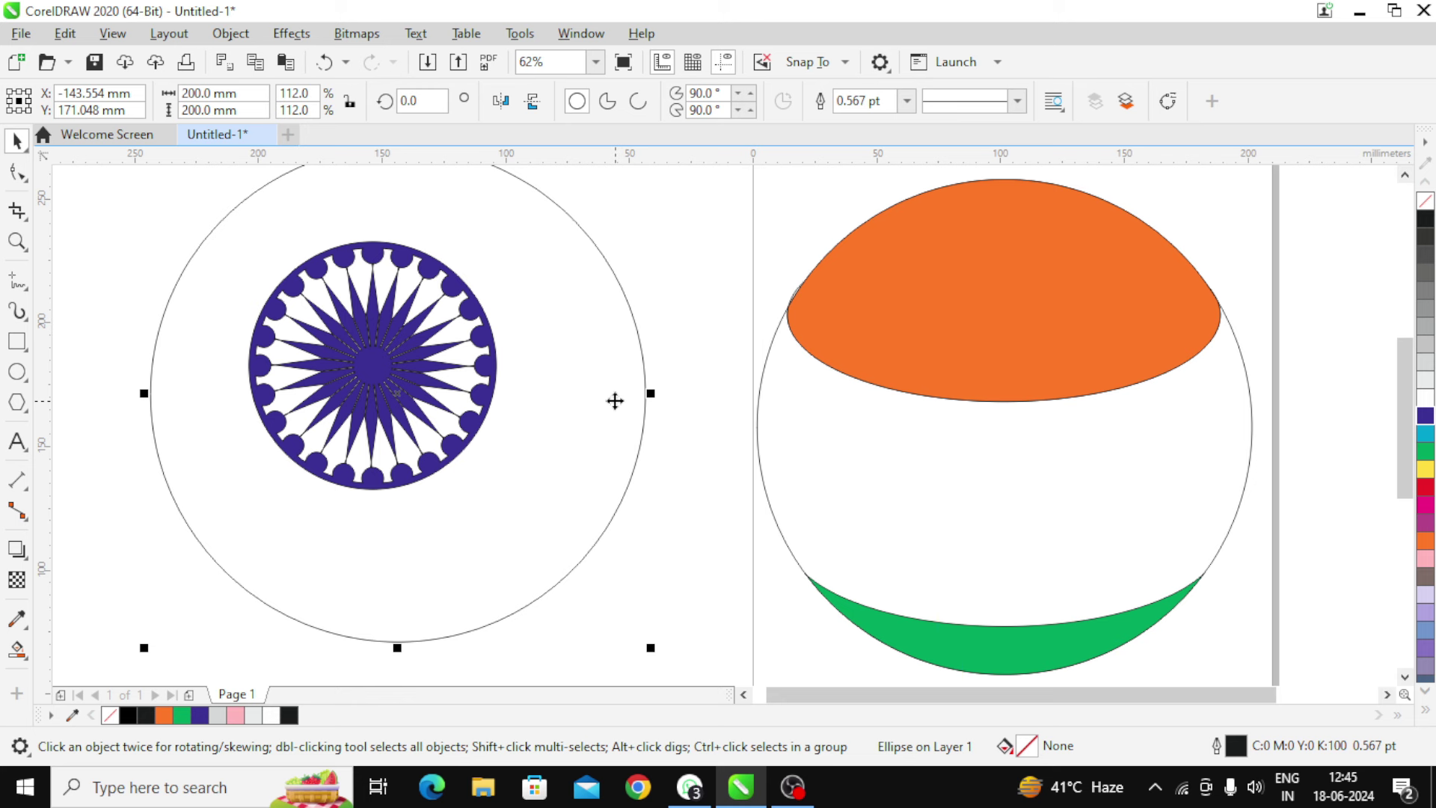
pyautogui.moveTo(609, 400); pyautogui.dragTo(570, 384)
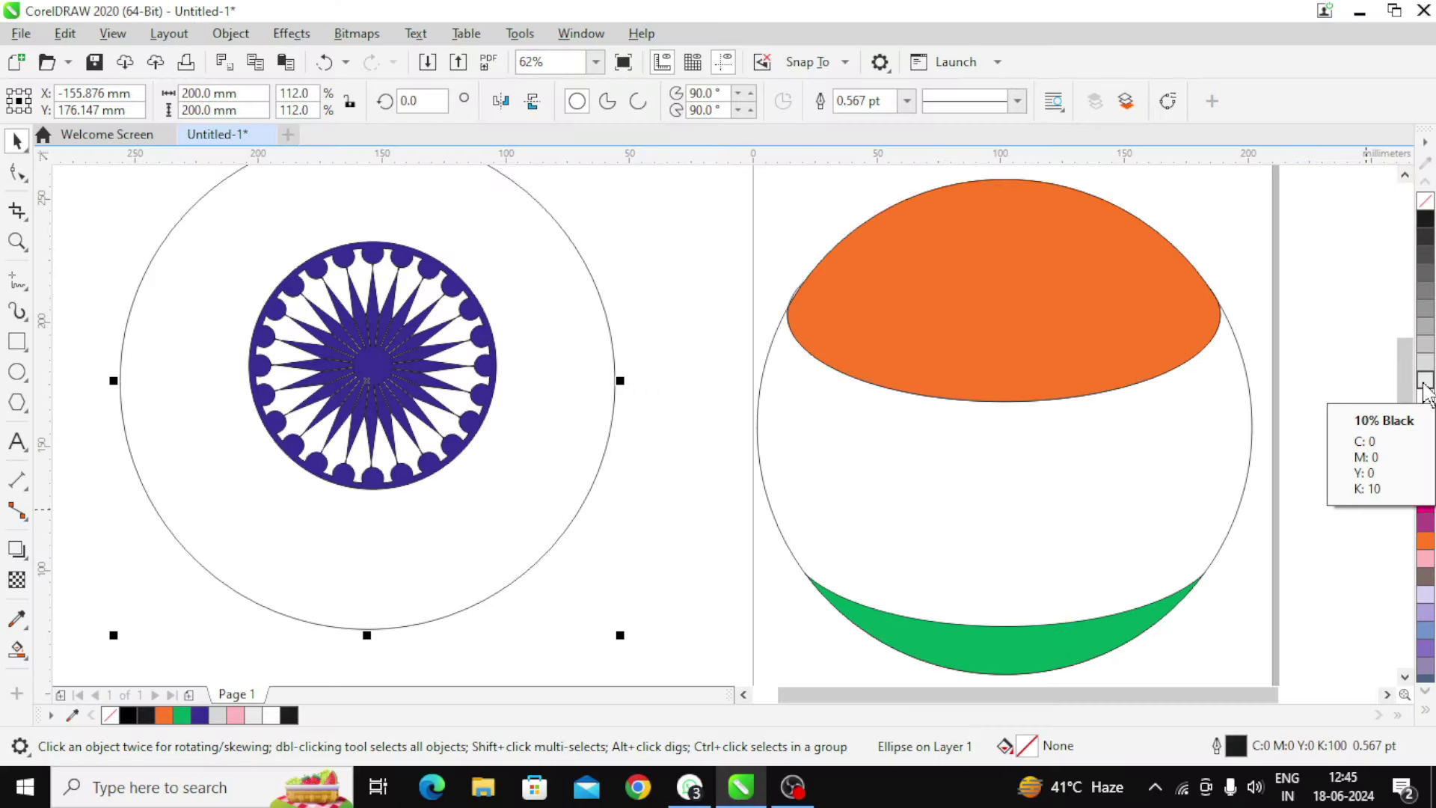
pyautogui.click(1424, 382)
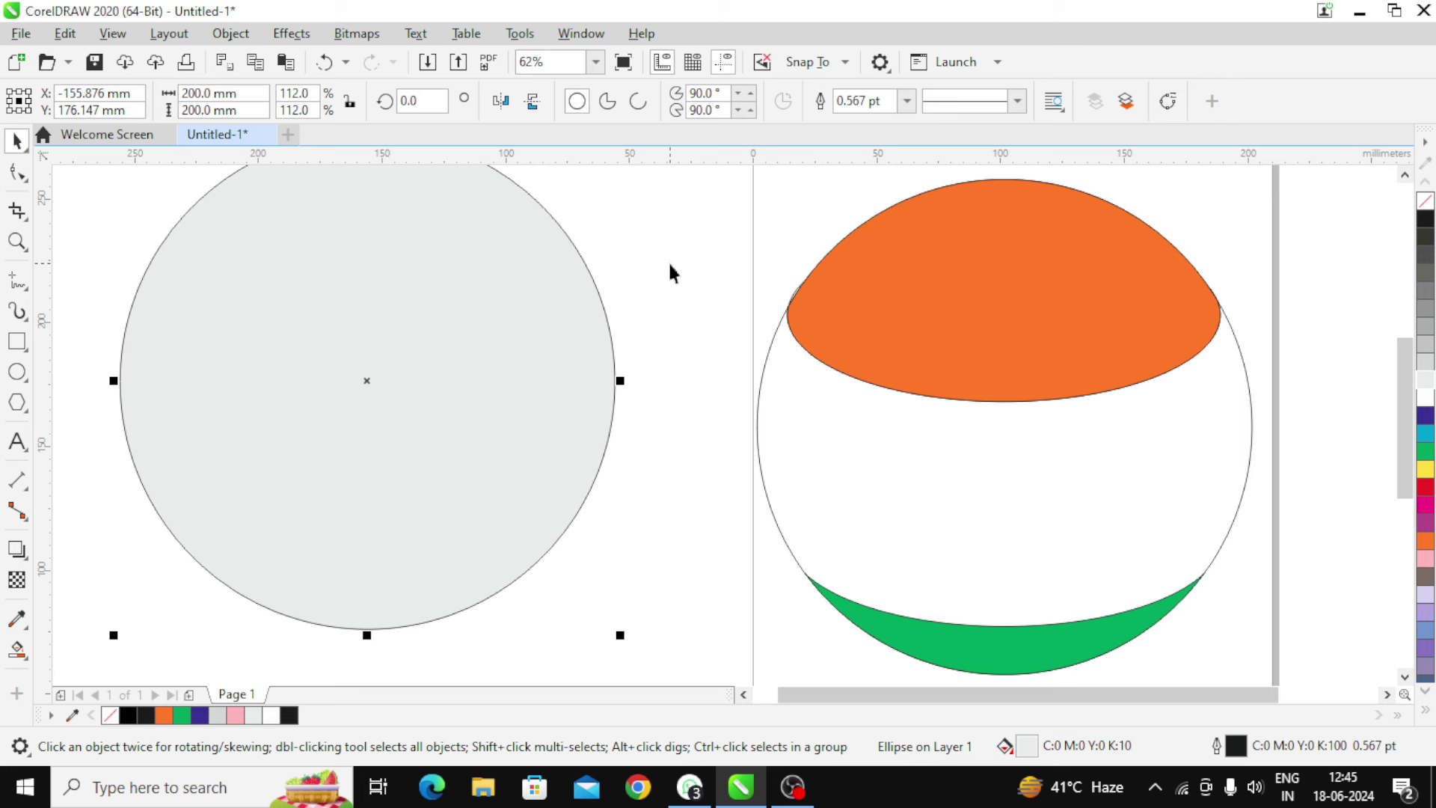
# - Send the grey circle to the back and centre the blue wheel on it horizontally and vertically
pyautogui.hotkey('shift', 'pagedown')
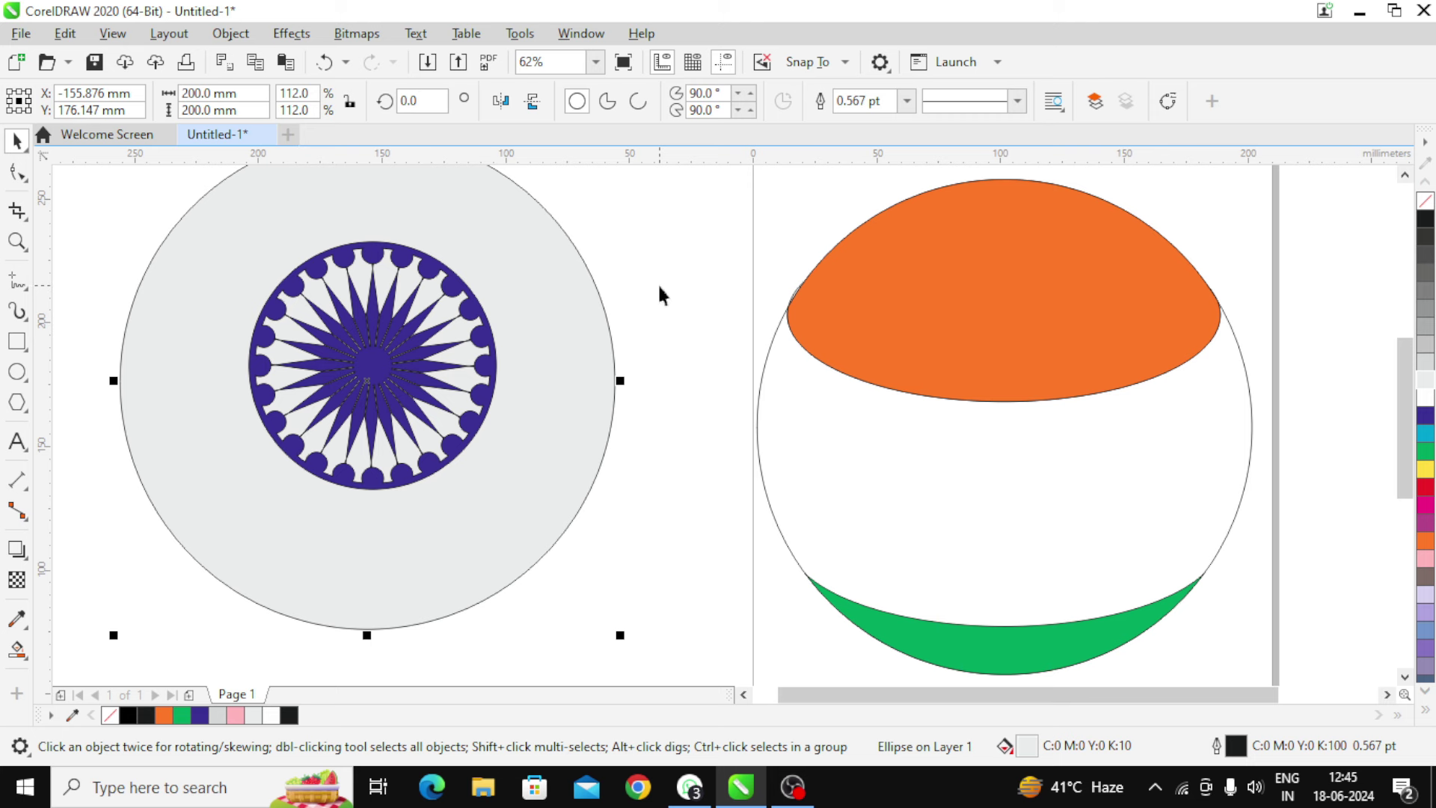
pyautogui.hotkey('shift', 'F4')
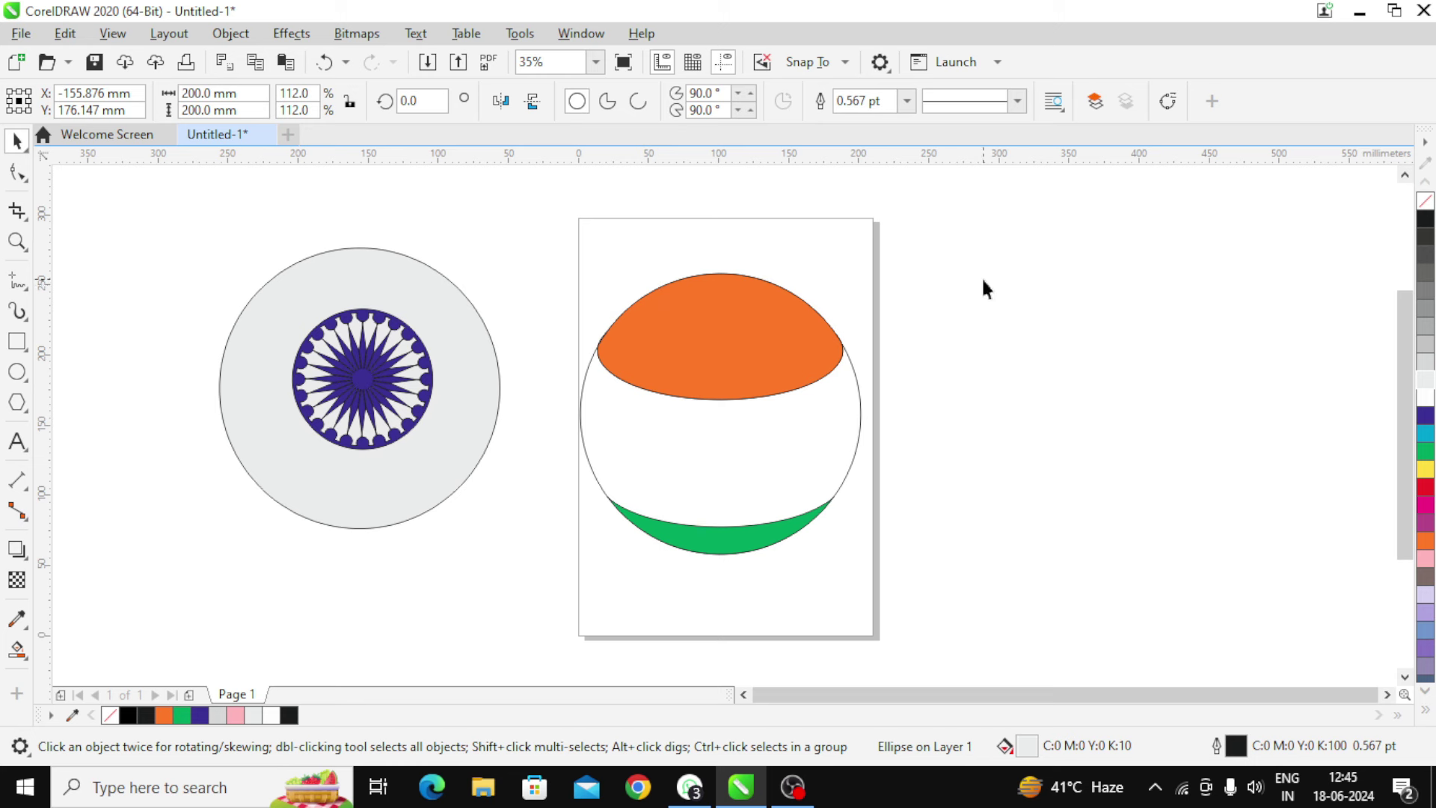
pyautogui.moveTo(152, 214); pyautogui.dragTo(516, 462)
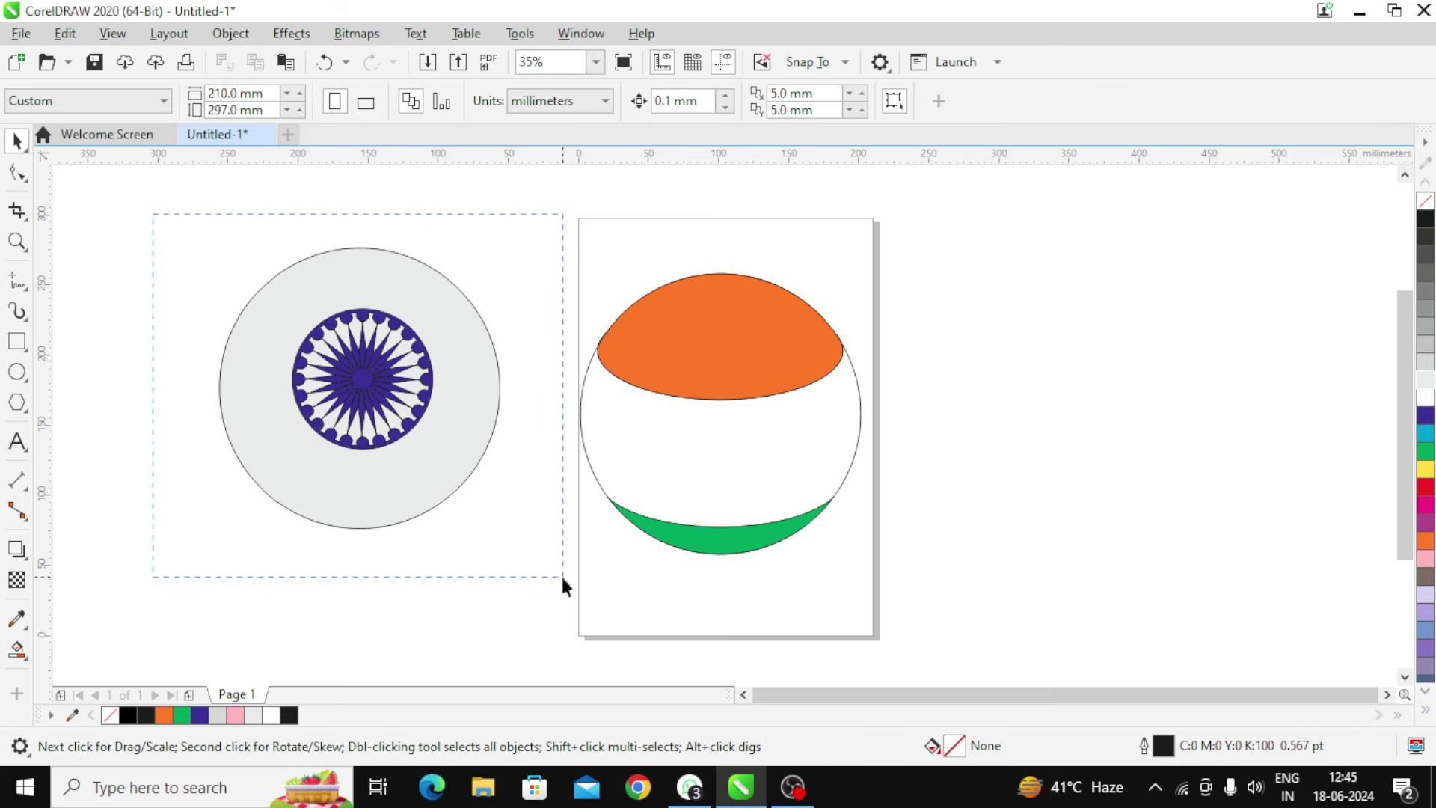
pyautogui.moveTo(562, 577); pyautogui.dragTo(562, 577)
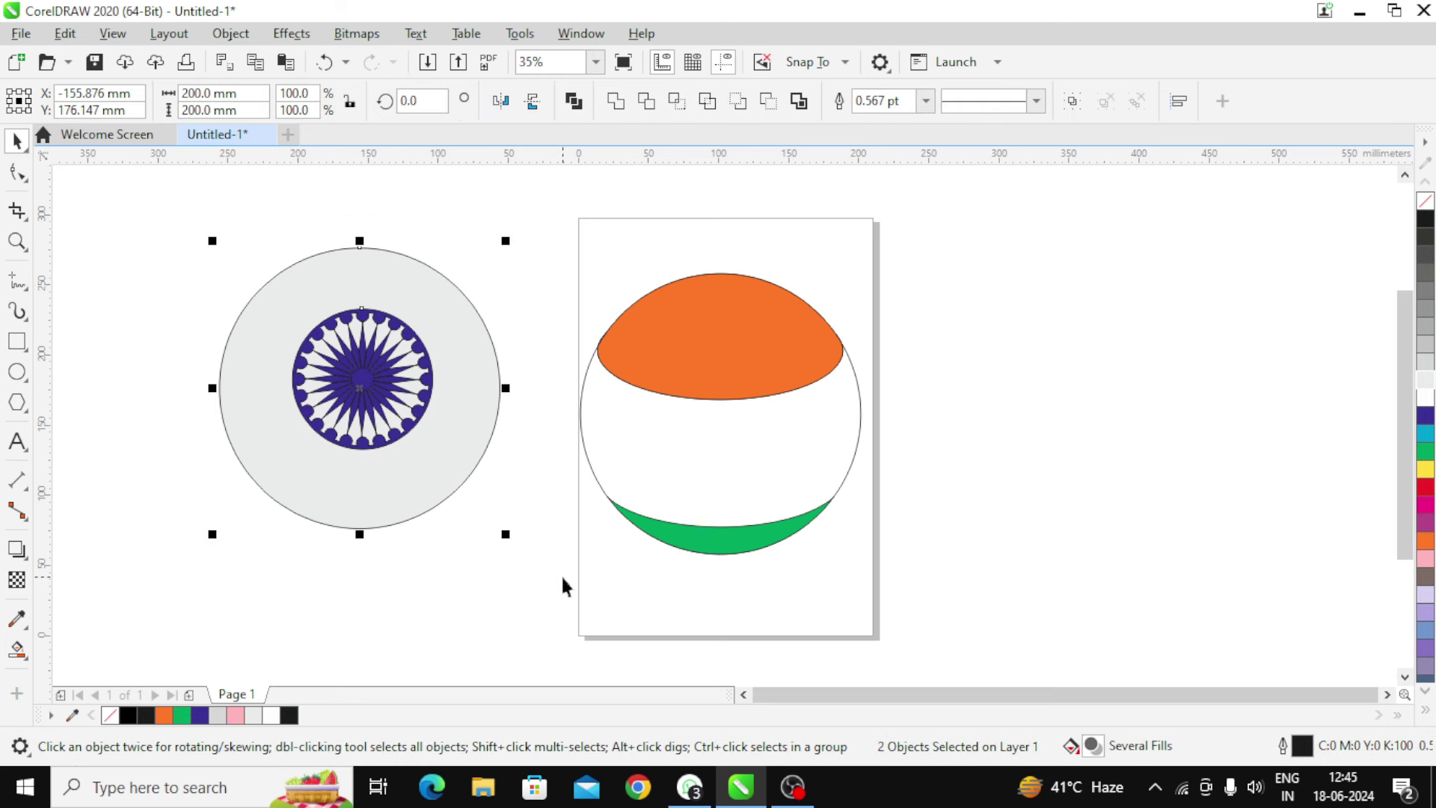
pyautogui.press('c')
pyautogui.press('e')
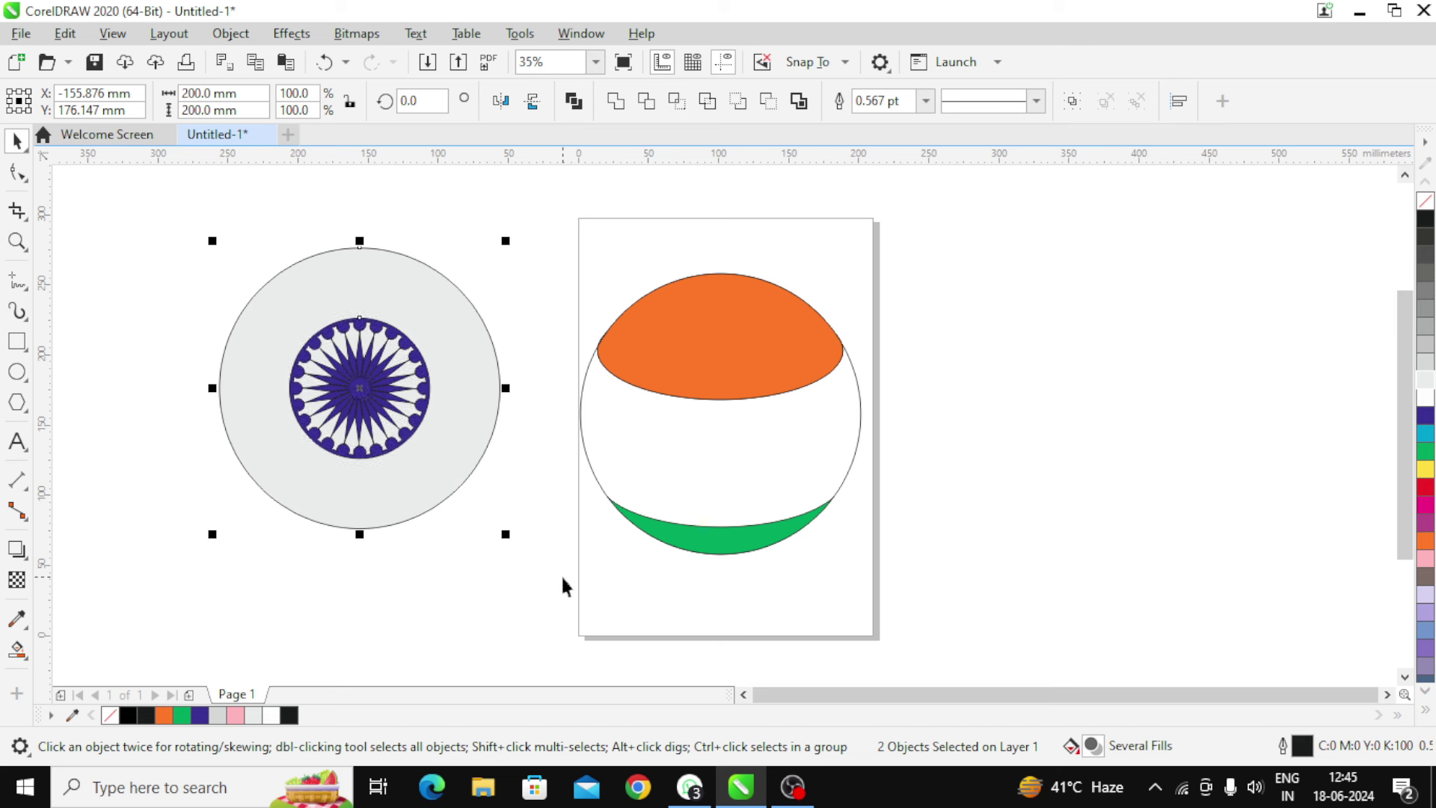
pyautogui.click(1083, 483)
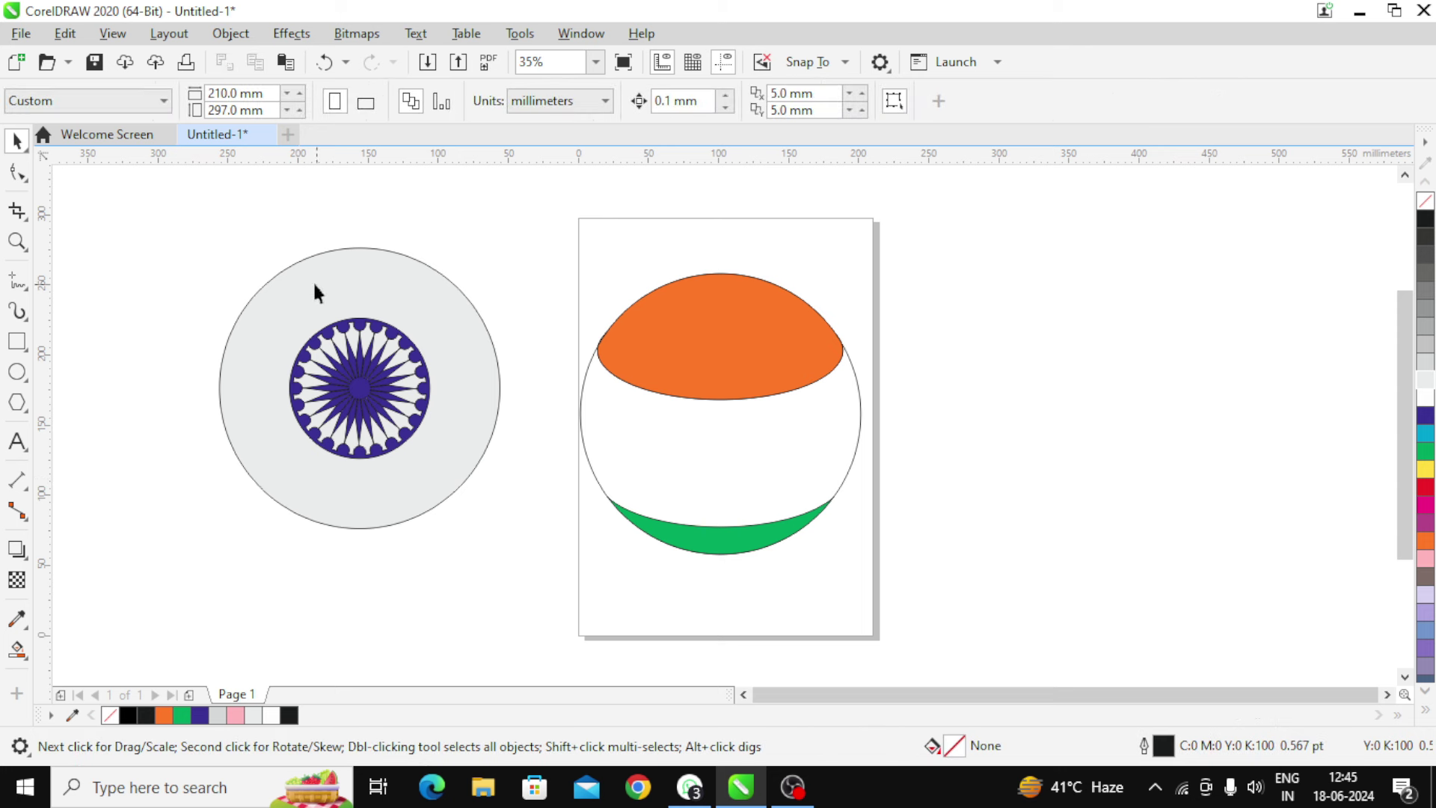
# - Align the centres of the grey circle and blue wheel to the large outline circle on the page
pyautogui.moveTo(513, 337); pyautogui.dragTo(558, 466)
pyautogui.moveTo(565, 555); pyautogui.dragTo(573, 557)
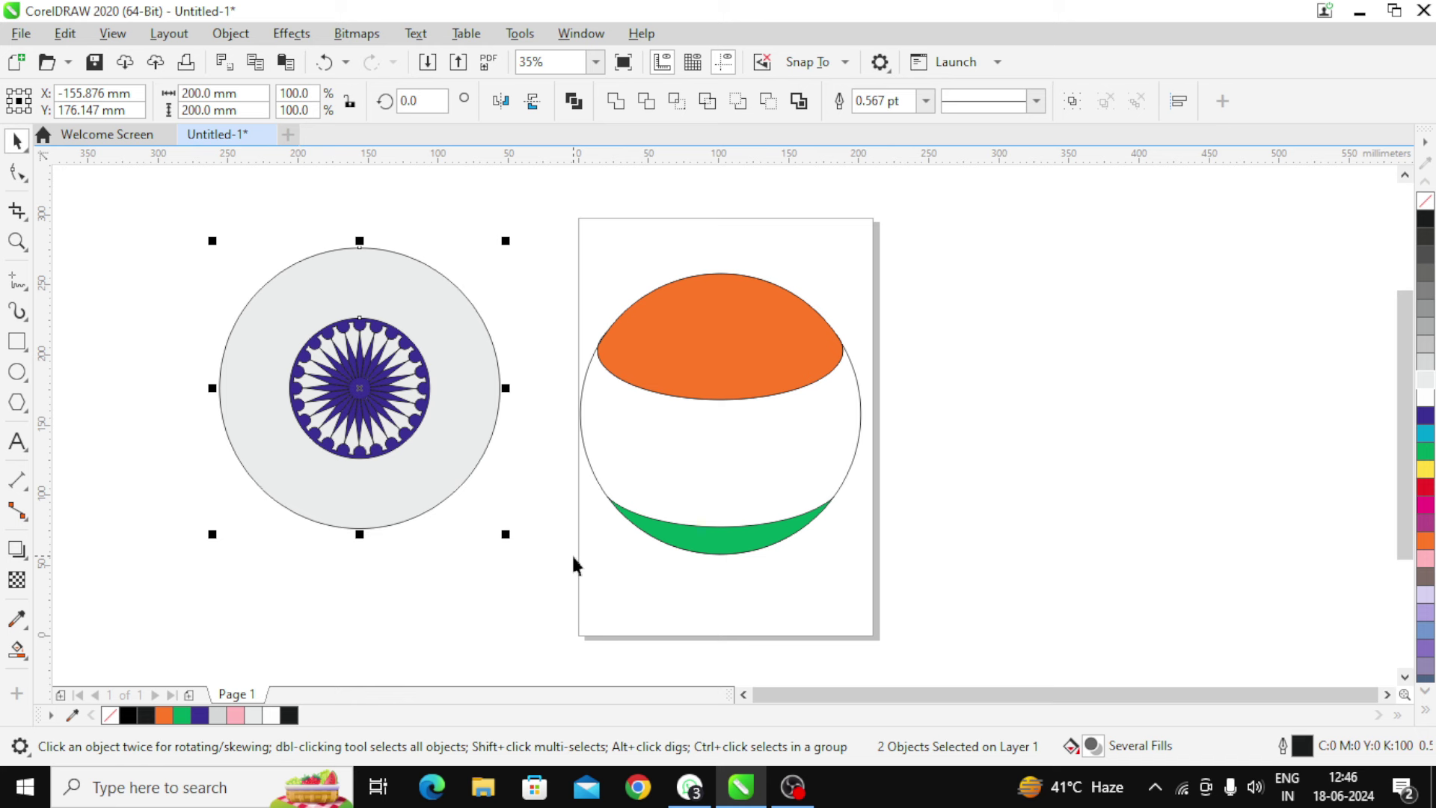
pyautogui.keyDown('shift'); pyautogui.click(823, 447); pyautogui.keyUp('shift')
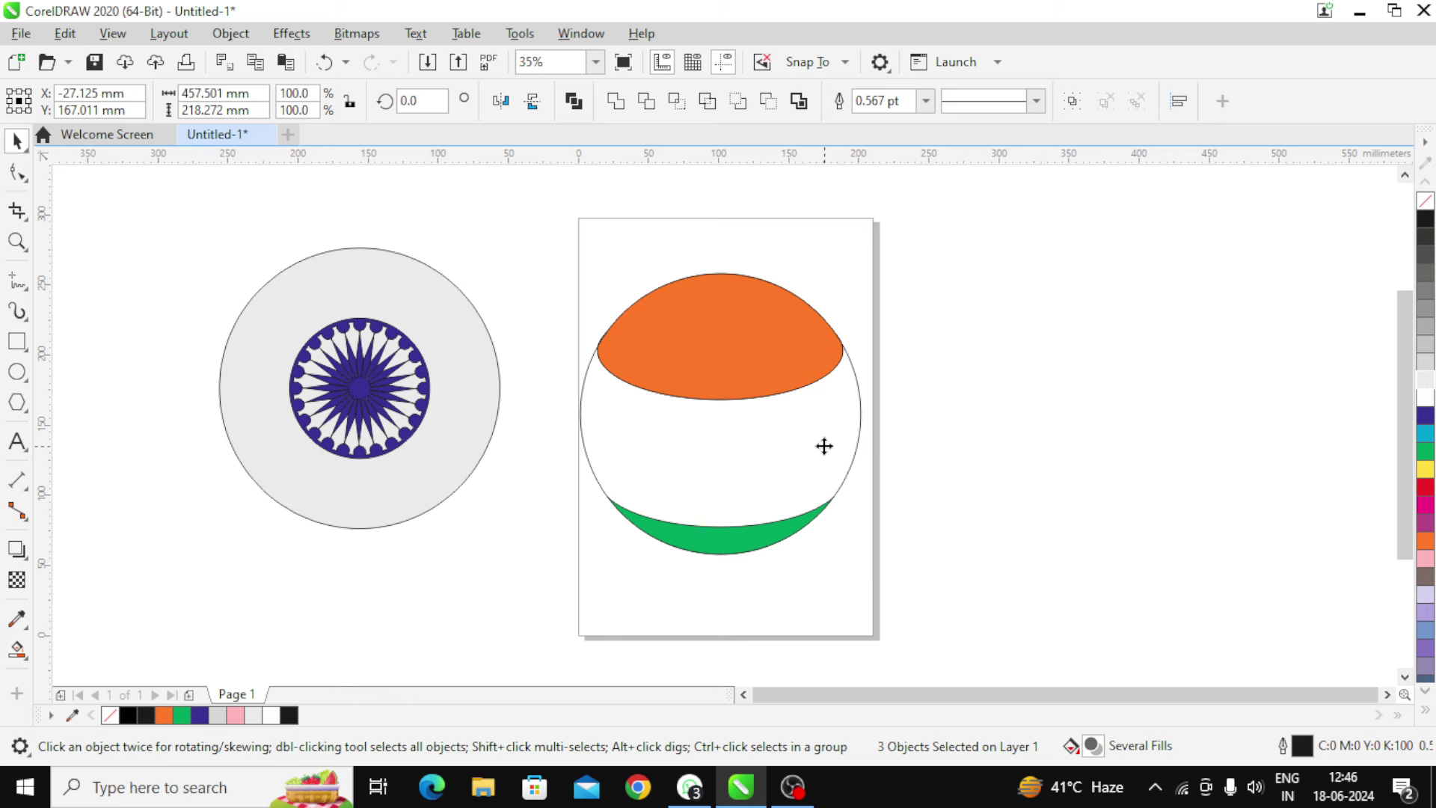
pyautogui.press('c')
pyautogui.press('e')
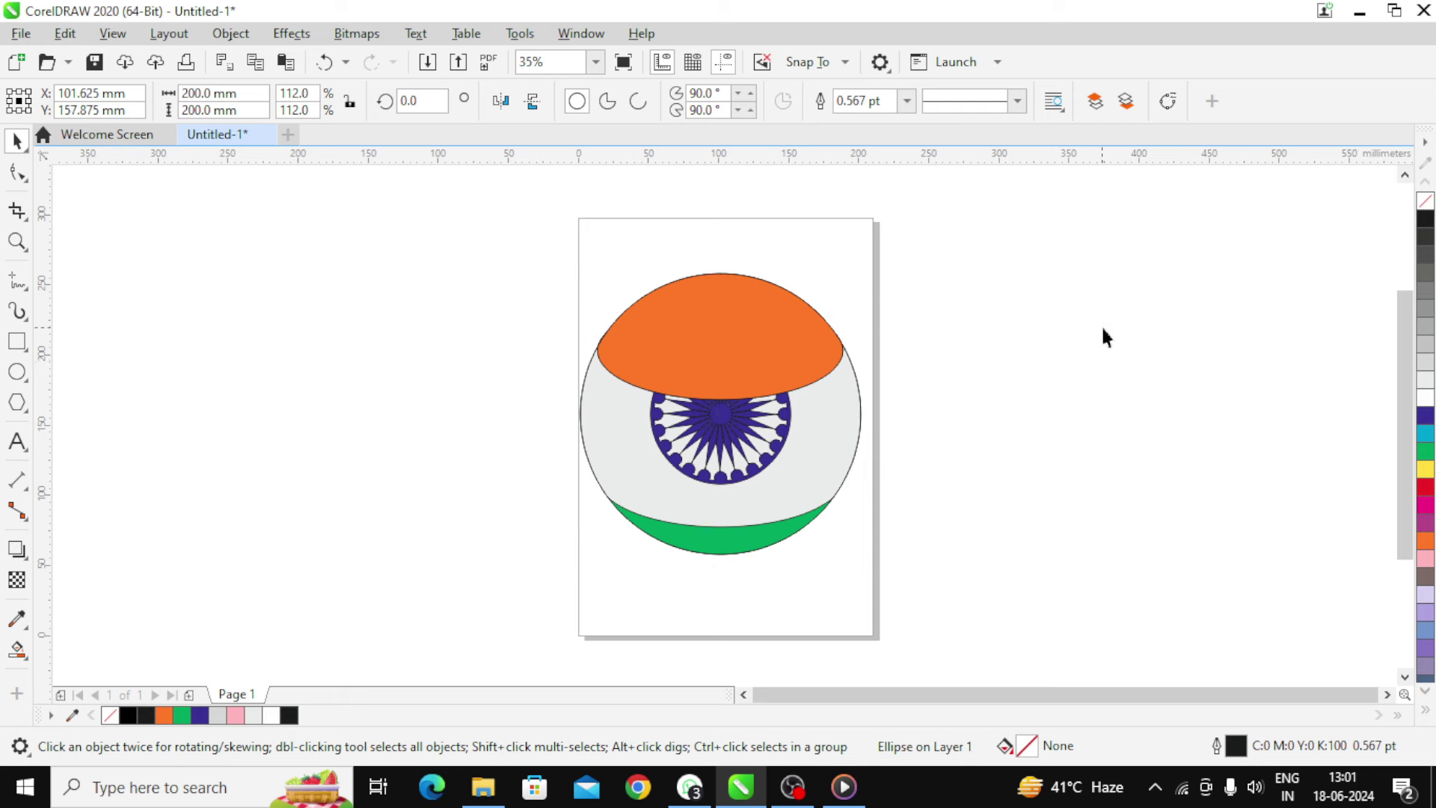
# - Apply the Fish Eye lens effect to the large outline circle over the tricolour design
pyautogui.click(1104, 335)
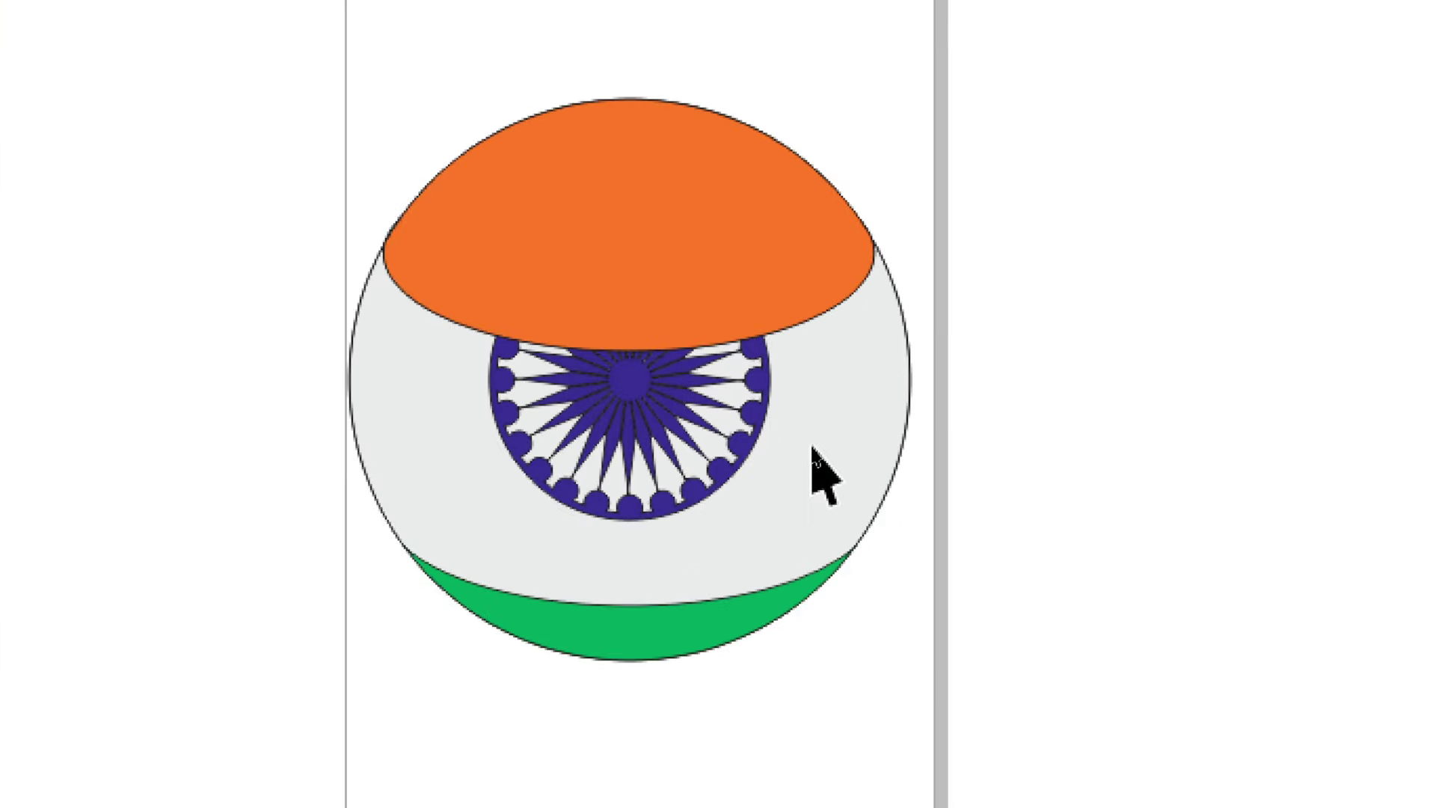
pyautogui.click(812, 447)
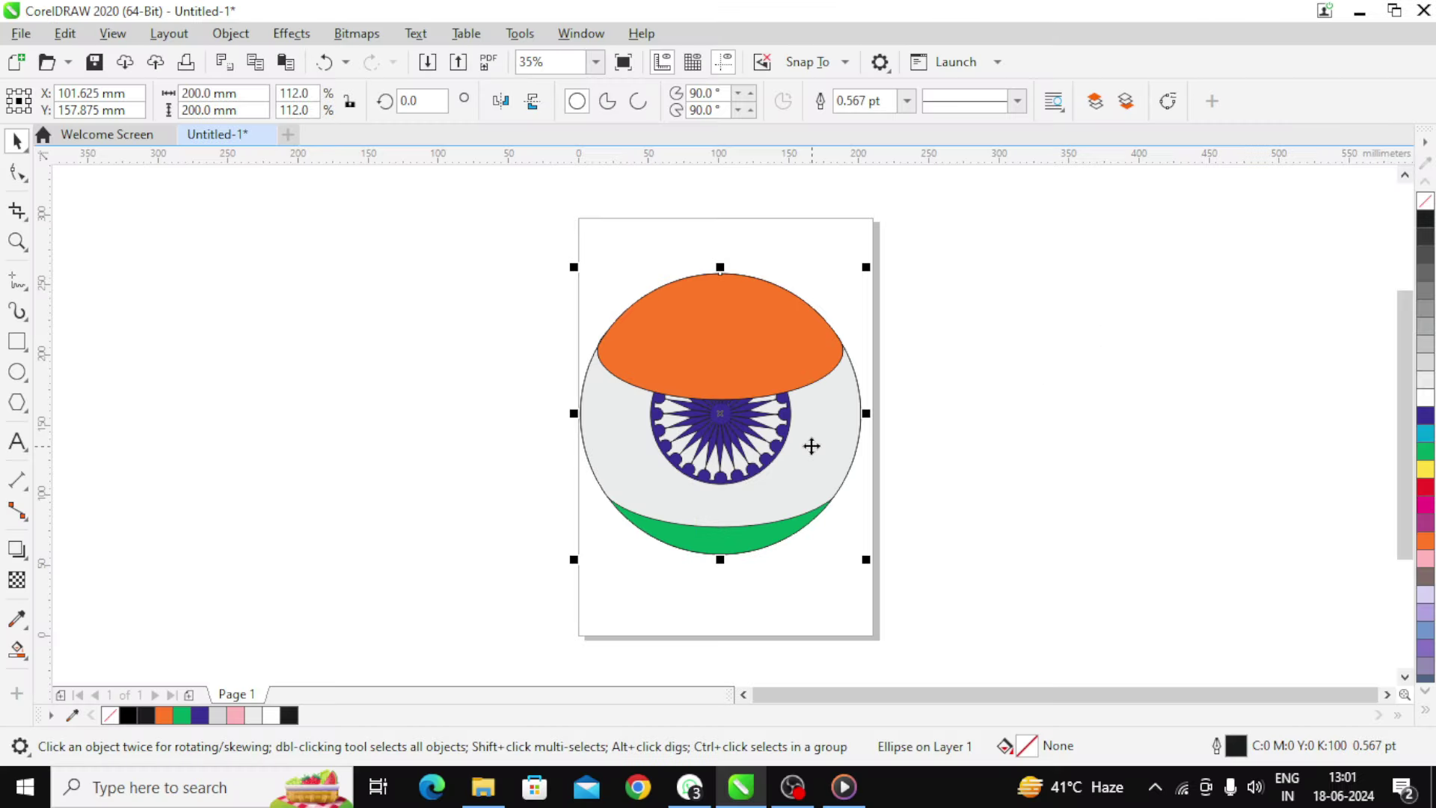
pyautogui.click(303, 34)
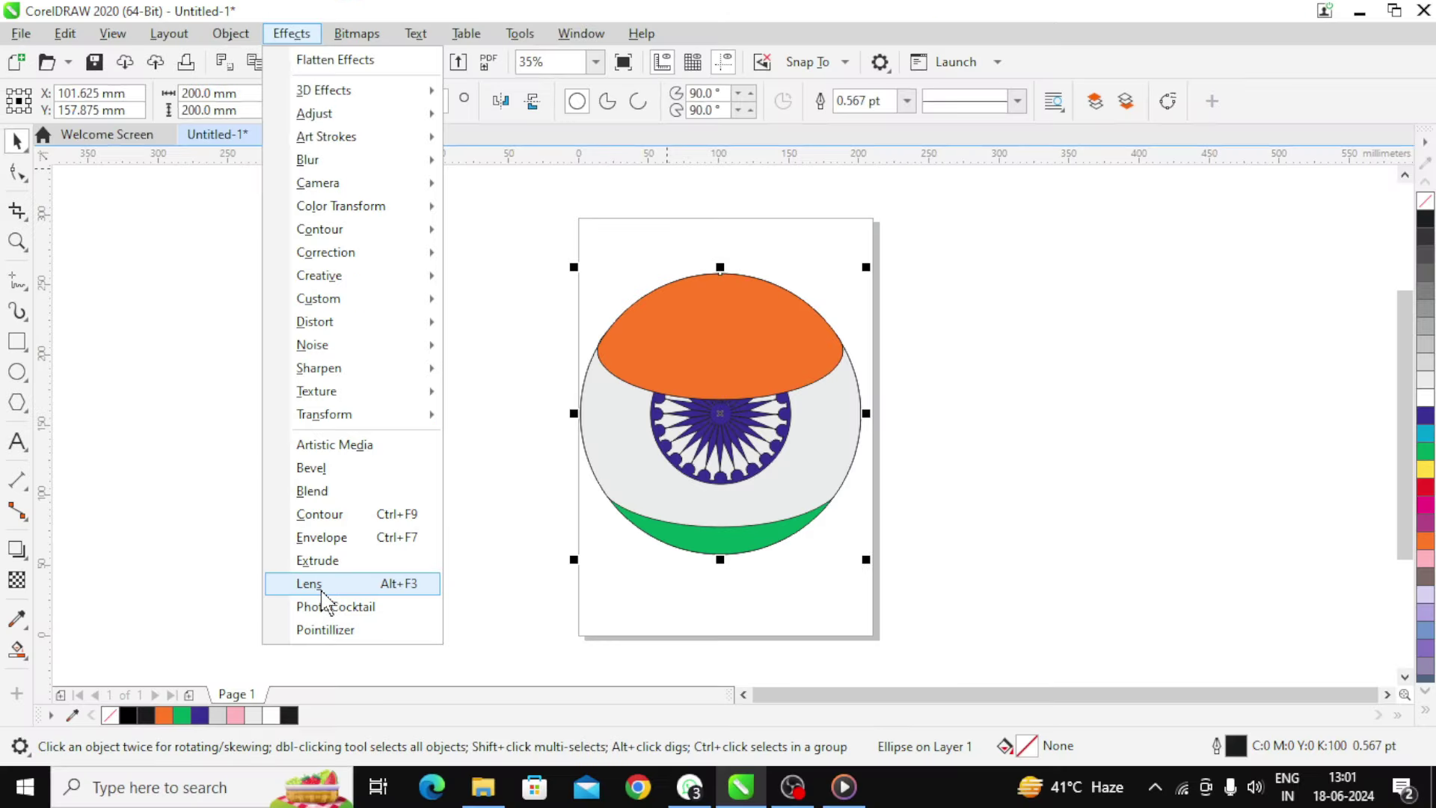
pyautogui.click(320, 586)
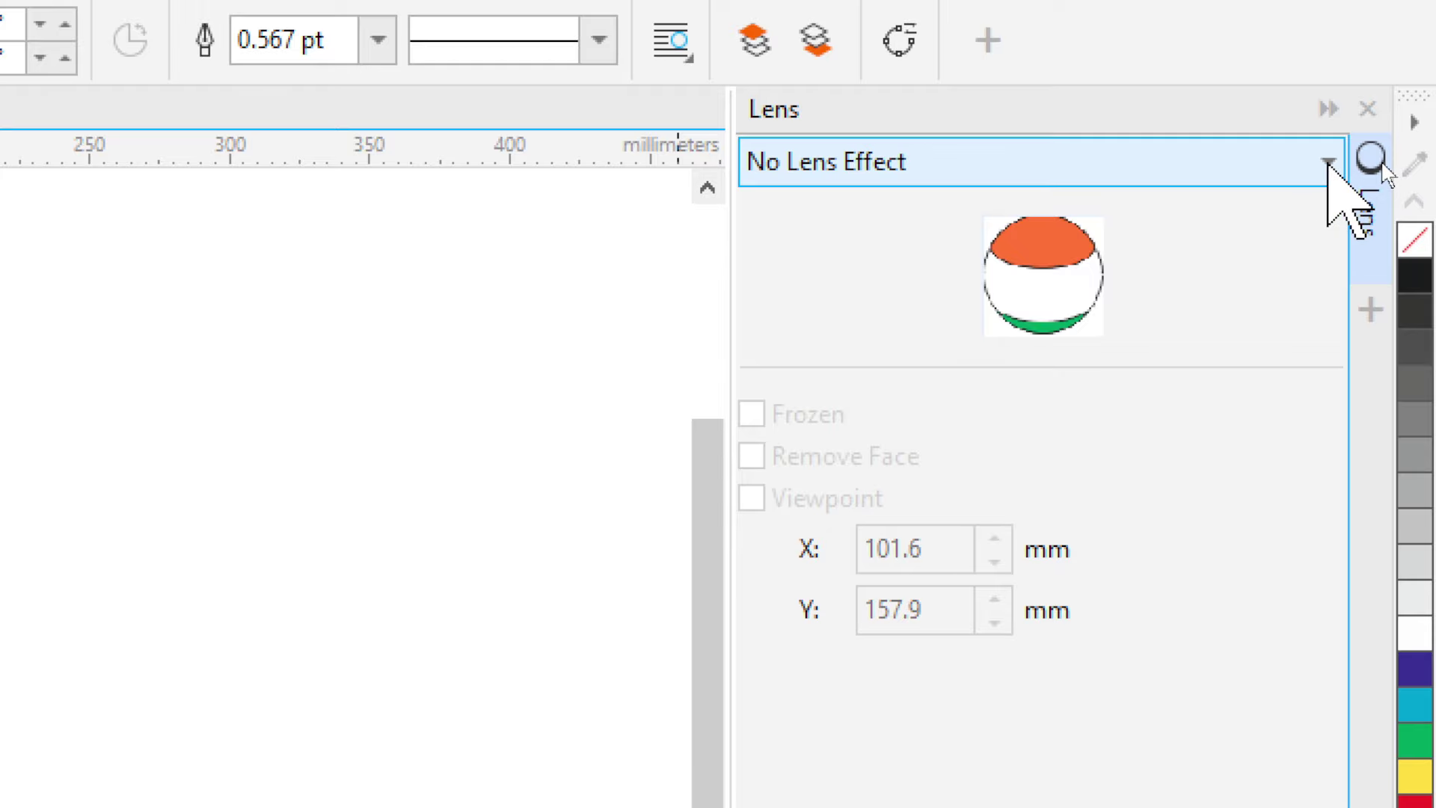
pyautogui.click(1329, 168)
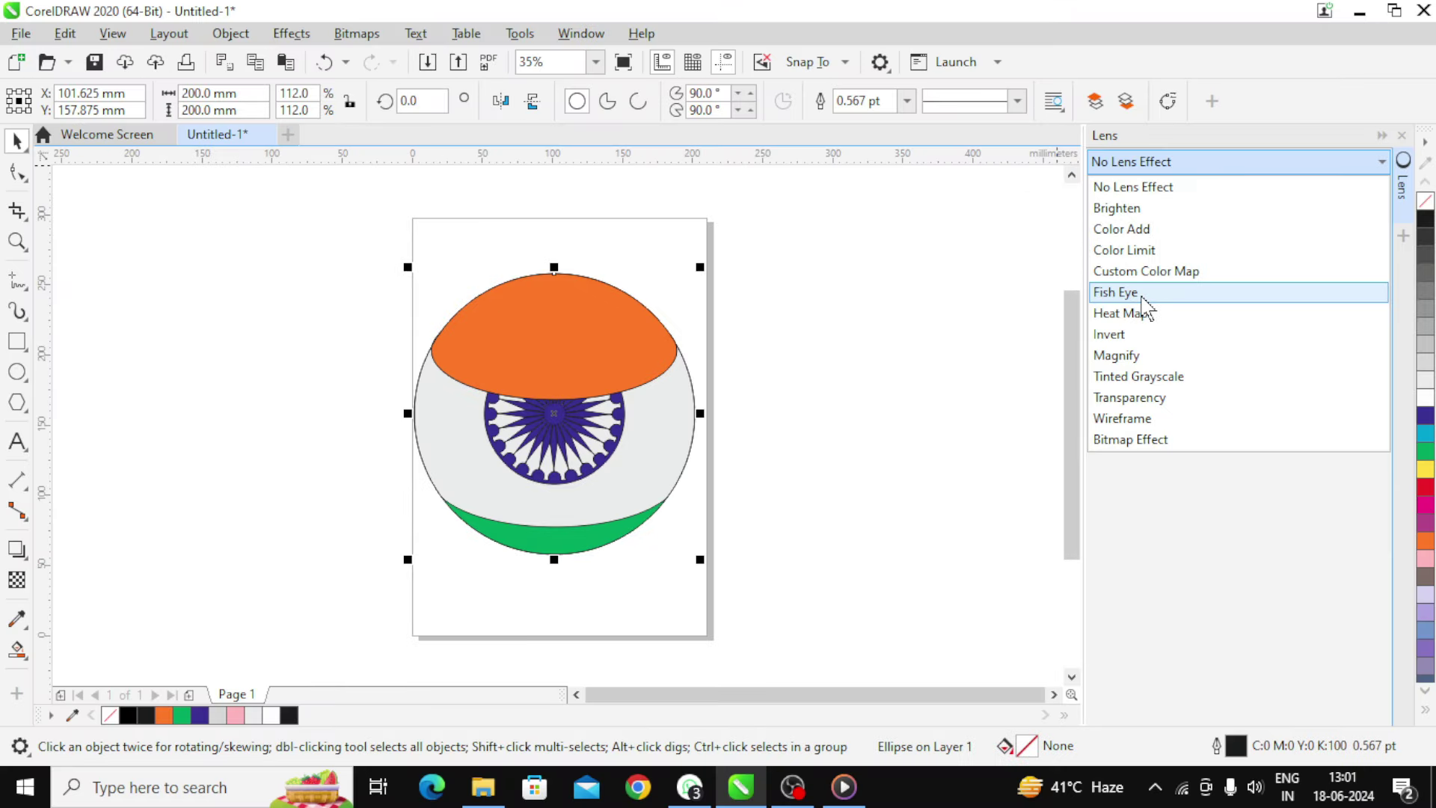
pyautogui.click(1142, 297)
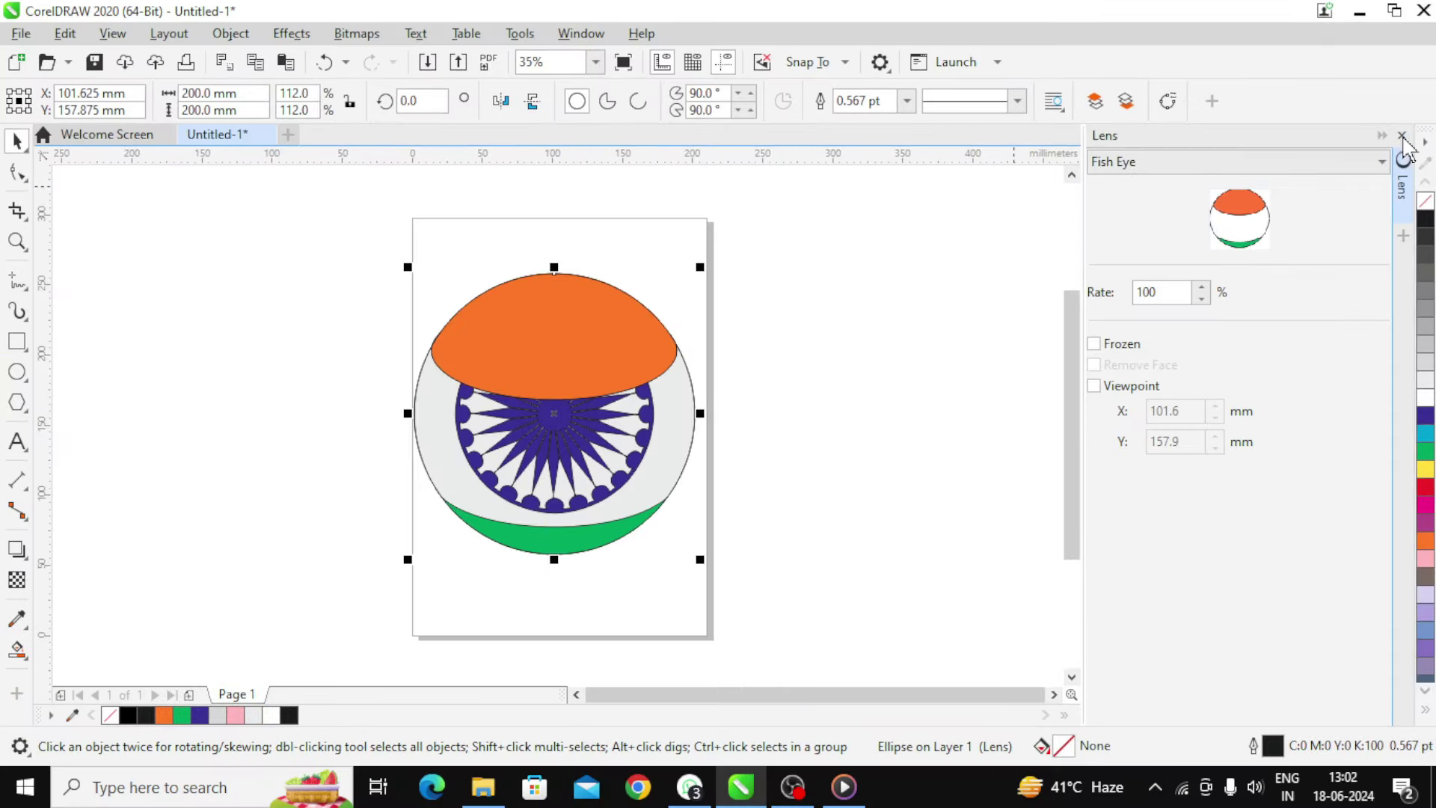
pyautogui.click(1402, 136)
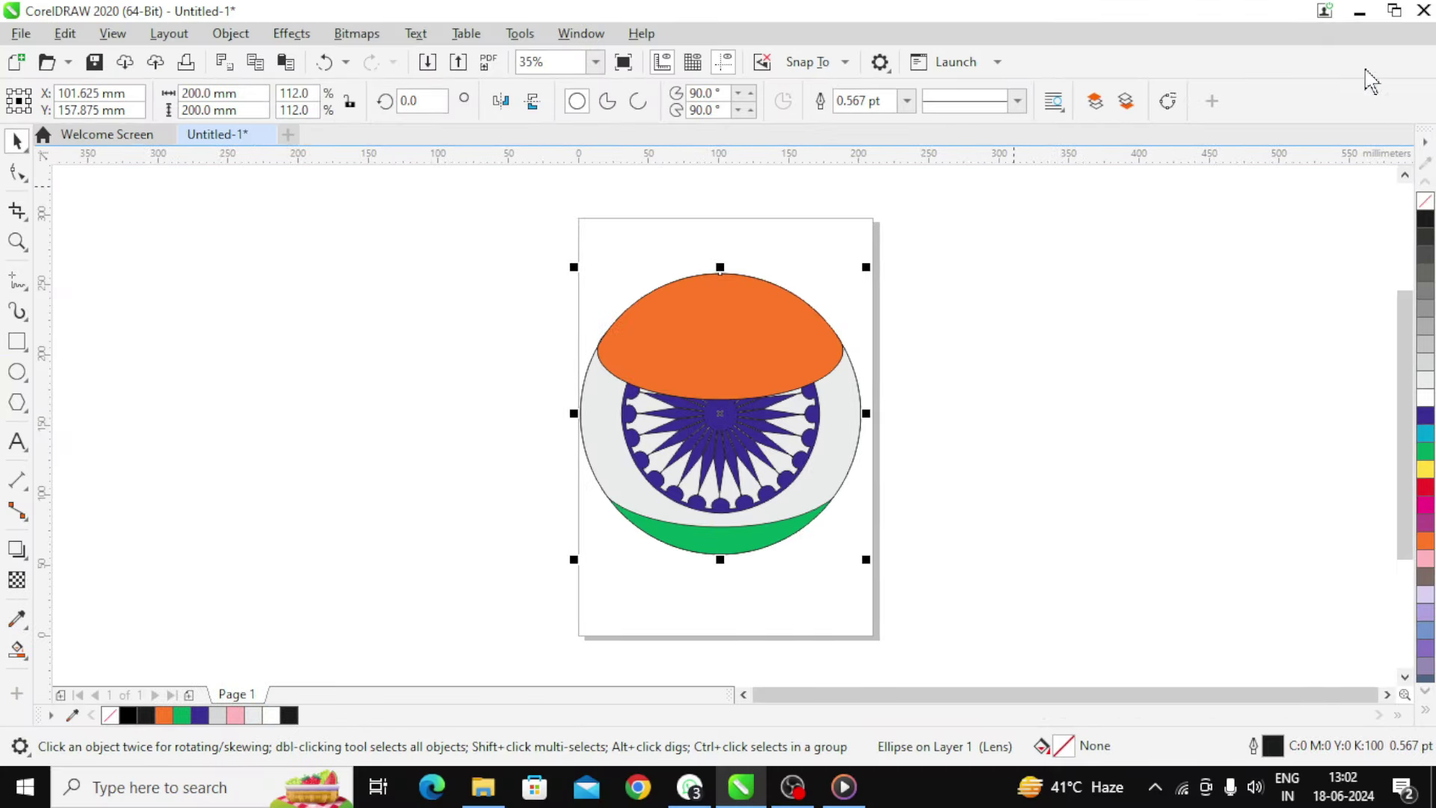
# - Shrink the blue wheel under the Fish Eye lens proportionally to about 60.6 mm
pyautogui.click(1150, 443)
pyautogui.hotkey('ctrl', 'z')
pyautogui.click(1084, 380)
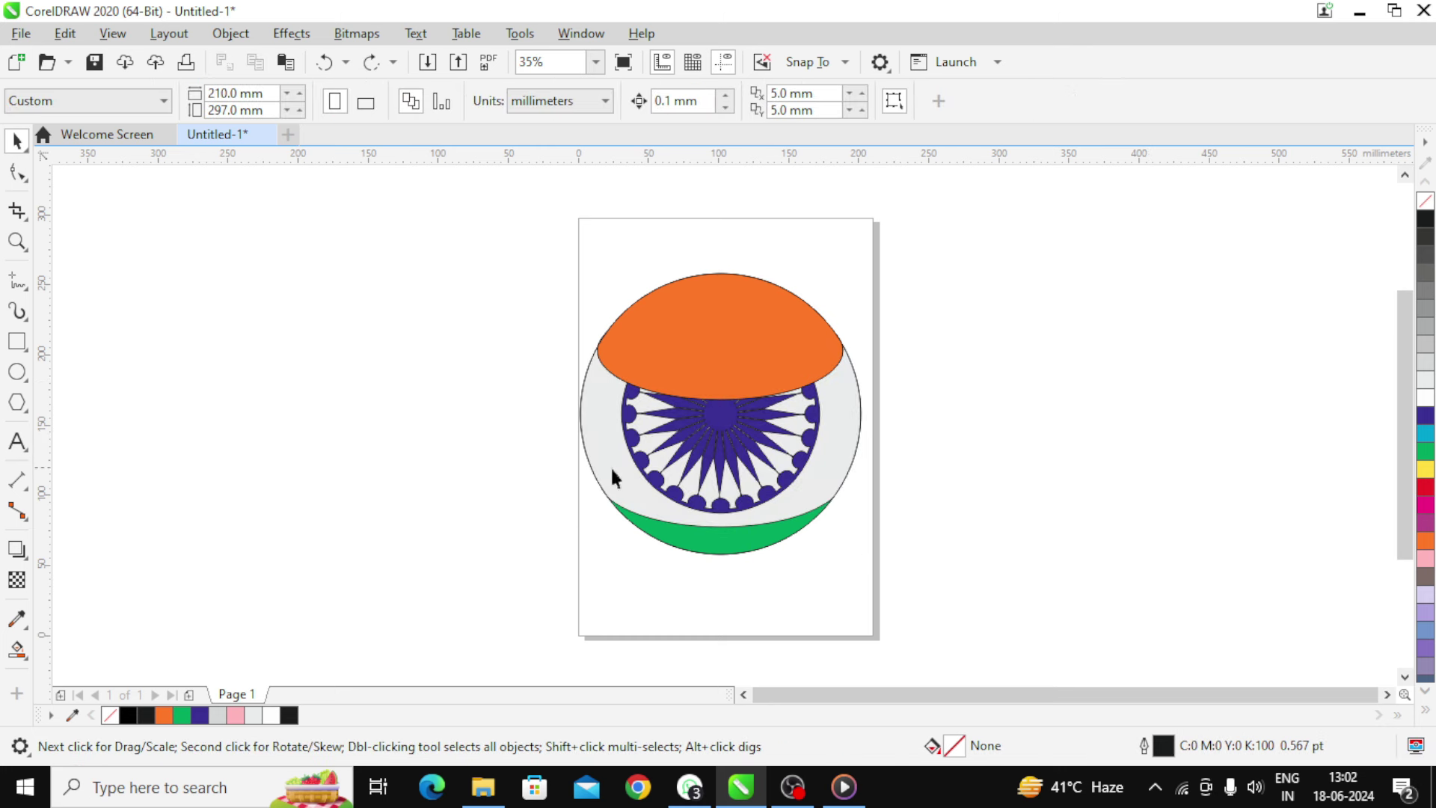
pyautogui.moveTo(473, 313); pyautogui.dragTo(927, 521)
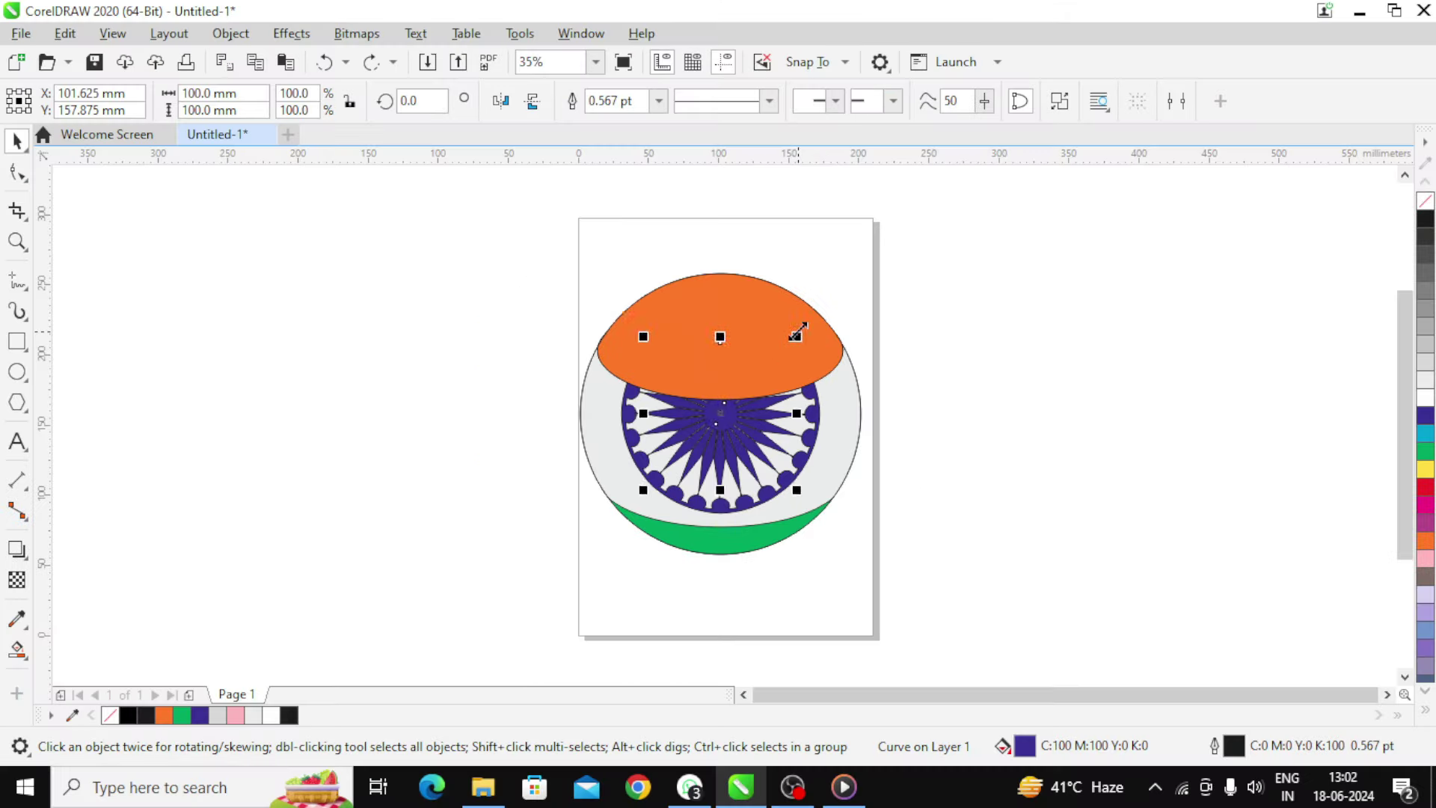
pyautogui.moveTo(797, 334); pyautogui.dragTo(743, 393)
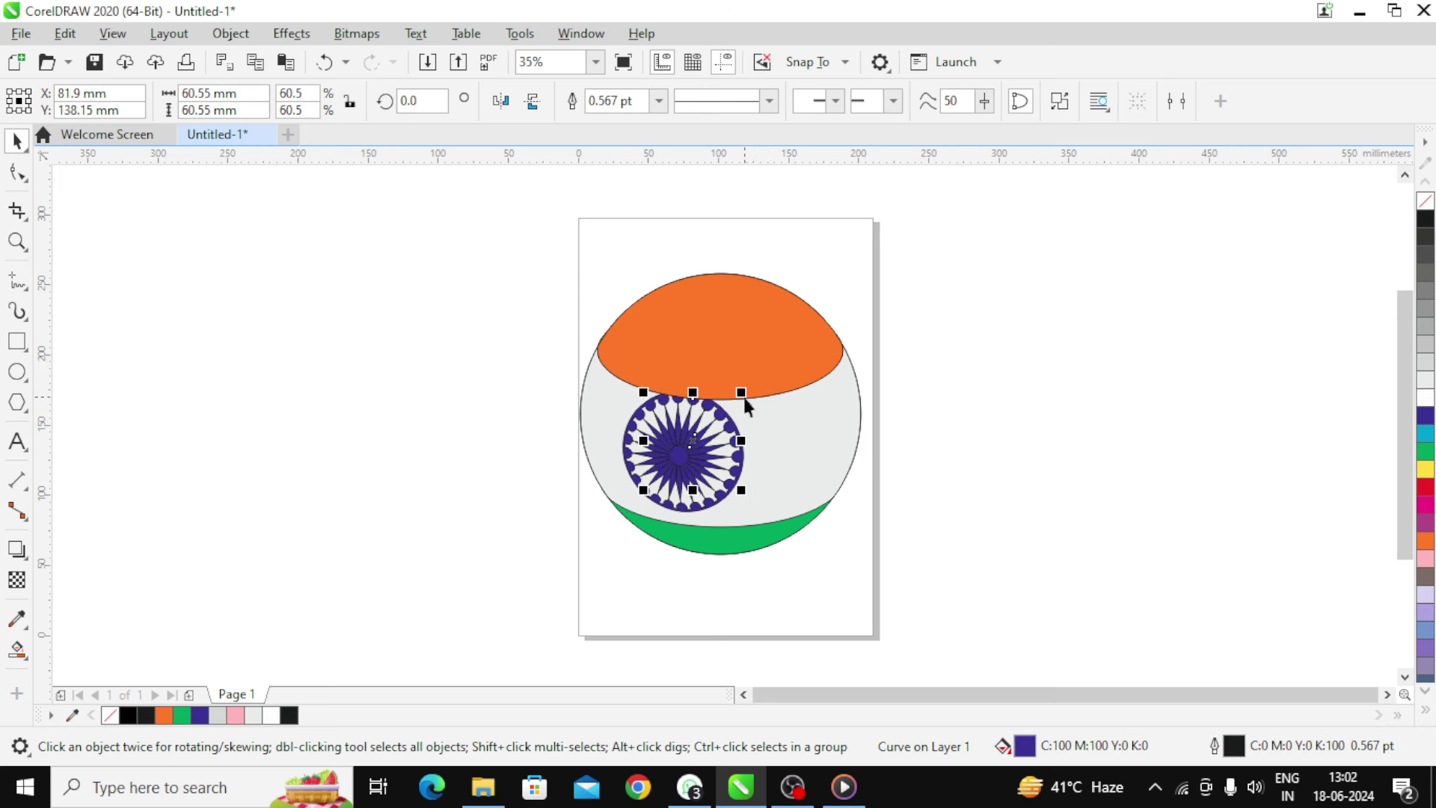
# - Move the shrunken wheel down into the grey band between the orange and green segments, left of the sphere's centre
pyautogui.moveTo(694, 453); pyautogui.dragTo(704, 432)
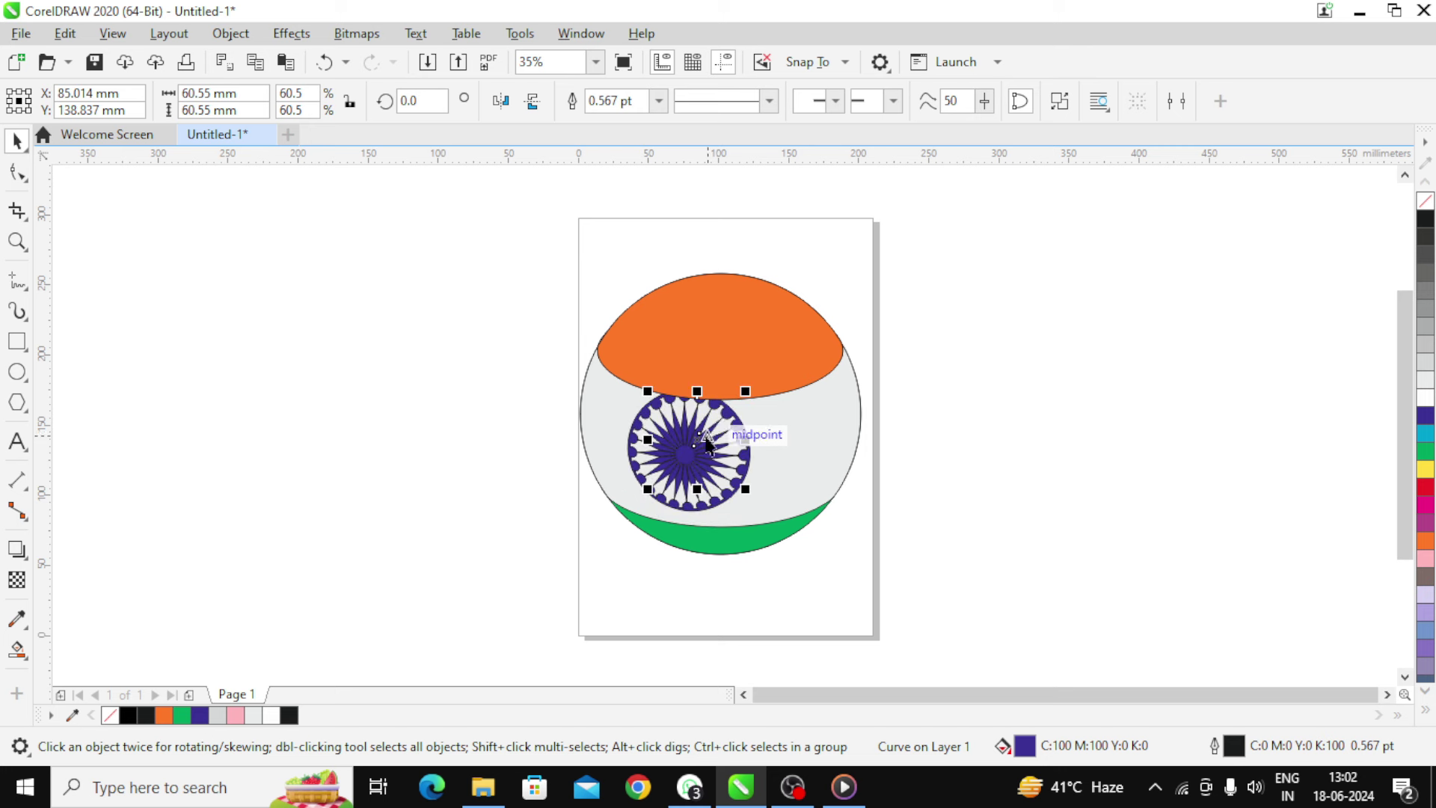
pyautogui.press('Down')
pyautogui.press('Down')
pyautogui.press('Down')
pyautogui.press('Down')
pyautogui.press('Down')
pyautogui.press('Down')
pyautogui.press('Down')
pyautogui.press('Down')
pyautogui.press('Down')
pyautogui.press('Down')
pyautogui.press('Down')
pyautogui.press('Down')
pyautogui.press('Down')
pyautogui.press('Down')
pyautogui.press('Down')
pyautogui.press('Down')
pyautogui.press('Down')
pyautogui.press('Down')
pyautogui.press('Down')
pyautogui.press('Down')
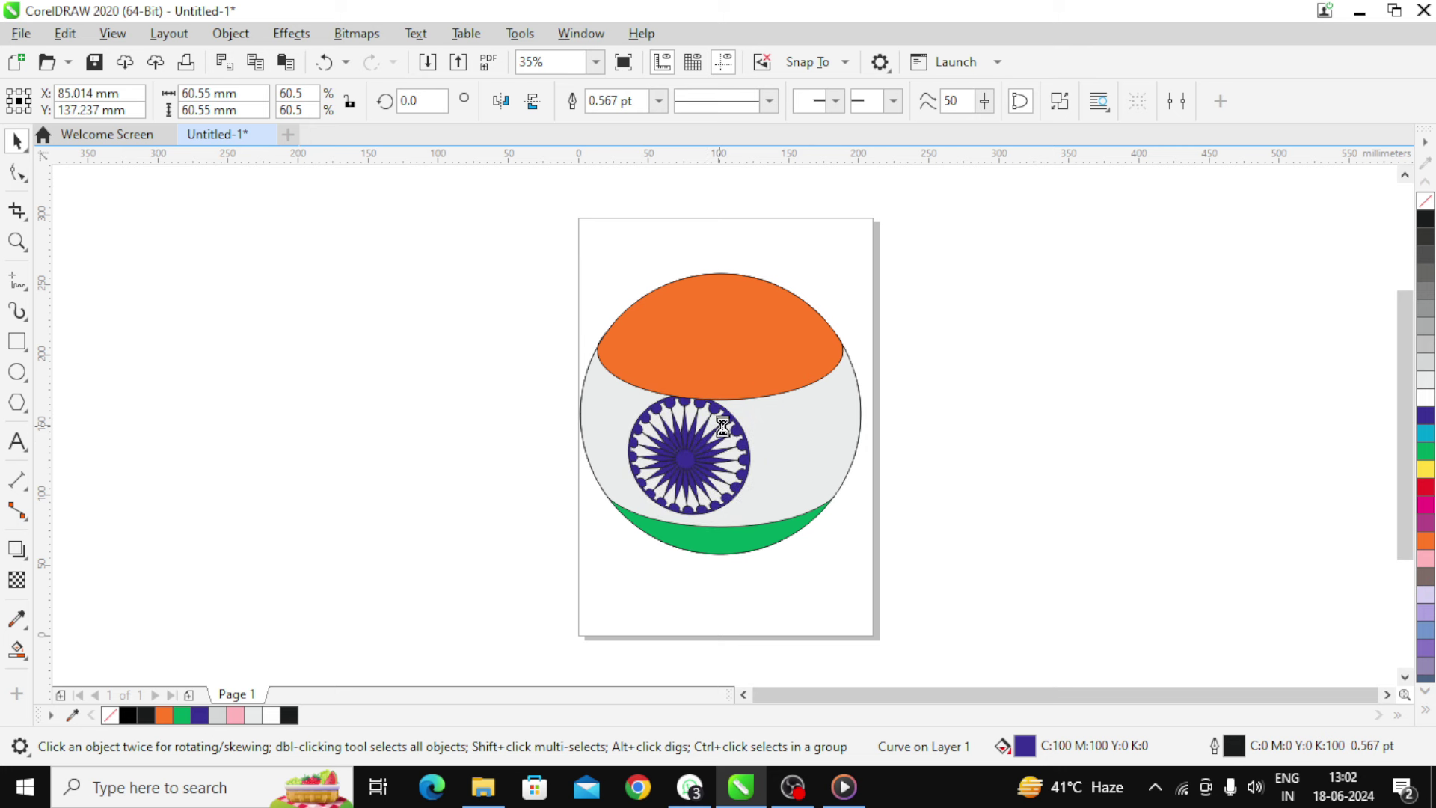
pyautogui.press('Down')
pyautogui.press('Down')
pyautogui.press('Down')
pyautogui.press('Down')
pyautogui.press('Down')
pyautogui.press('Down')
pyautogui.press('Down')
pyautogui.press('Down')
pyautogui.press('Down')
pyautogui.press('Down')
pyautogui.press('Down')
pyautogui.press('Down')
pyautogui.press('Down')
pyautogui.press('Down')
pyautogui.press('Down')
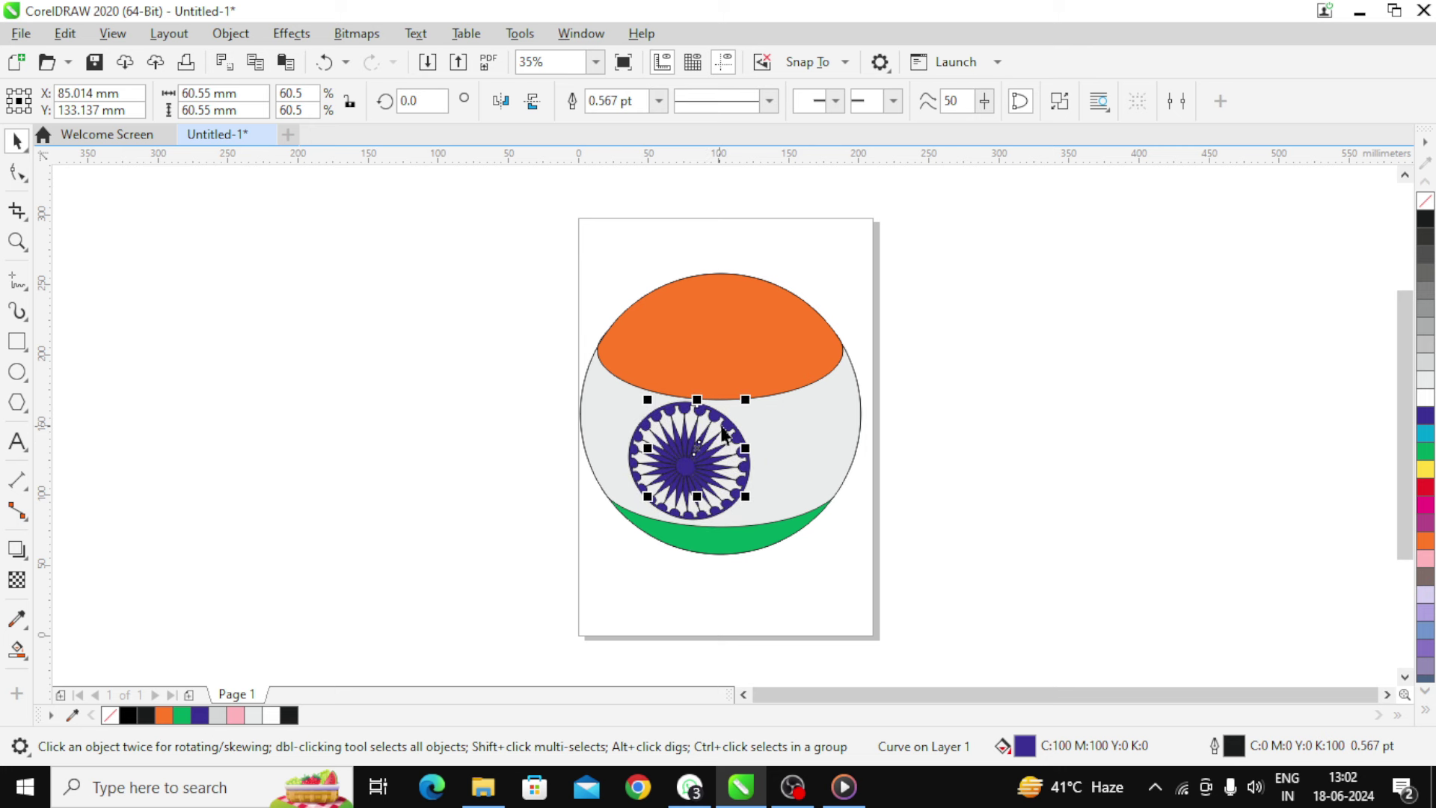
pyautogui.click(1046, 359)
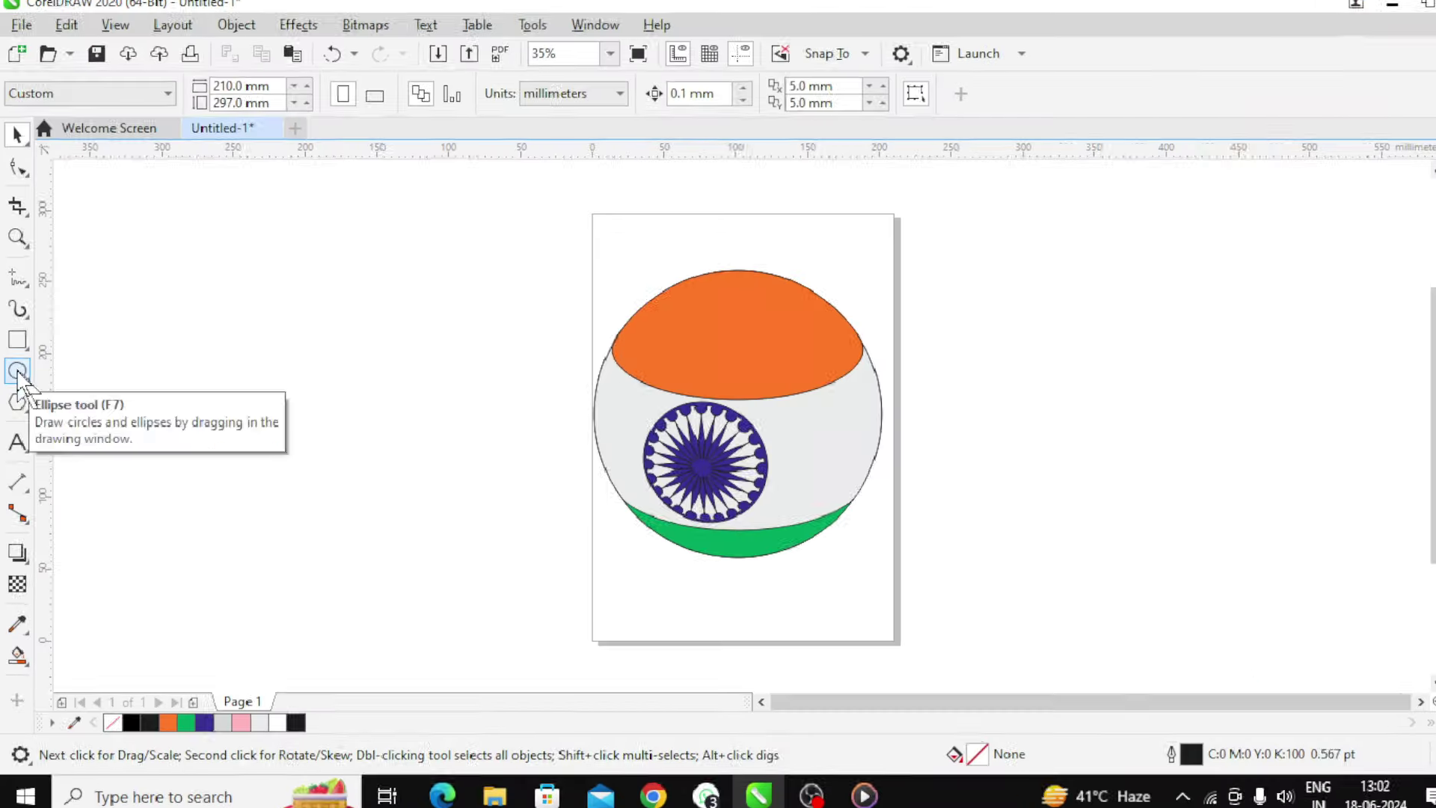
# - Draw a circle about 147 mm wide left of the page and set its diameter to 200 mm
pyautogui.click(22, 376)
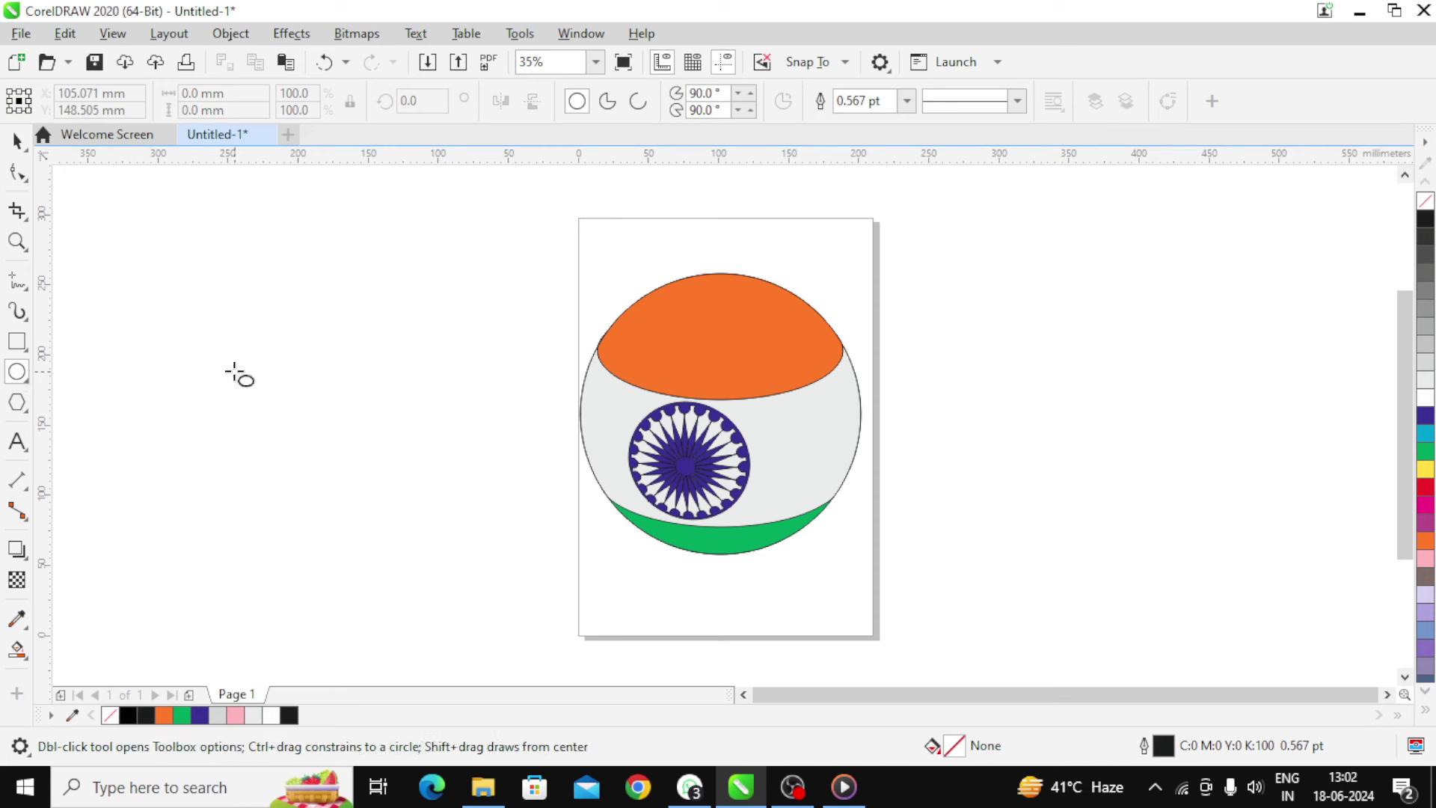
pyautogui.moveTo(148, 288); pyautogui.dragTo(342, 495)
pyautogui.click(17, 141)
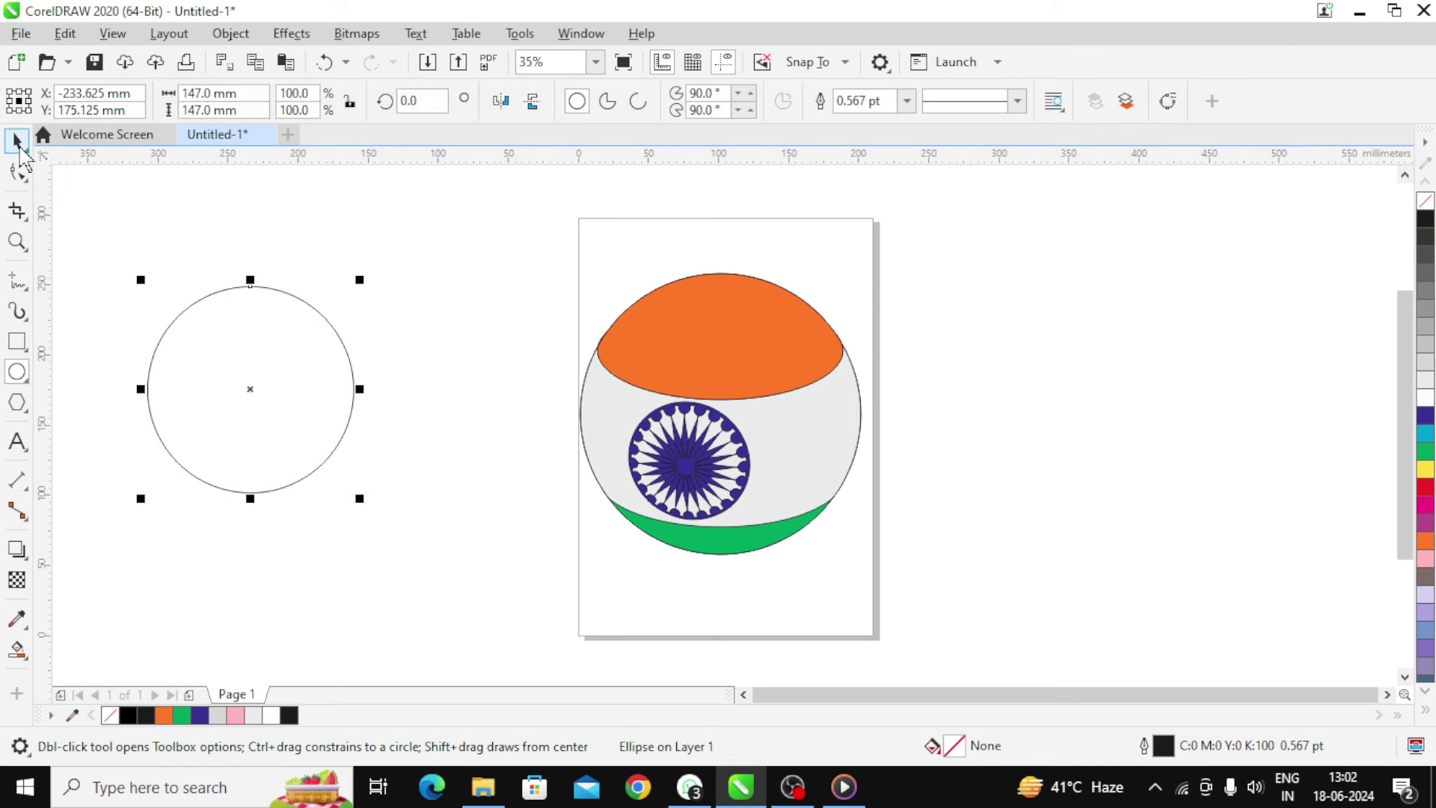
pyautogui.doubleClick(196, 93)
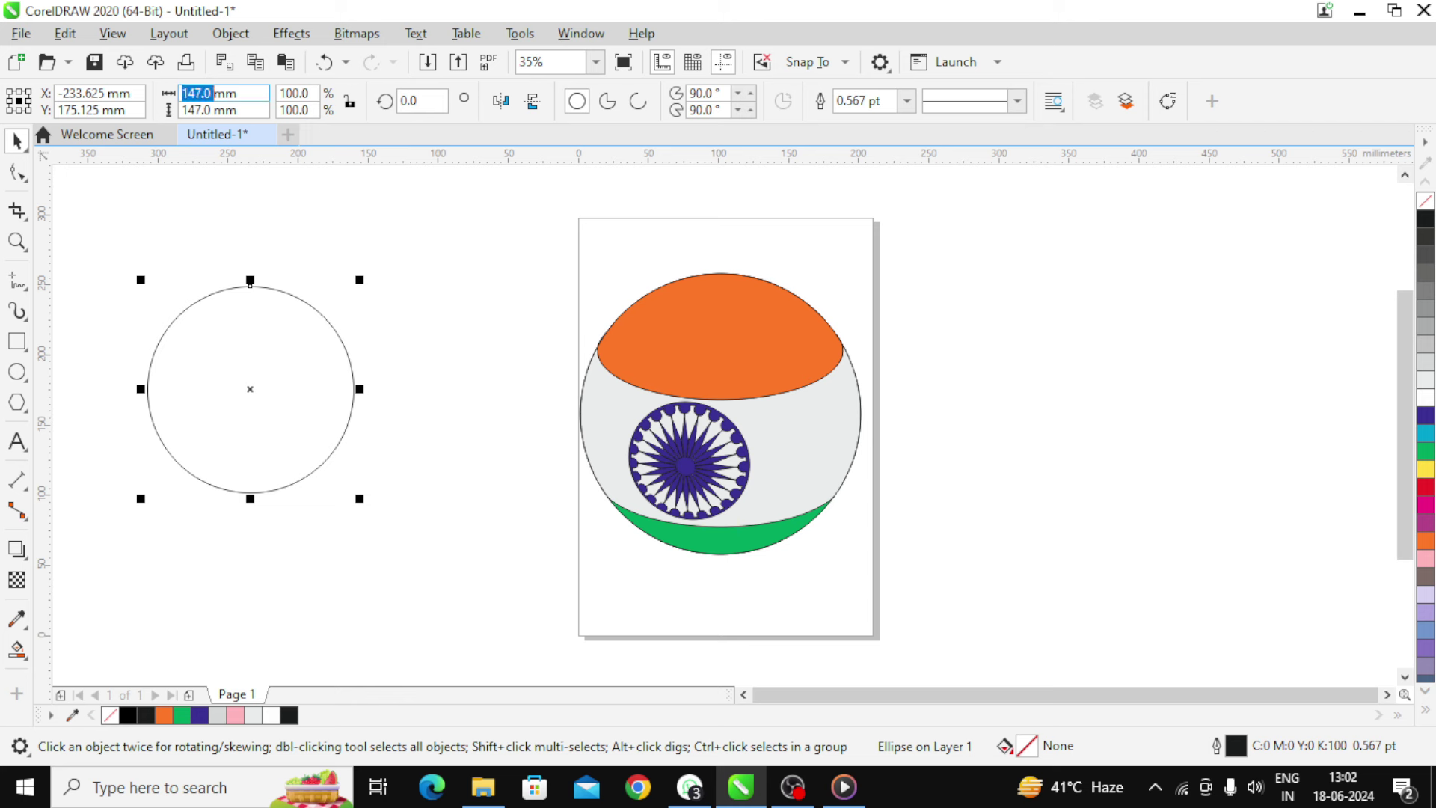
pyautogui.write('200')
pyautogui.press('Return')
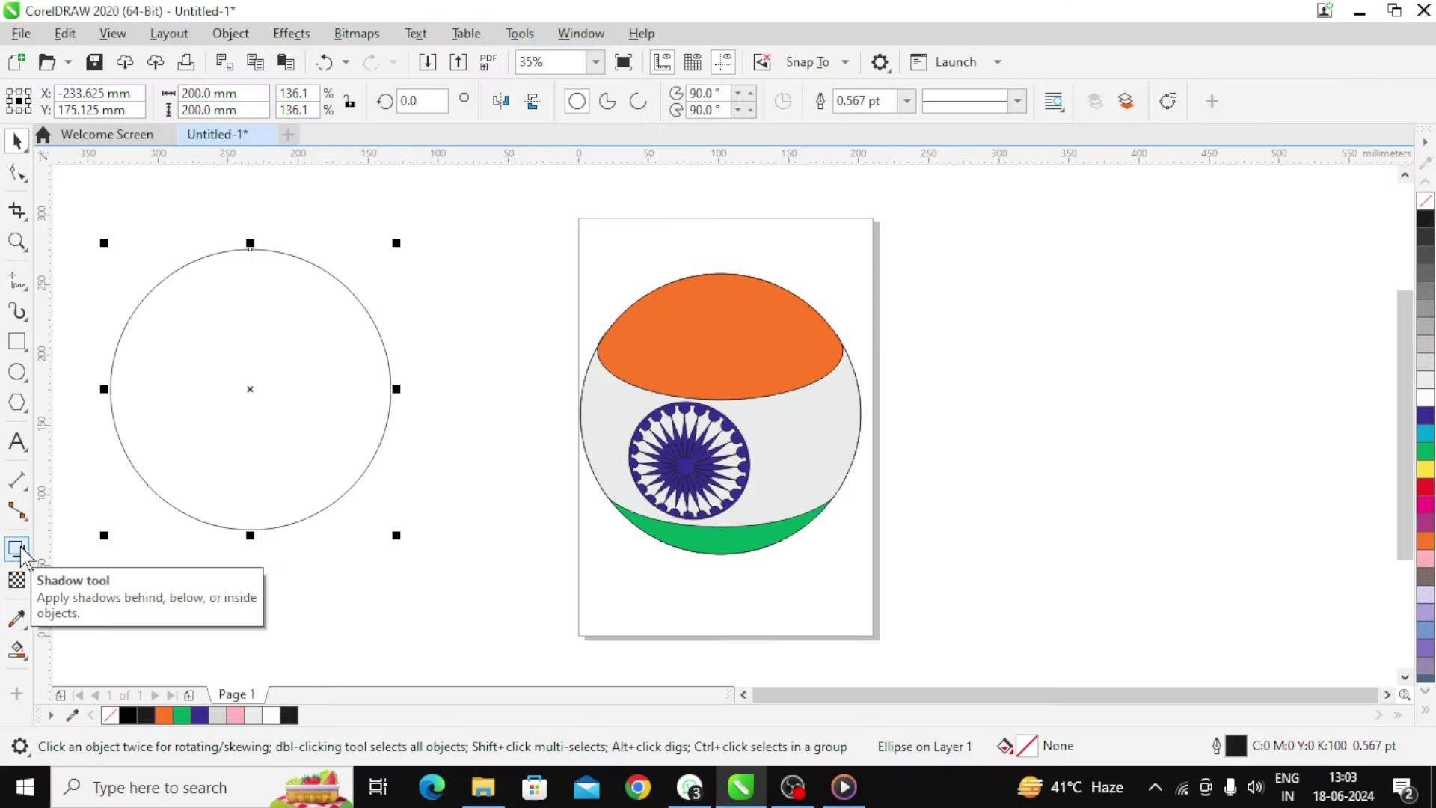
# - Add a drop shadow to the new circle, offset about 5 mm right and 46 mm down, with Outside feathering direction
pyautogui.click(18, 550)
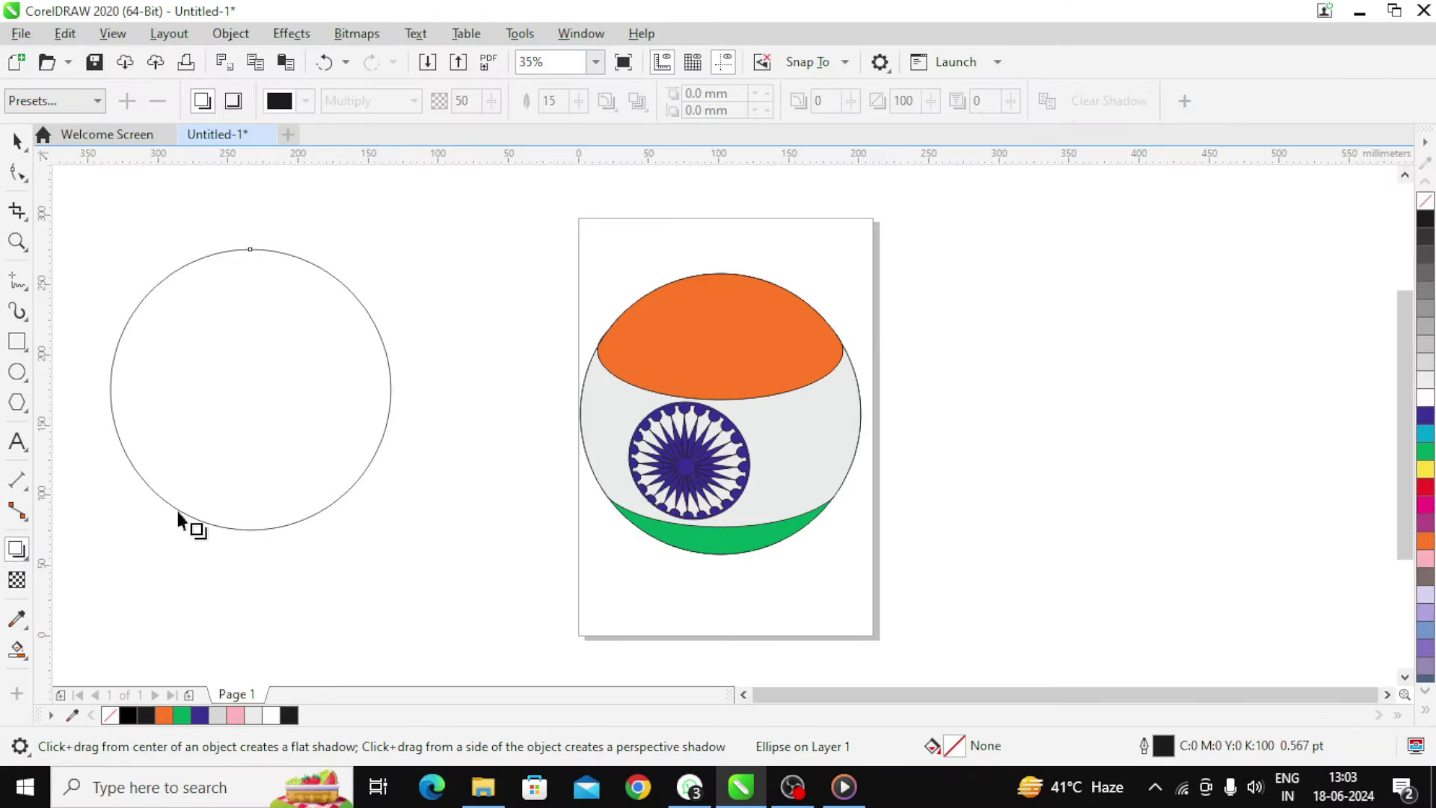
pyautogui.moveTo(250, 389); pyautogui.dragTo(271, 595)
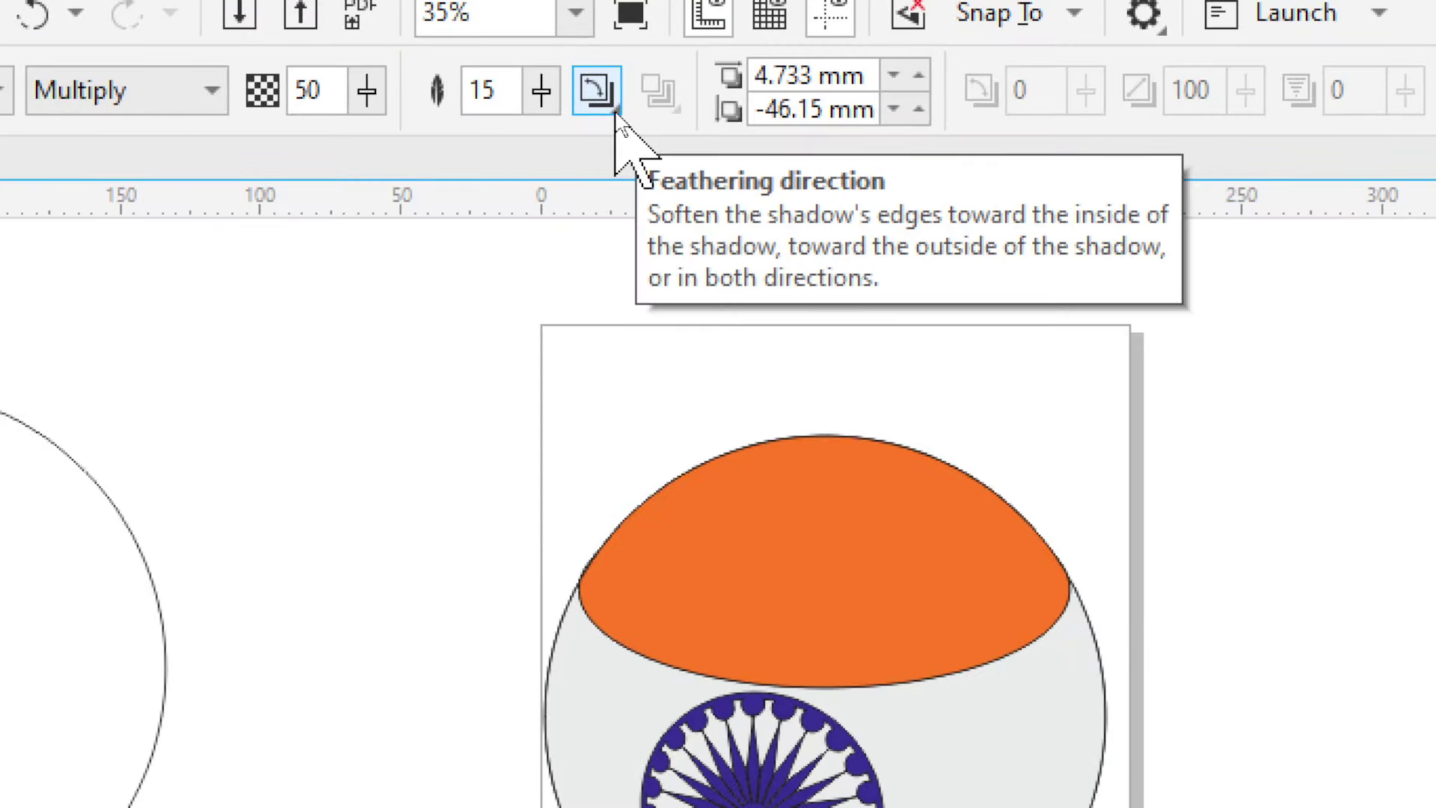
pyautogui.click(614, 114)
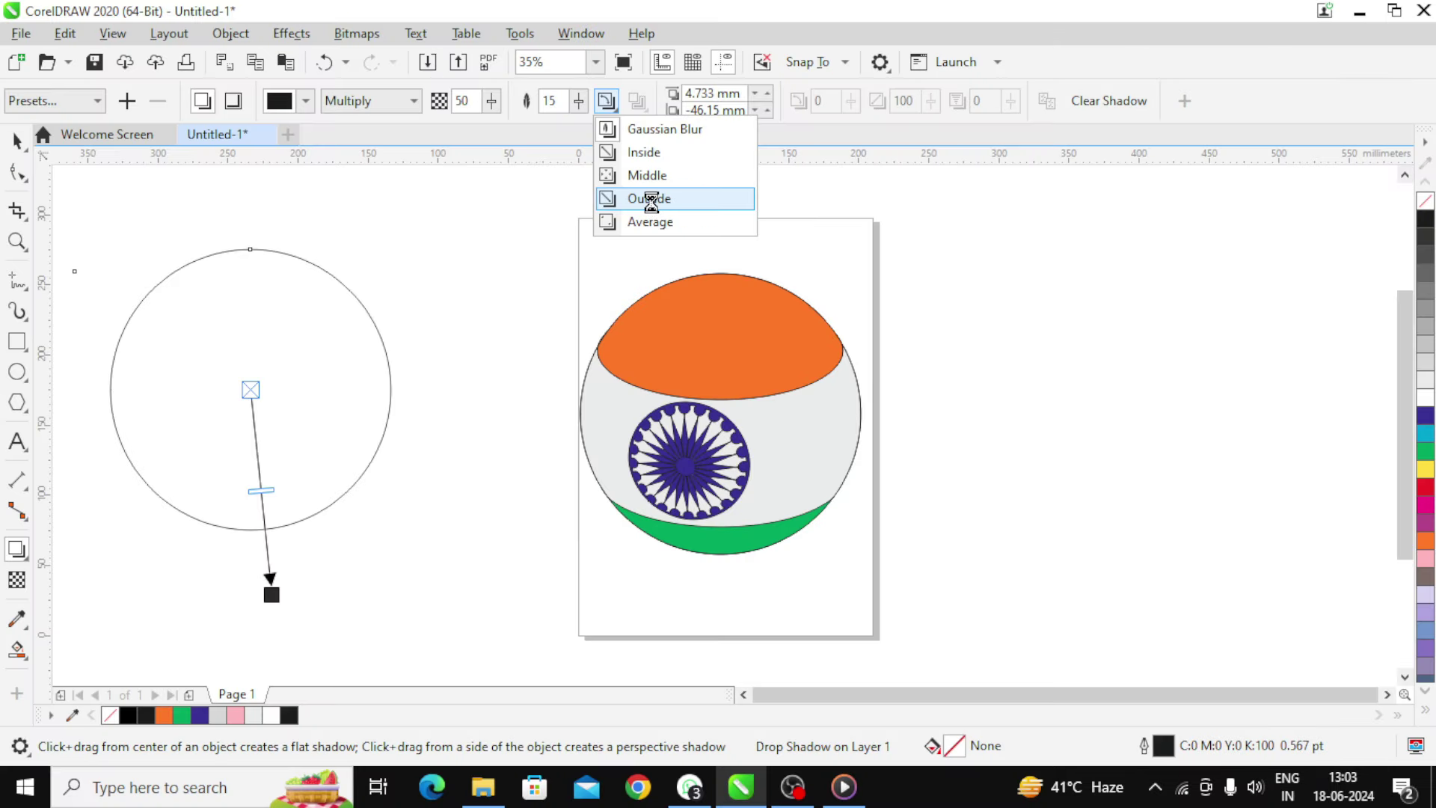
pyautogui.click(684, 287)
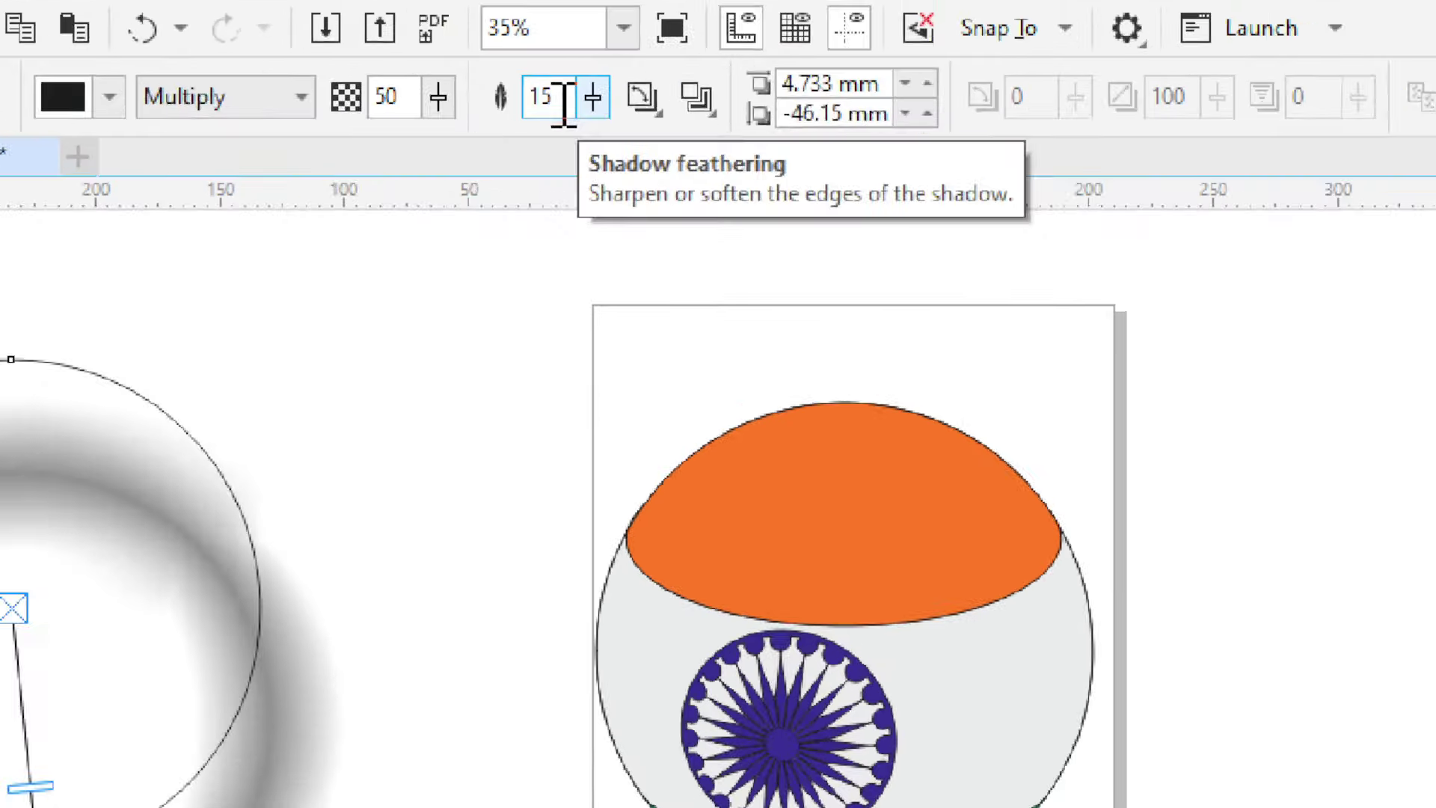
# - Set the circle's shadow feathering to 20 and its shadow opacity to 30
pyautogui.doubleClick(564, 99)
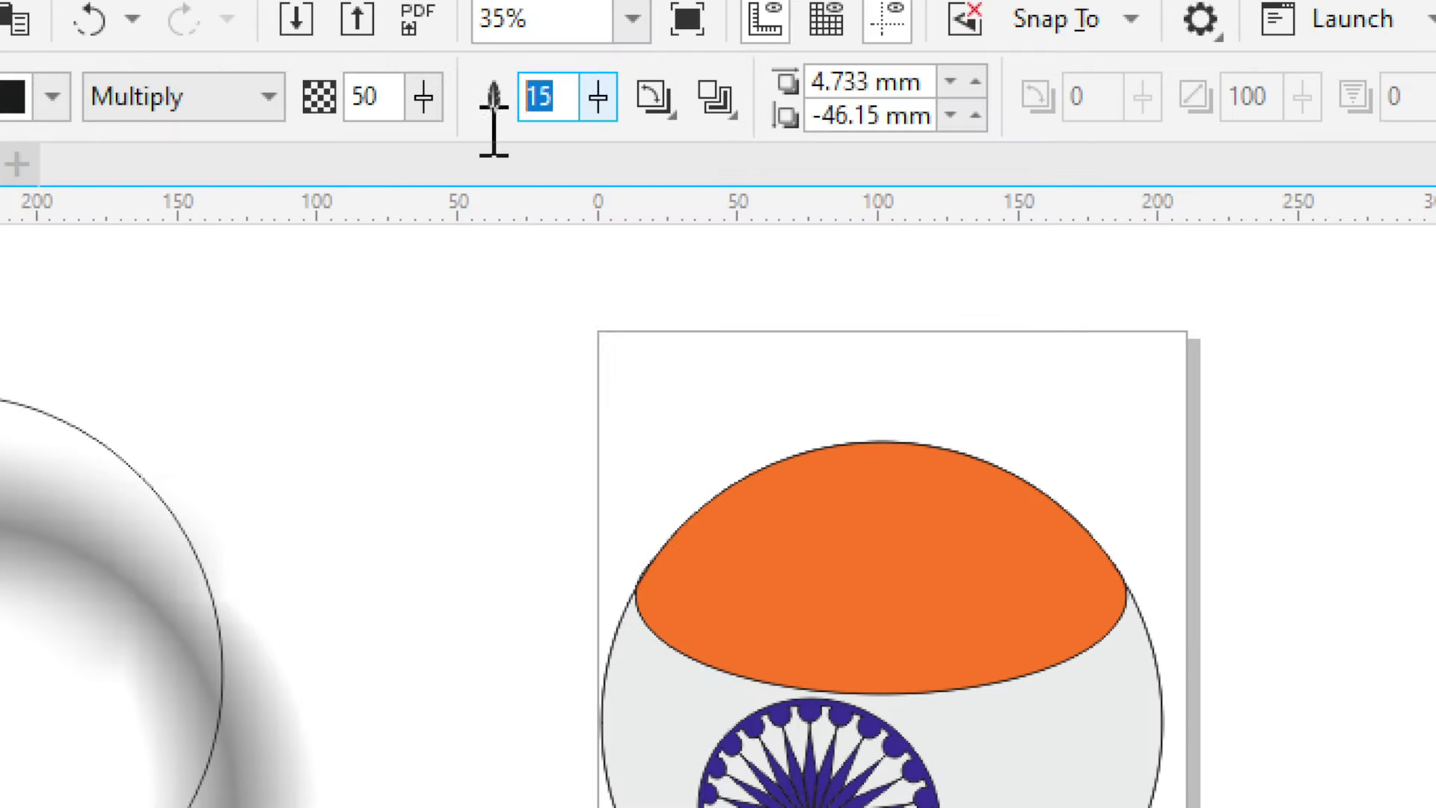
pyautogui.write('20')
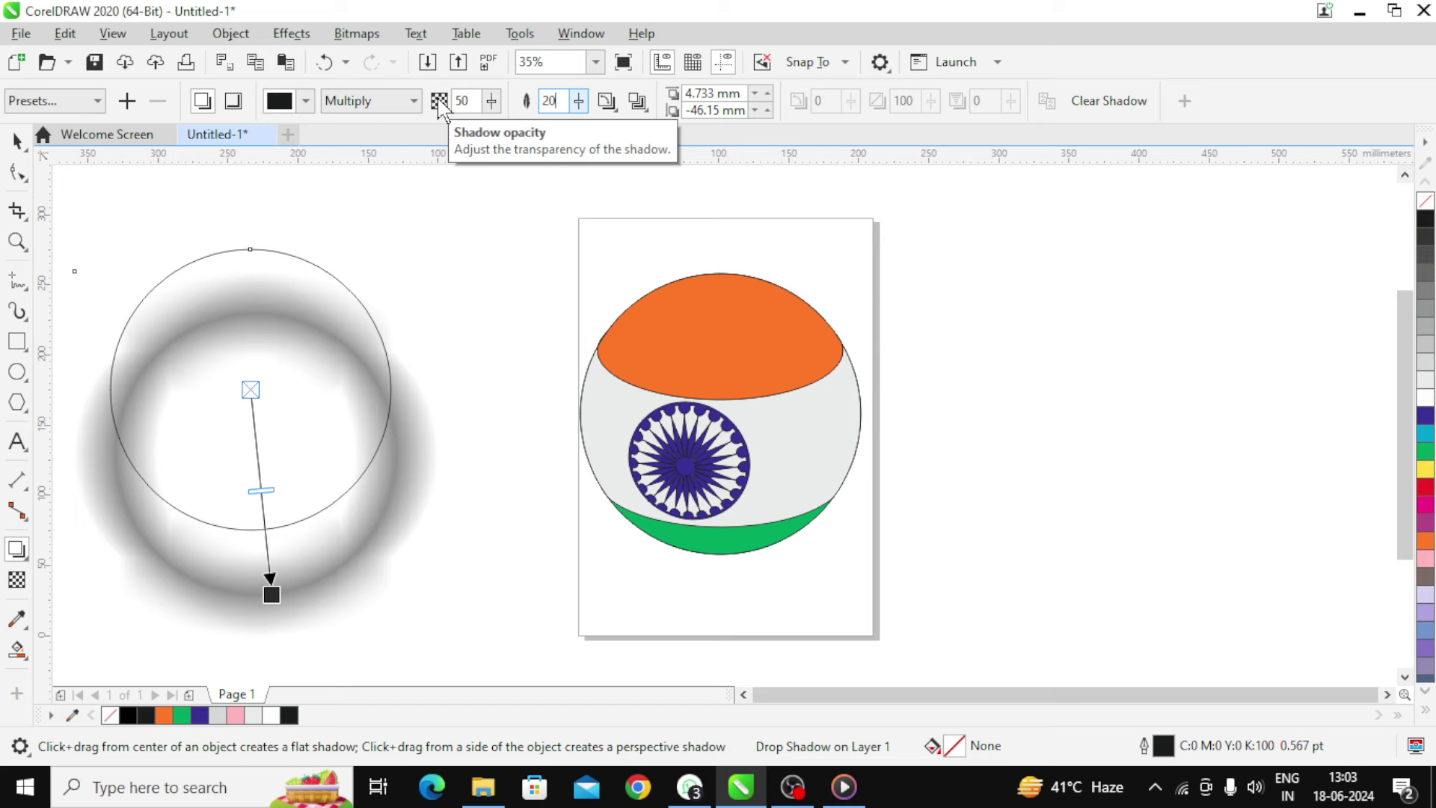
pyautogui.doubleClick(464, 100)
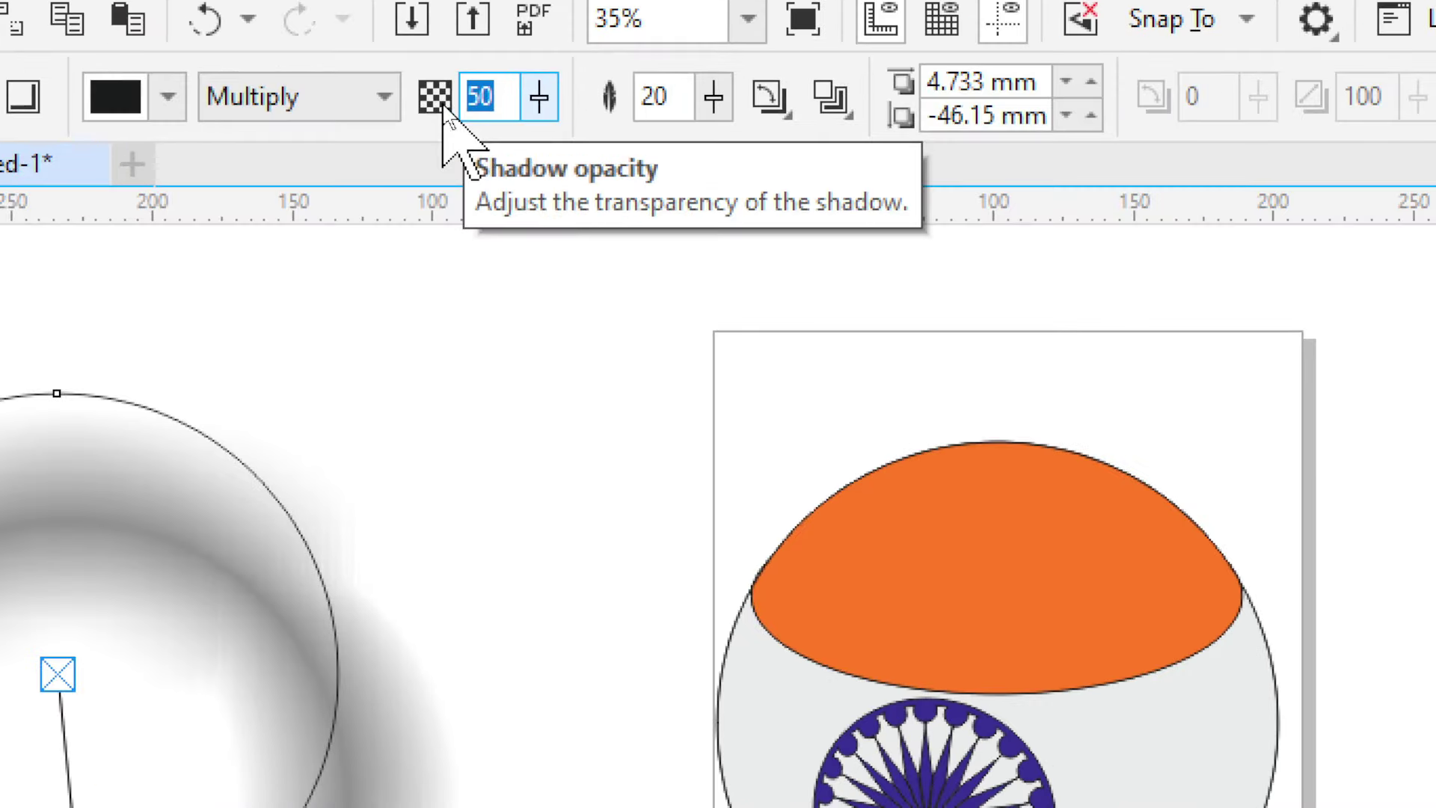
pyautogui.write('30')
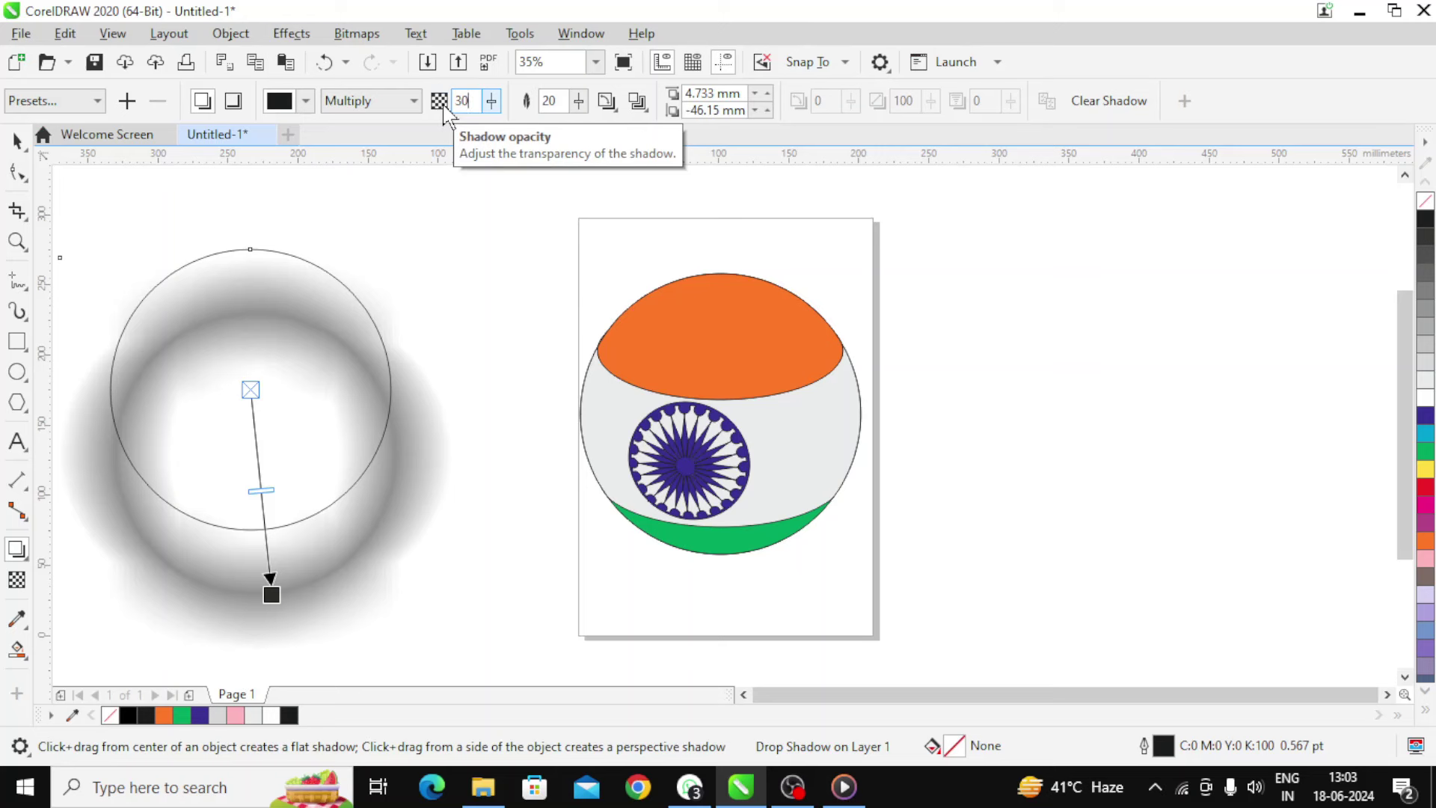
pyautogui.press('Return')
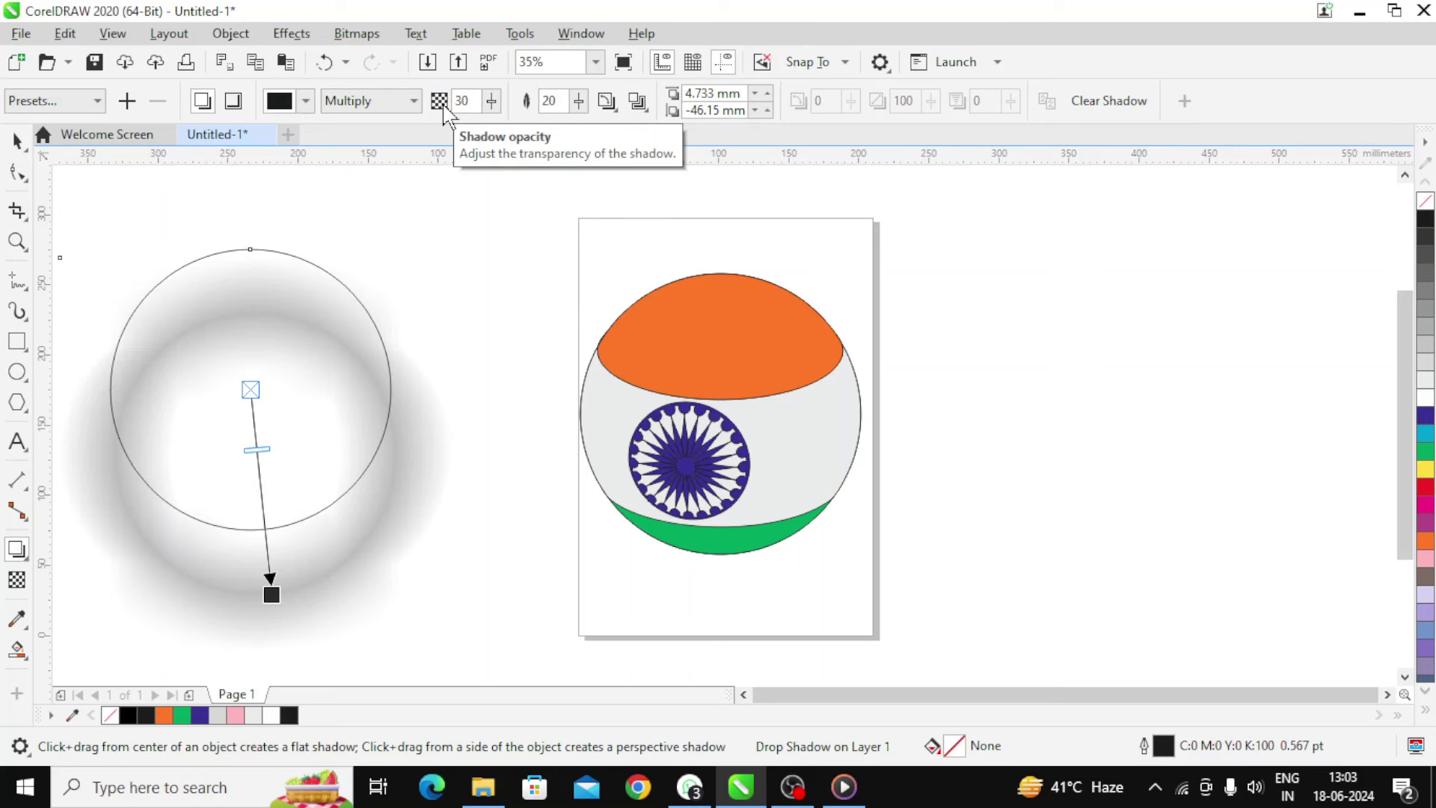
pyautogui.click(17, 140)
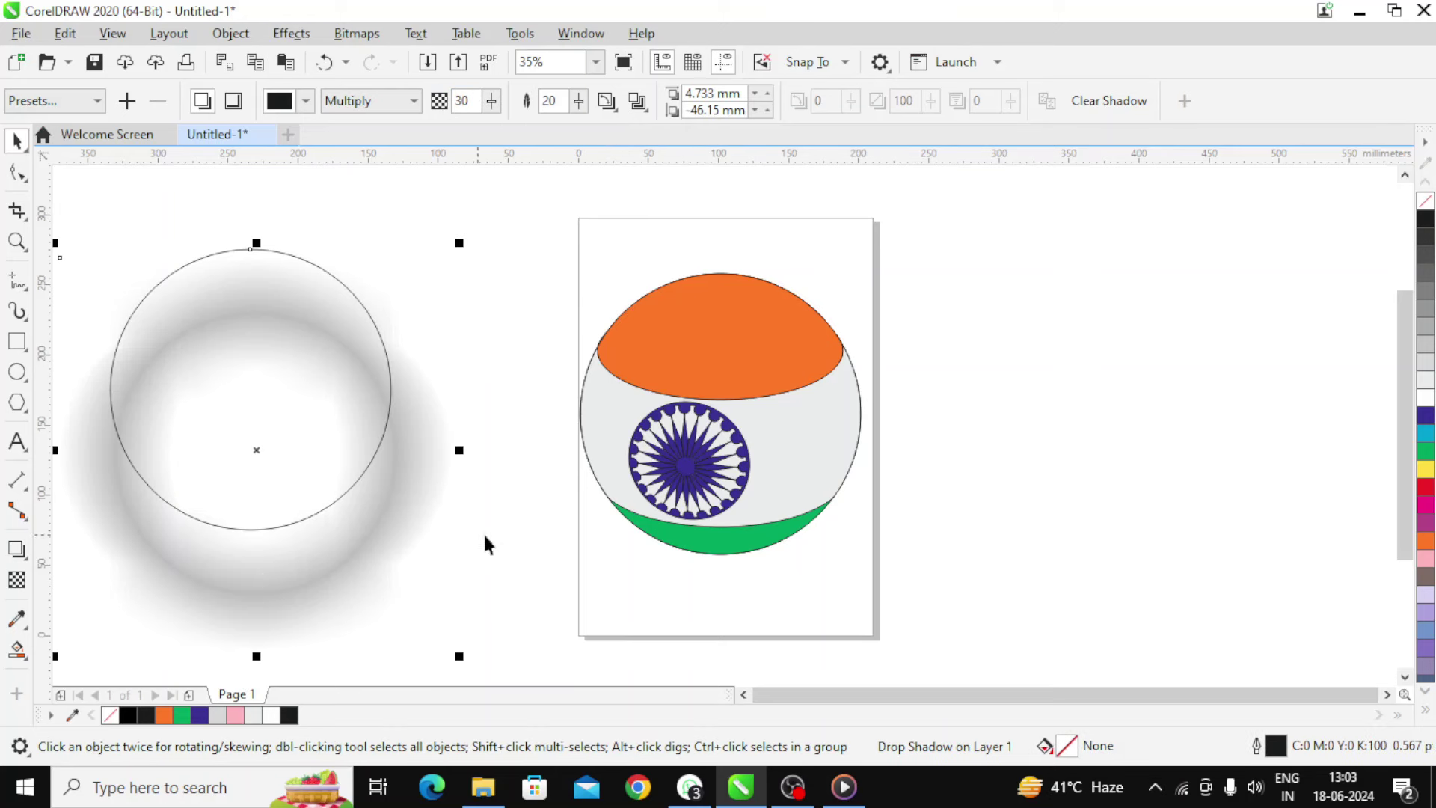
pyautogui.click(1049, 414)
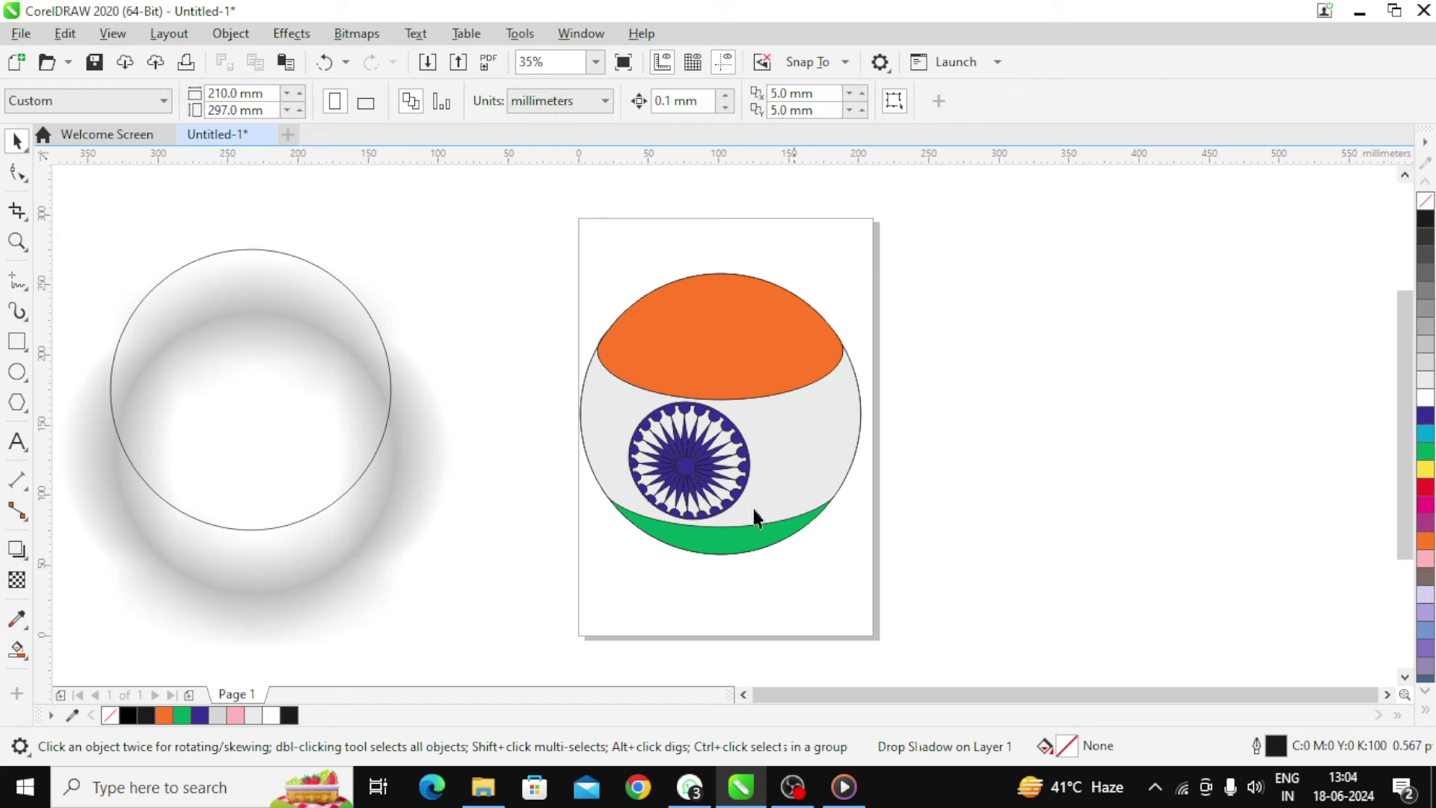
# - Break the drop shadow apart from its circle and move the empty circle to the right of the page
pyautogui.click(276, 602)
pyautogui.rightClick(276, 602)
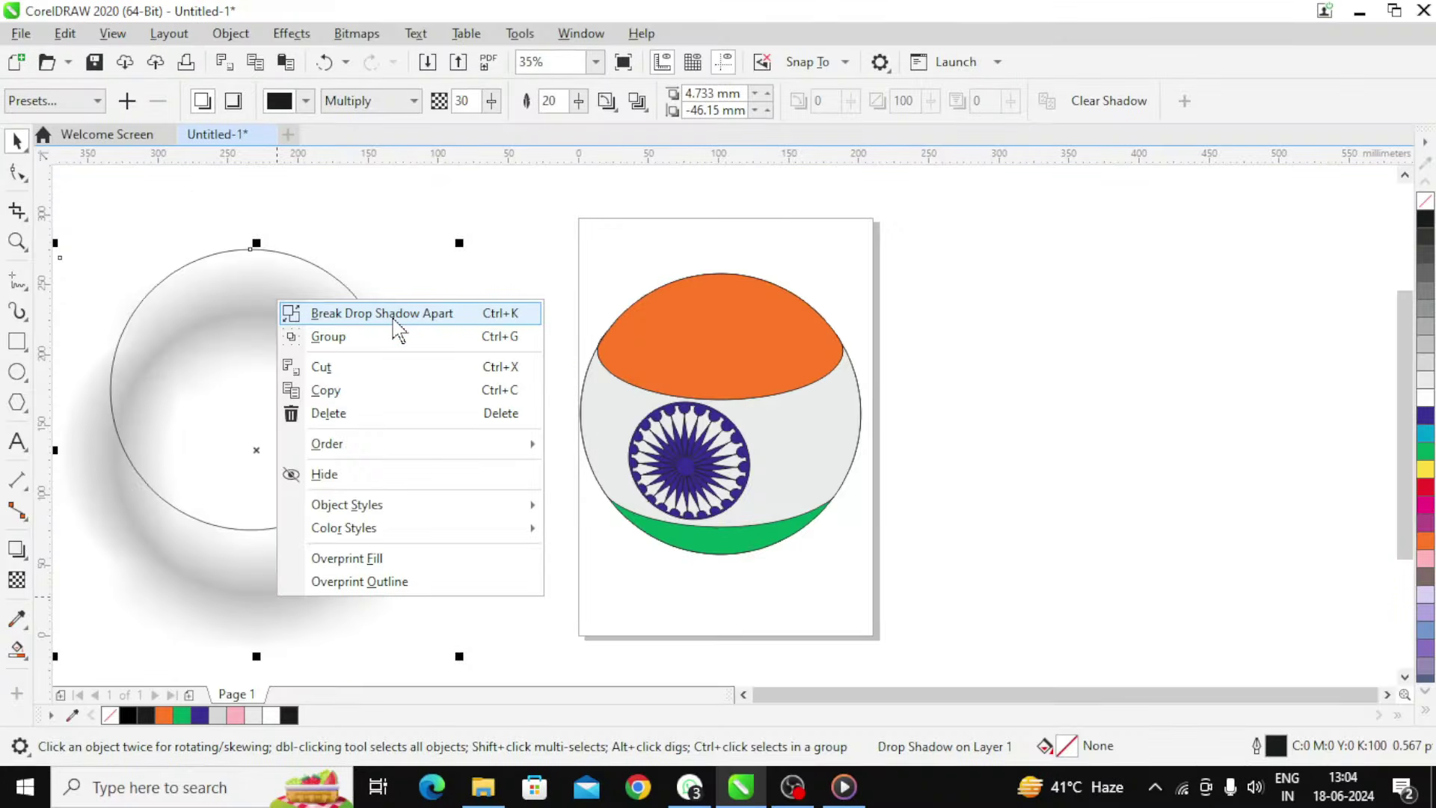
pyautogui.click(401, 322)
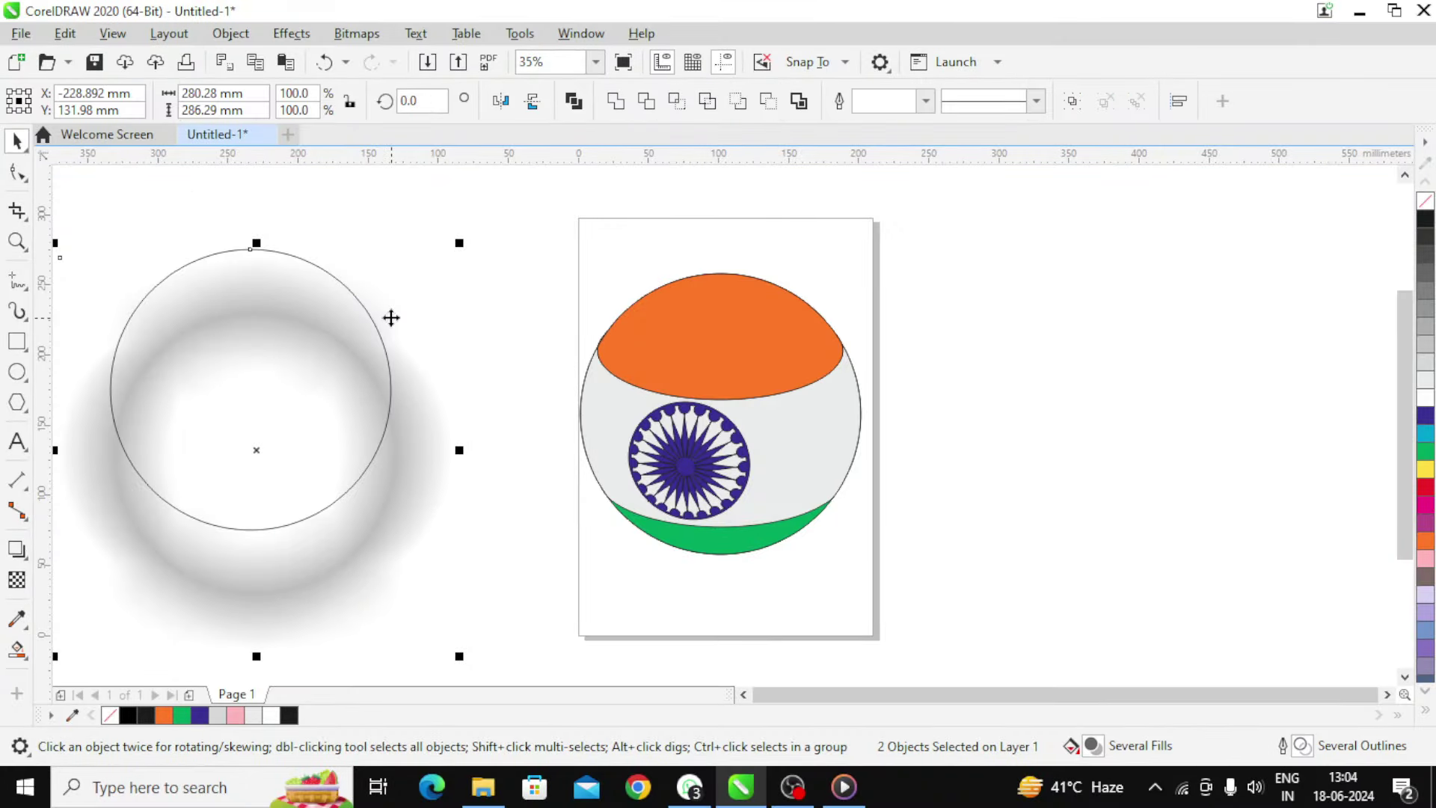
pyautogui.click(339, 350)
pyautogui.moveTo(282, 355); pyautogui.dragTo(1099, 340)
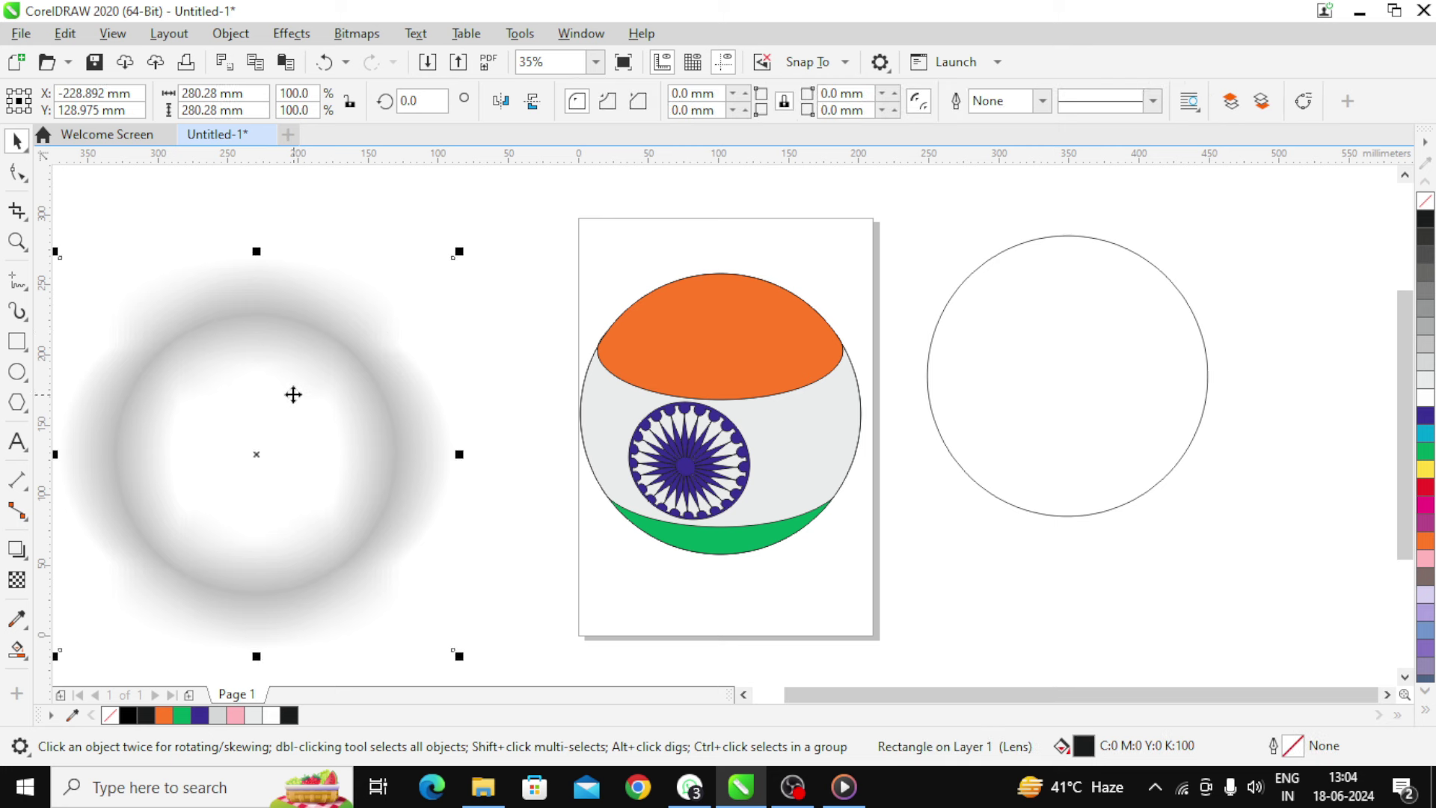
# - PowerClip the separated shadow ring inside the empty circle, slightly off centre so the shading is uneven
pyautogui.moveTo(294, 391); pyautogui.dragTo(320, 352)
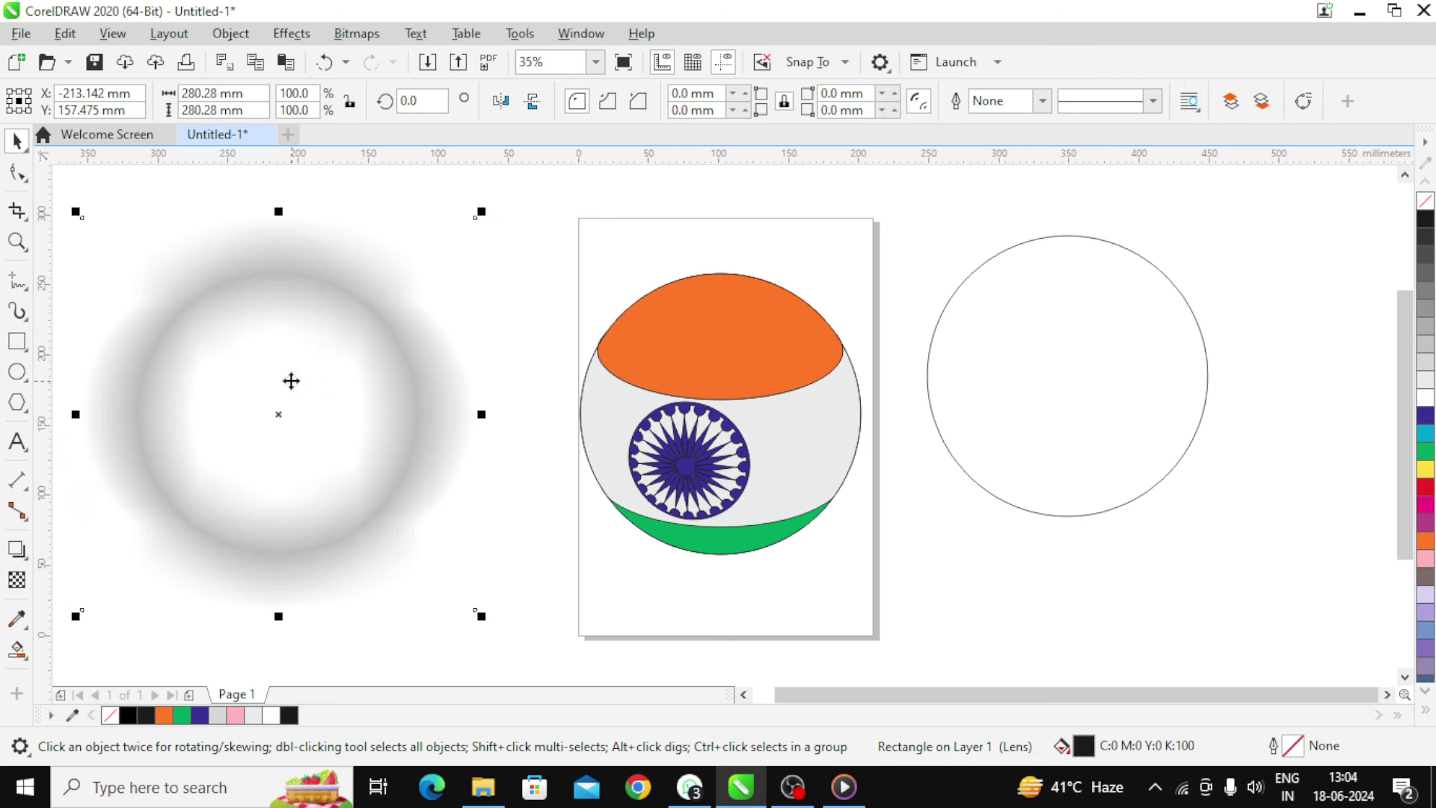
pyautogui.moveTo(291, 380); pyautogui.dragTo(1070, 351)
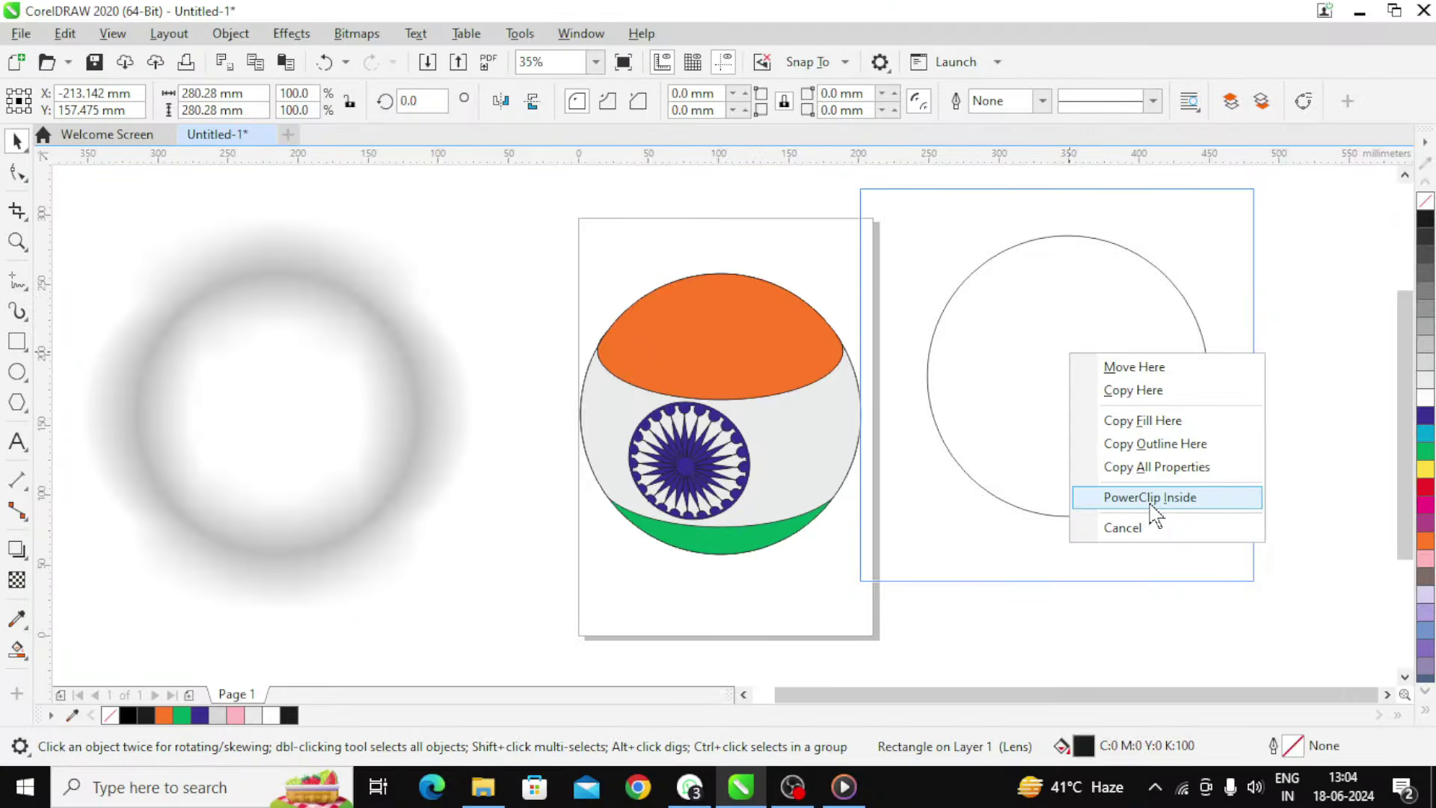
pyautogui.click(1151, 493)
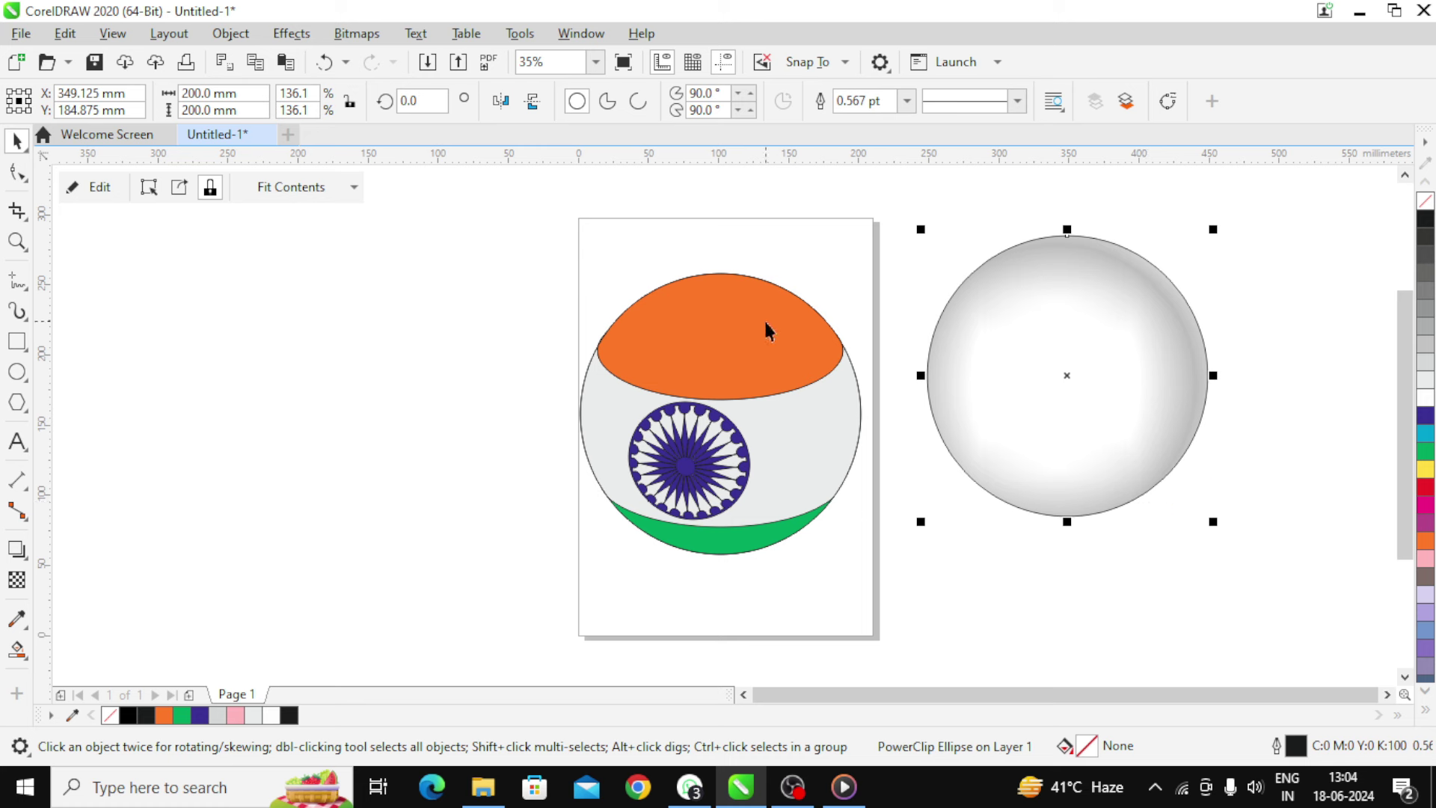
# - Align the shaded circle's centre horizontally and vertically with the tricolour sphere
pyautogui.keyDown('shift'); pyautogui.click(811, 451); pyautogui.keyUp('shift')
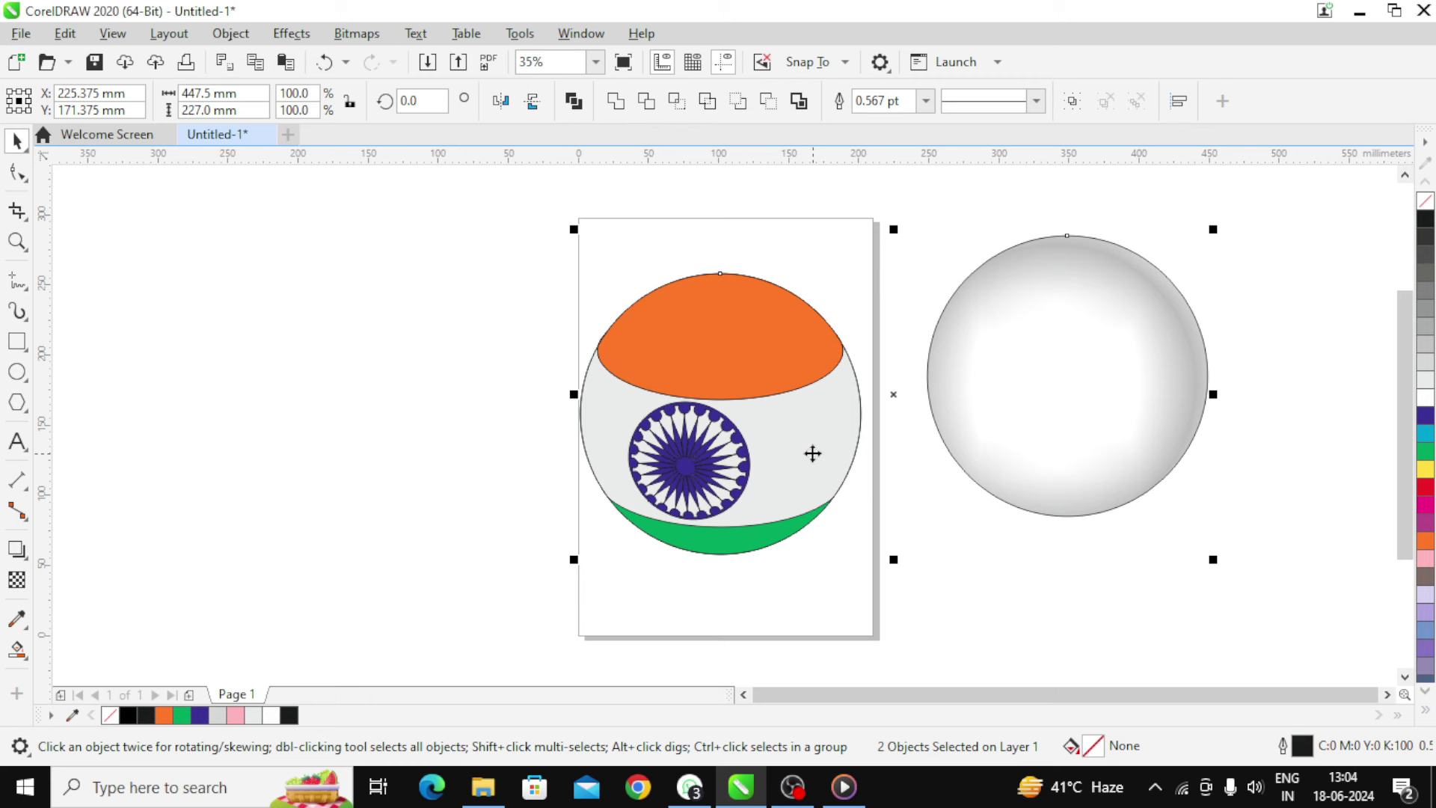
pyautogui.press('c')
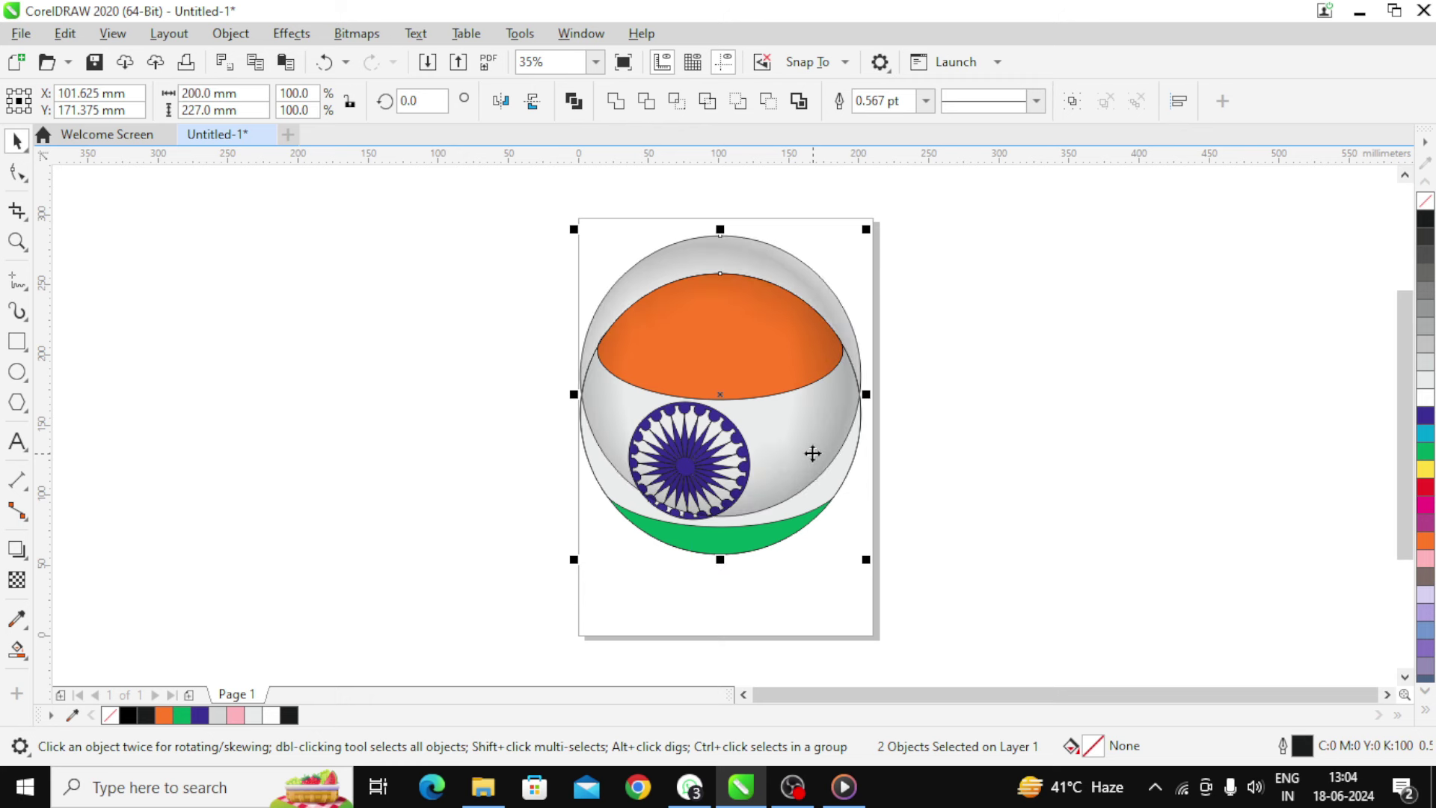
pyautogui.press('e')
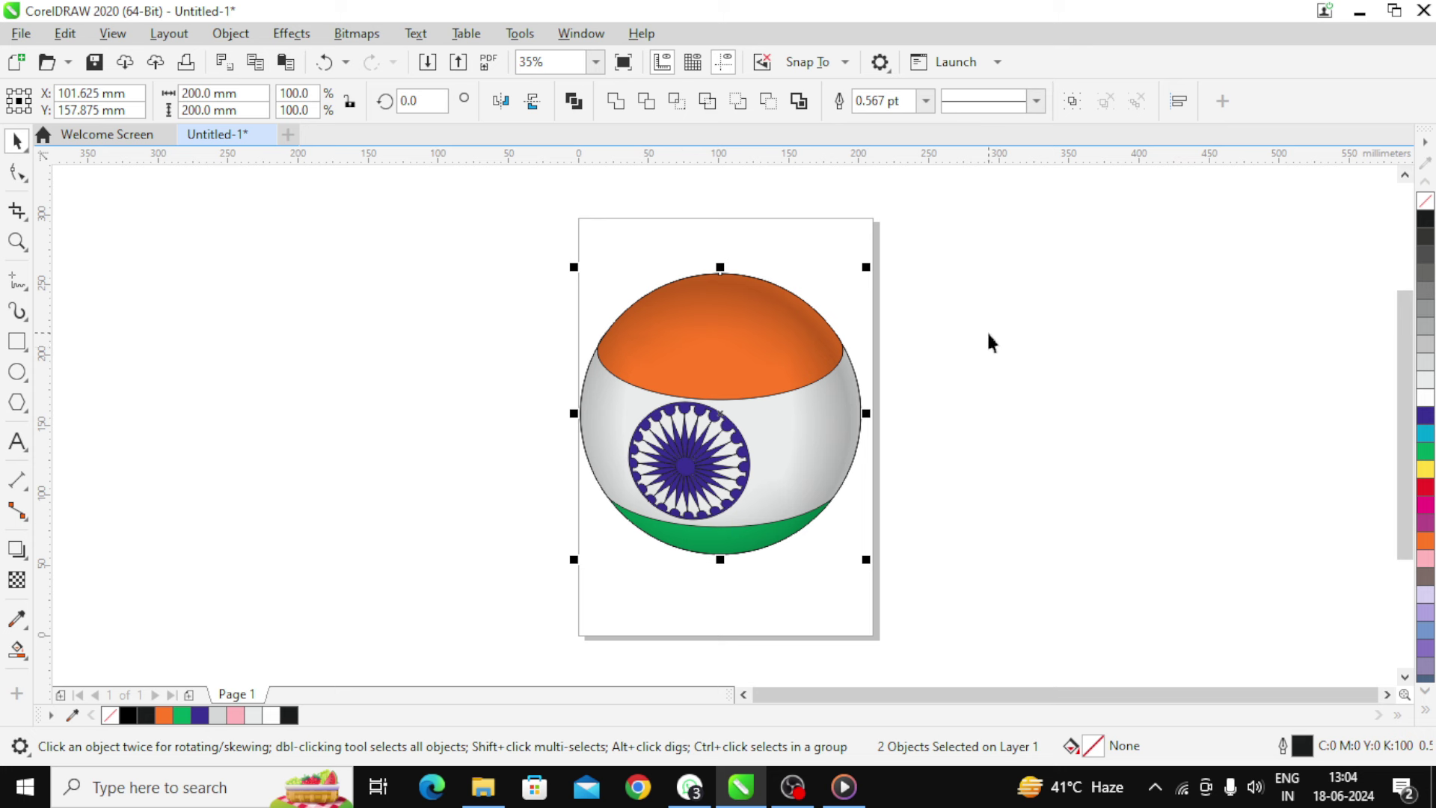
pyautogui.click(1096, 409)
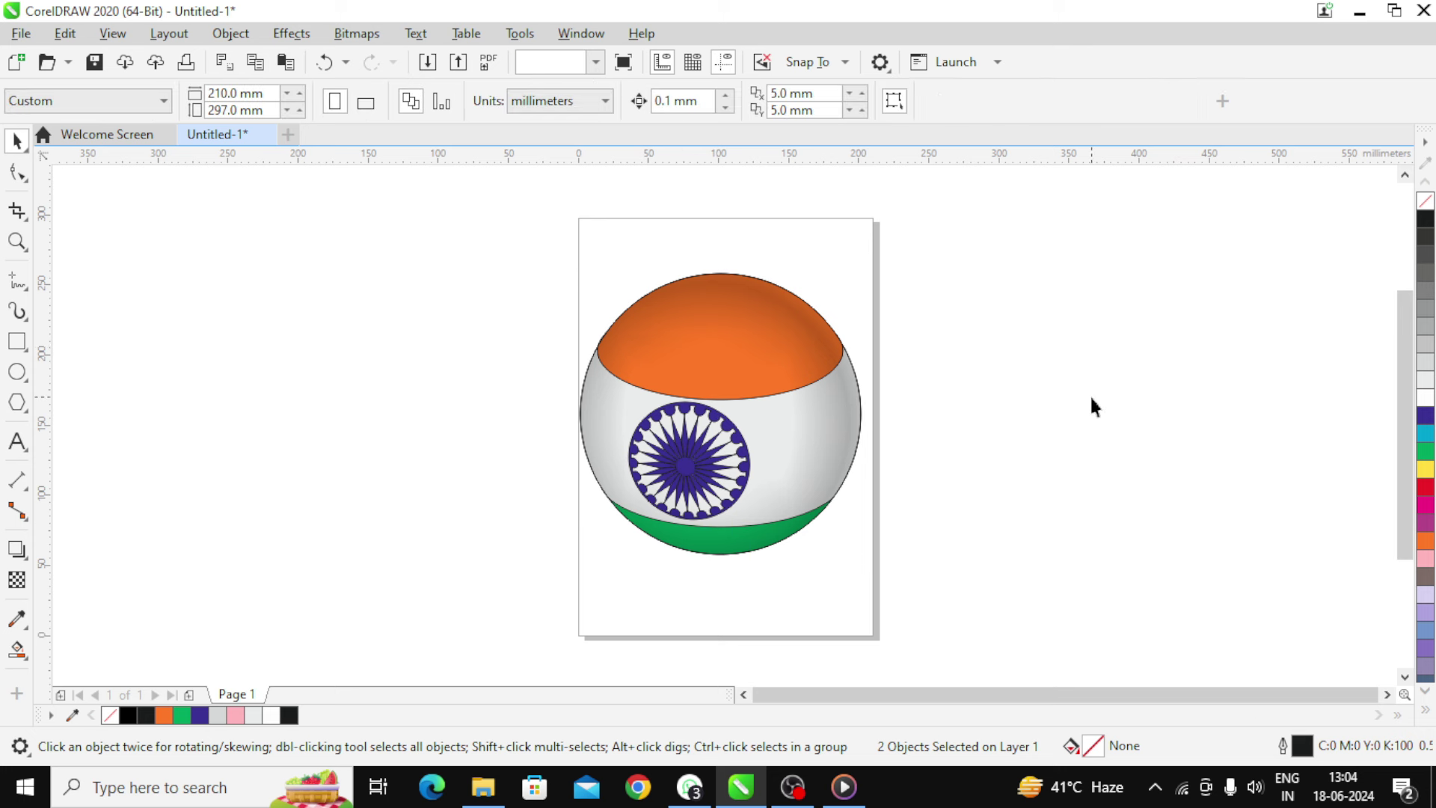
# - Draw a circle to the left of the page, size it to 200 x 200 mm and fill it white
pyautogui.click(17, 371)
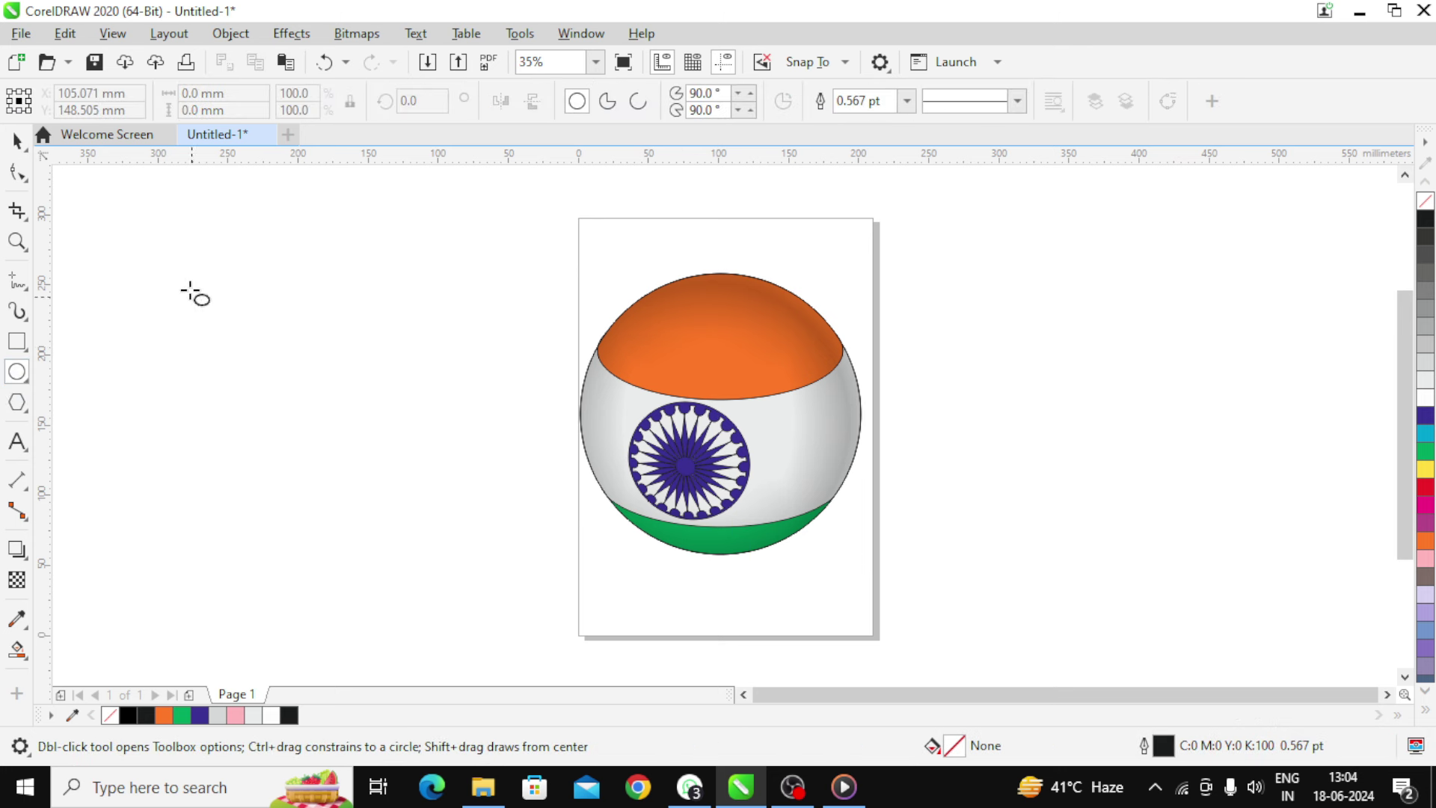
pyautogui.moveTo(191, 290); pyautogui.dragTo(404, 494)
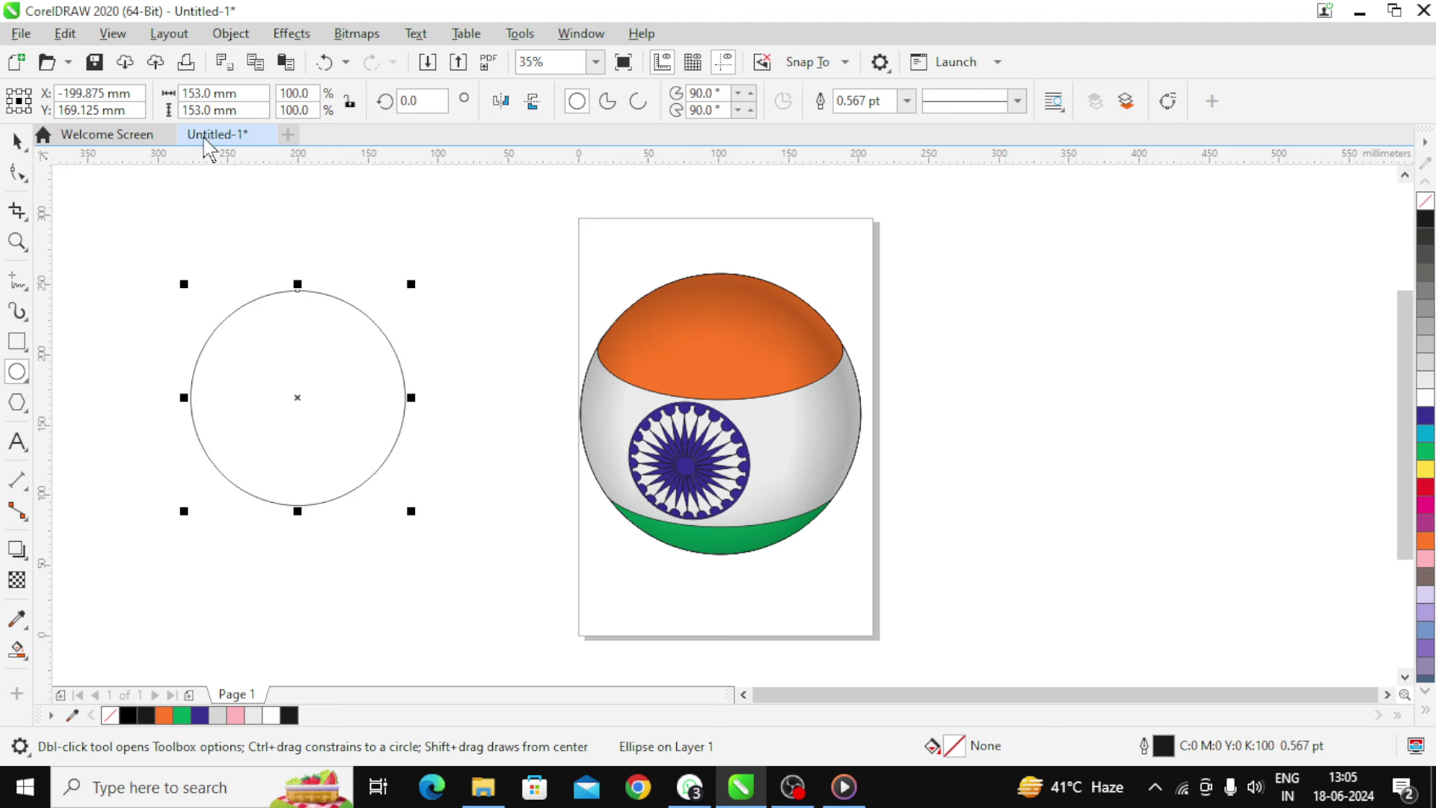
pyautogui.doubleClick(202, 93)
pyautogui.write('200')
pyautogui.doubleClick(196, 110)
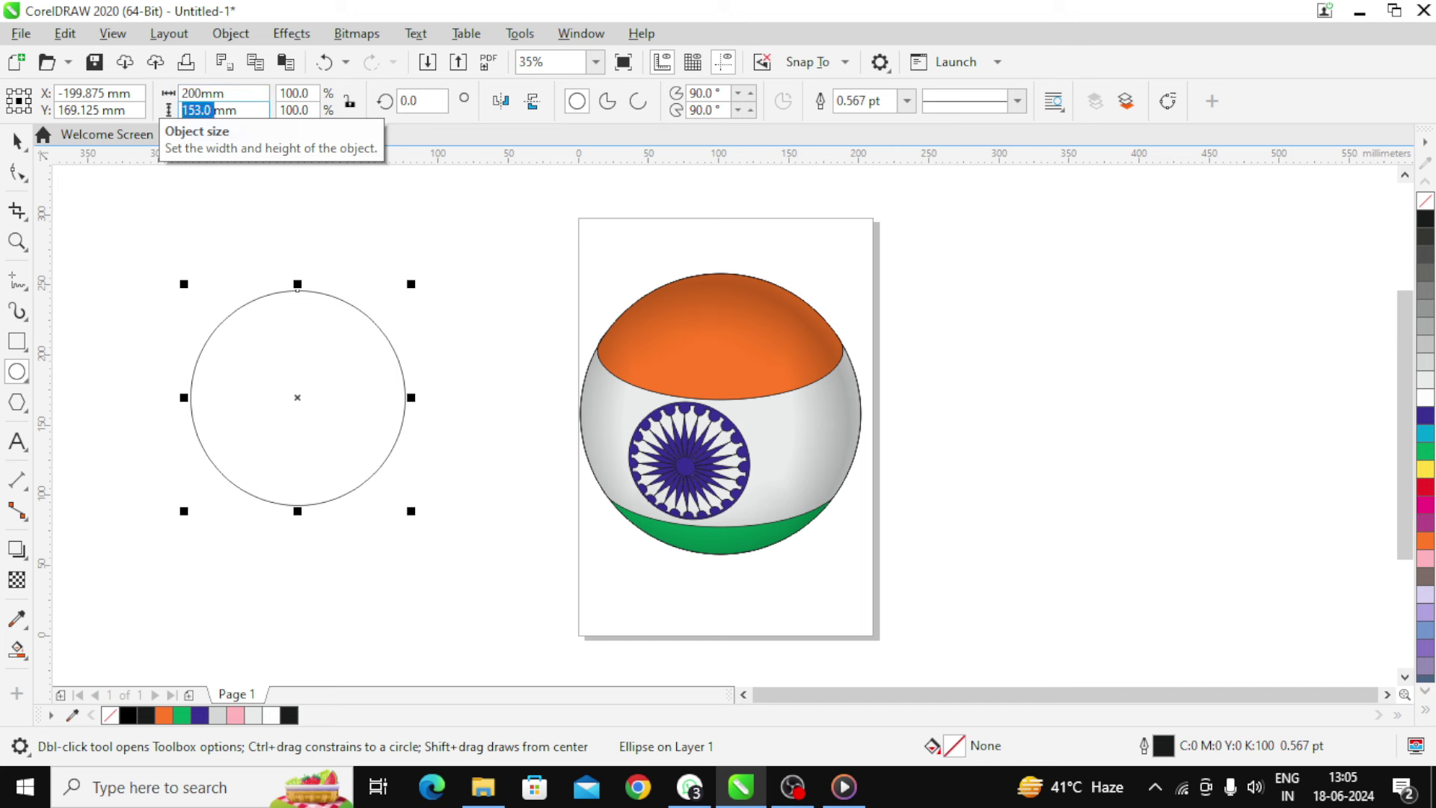
pyautogui.write('200')
pyautogui.press('Return')
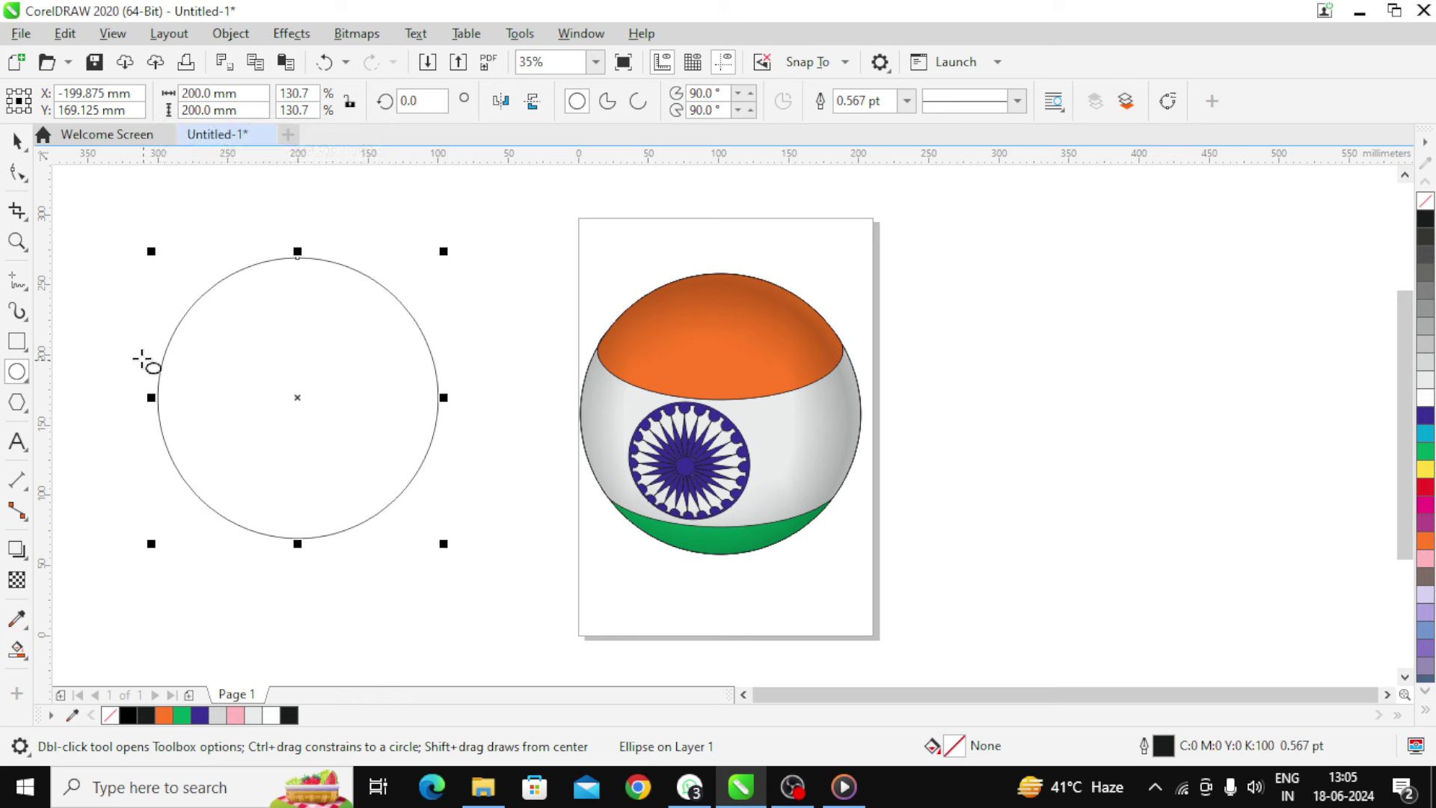
pyautogui.click(21, 140)
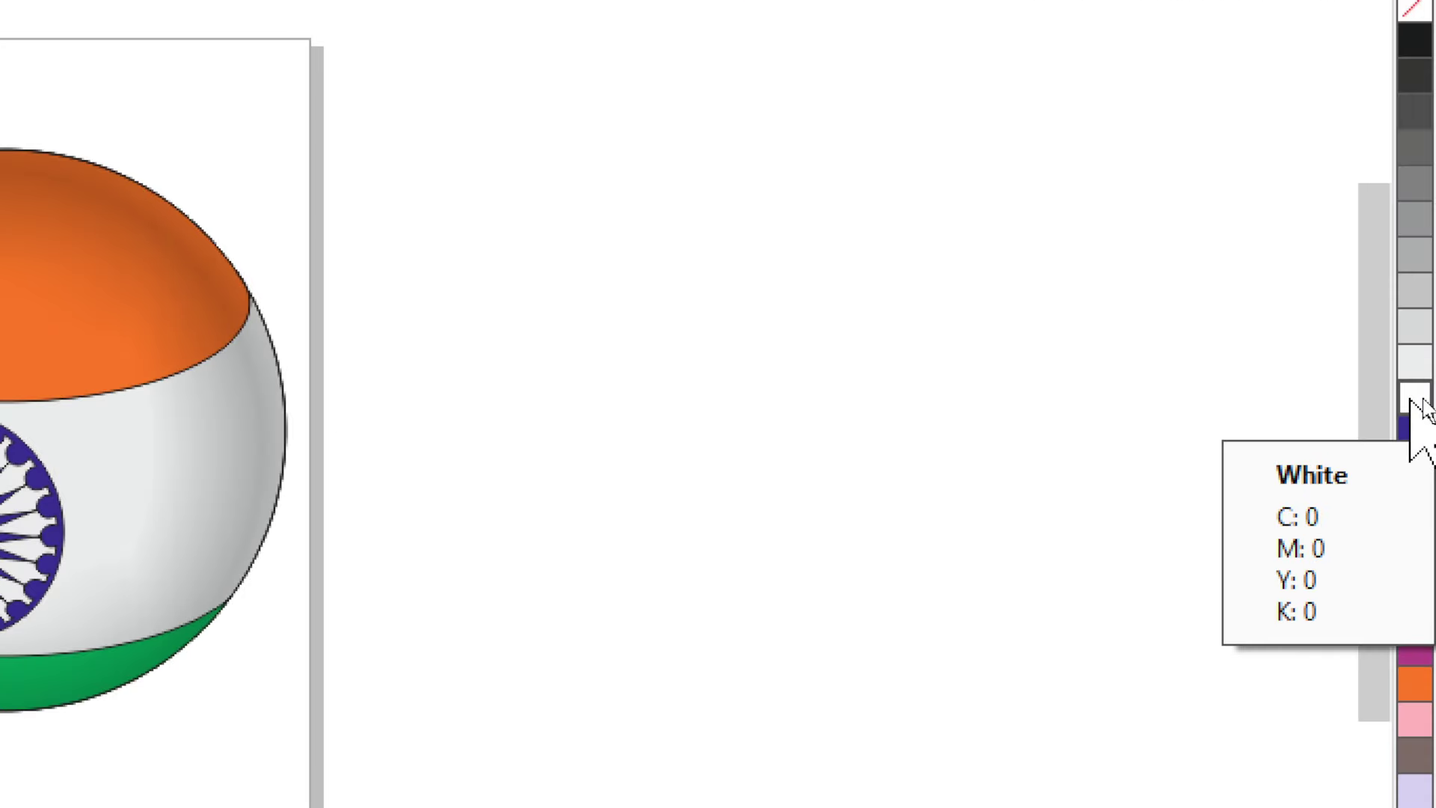
pyautogui.click(1411, 400)
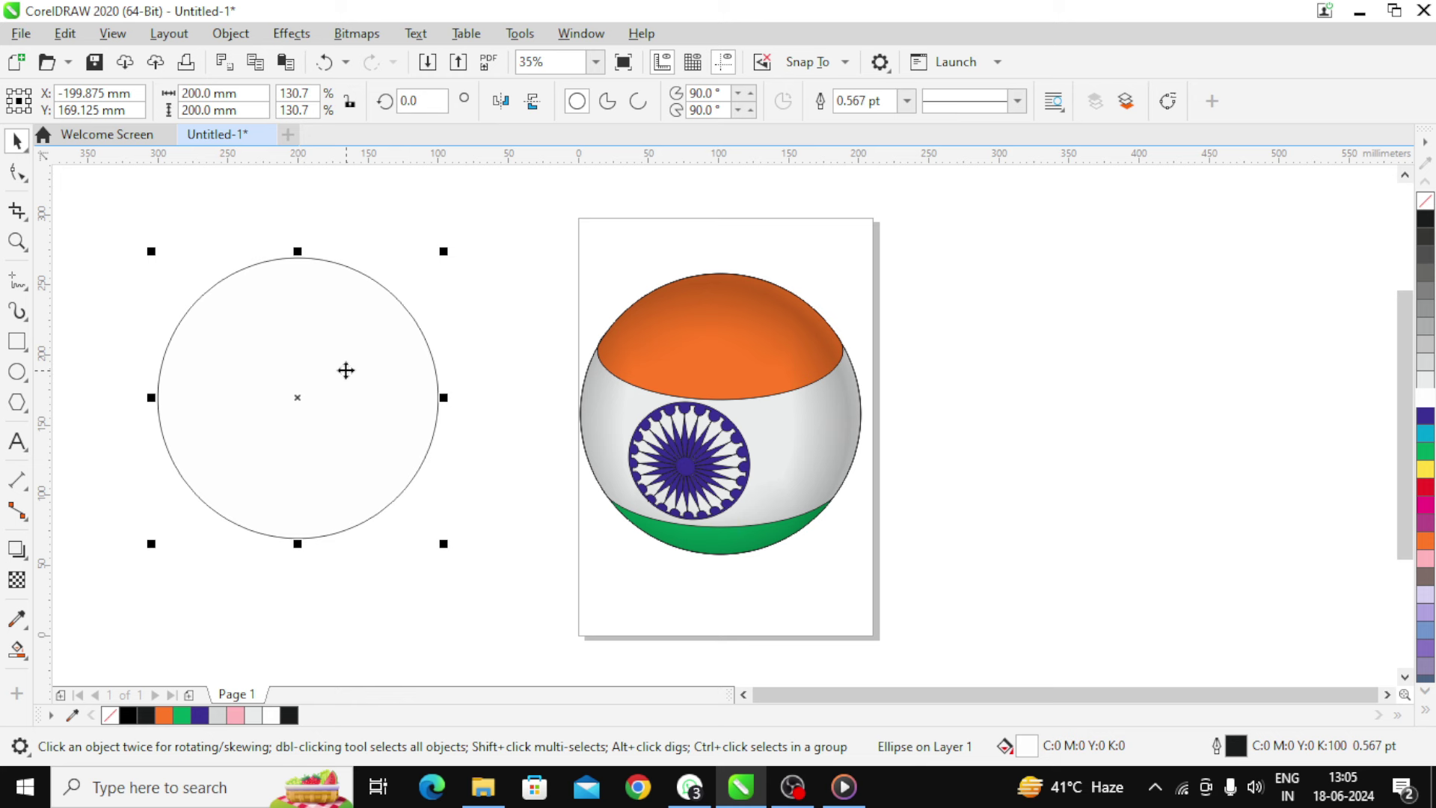
# - Draw a pink-filled rectangle about 430 x 265 mm around the white circle and send it to the back as a backdrop
pyautogui.click(18, 344)
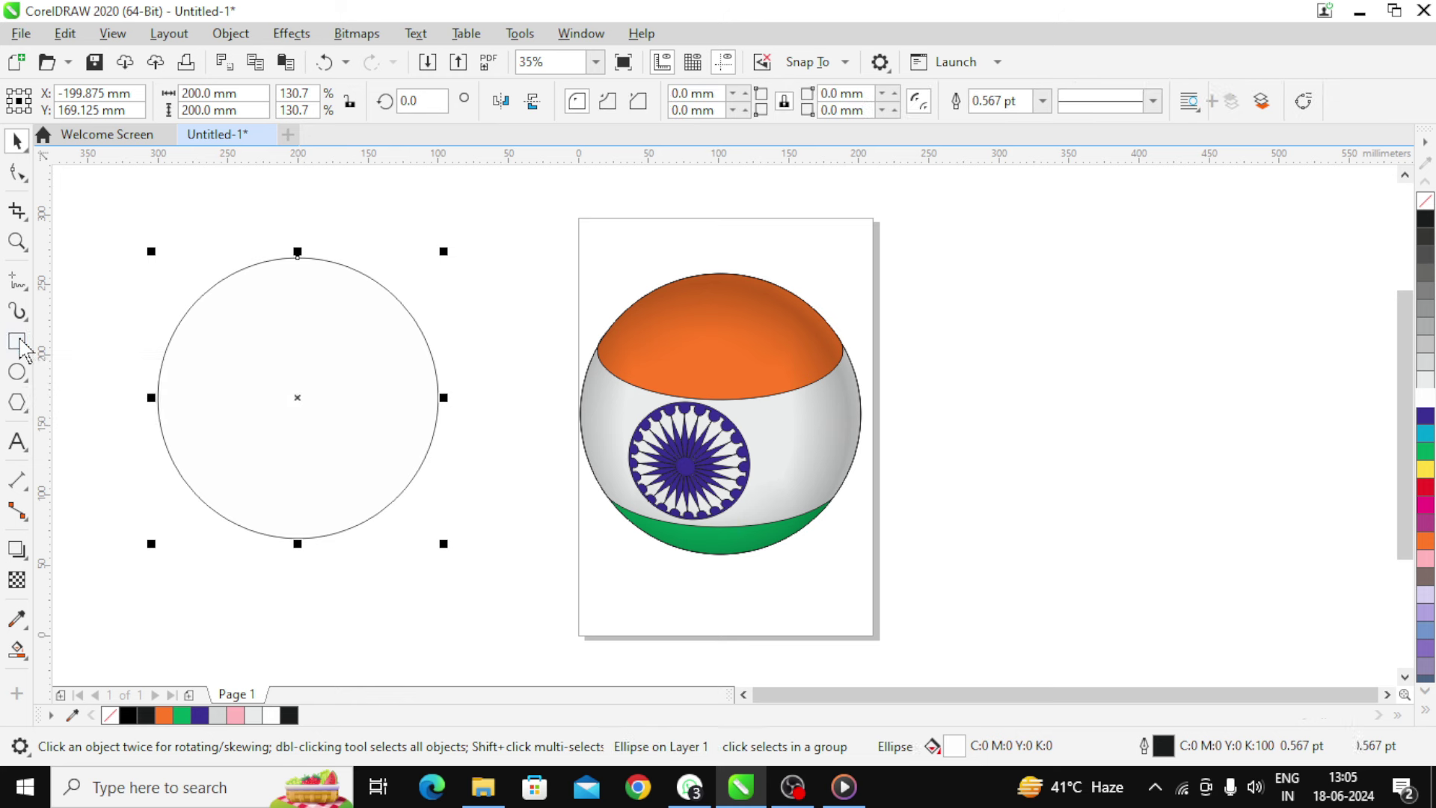
pyautogui.moveTo(72, 212)
pyautogui.mouseDown()
pyautogui.moveTo(115, 288)
pyautogui.moveTo(282, 439)
pyautogui.moveTo(663, 561)
pyautogui.moveTo(676, 581)
pyautogui.mouseUp()
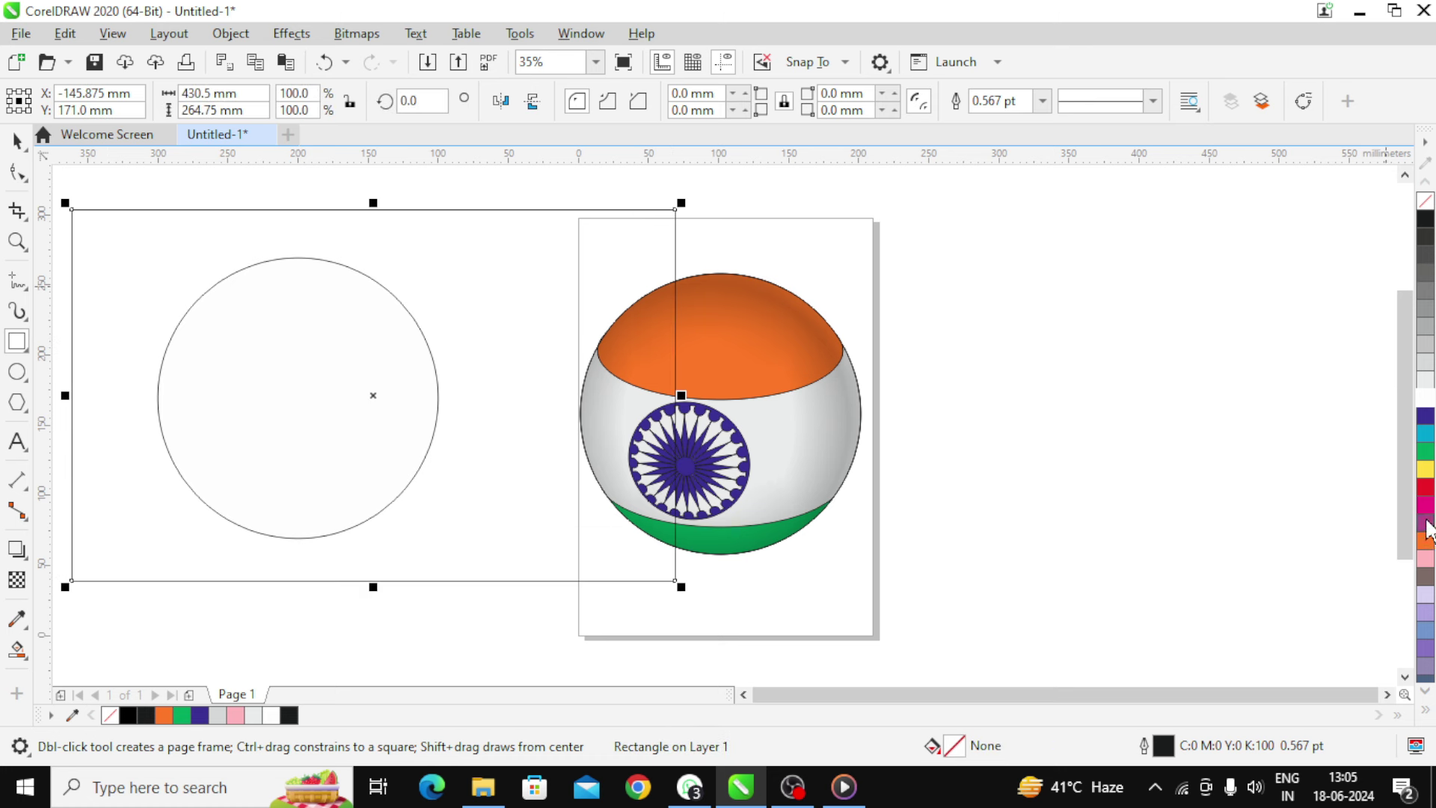
pyautogui.click(1425, 563)
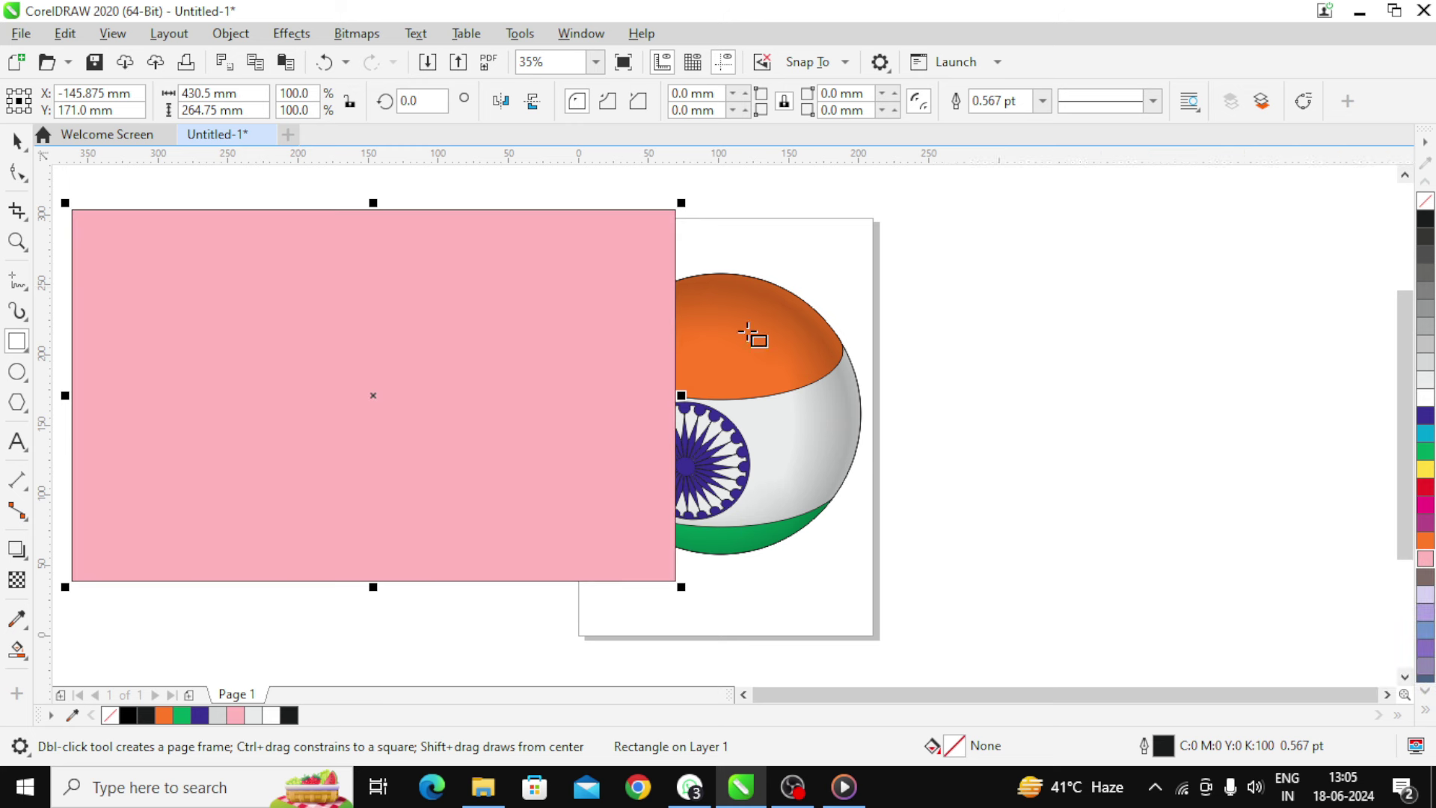
pyautogui.click(16, 142)
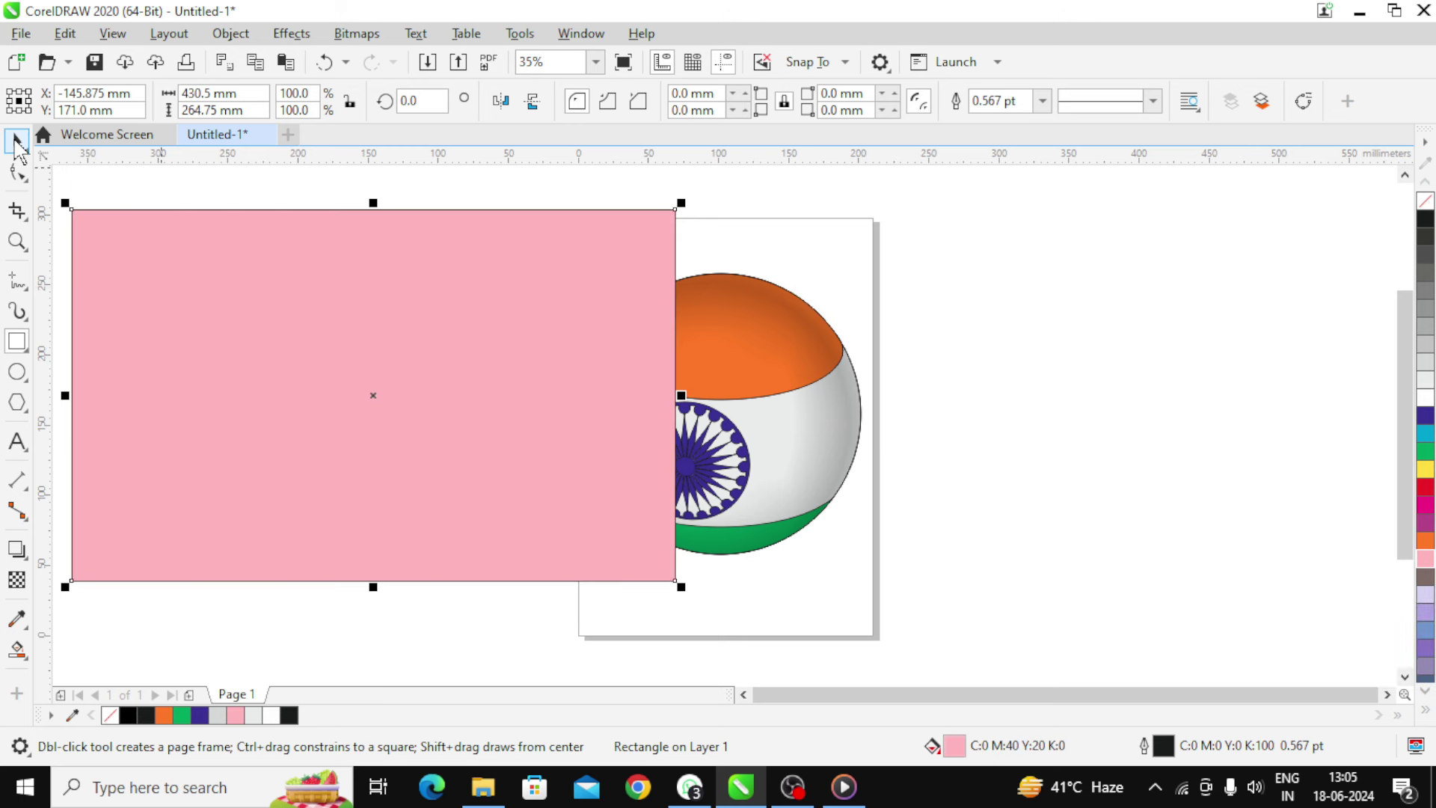
pyautogui.click(15, 141)
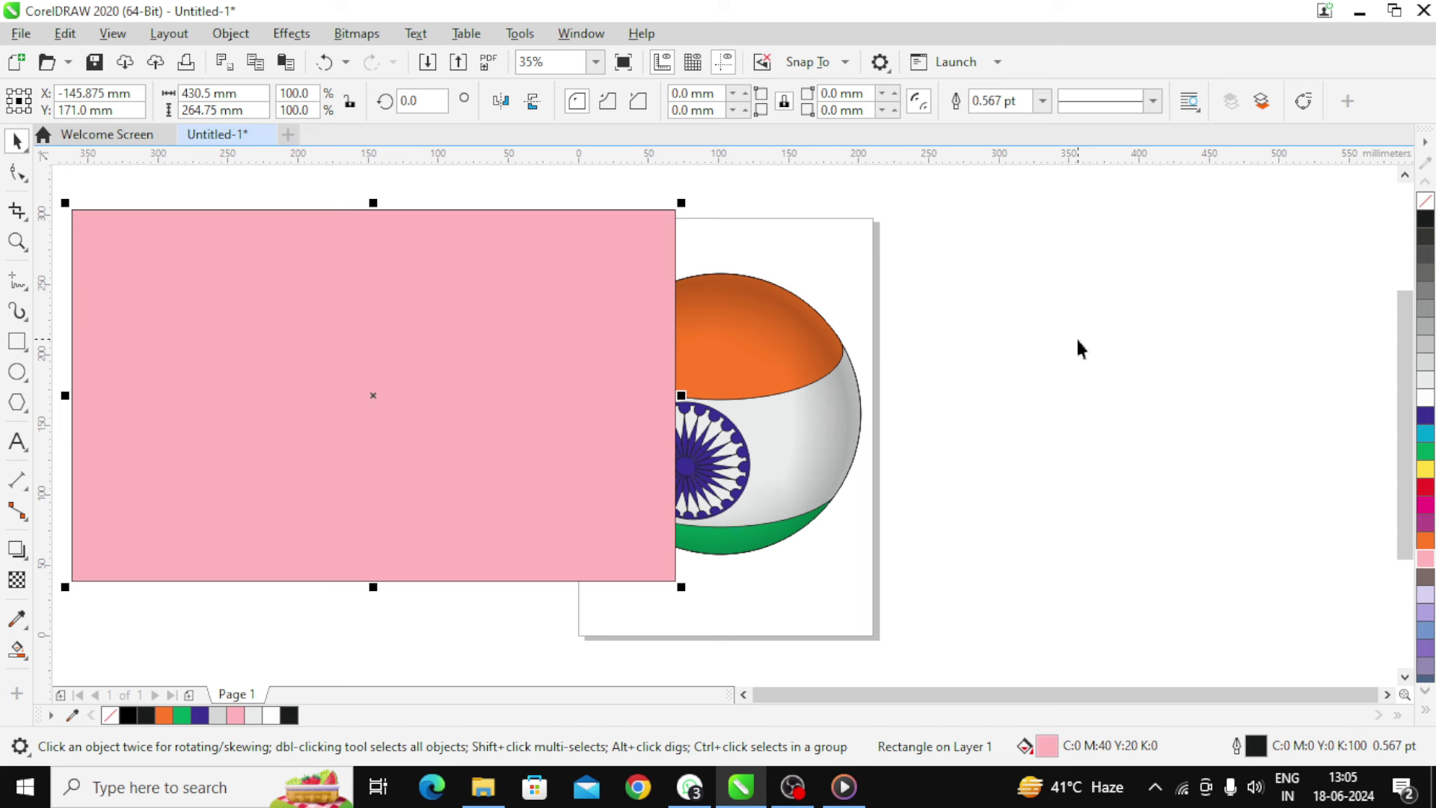
pyautogui.hotkey('shift', 'pagedown')
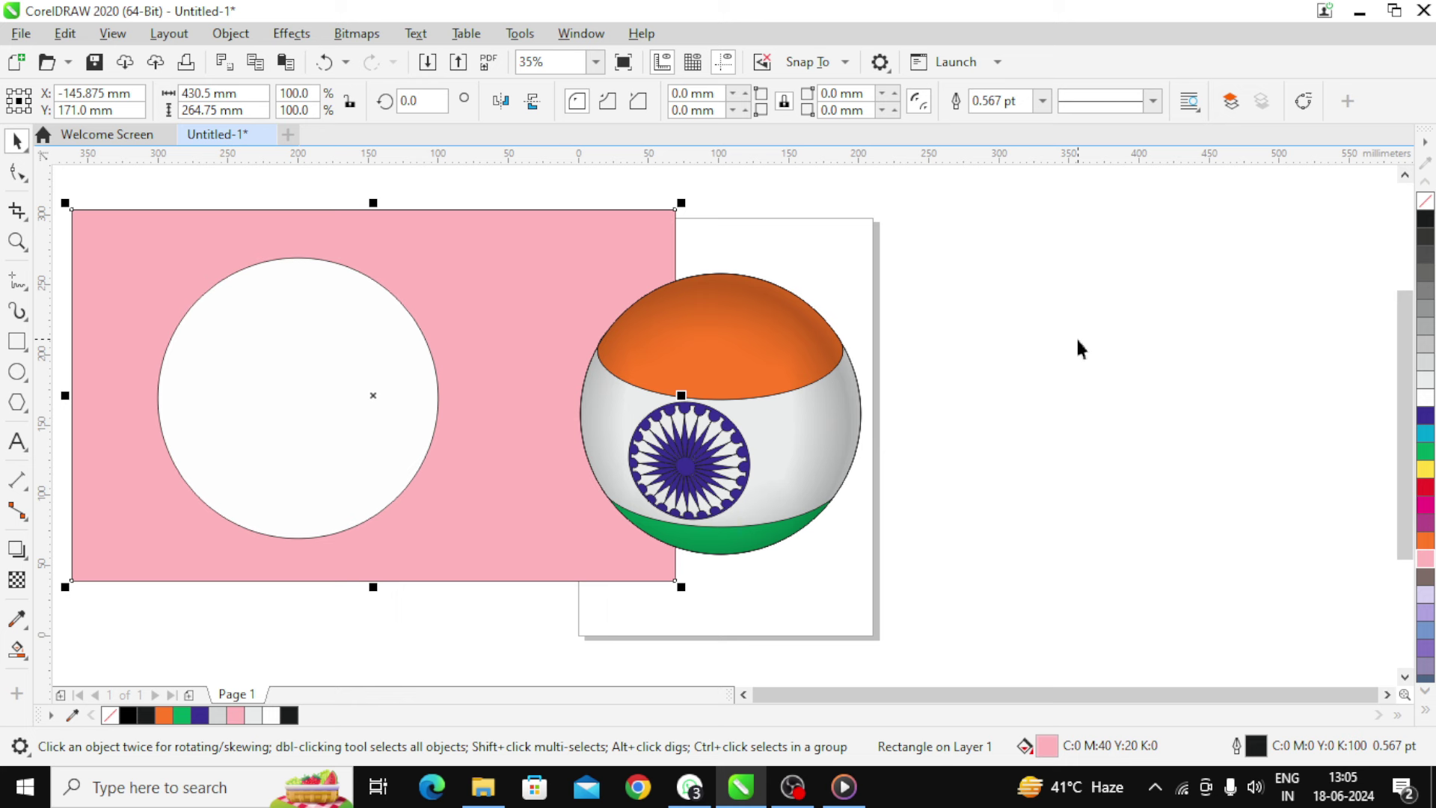
pyautogui.click(1111, 352)
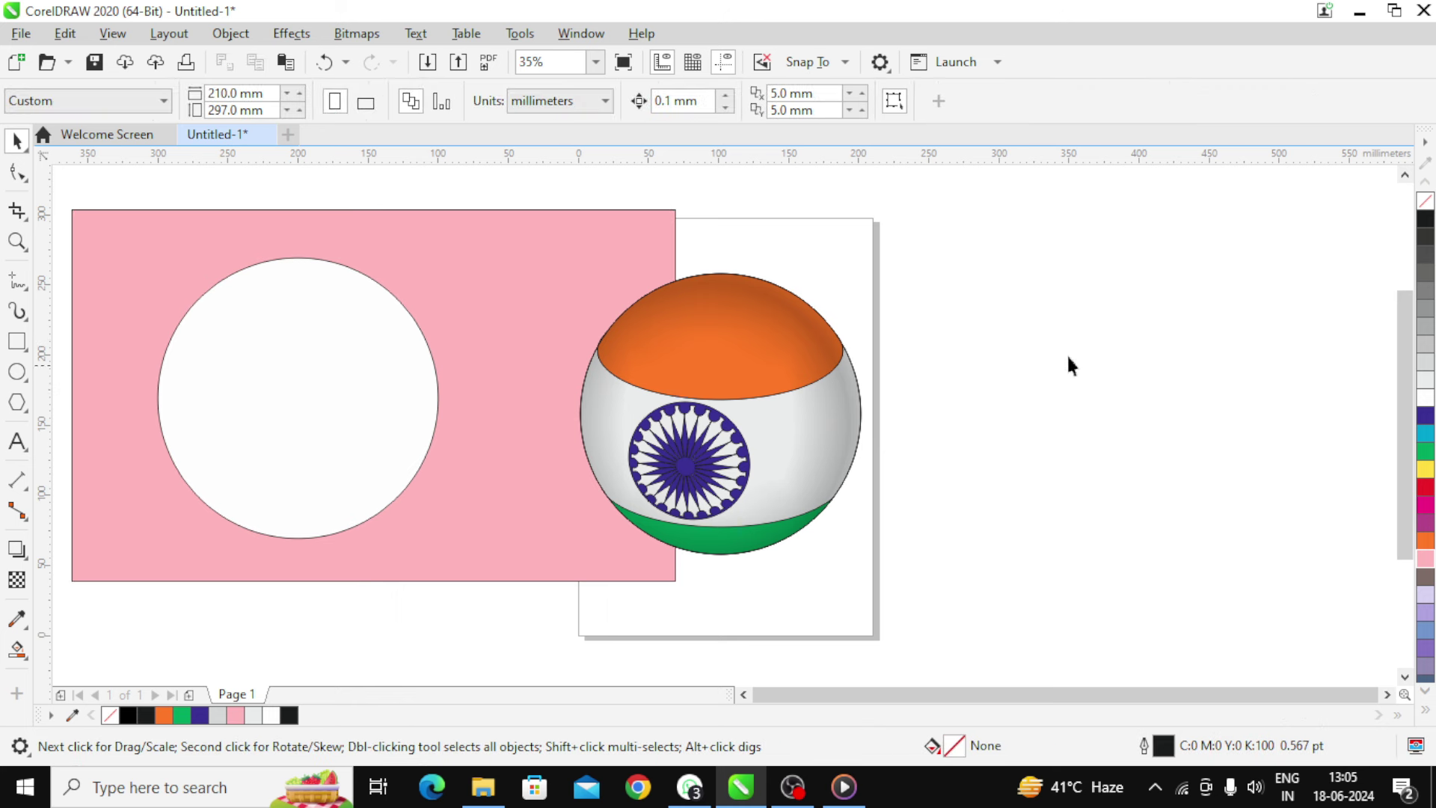
# - Shift the white circle up and right on the pink backdrop and apply a linear fountain transparency from its middle towards the lower left
pyautogui.click(276, 377)
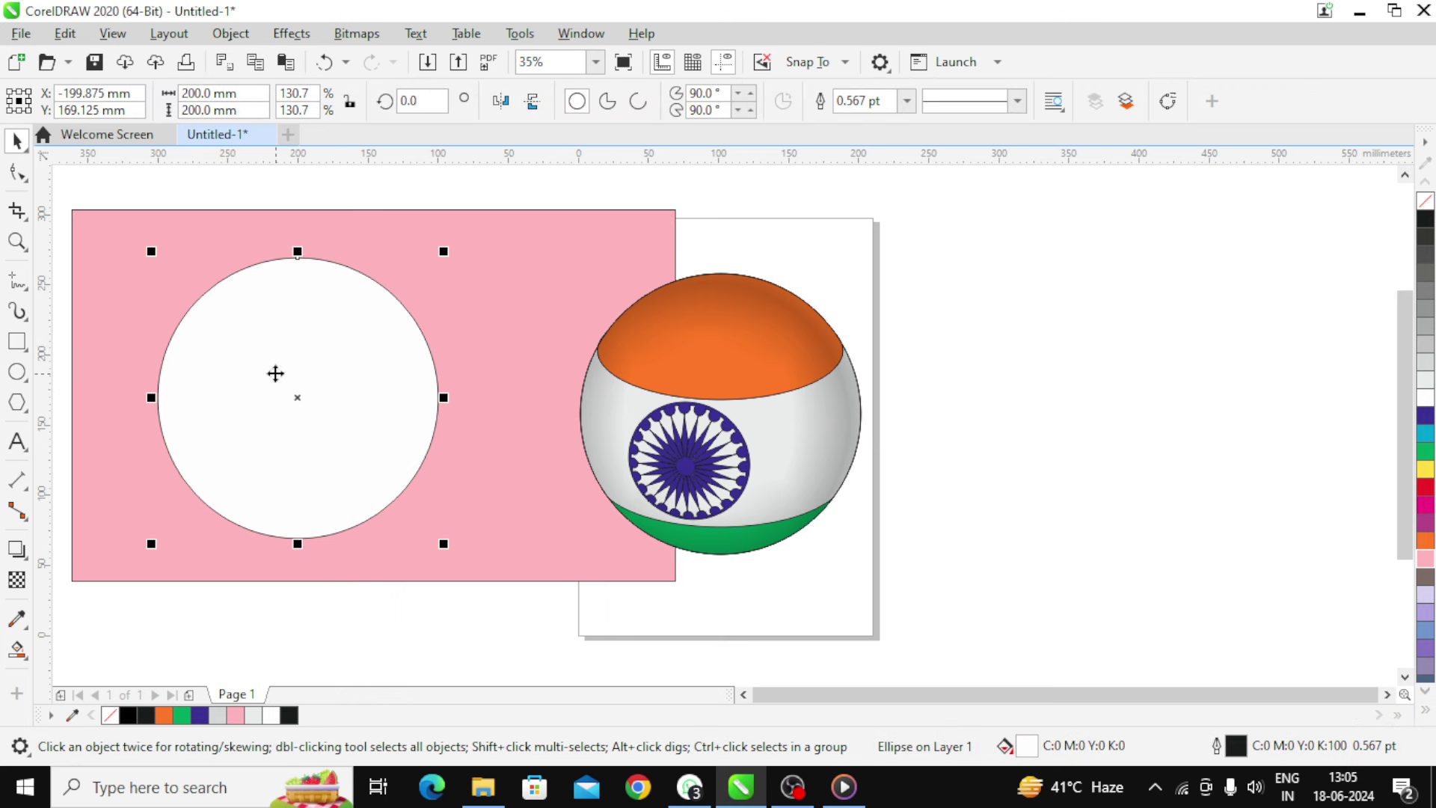
pyautogui.moveTo(275, 373); pyautogui.dragTo(309, 347)
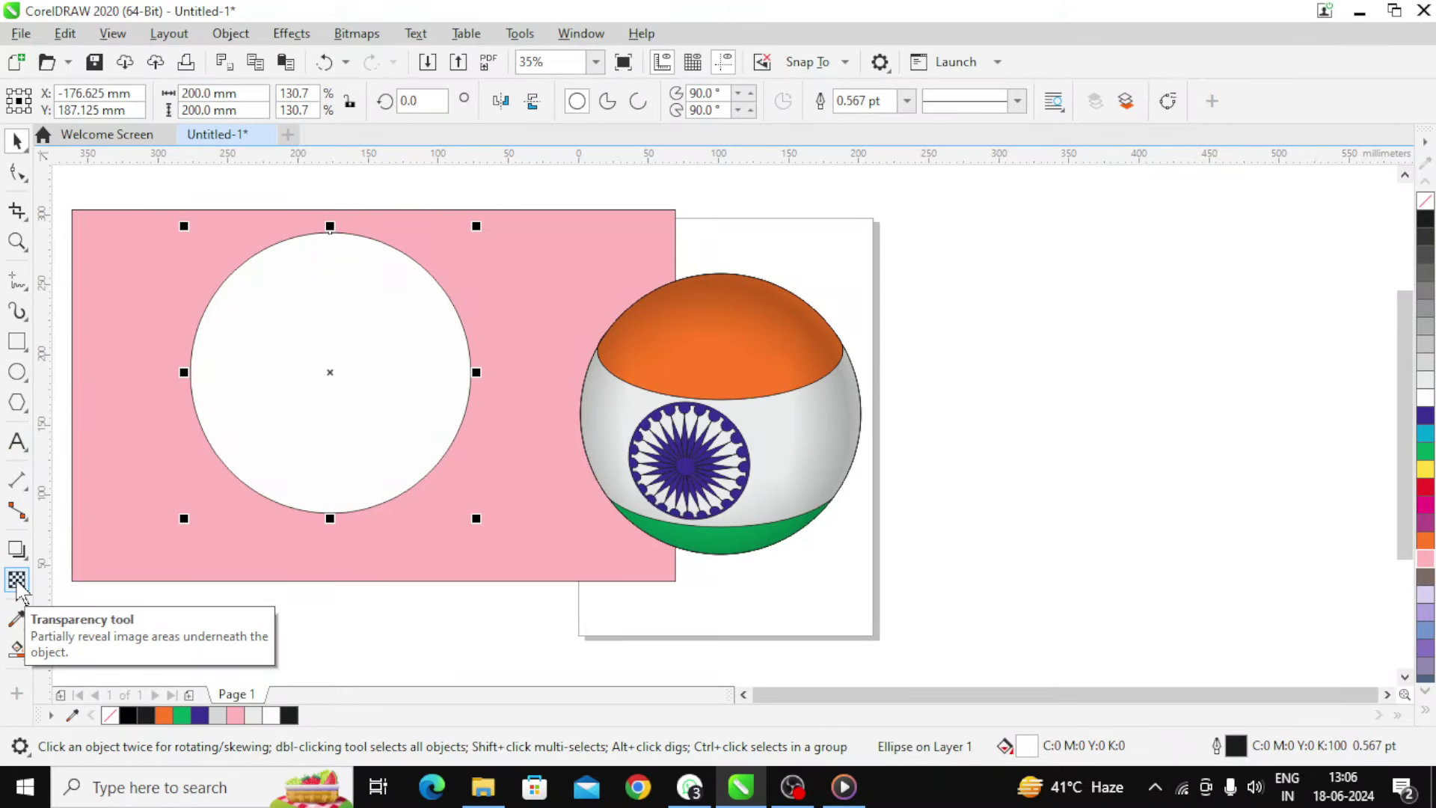
pyautogui.click(16, 580)
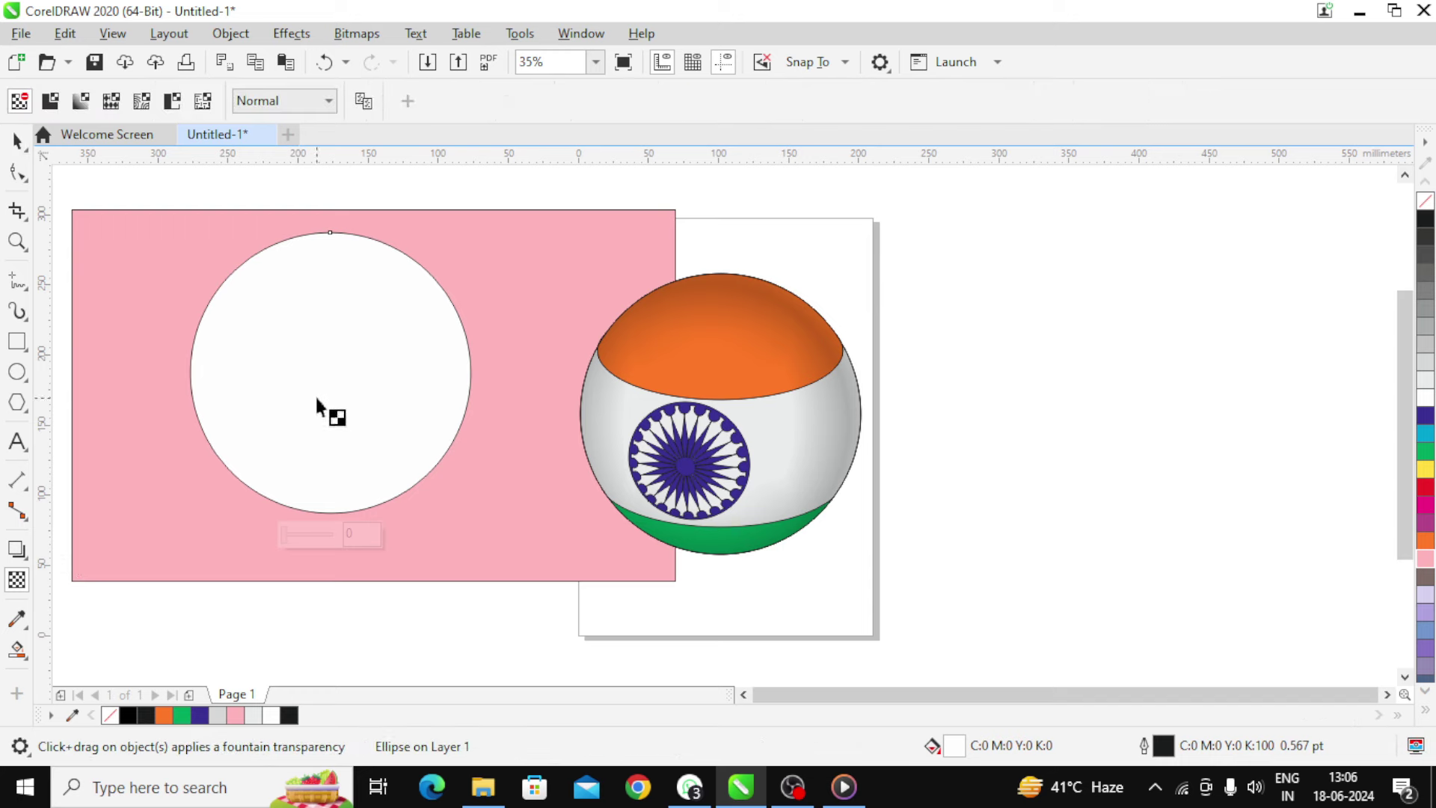
pyautogui.moveTo(317, 391); pyautogui.dragTo(210, 561)
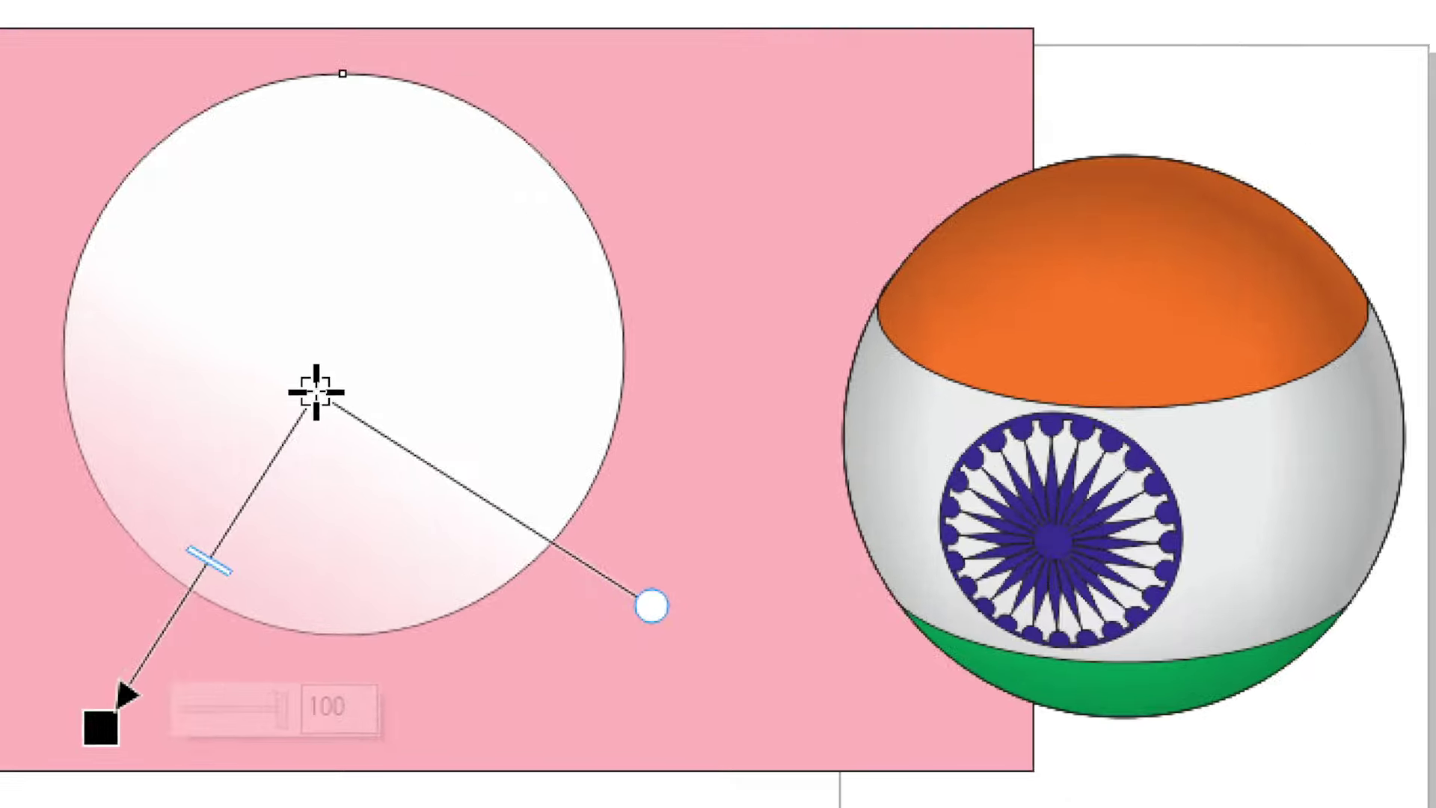
# - Reverse the circle's transparency gradient by setting its start node to black and its end node to white
pyautogui.click(317, 392)
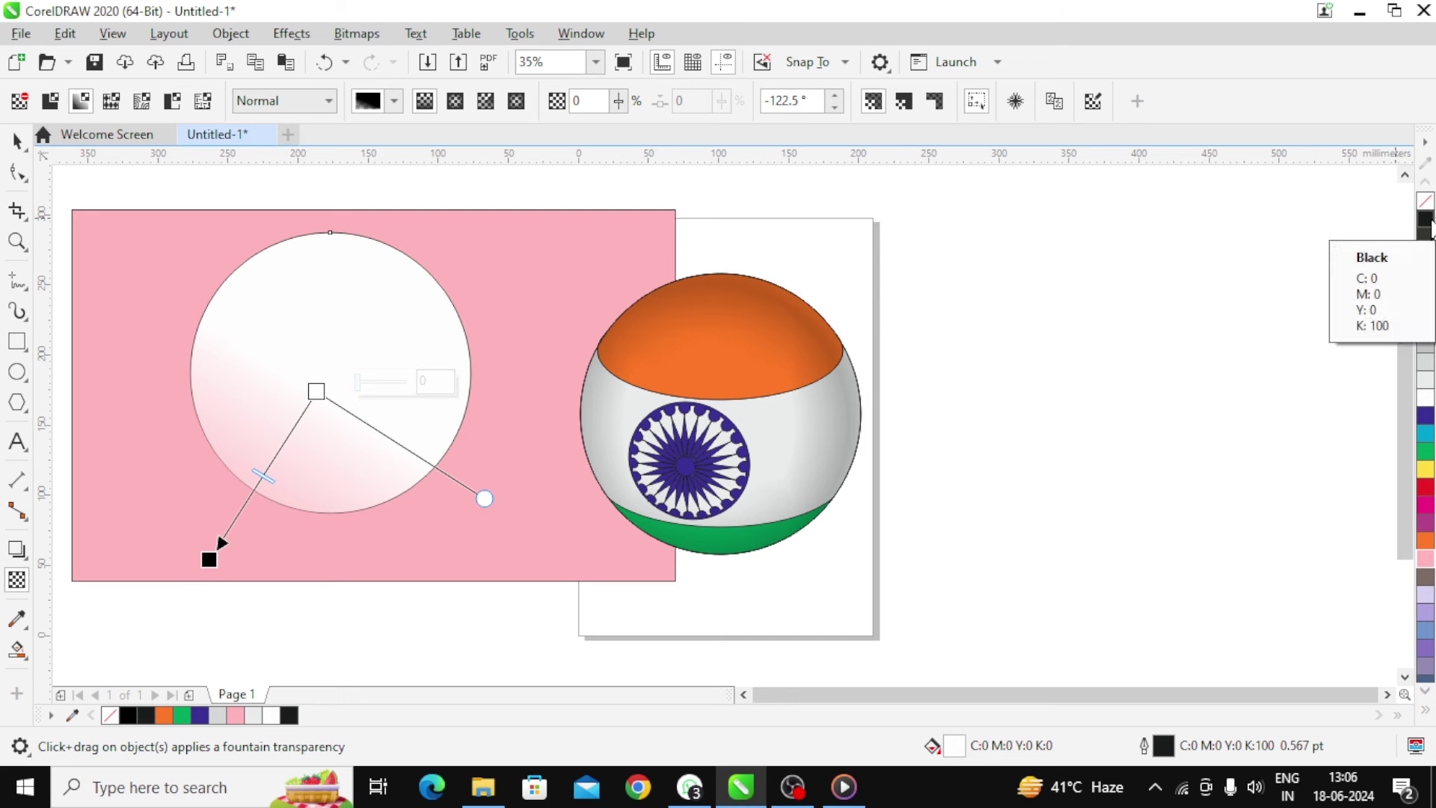
pyautogui.click(1426, 221)
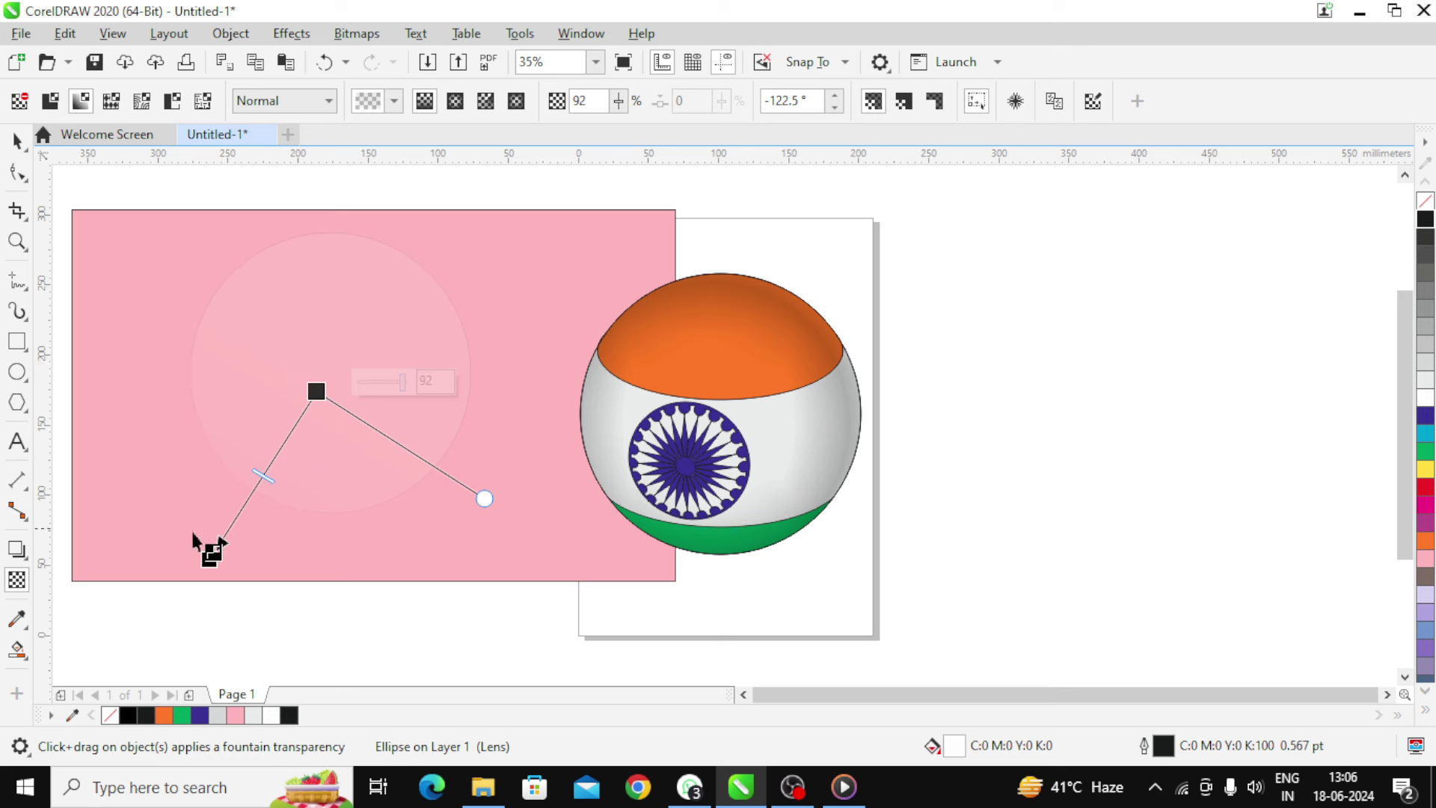
pyautogui.click(208, 560)
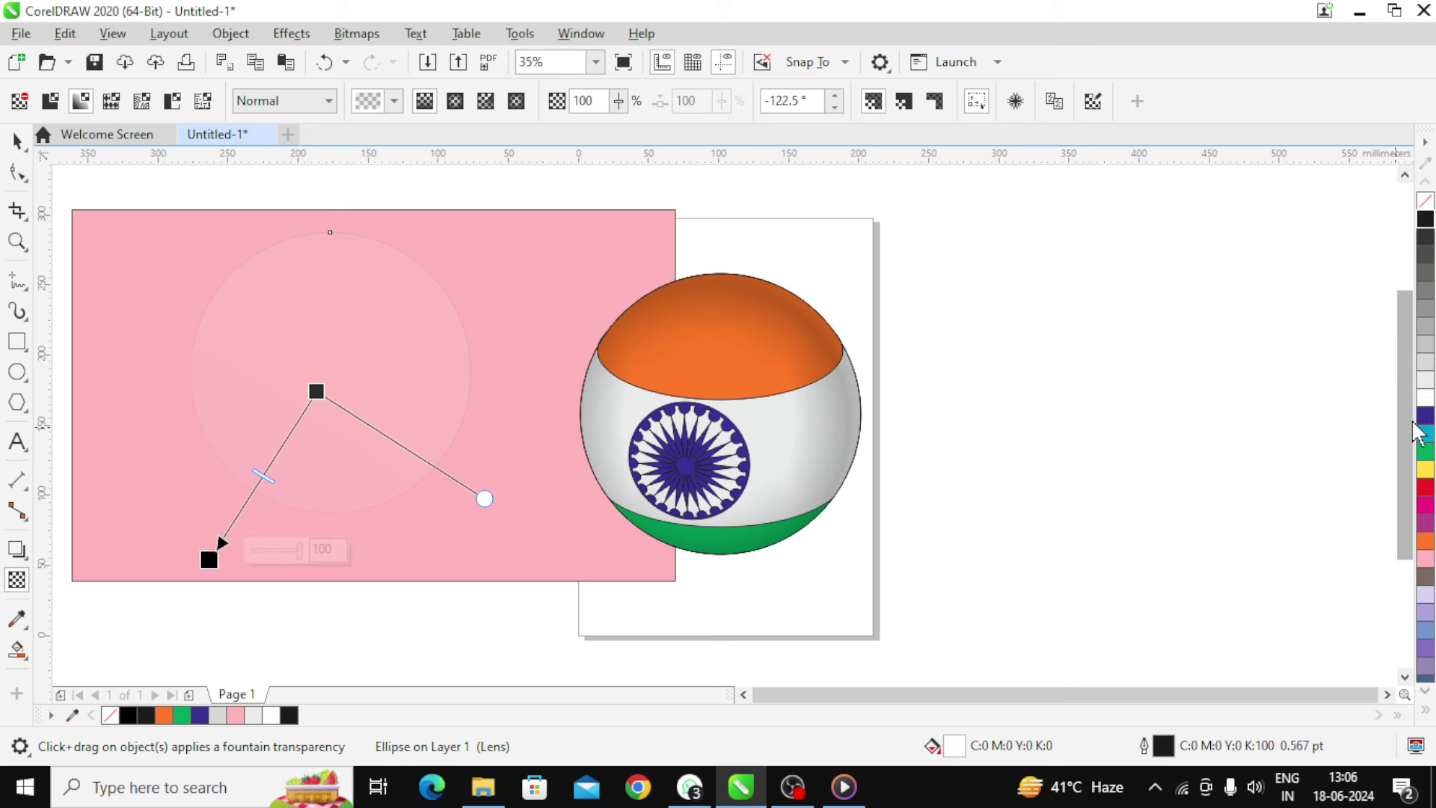
pyautogui.click(1425, 397)
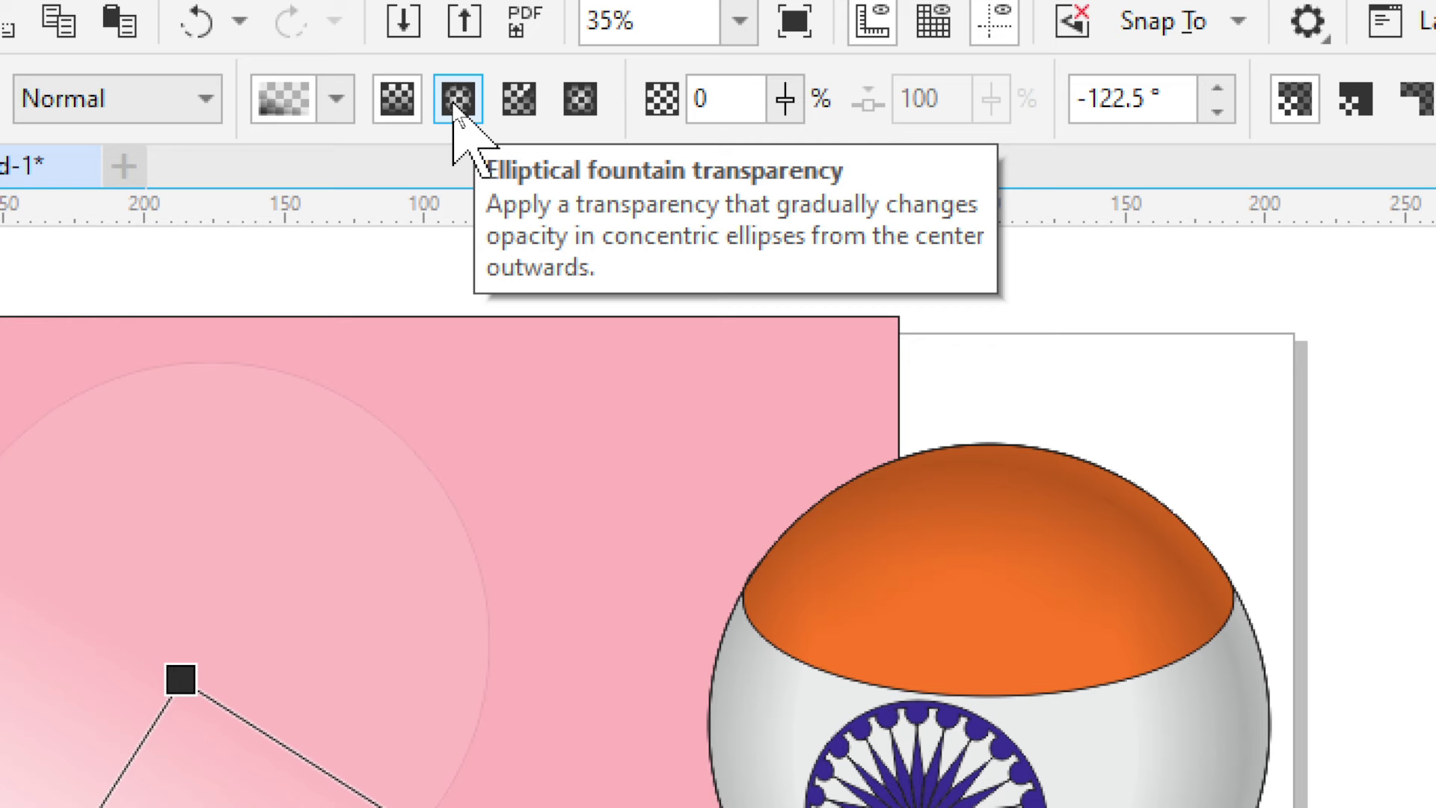
# - Change the circle's transparency to elliptical fountain and set the outer node's transparency to 100%
pyautogui.click(455, 102)
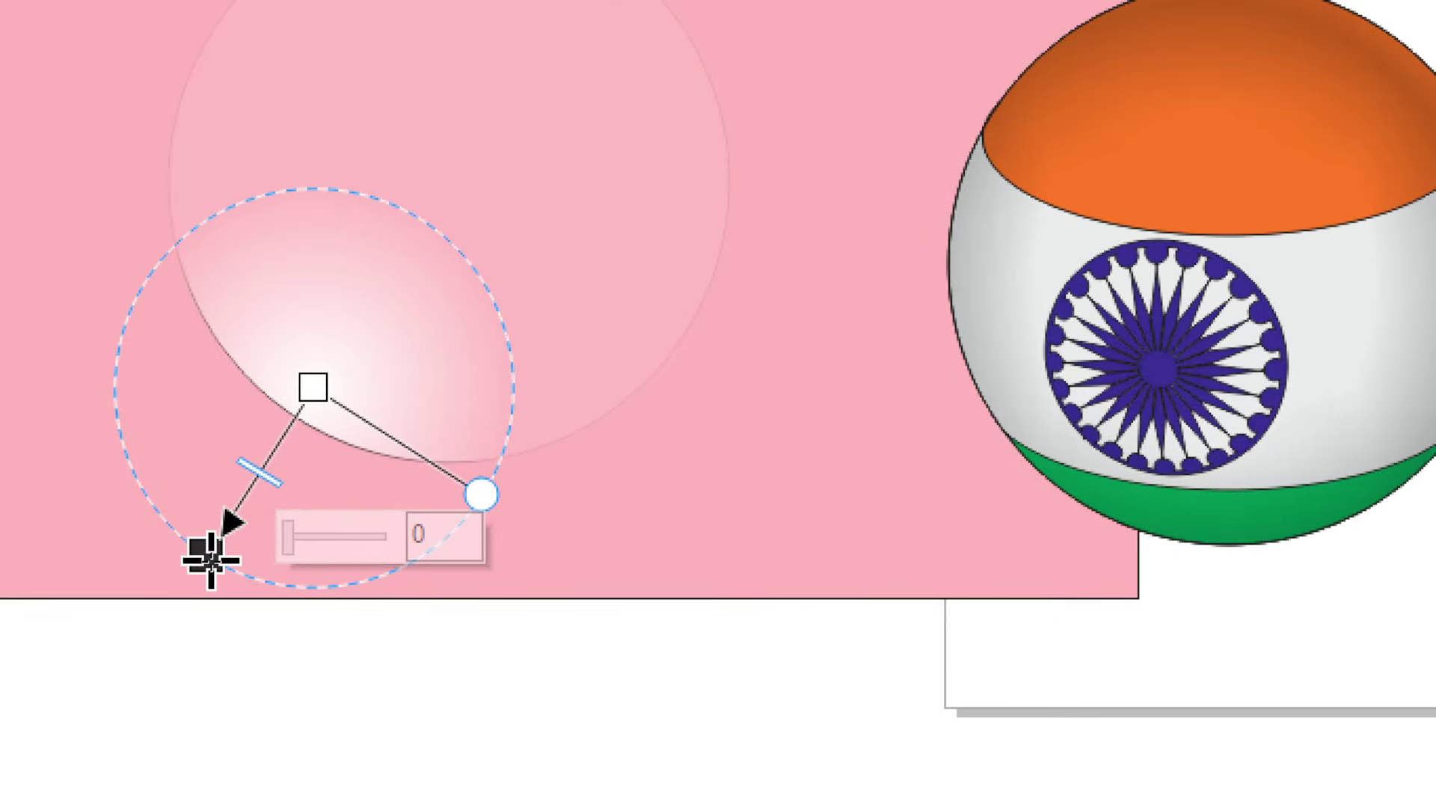
pyautogui.click(210, 557)
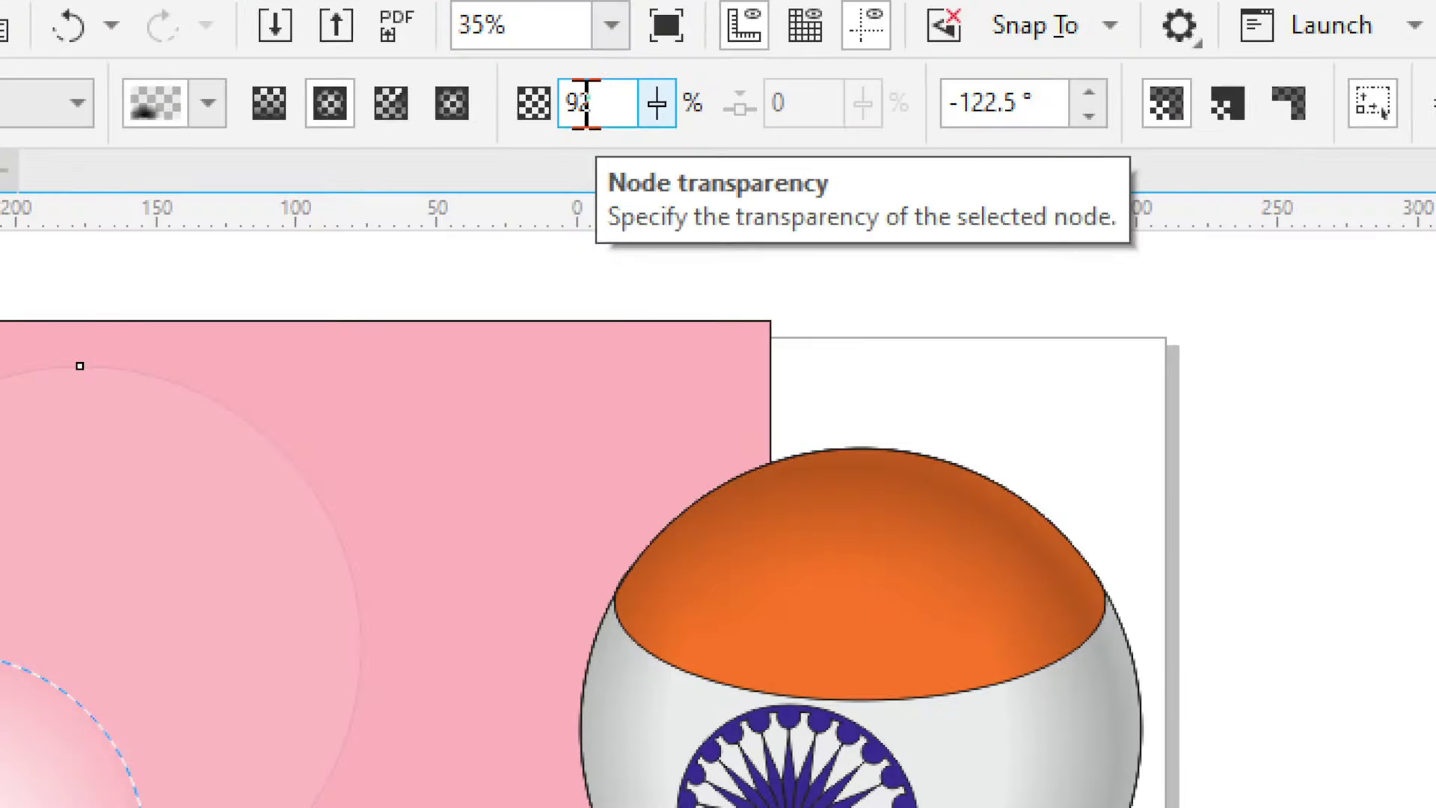
pyautogui.doubleClick(581, 101)
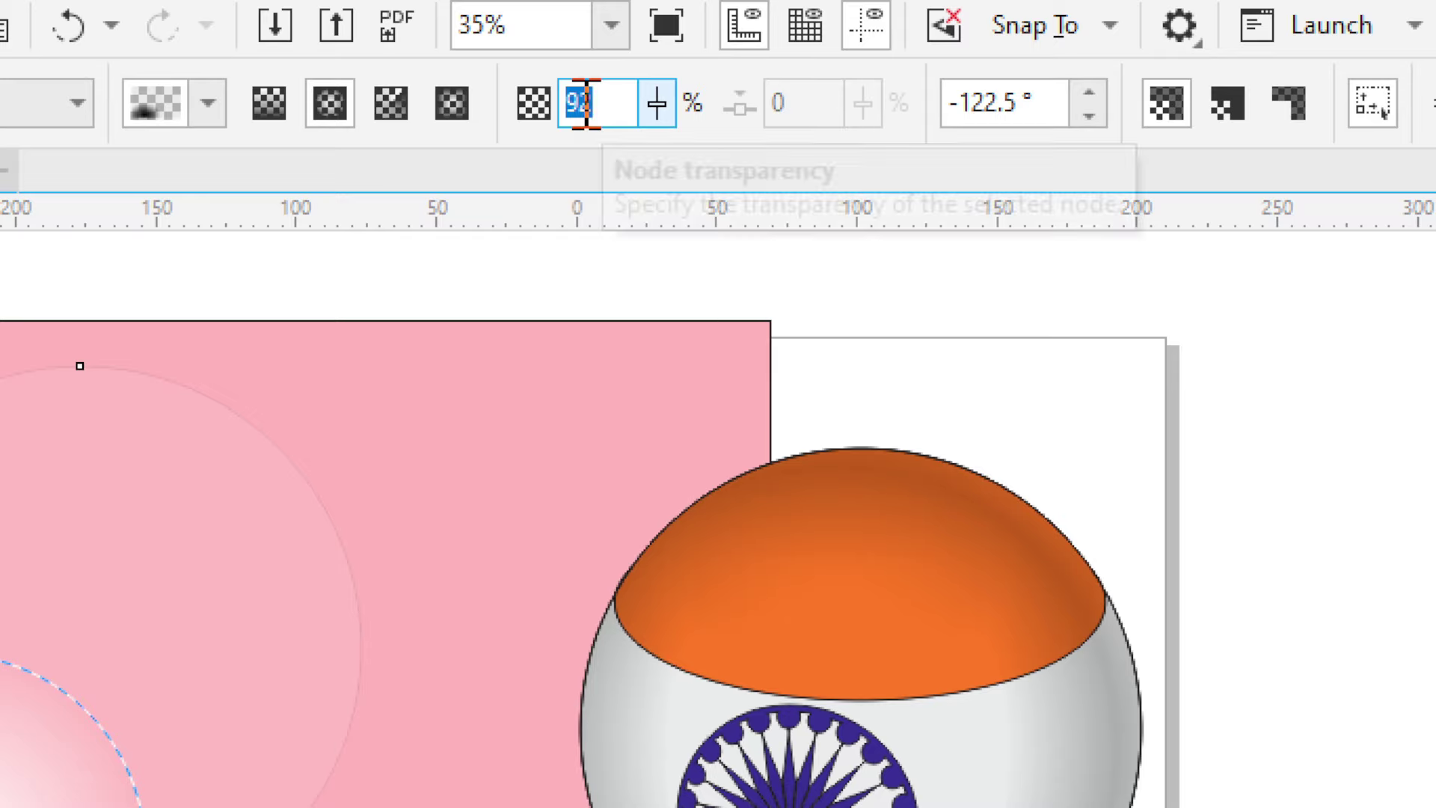
pyautogui.write('100')
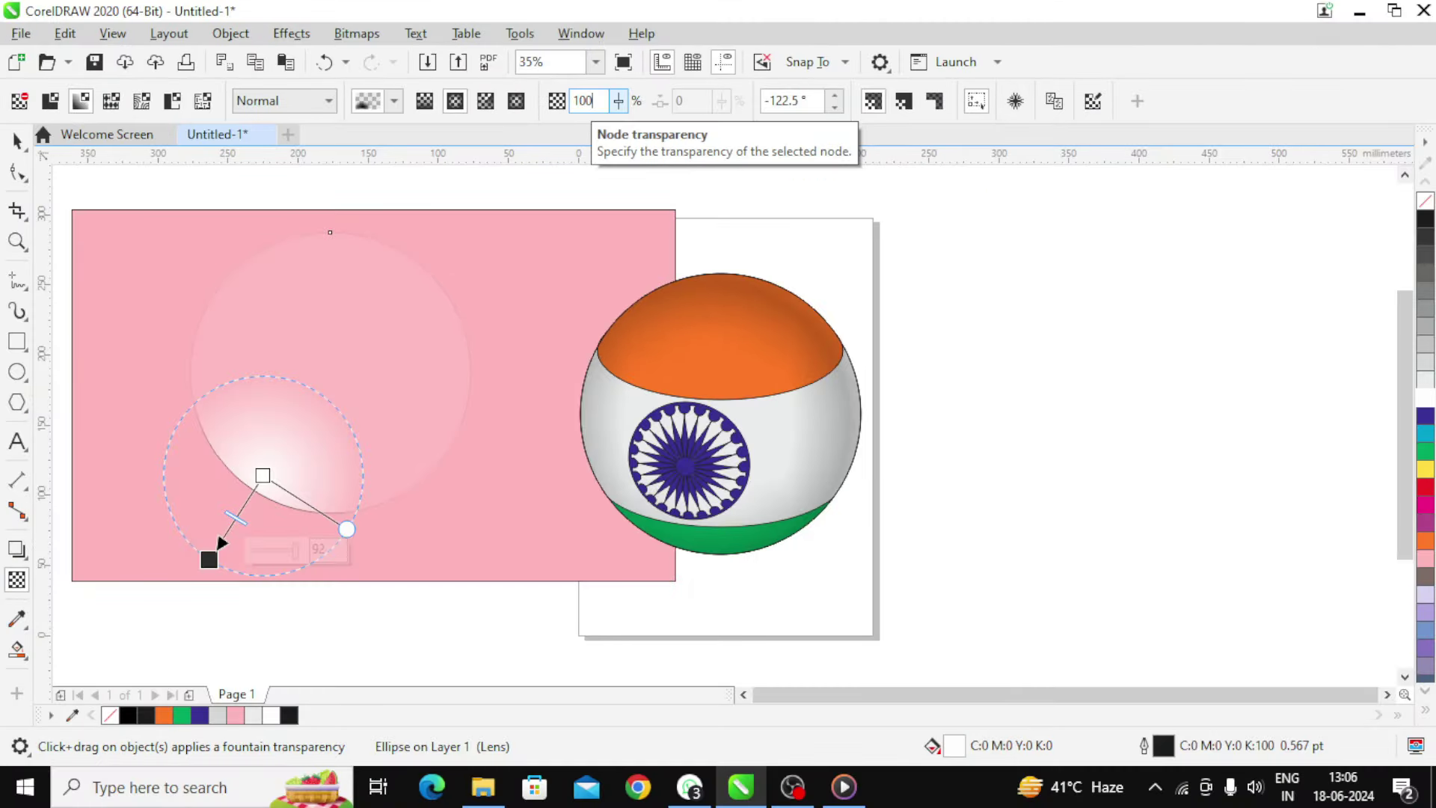
pyautogui.press('Return')
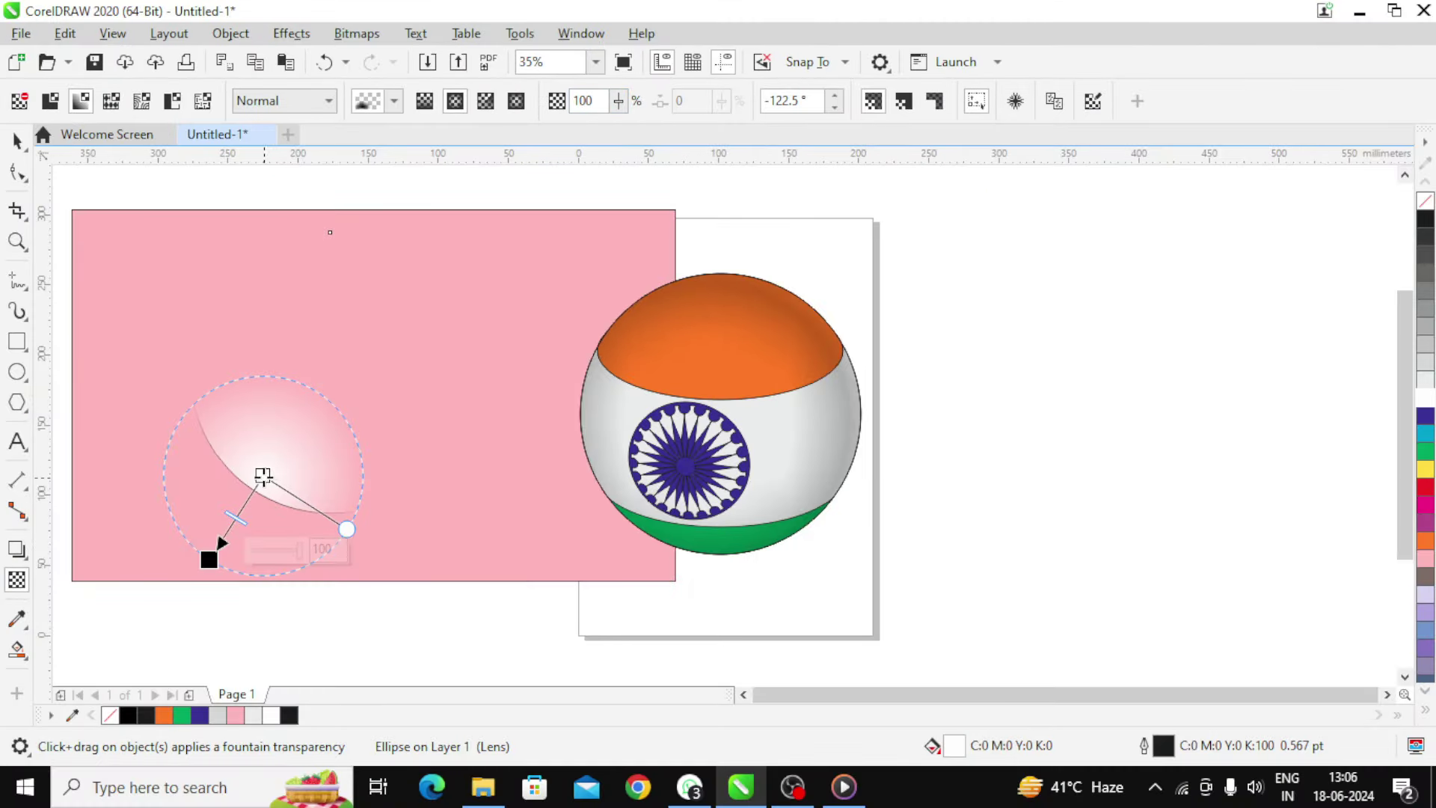
# - Move the elliptical transparency's centre near the circle's middle and shrink its radius so the white glow fades out inside the circle
pyautogui.moveTo(263, 476); pyautogui.dragTo(344, 354)
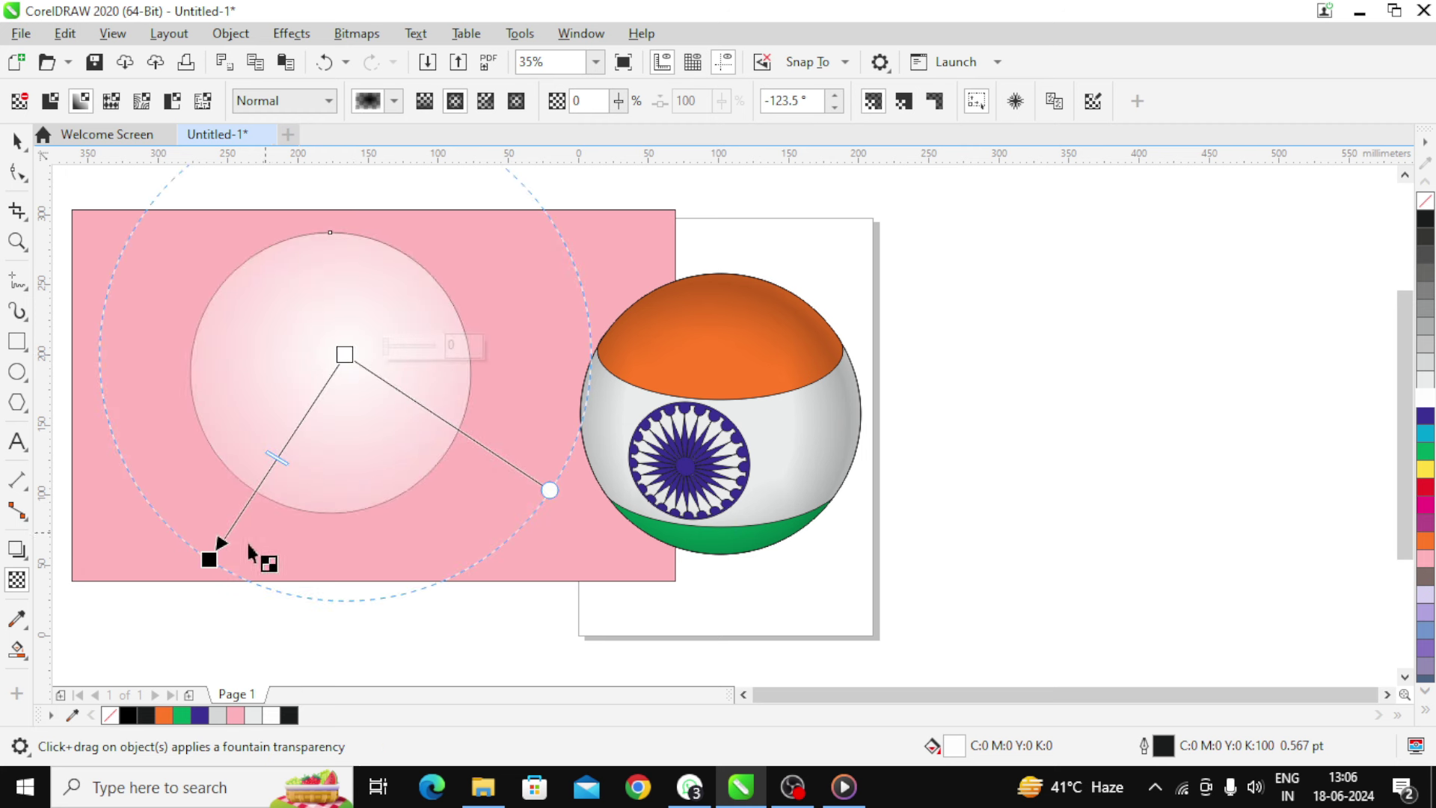
pyautogui.moveTo(209, 560); pyautogui.dragTo(277, 459)
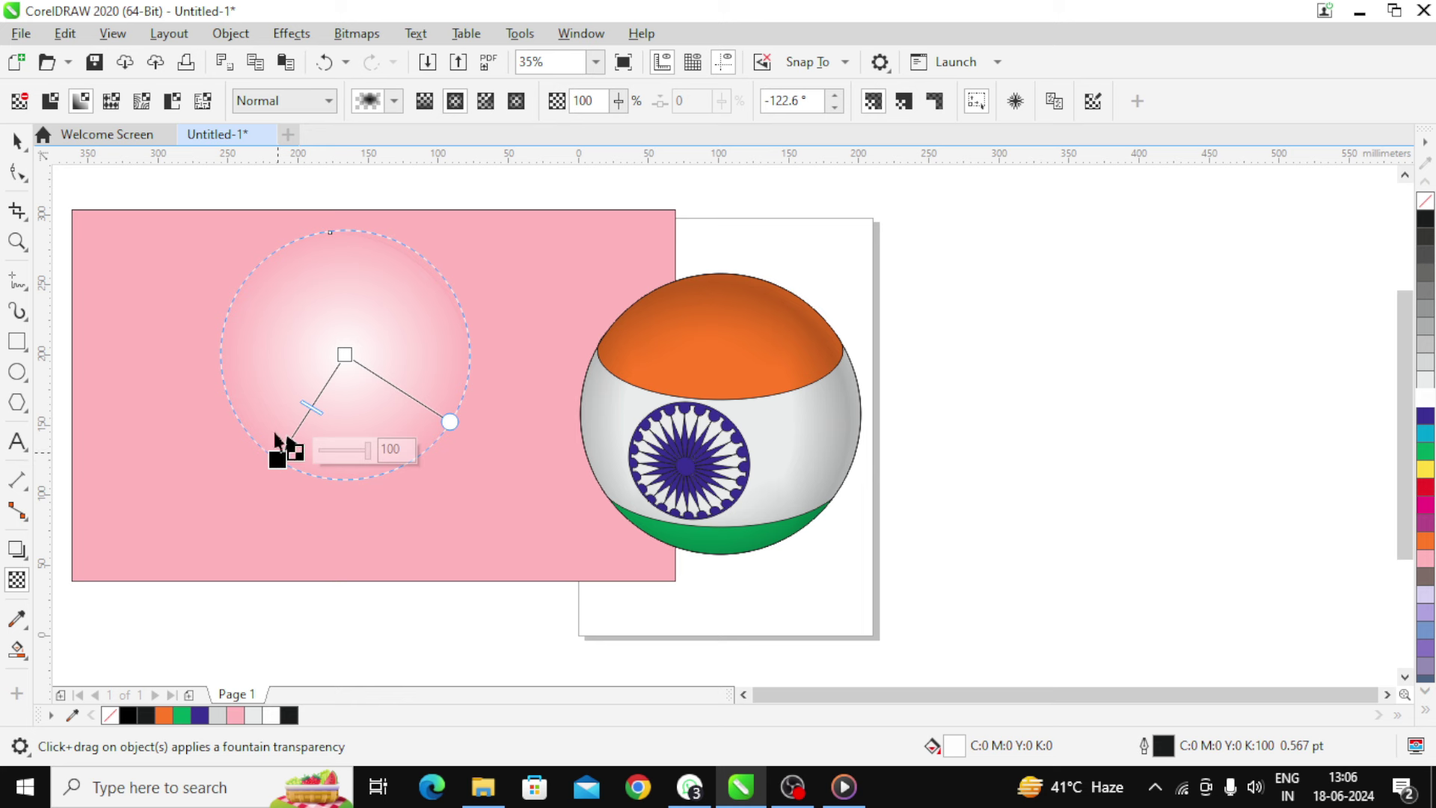
# - Centre the glow circle horizontally on the tricolour sphere and delete the pink backdrop rectangle
pyautogui.click(17, 142)
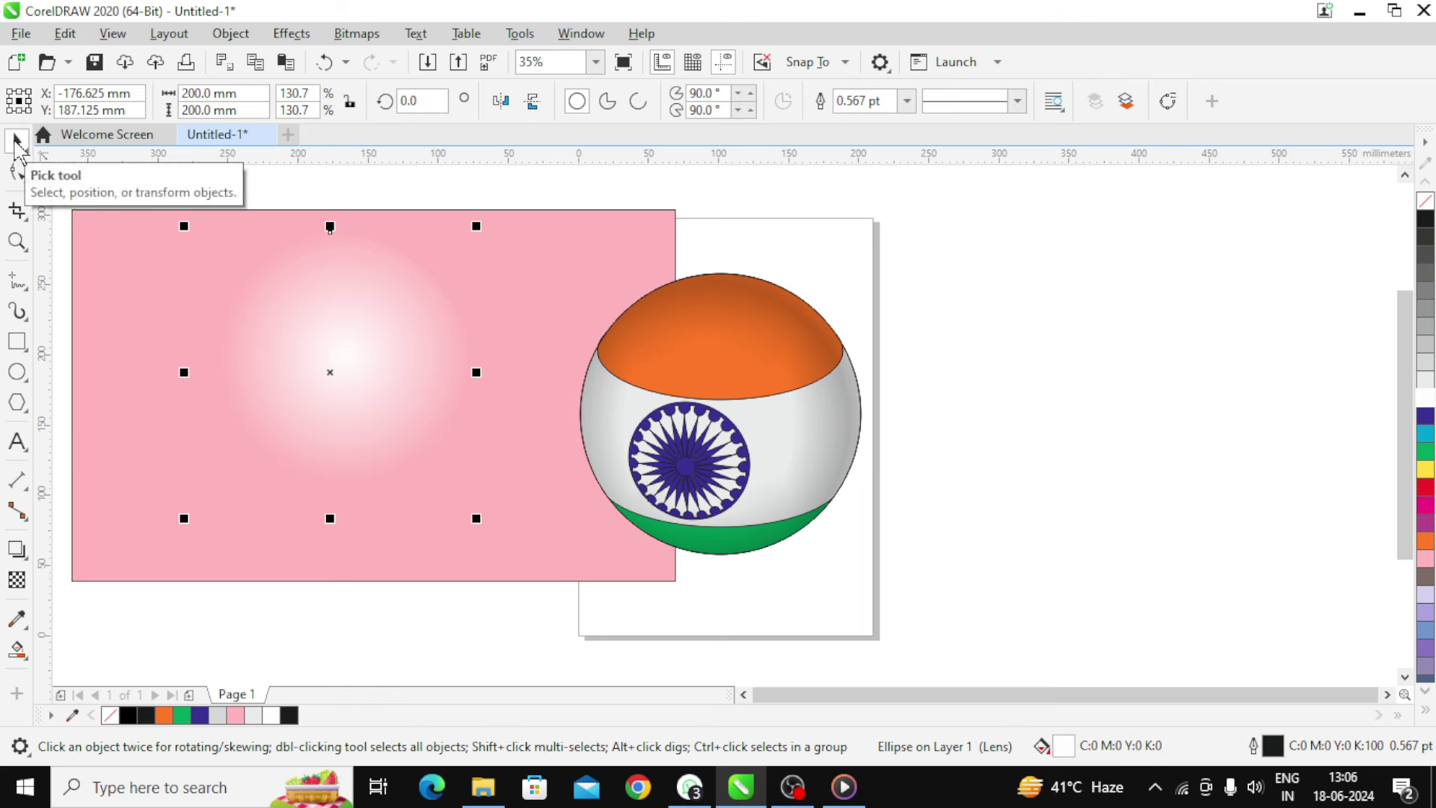
pyautogui.keyDown('shift'); pyautogui.click(806, 449); pyautogui.keyUp('shift')
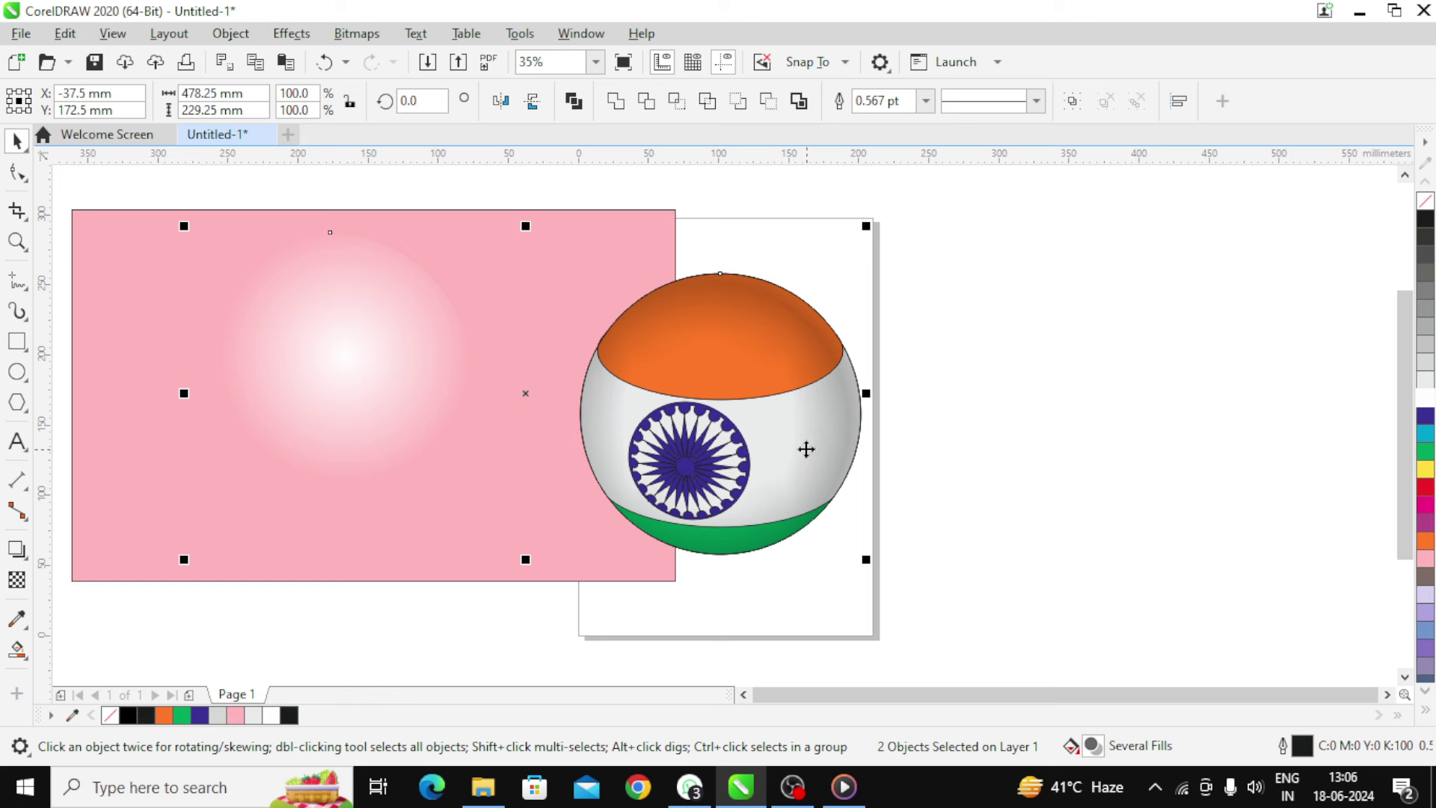
pyautogui.press('c')
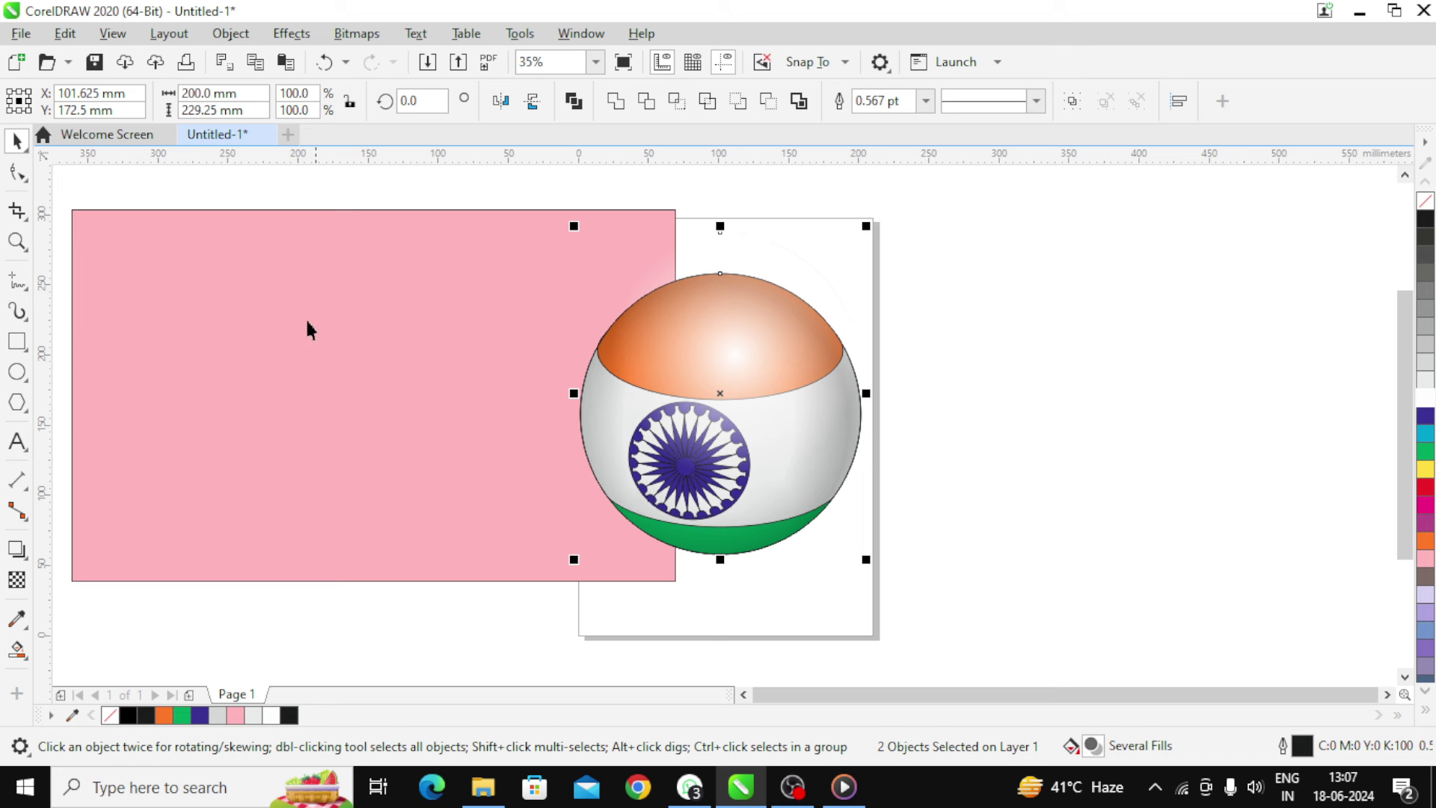
pyautogui.click(302, 359)
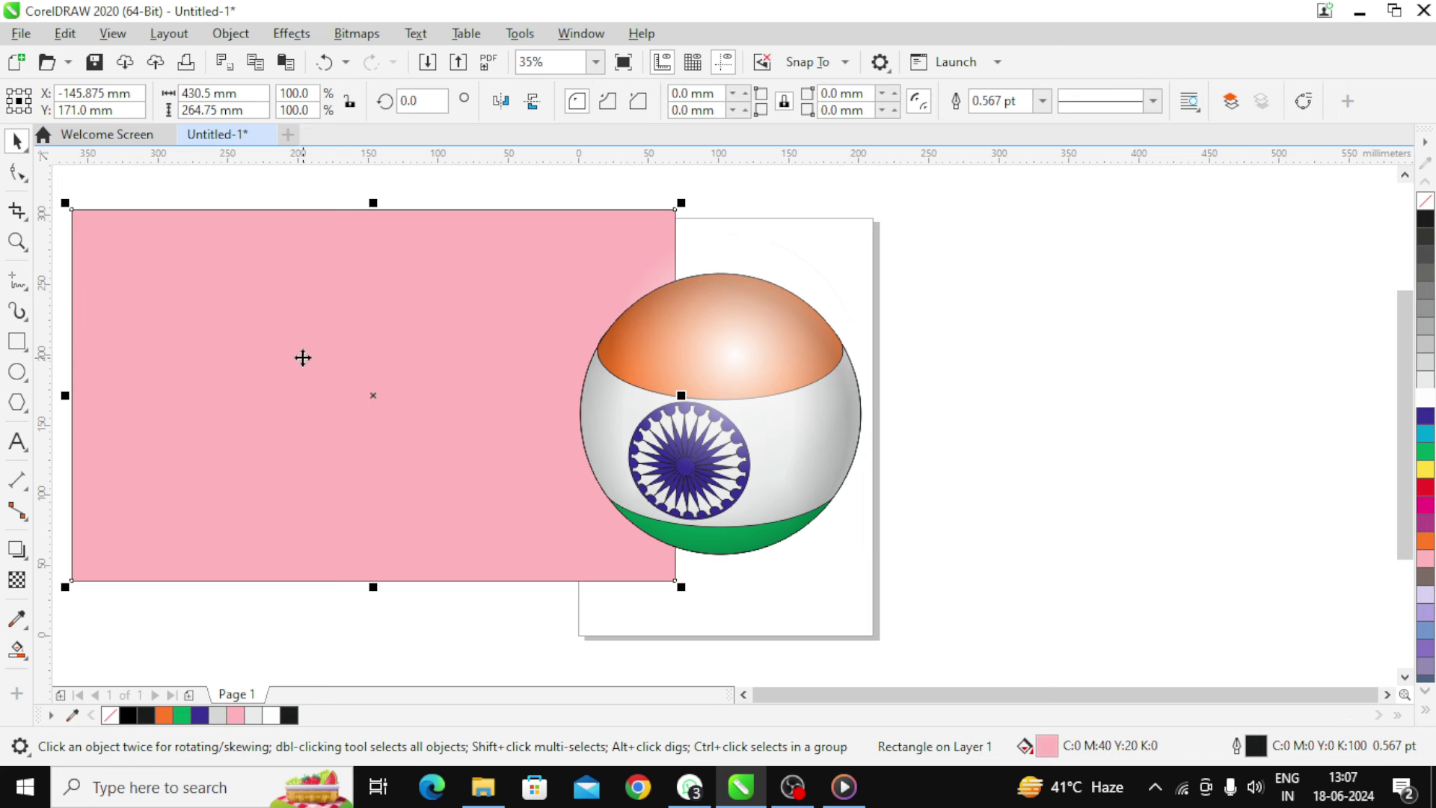
pyautogui.press('Delete')
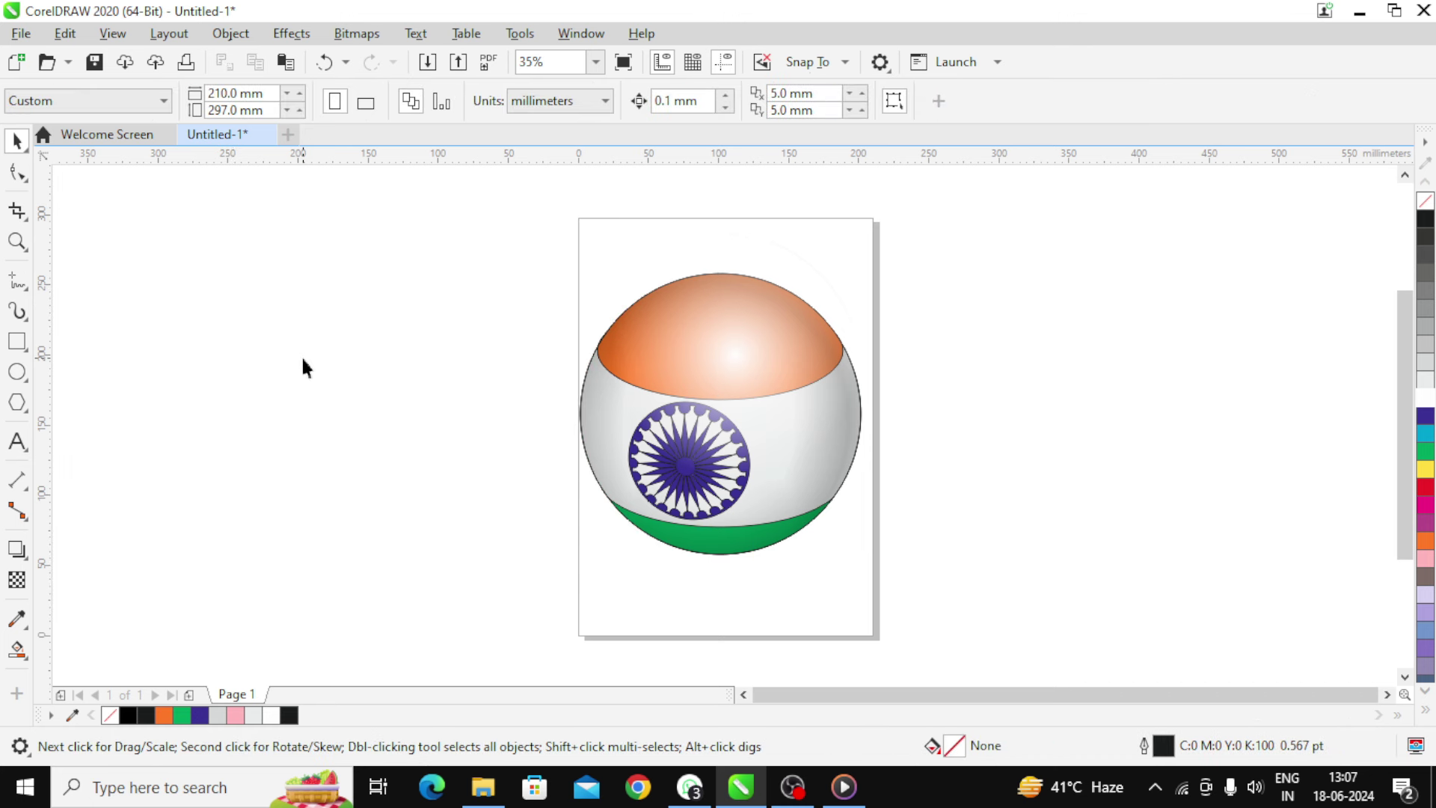
# - Shrink the glow circle's elliptical transparency and shift its centre right to make a small highlight on the sphere's orange band
pyautogui.click(16, 579)
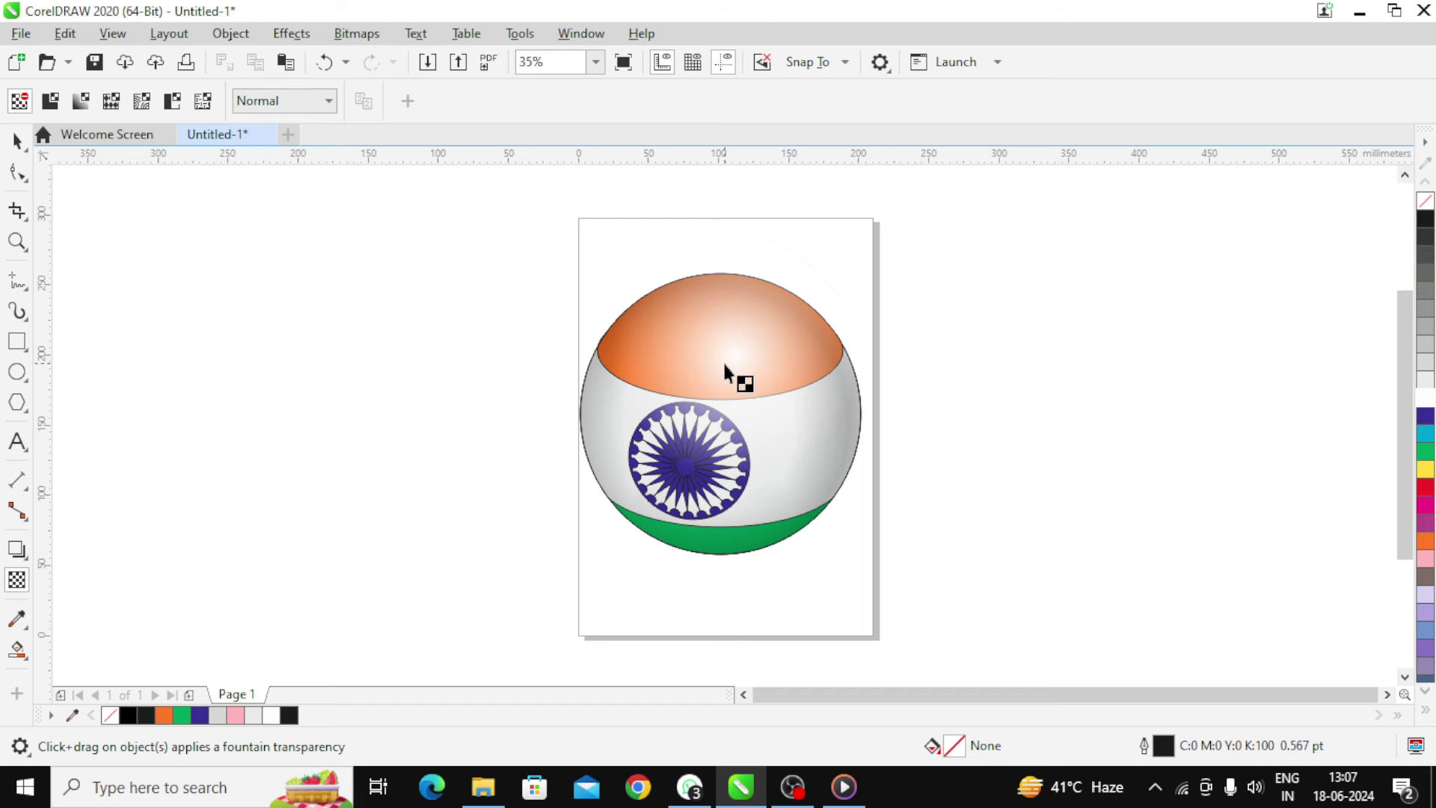
pyautogui.click(736, 362)
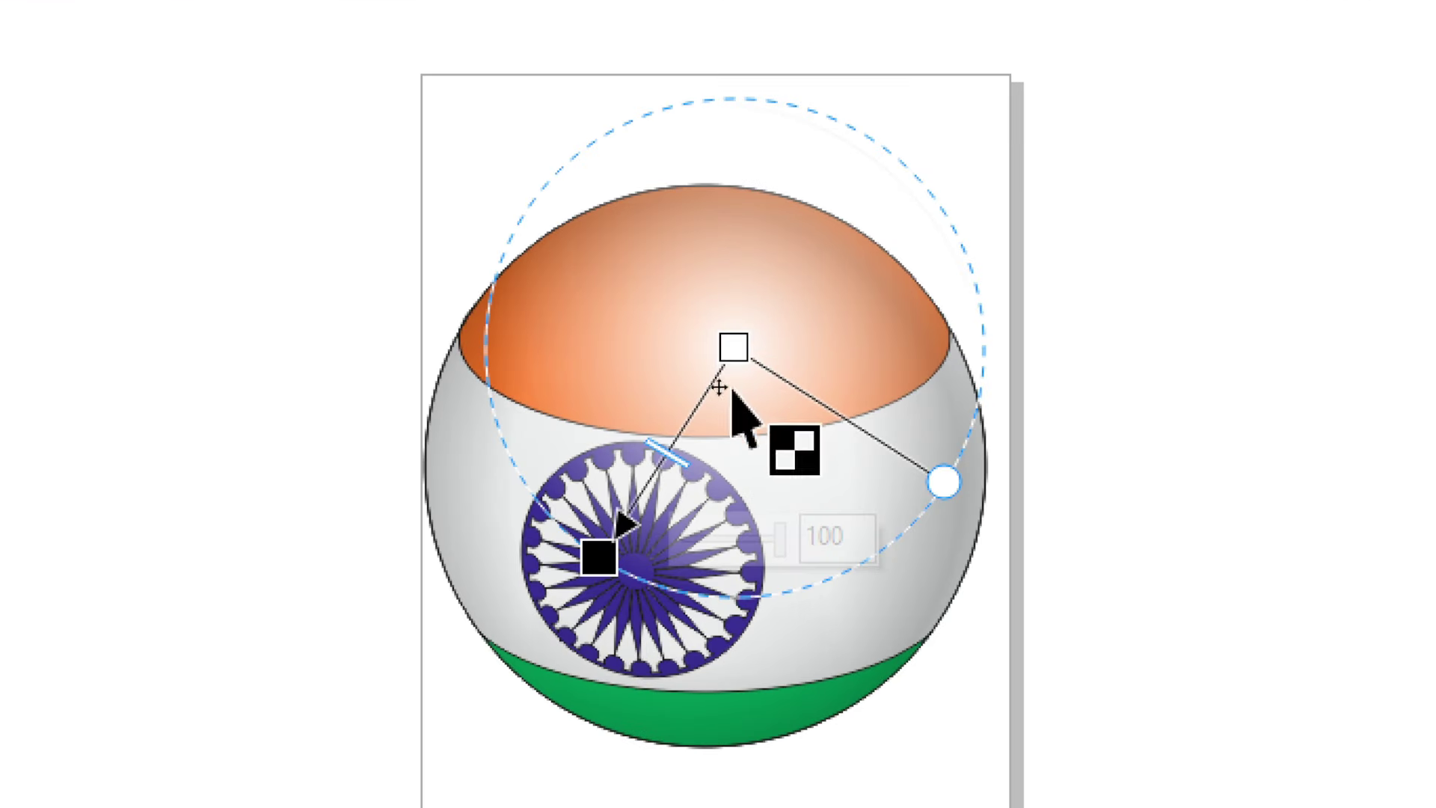
pyautogui.moveTo(598, 555); pyautogui.dragTo(673, 483)
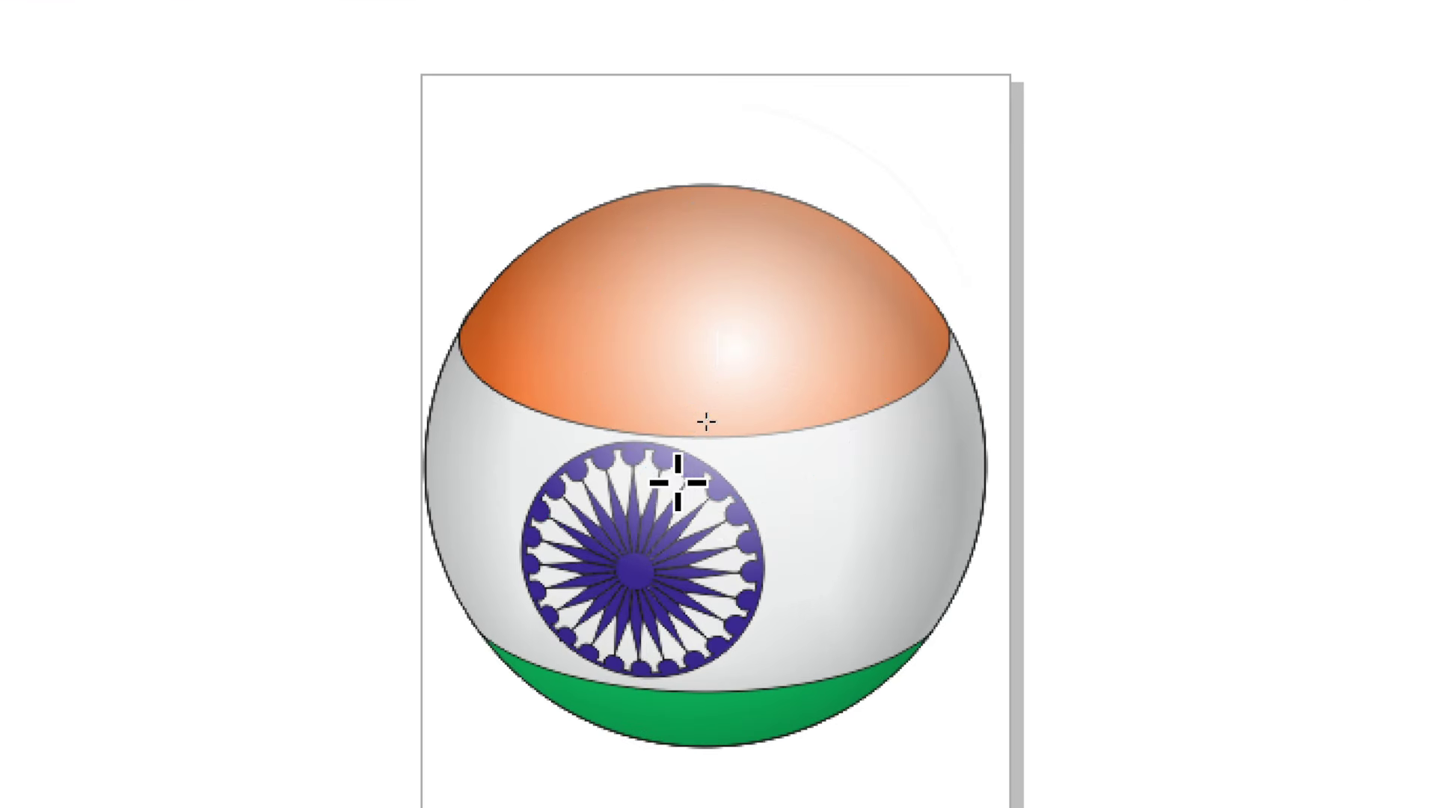
pyautogui.moveTo(734, 344); pyautogui.dragTo(784, 341)
pyautogui.moveTo(677, 483); pyautogui.dragTo(719, 432)
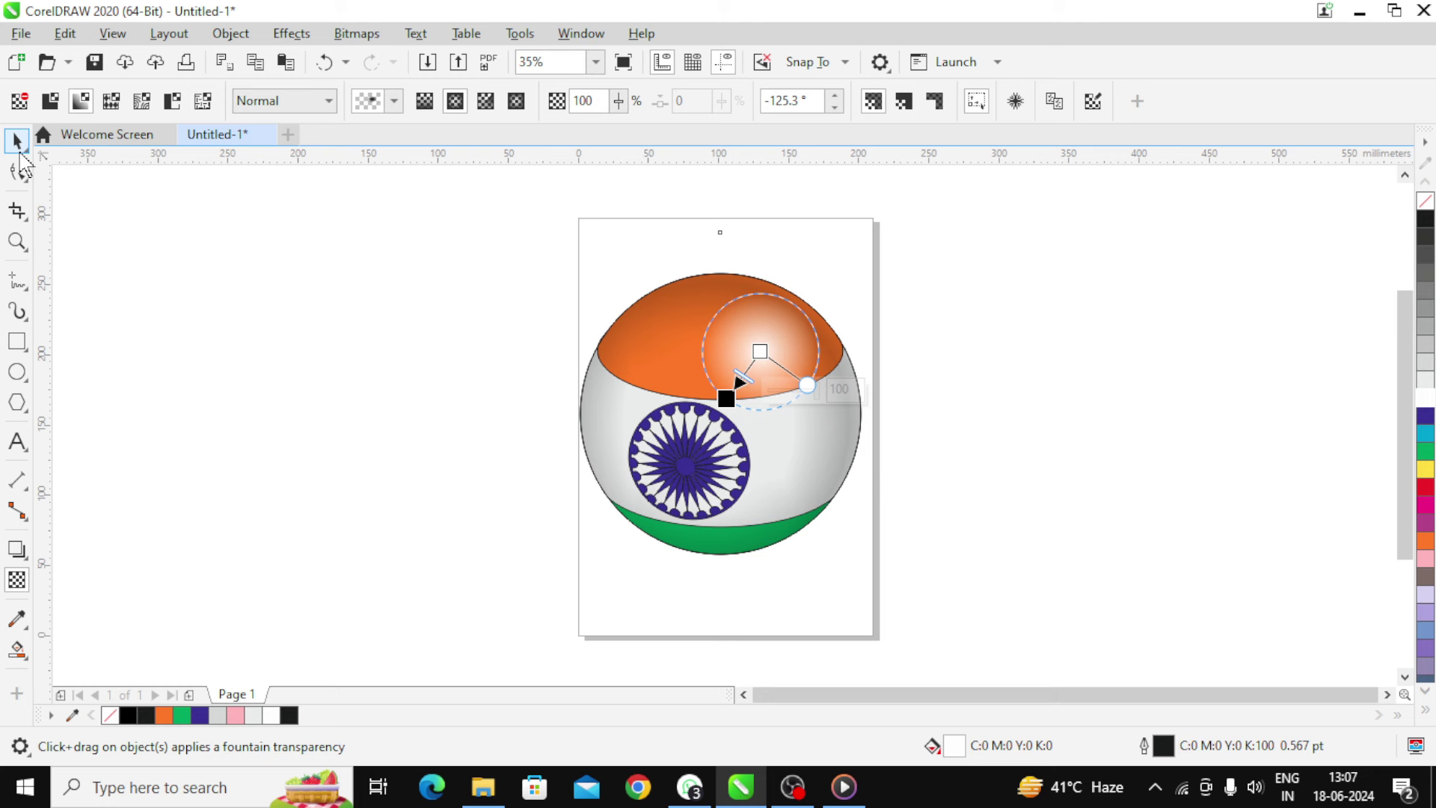
pyautogui.click(16, 140)
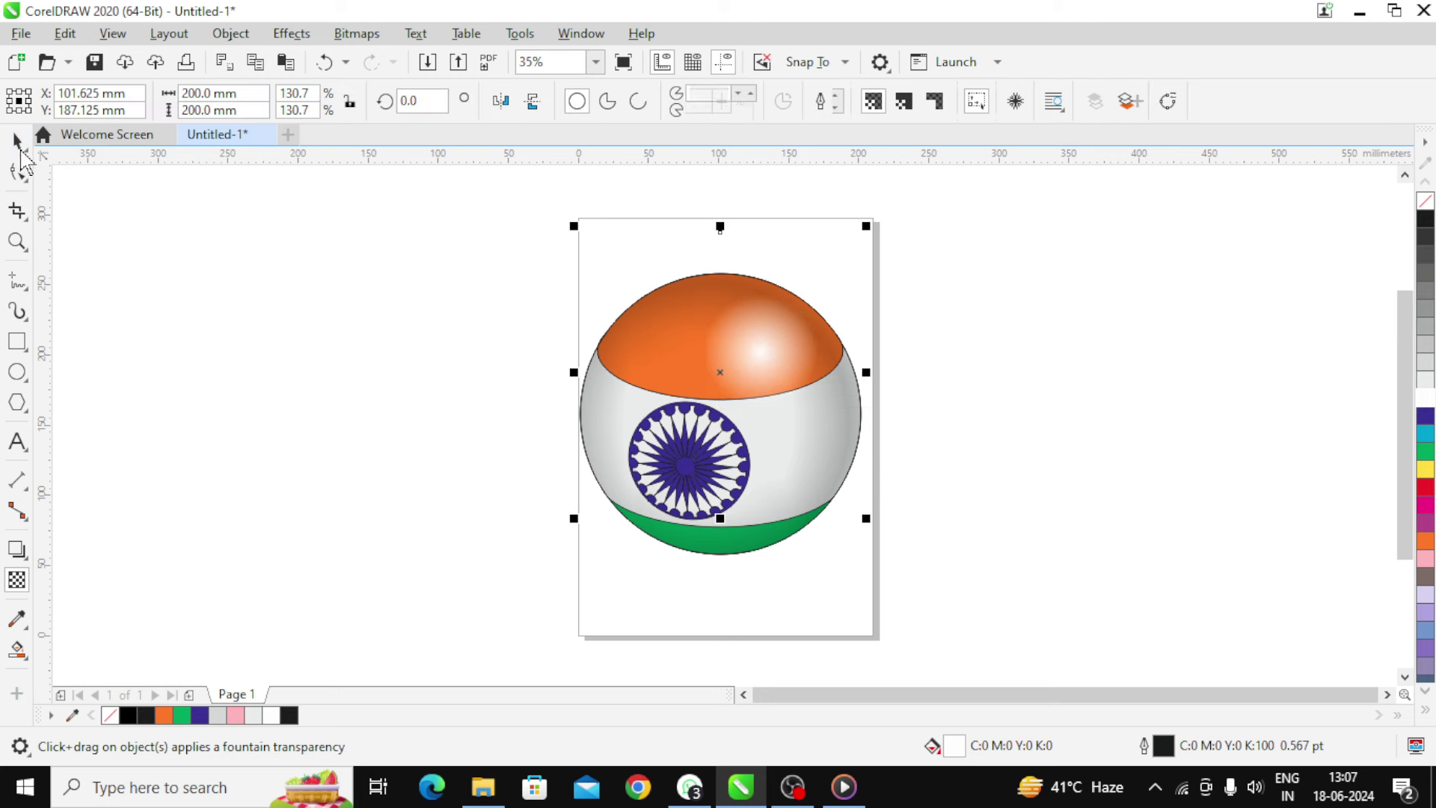
pyautogui.click(1010, 400)
# - Group all the objects of the tricolour sphere and remove their outlines
pyautogui.moveTo(499, 238); pyautogui.dragTo(502, 288)
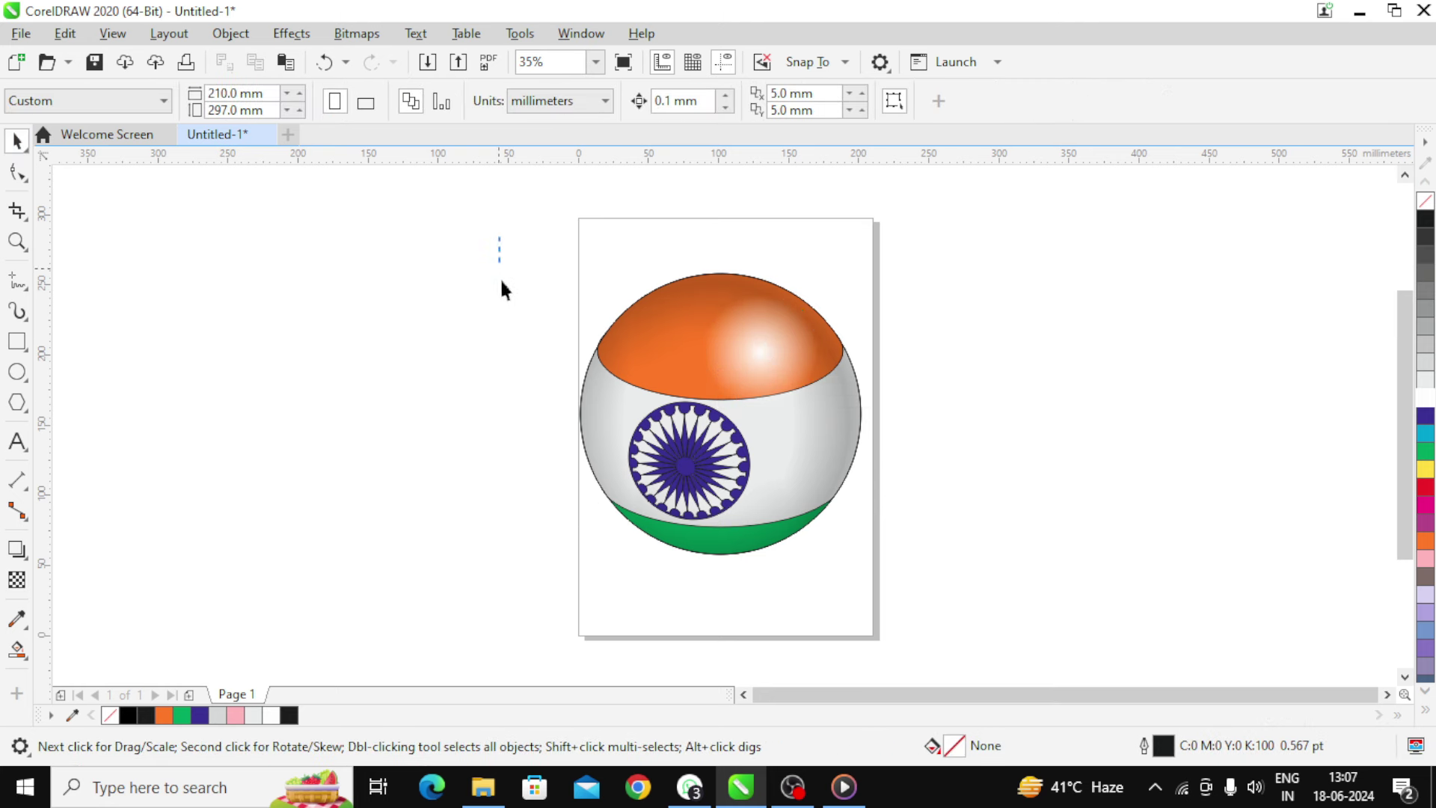
pyautogui.moveTo(1020, 605); pyautogui.dragTo(1021, 607)
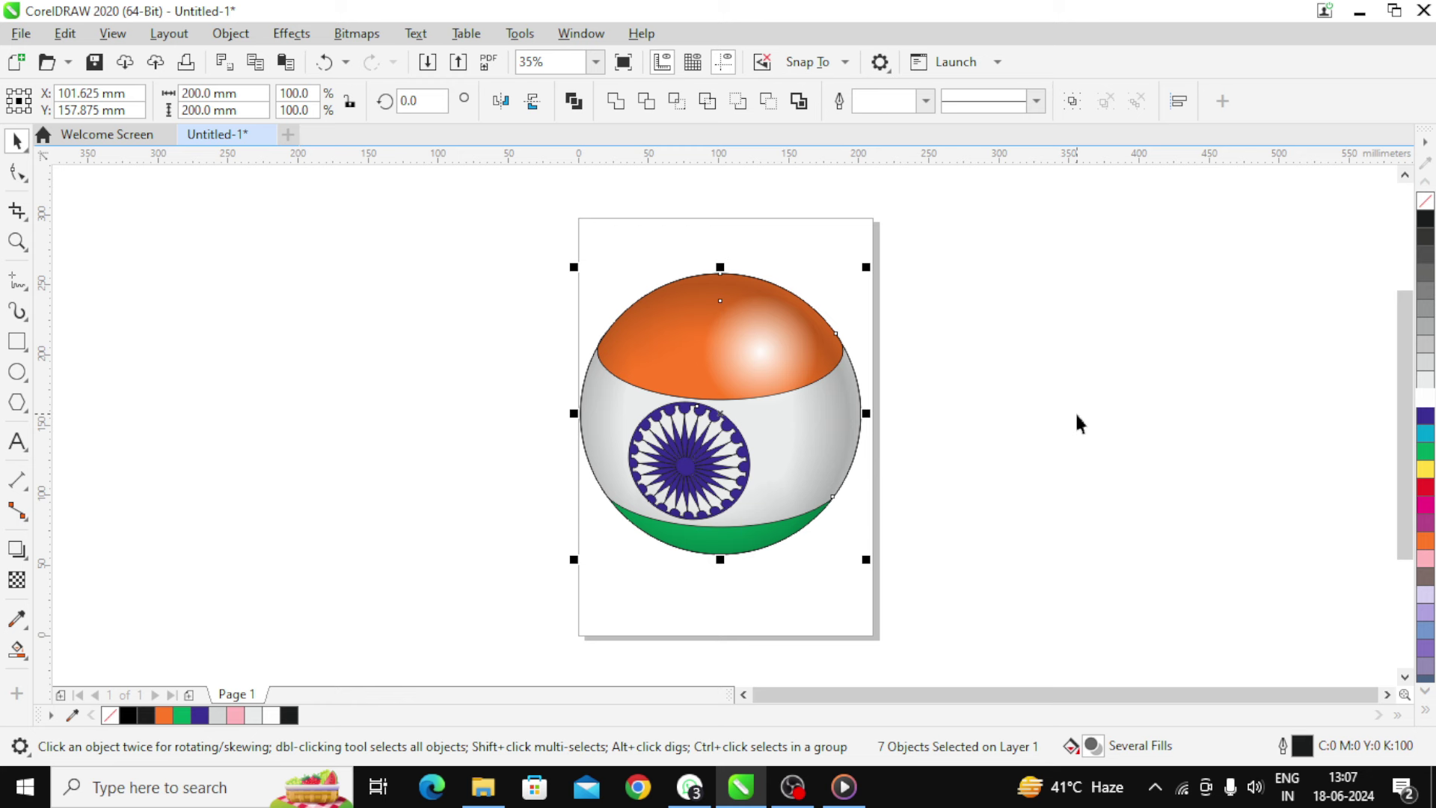
pyautogui.hotkey('ctrl', 'g')
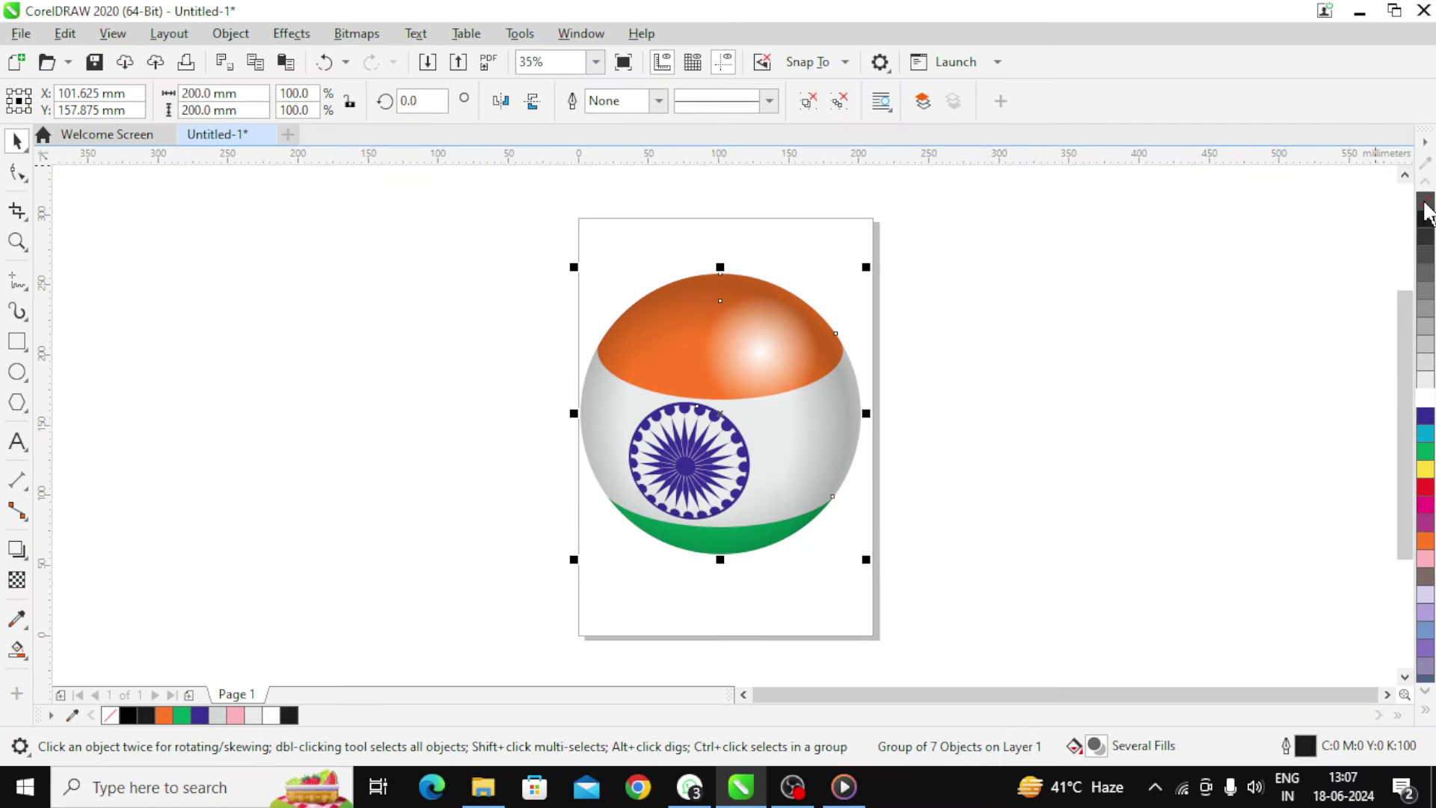
pyautogui.rightClick(1425, 202)
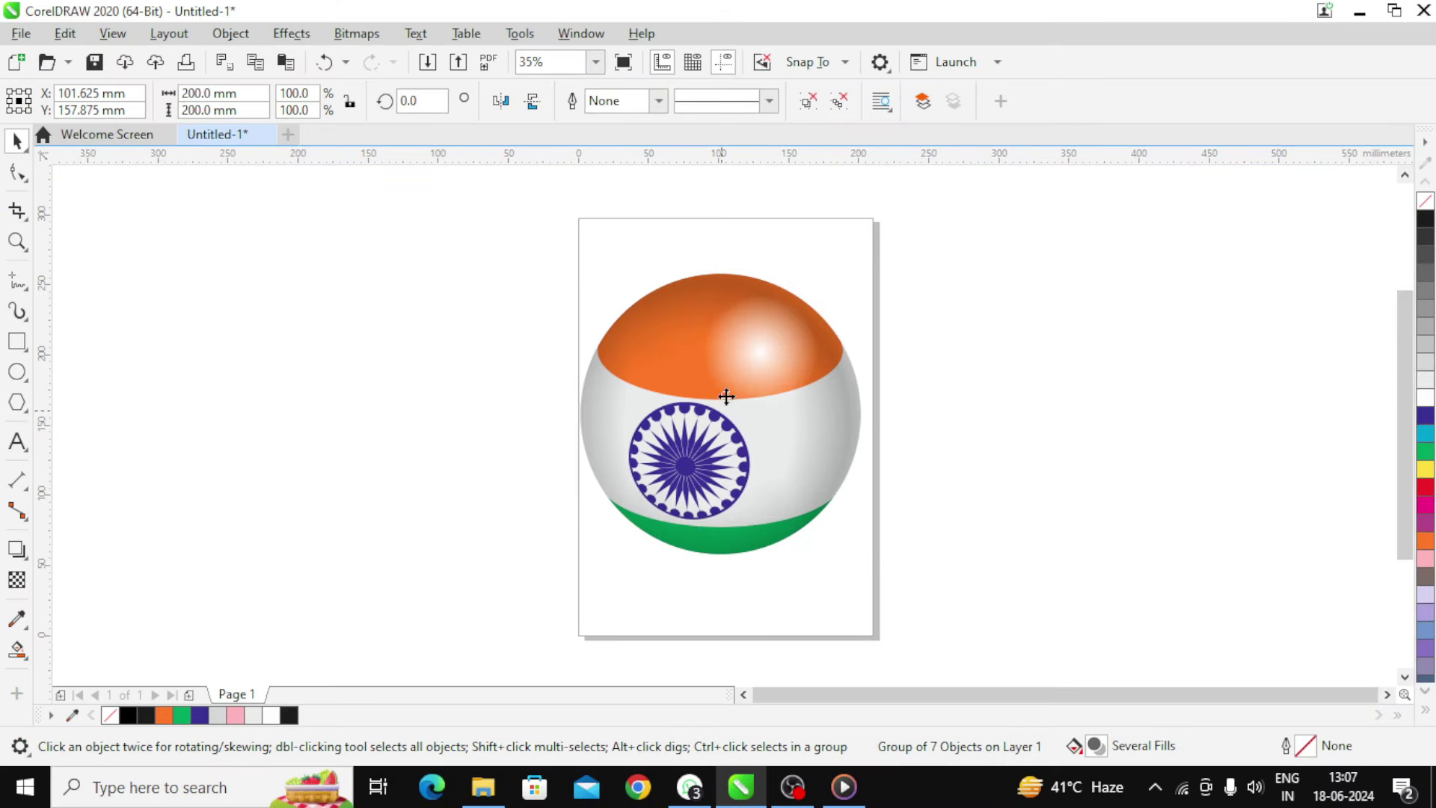
# - Move the sphere group slightly up the page and cast a perspective drop shadow below it from the highlight circle
pyautogui.moveTo(725, 391); pyautogui.dragTo(733, 362)
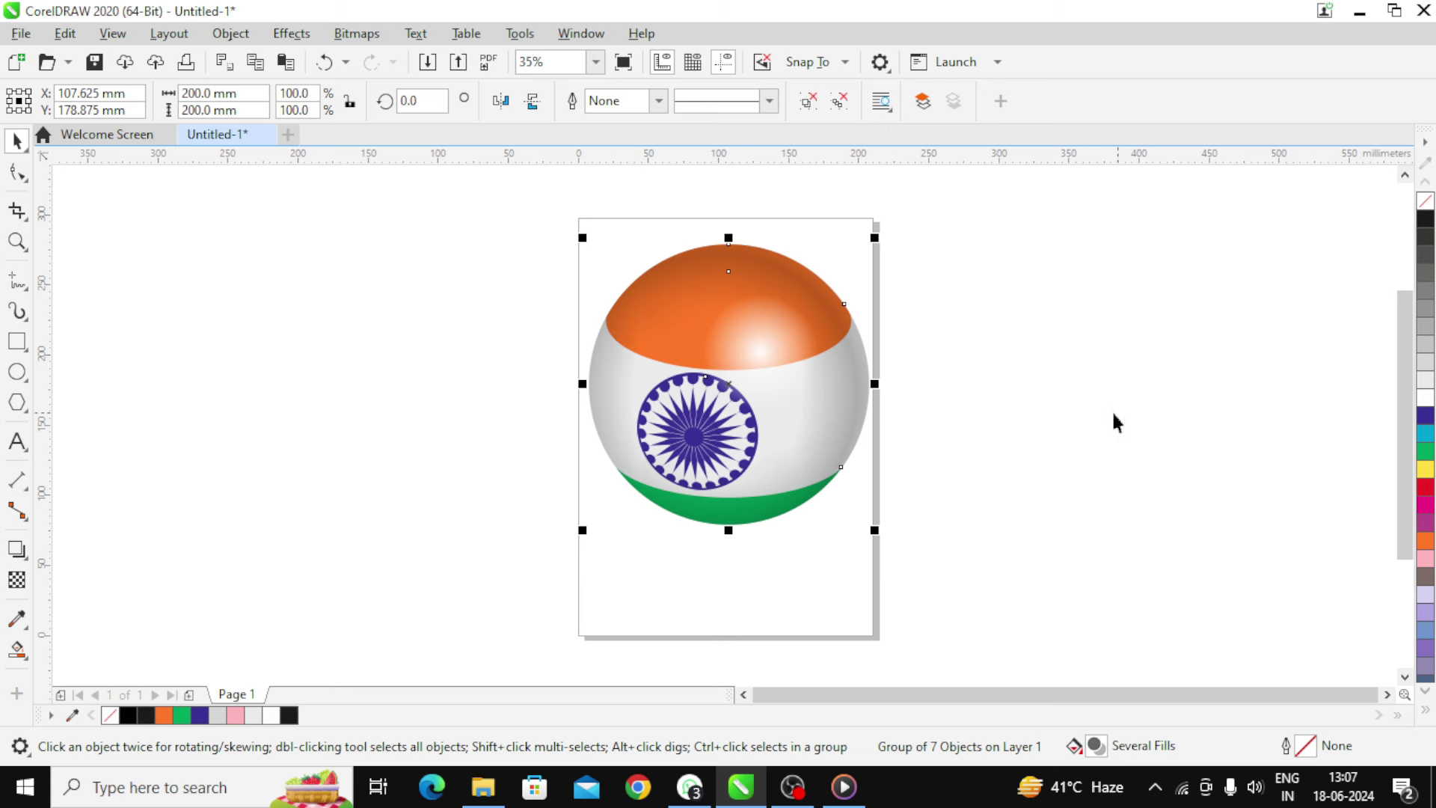
pyautogui.click(1062, 434)
pyautogui.click(793, 403)
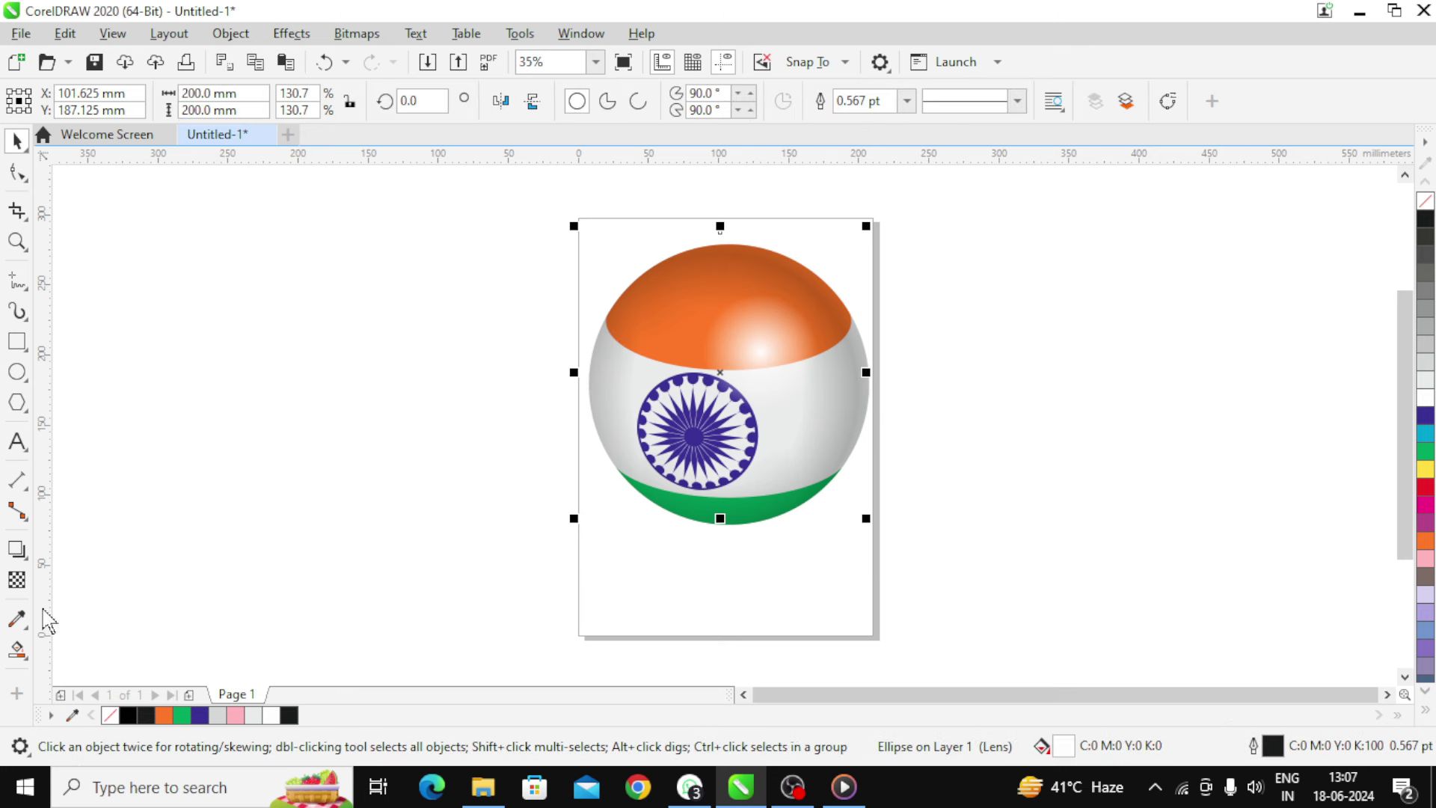
pyautogui.click(17, 549)
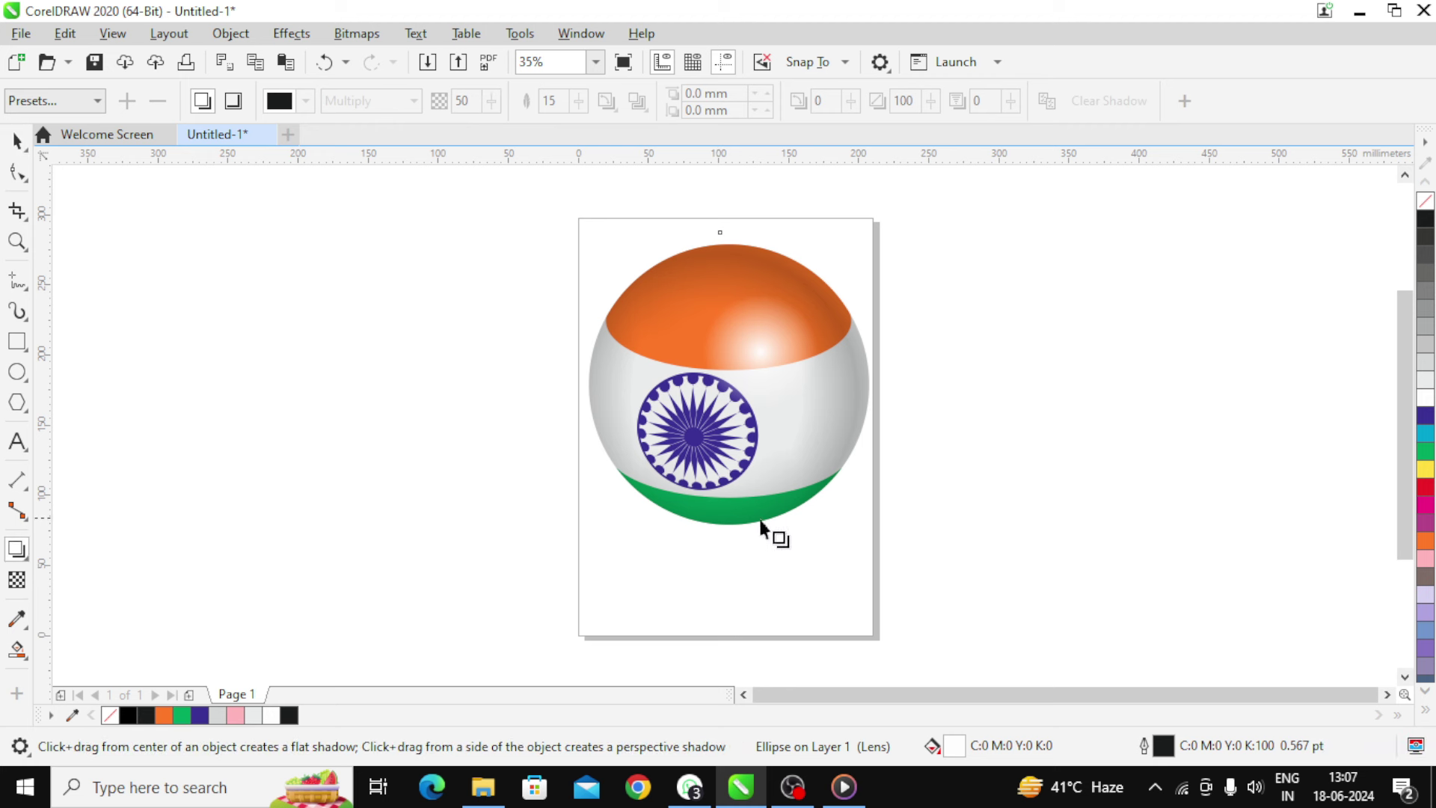
pyautogui.moveTo(760, 526); pyautogui.dragTo(727, 622)
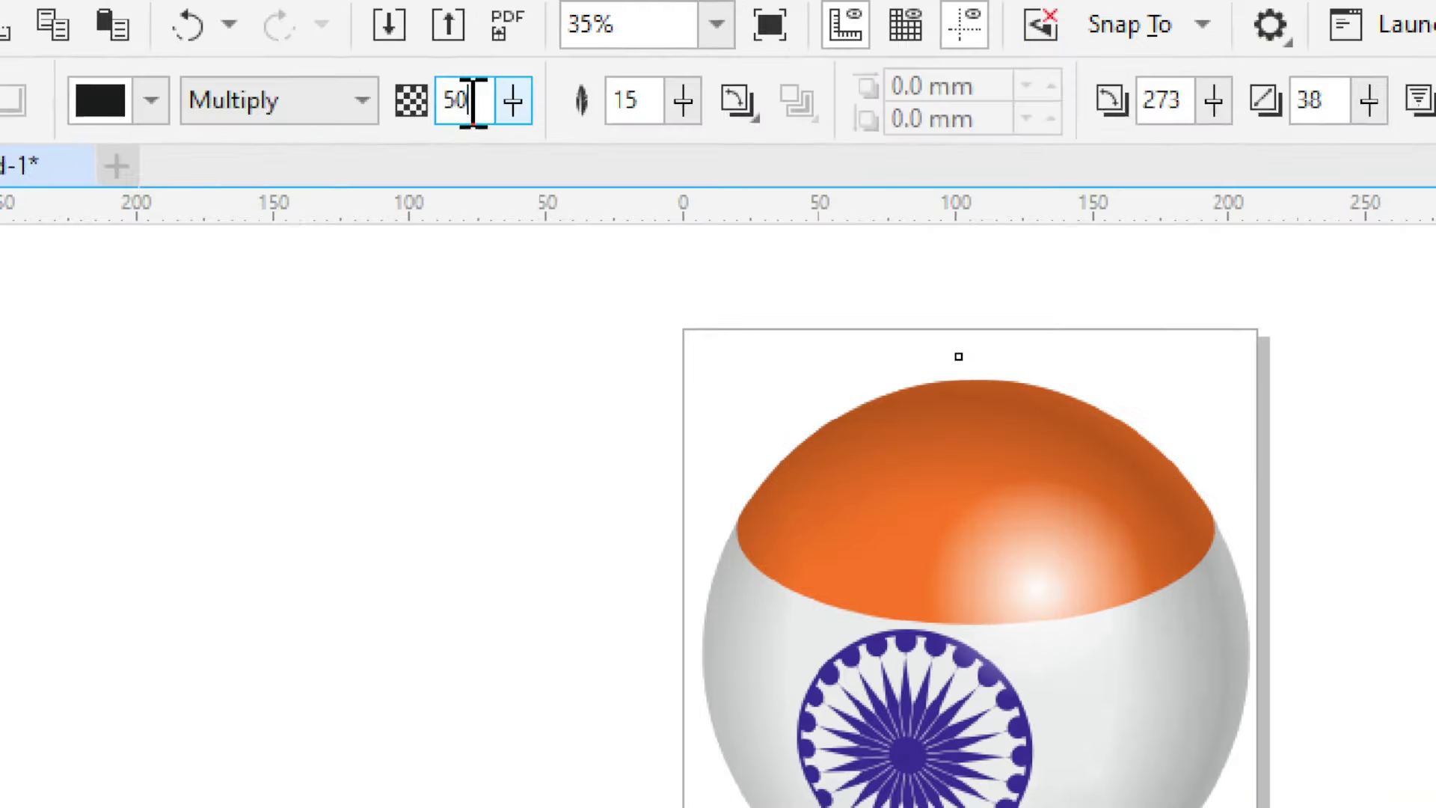
# - Set the drop shadow's opacity to 30 and feathering to 20, and shorten its stretch to 32
pyautogui.doubleClick(466, 101)
pyautogui.write('30')
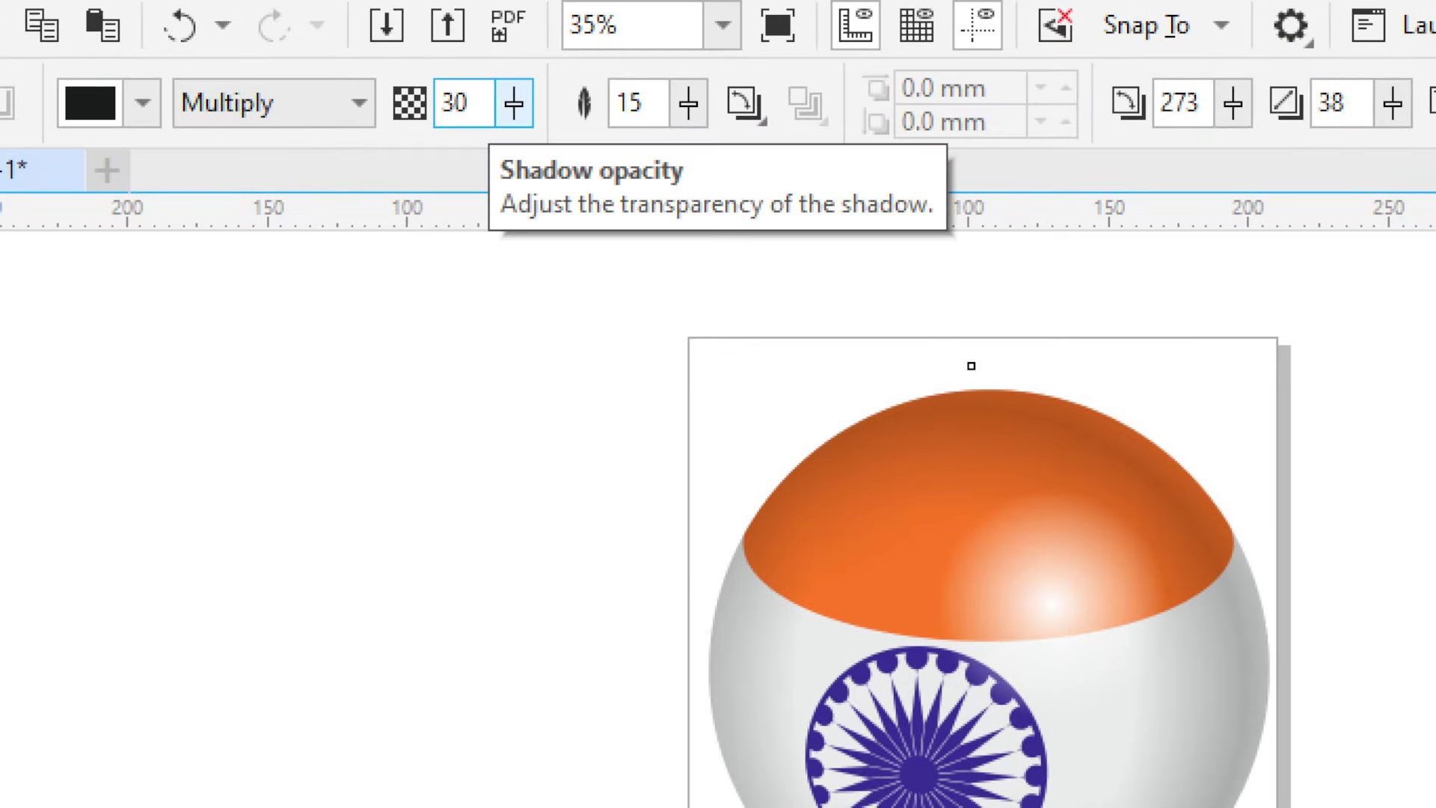
pyautogui.doubleClick(641, 105)
pyautogui.write('20')
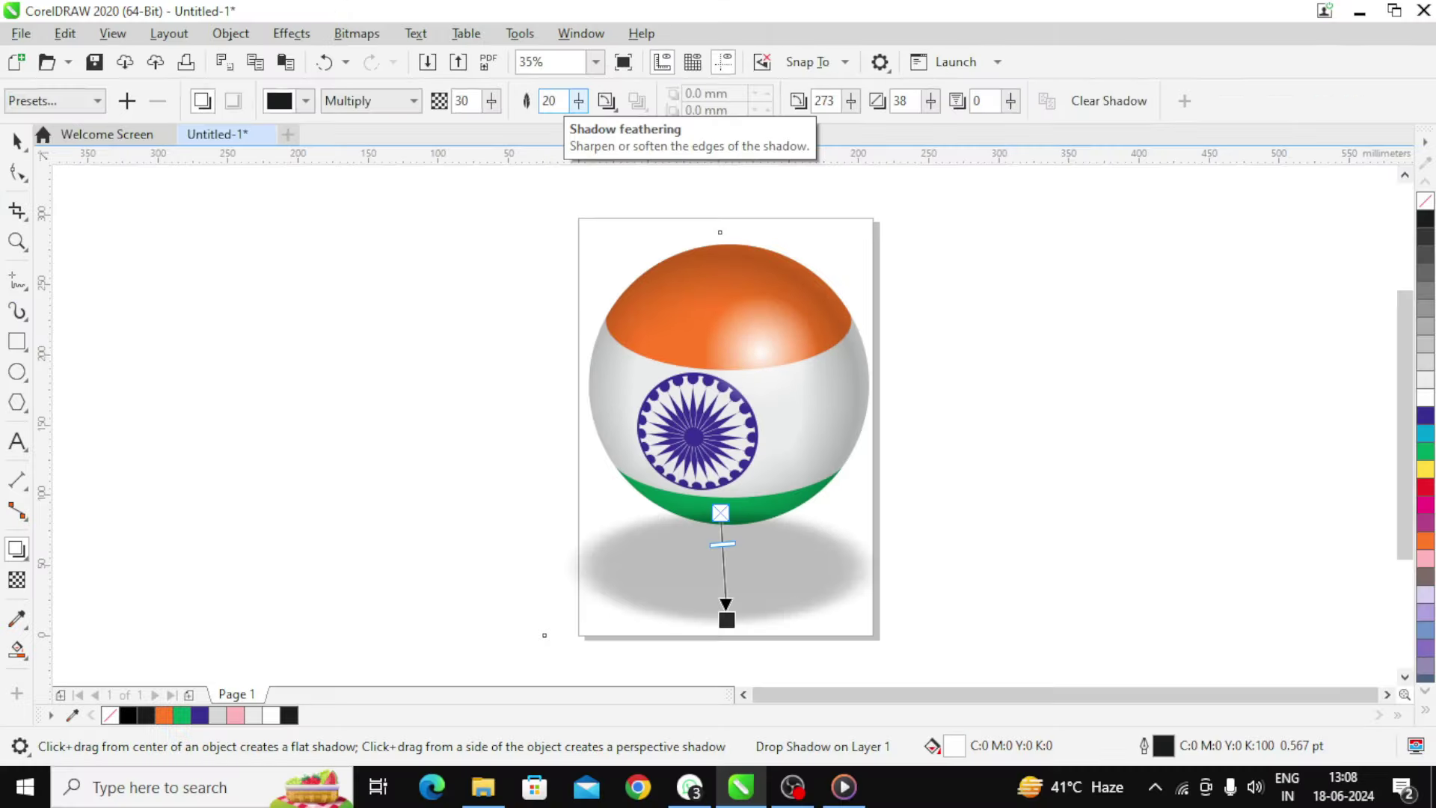
pyautogui.press('Return')
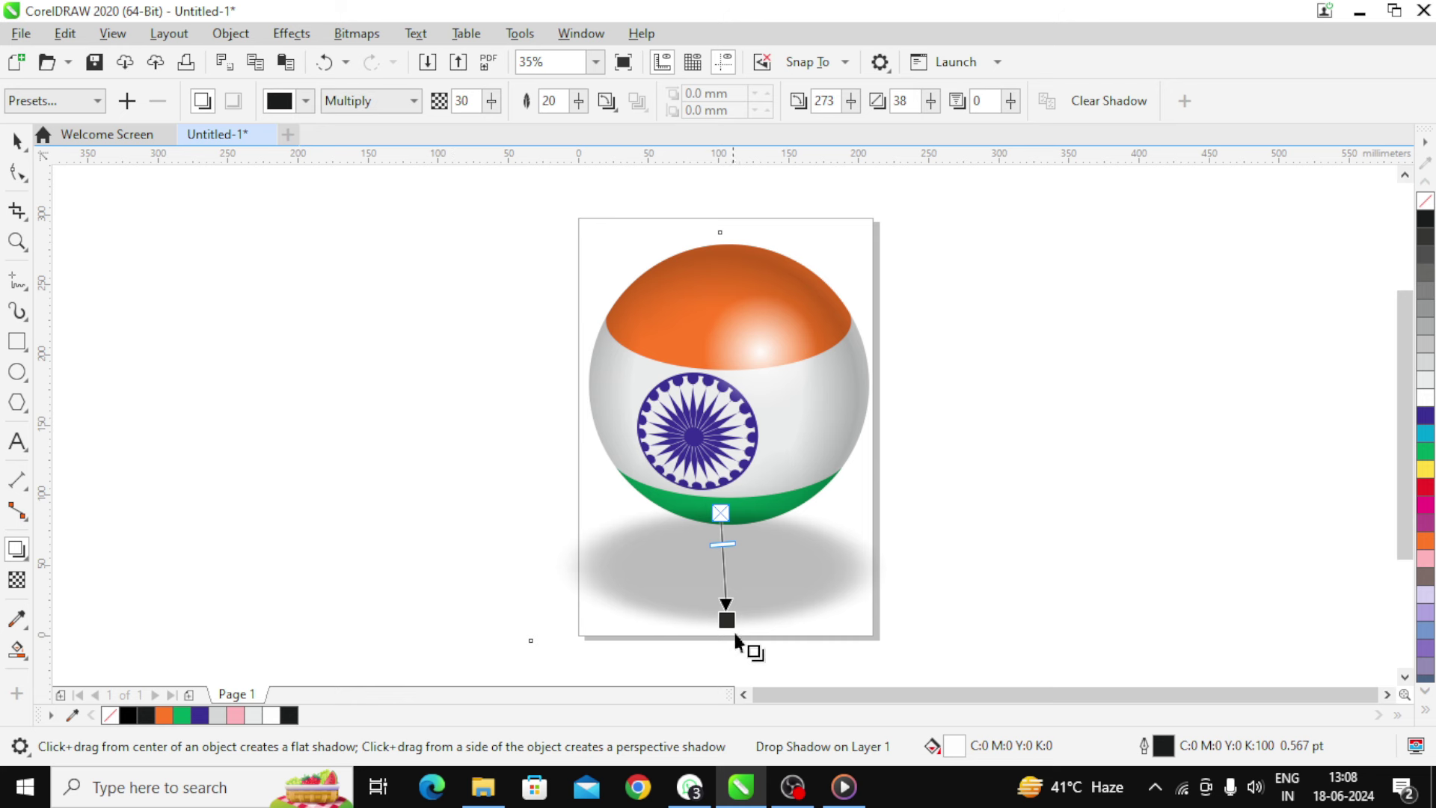
pyautogui.moveTo(723, 613); pyautogui.dragTo(725, 597)
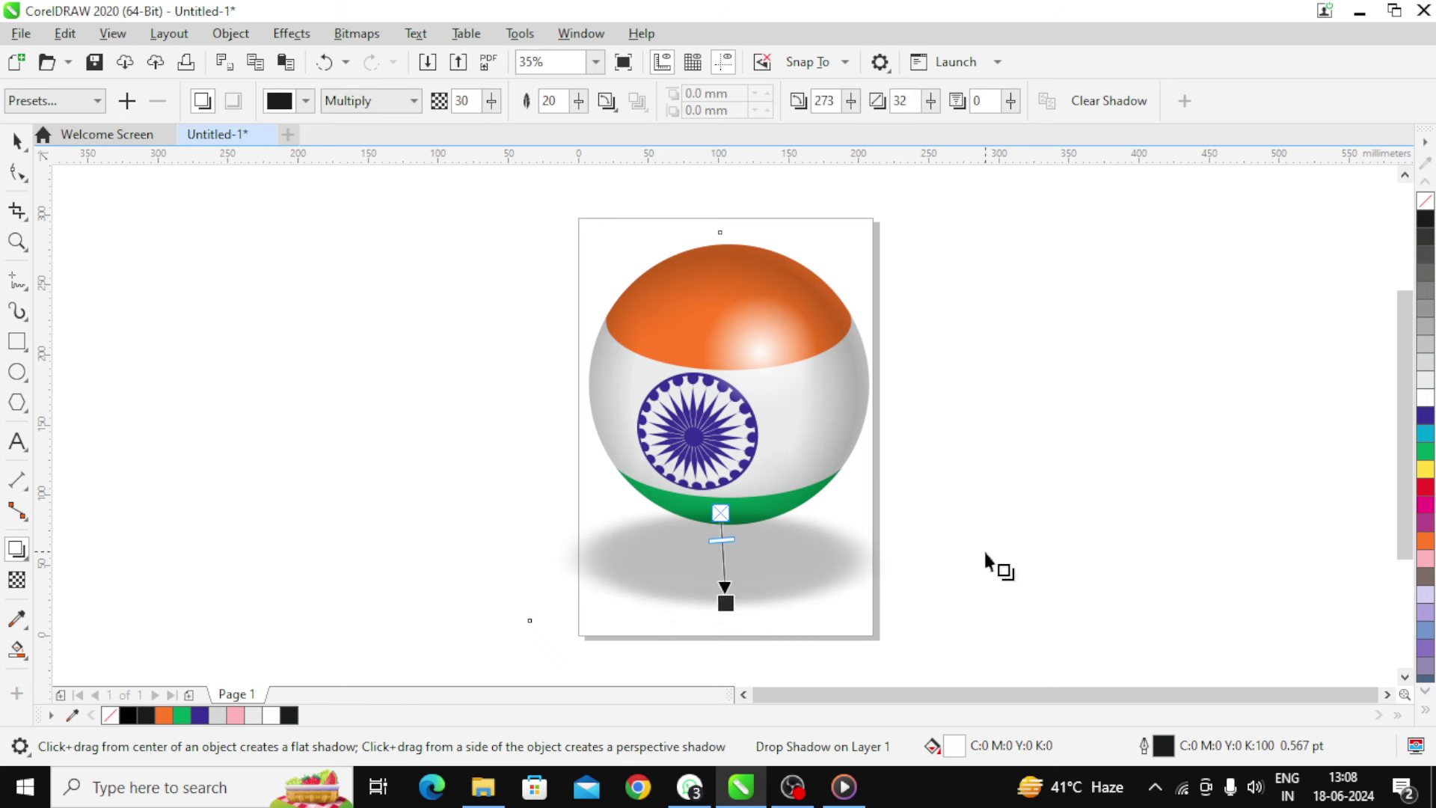
pyautogui.click(16, 140)
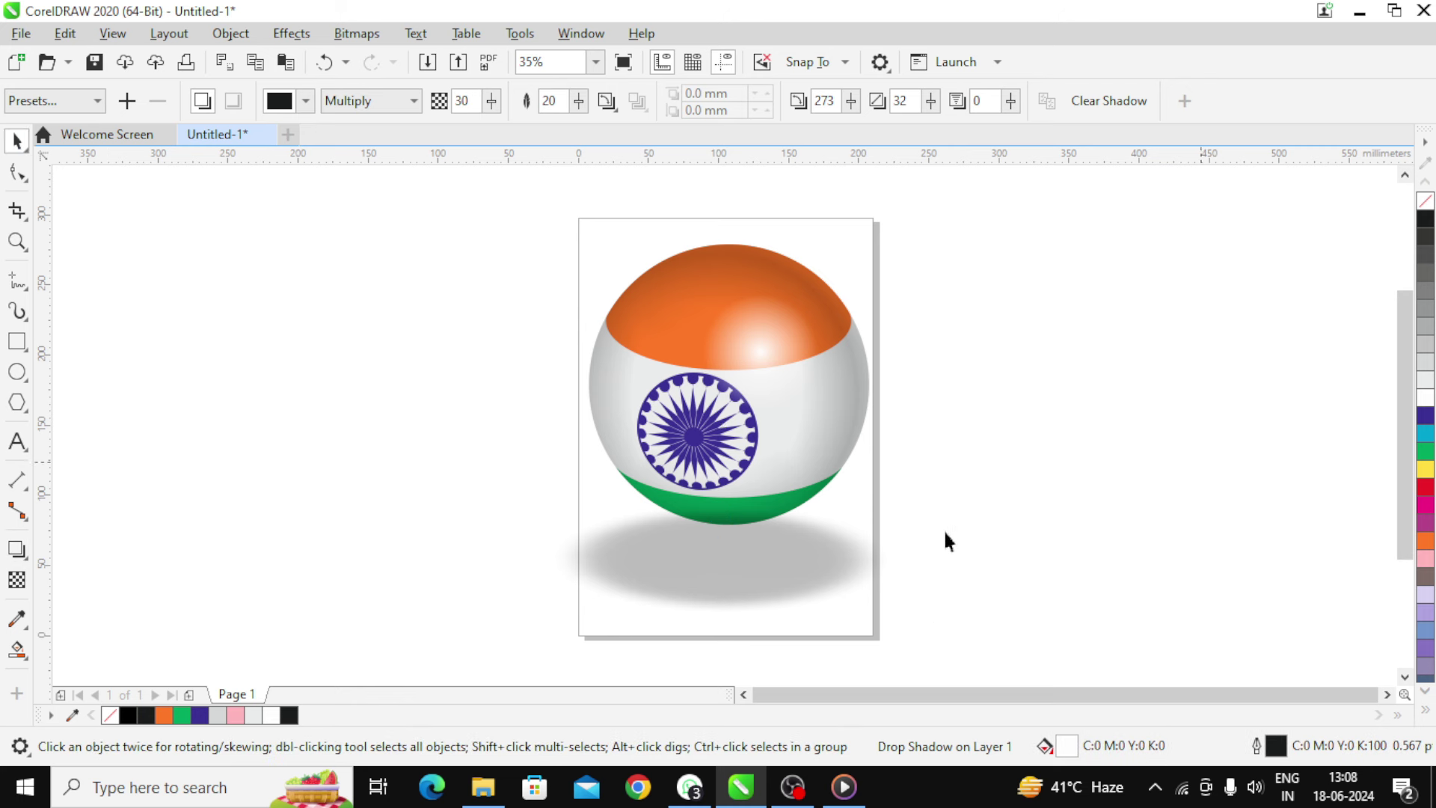
pyautogui.press('Escape')
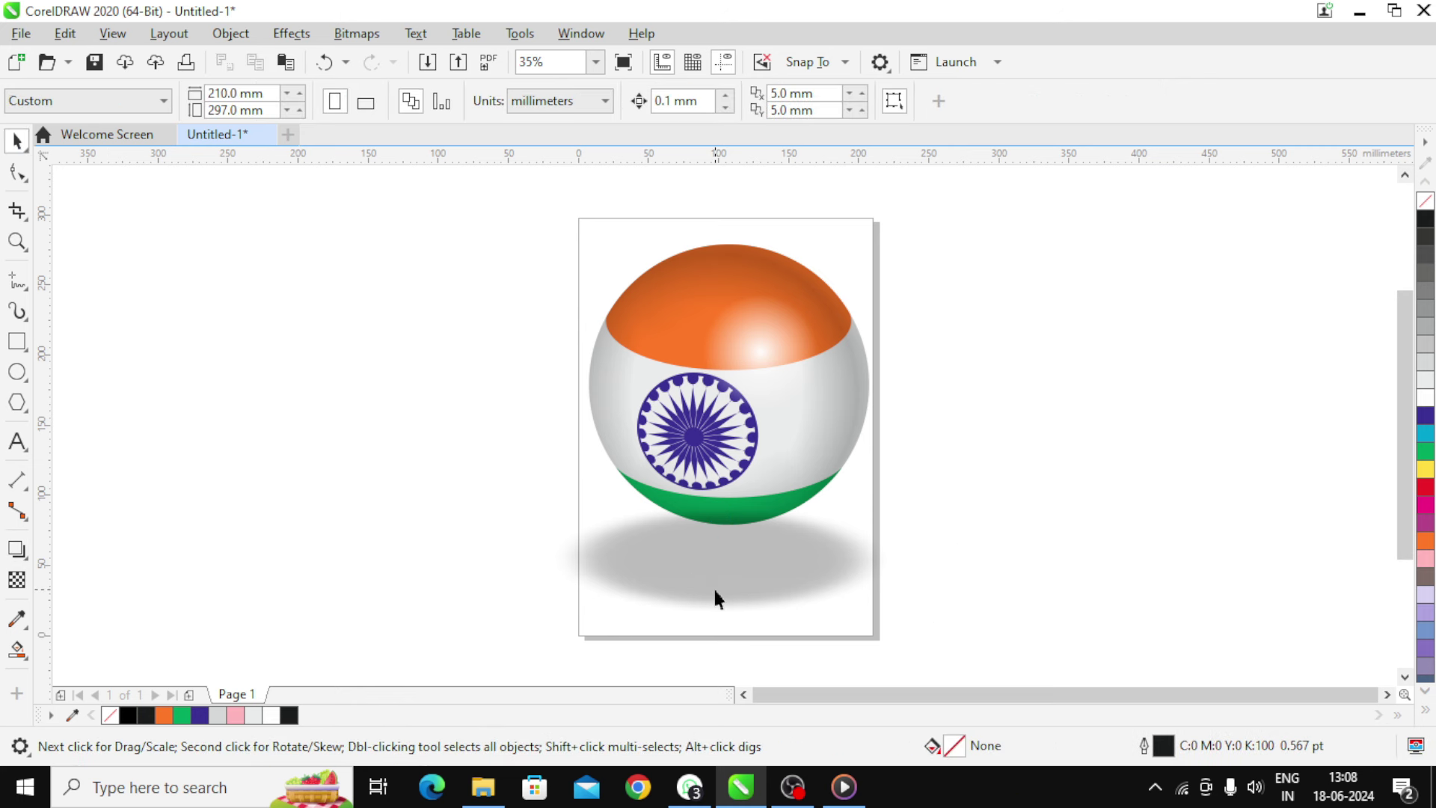
# - Break the drop shadow apart from the highlight circle so it can be selected as a separate object
pyautogui.click(715, 593)
pyautogui.rightClick(715, 592)
pyautogui.press('Escape')
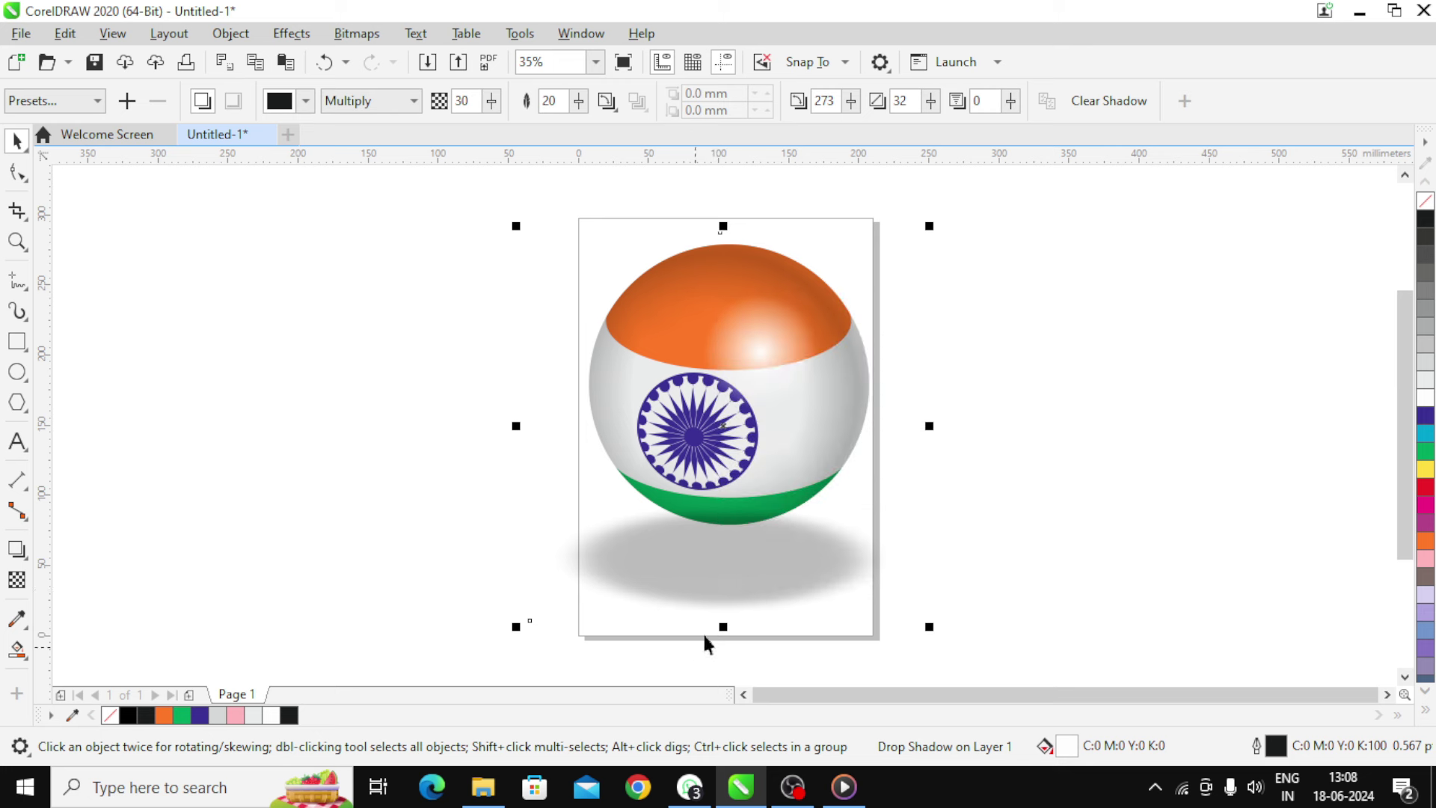
pyautogui.rightClick(756, 573)
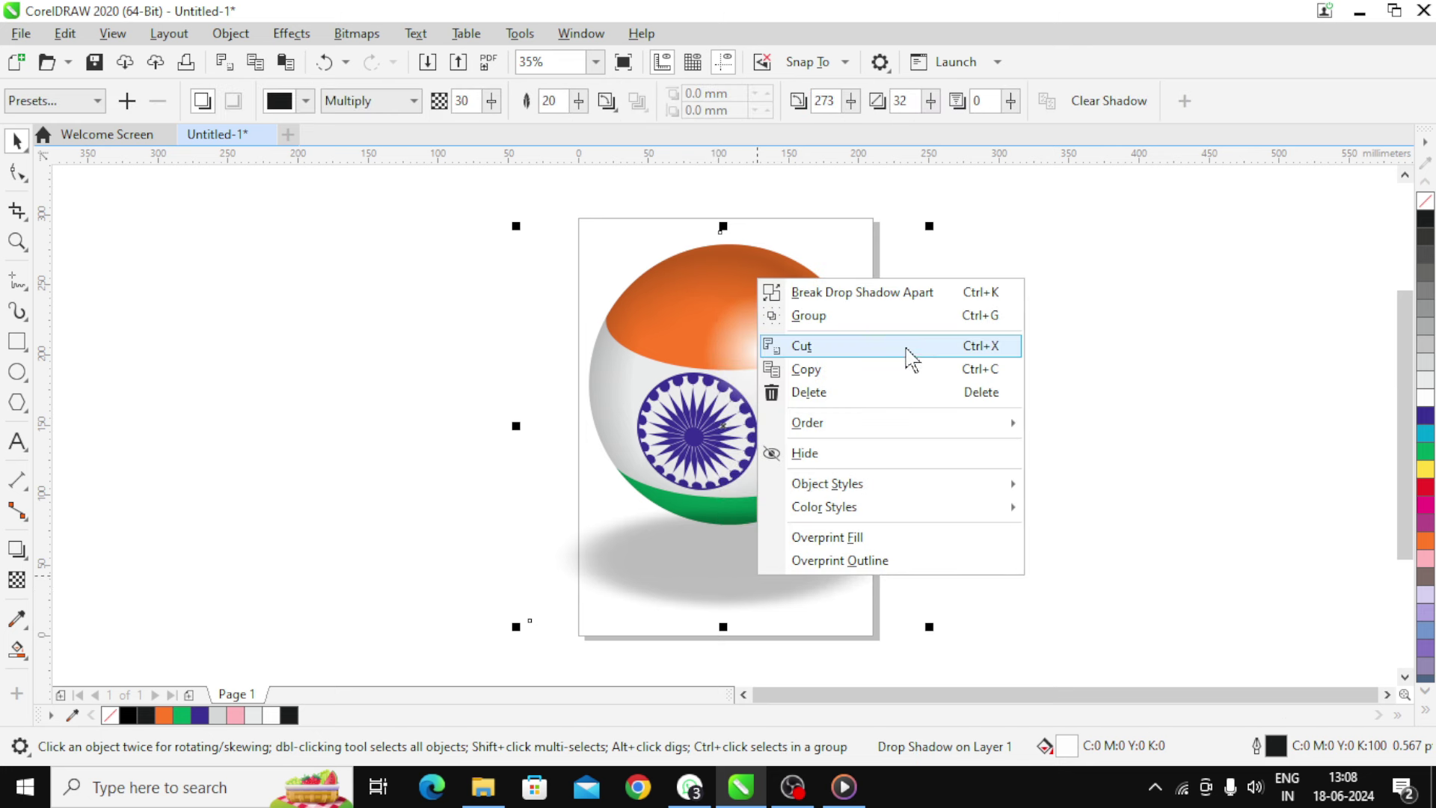
pyautogui.click(890, 296)
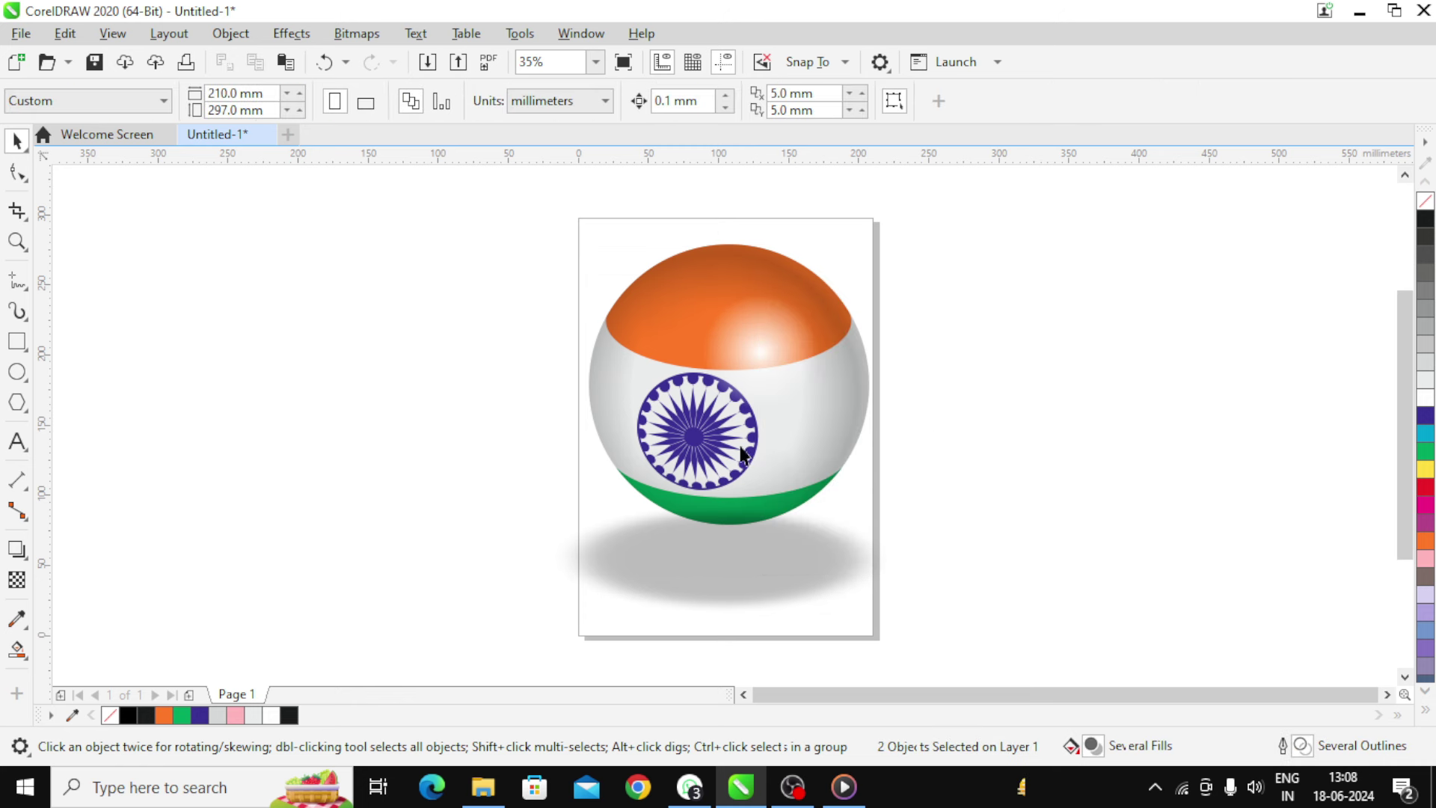
pyautogui.click(780, 591)
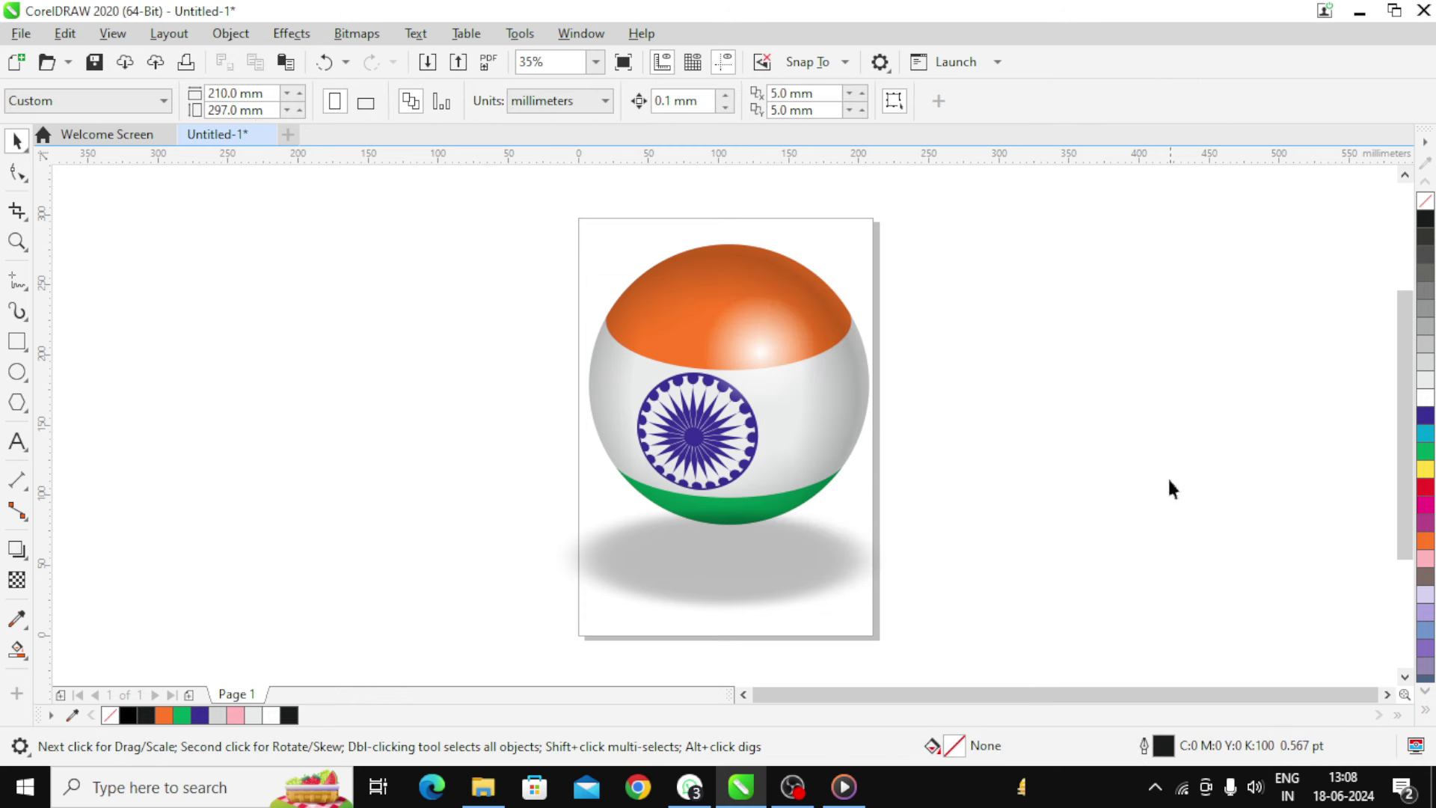
pyautogui.click(744, 572)
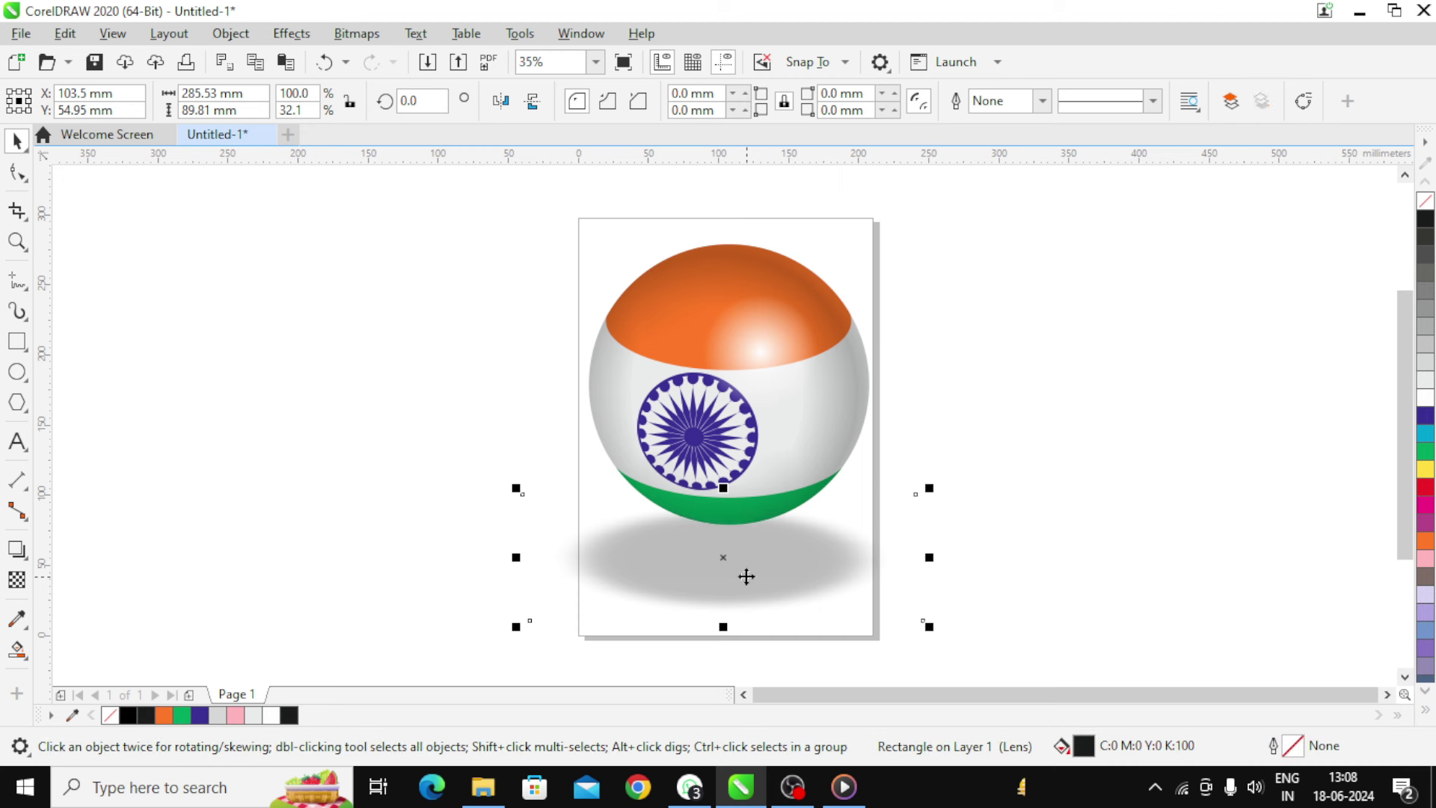
pyautogui.click(1049, 307)
# - Zoom to the whole sphere and its shadow to inspect the finished design
pyautogui.moveTo(375, 189); pyautogui.dragTo(1124, 672)
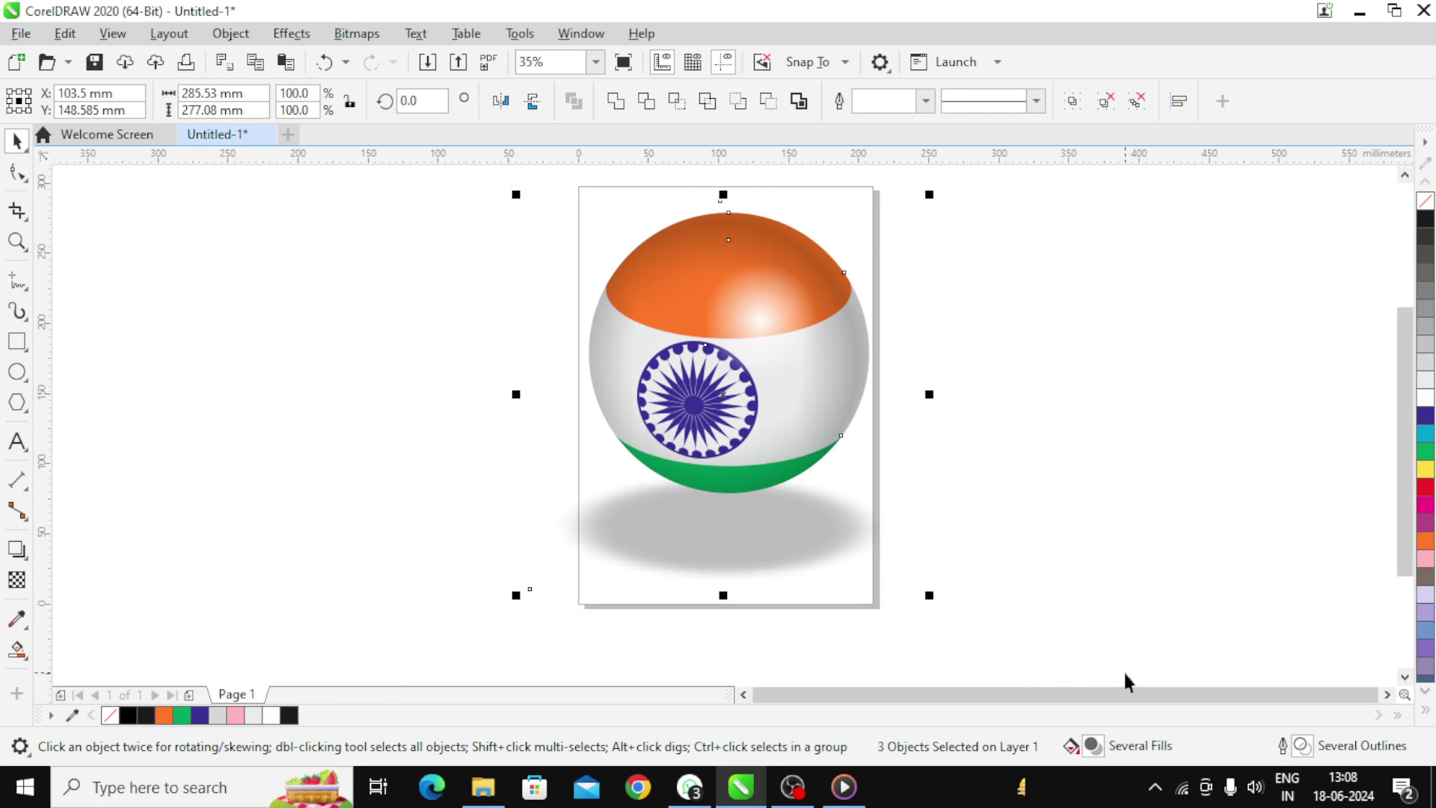
pyautogui.hotkey('shift', 'F2')
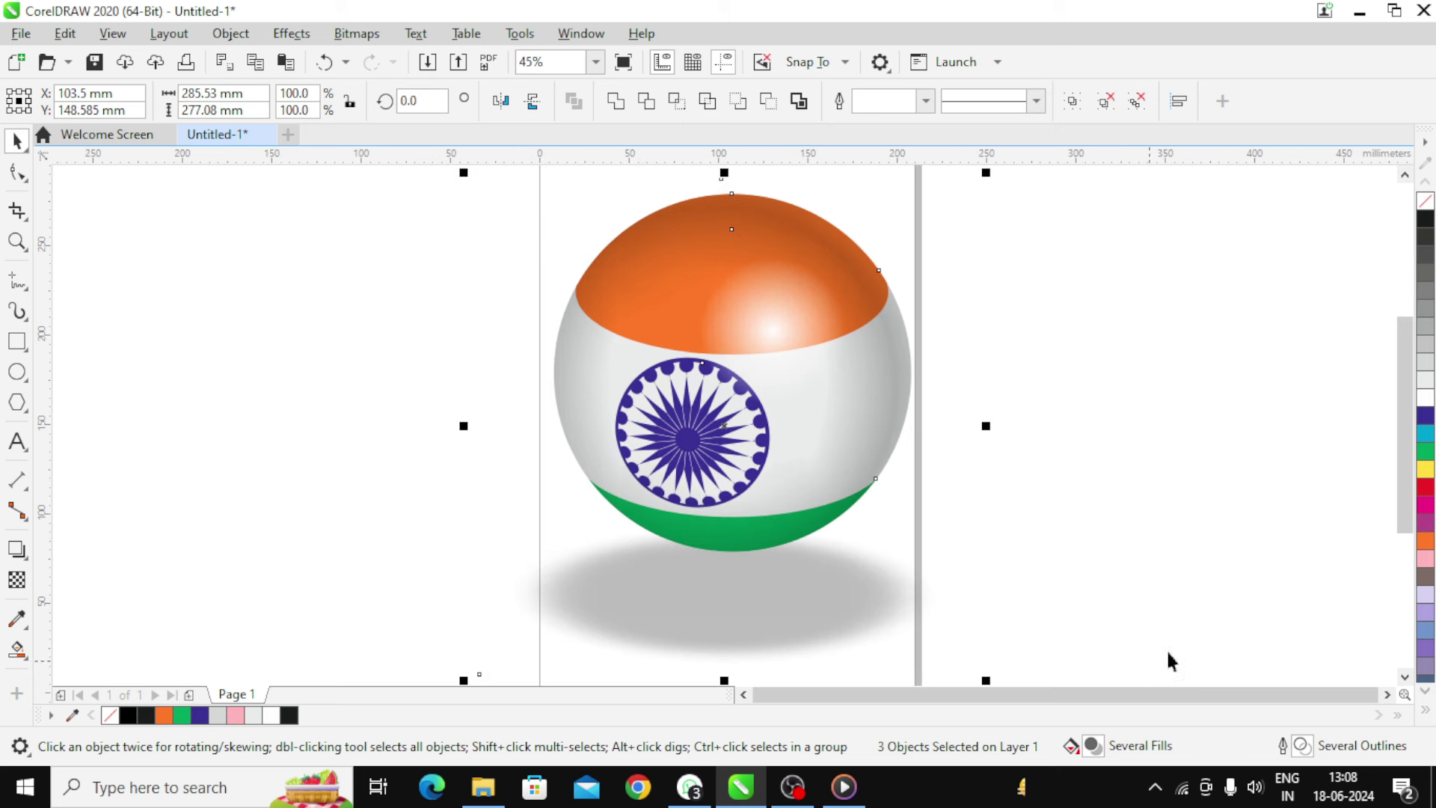
pyautogui.press('Escape')
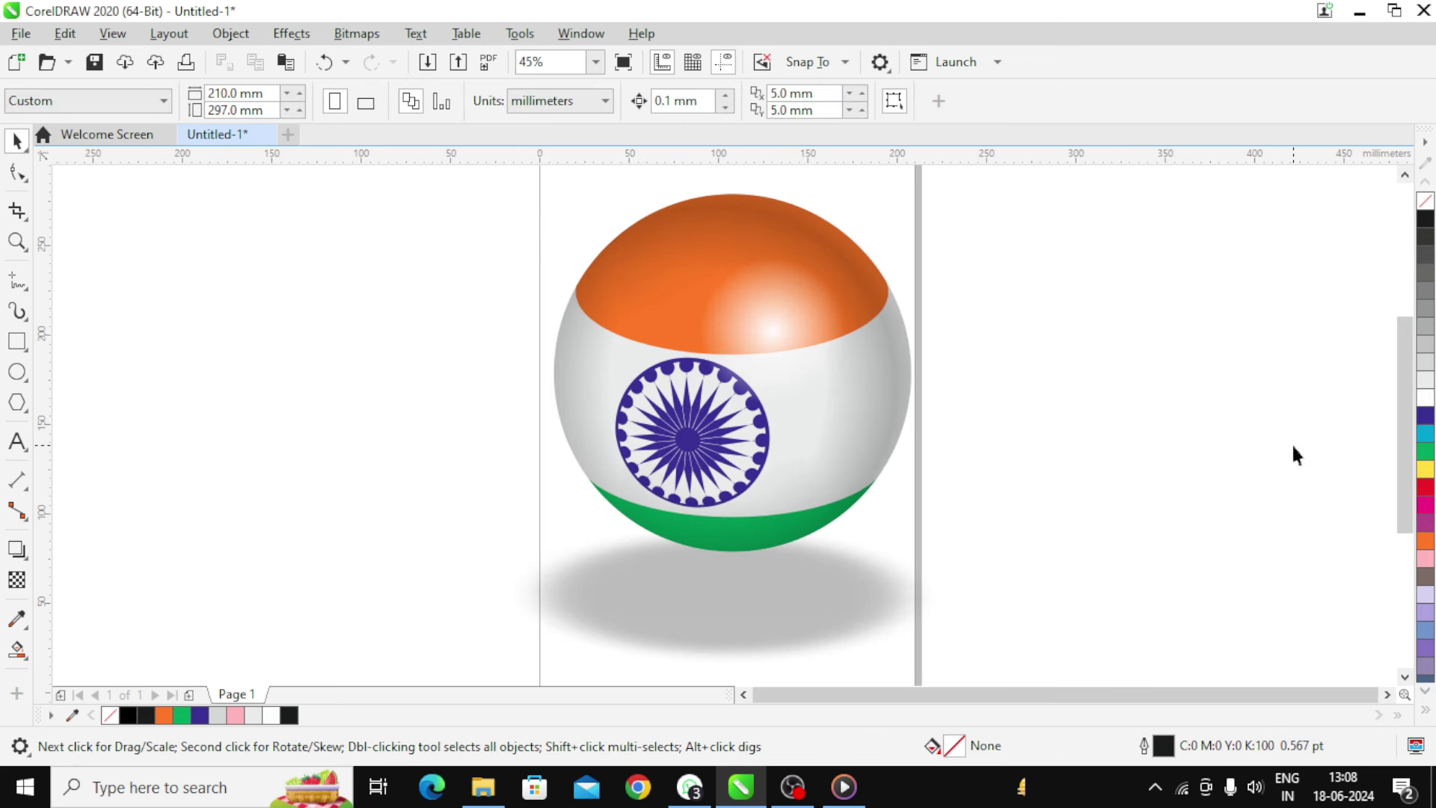